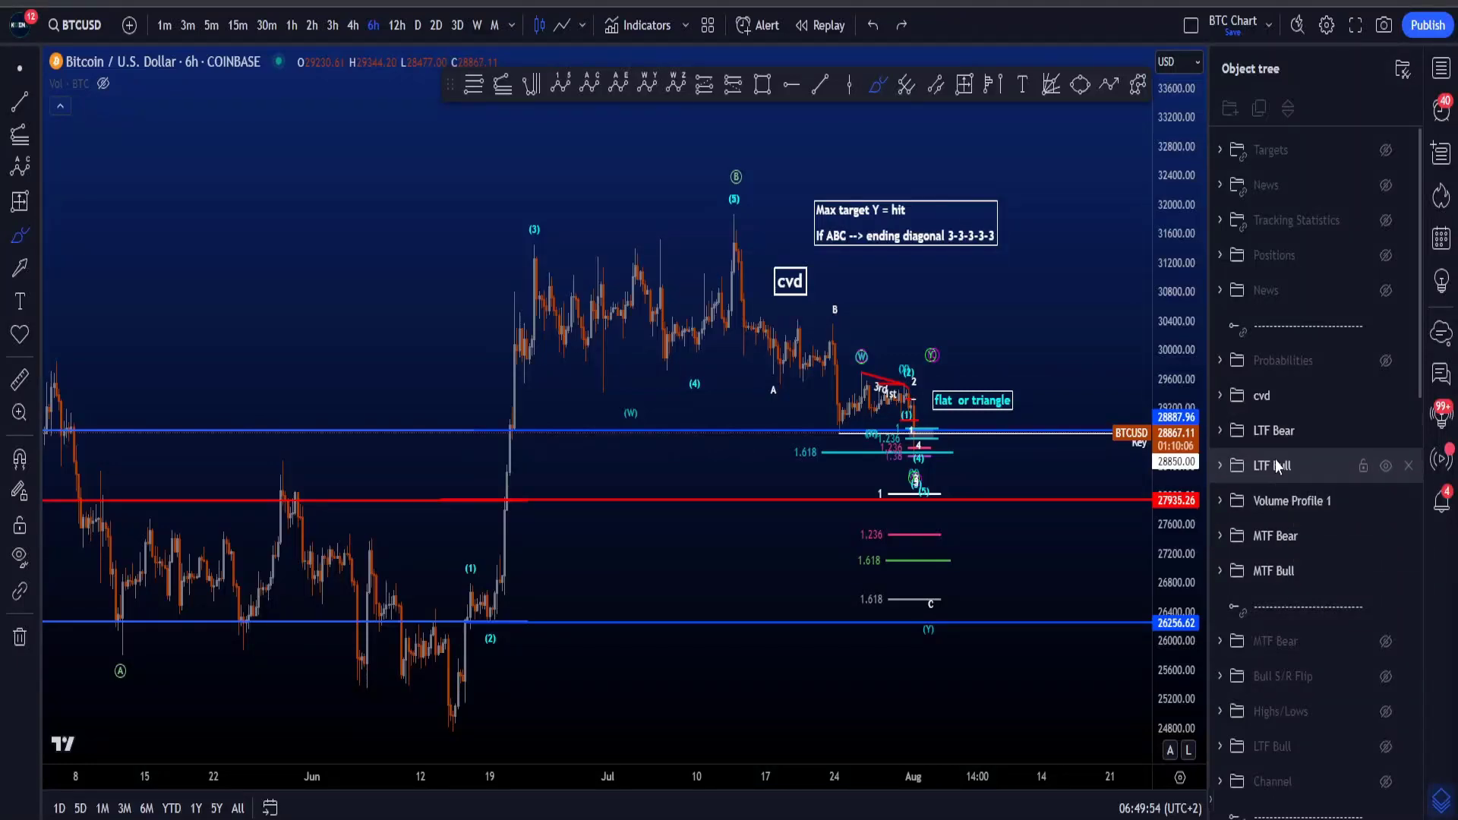
# Step: Sketch two trial freehand price paths on the chart, then undo all the brush strokes
pyautogui.moveTo(417, 509)
pyautogui.mouseDown()
pyautogui.moveTo(622, 585)
pyautogui.moveTo(520, 326)
pyautogui.moveTo(546, 615)
pyautogui.moveTo(952, 201)
pyautogui.mouseUp()
pyautogui.hotkey('ctrl', 'z')
pyautogui.hotkey('ctrl', 'z')
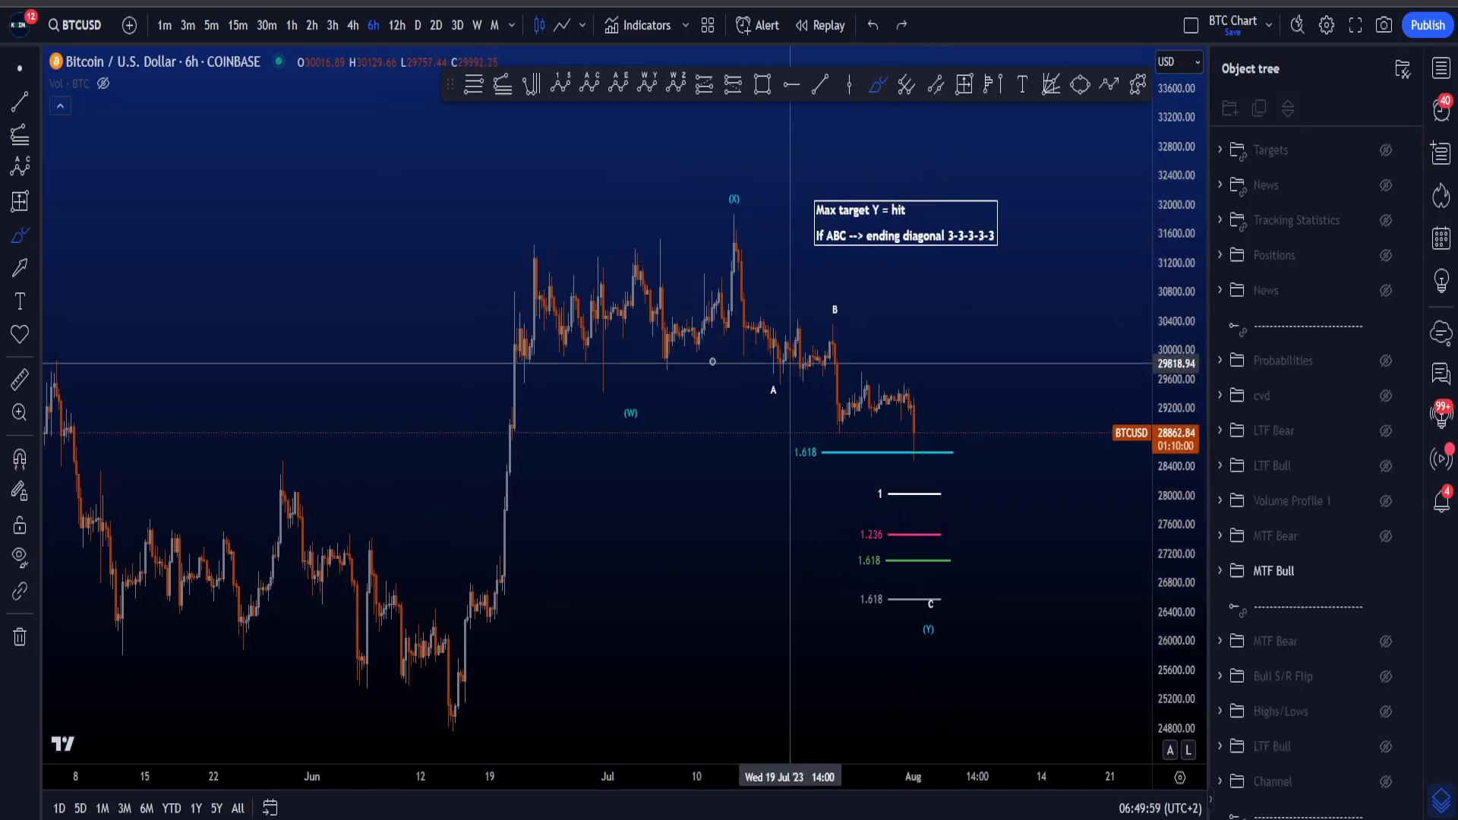
pyautogui.moveTo(536, 253)
pyautogui.mouseDown()
pyautogui.moveTo(621, 401)
pyautogui.moveTo(836, 312)
pyautogui.moveTo(872, 423)
pyautogui.moveTo(1035, 287)
pyautogui.moveTo(1091, 98)
pyautogui.mouseUp()
pyautogui.hotkey('ctrl', 'z')
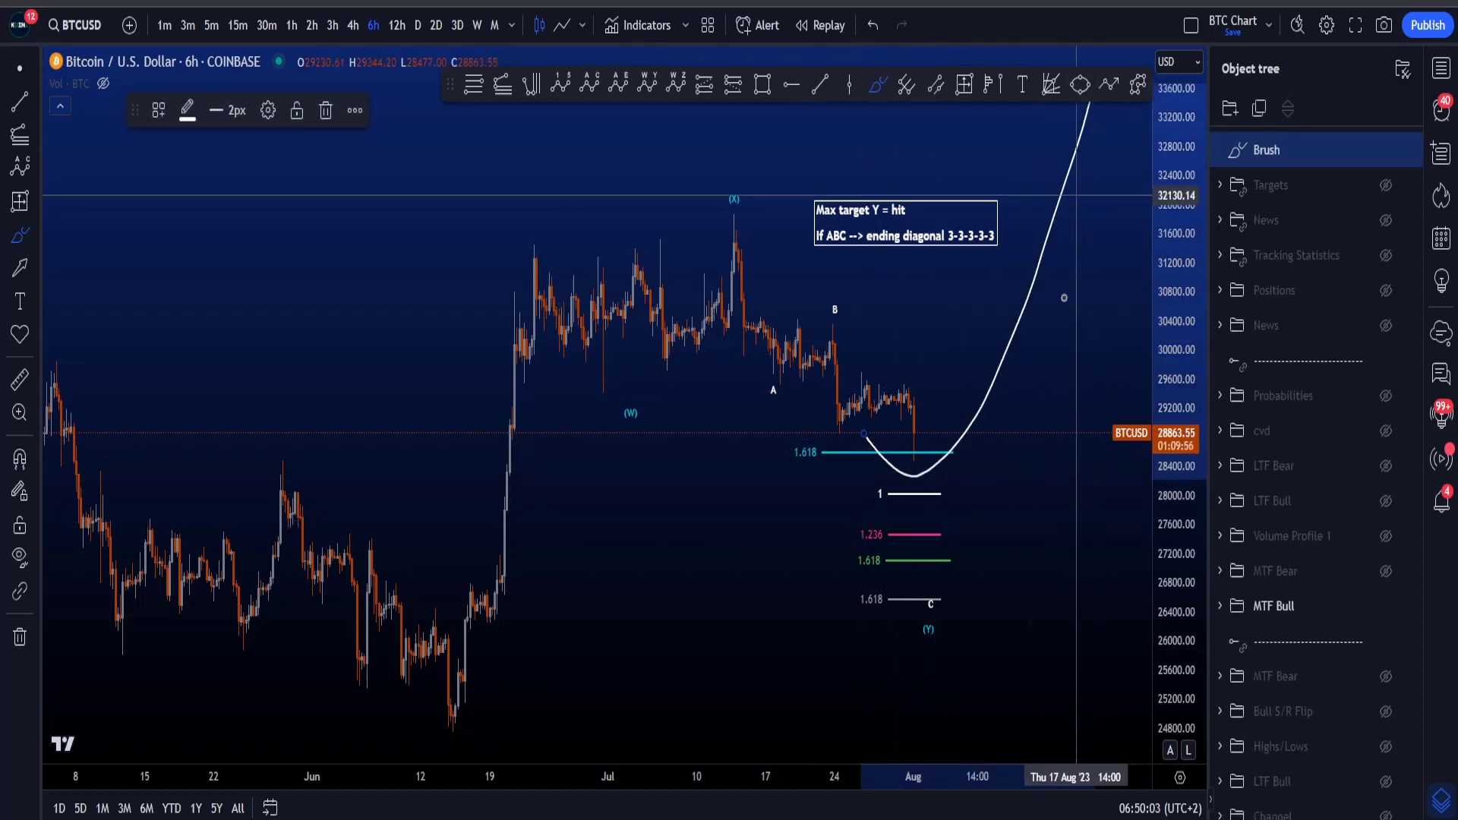
pyautogui.hotkey('ctrl', 'z')
pyautogui.scroll(2, 1098, 391)
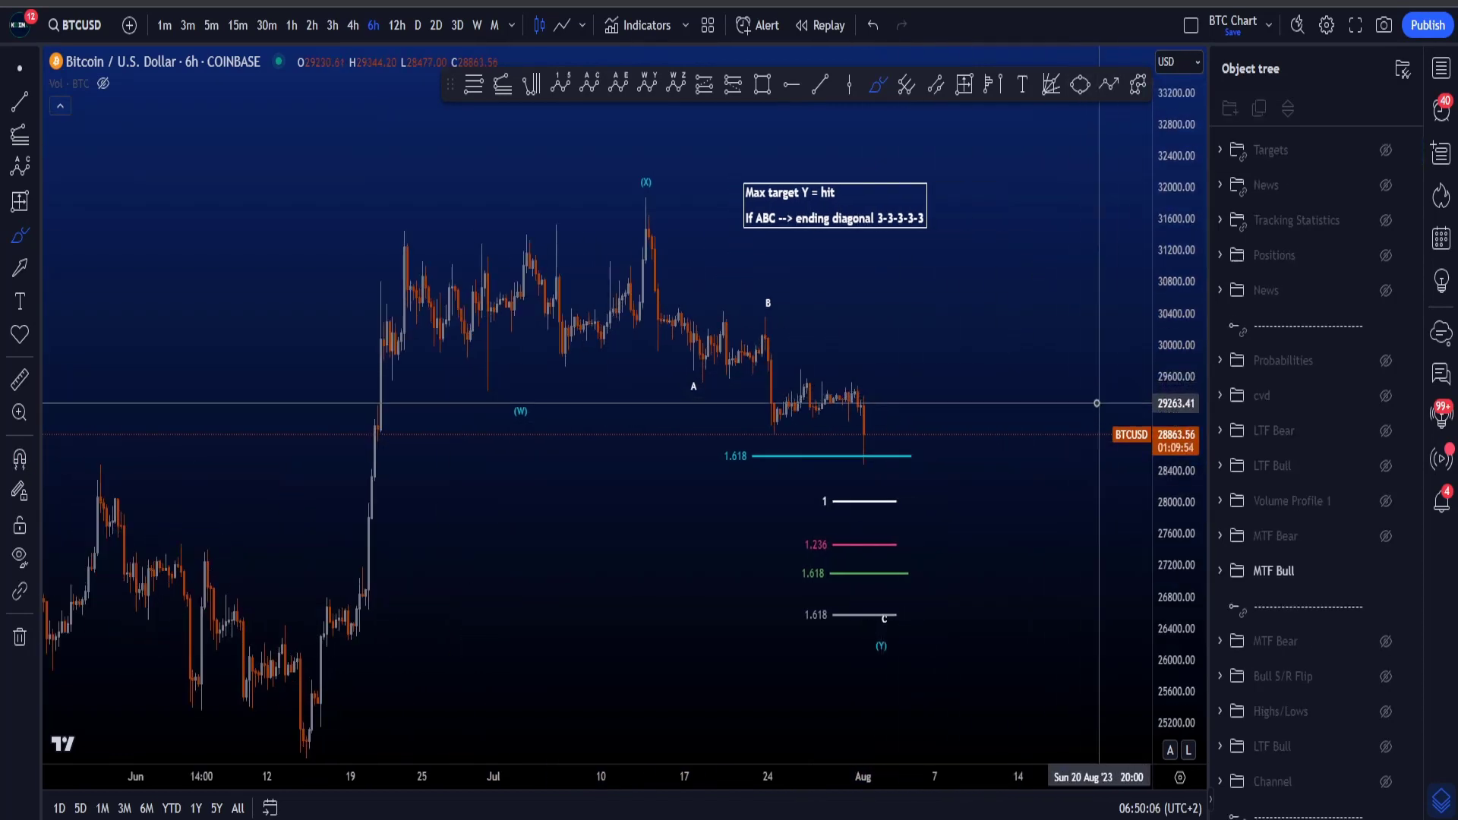
pyautogui.moveTo(439, 262)
pyautogui.mouseDown()
pyautogui.moveTo(472, 343)
pyautogui.moveTo(820, 403)
pyautogui.moveTo(877, 501)
pyautogui.mouseUp()
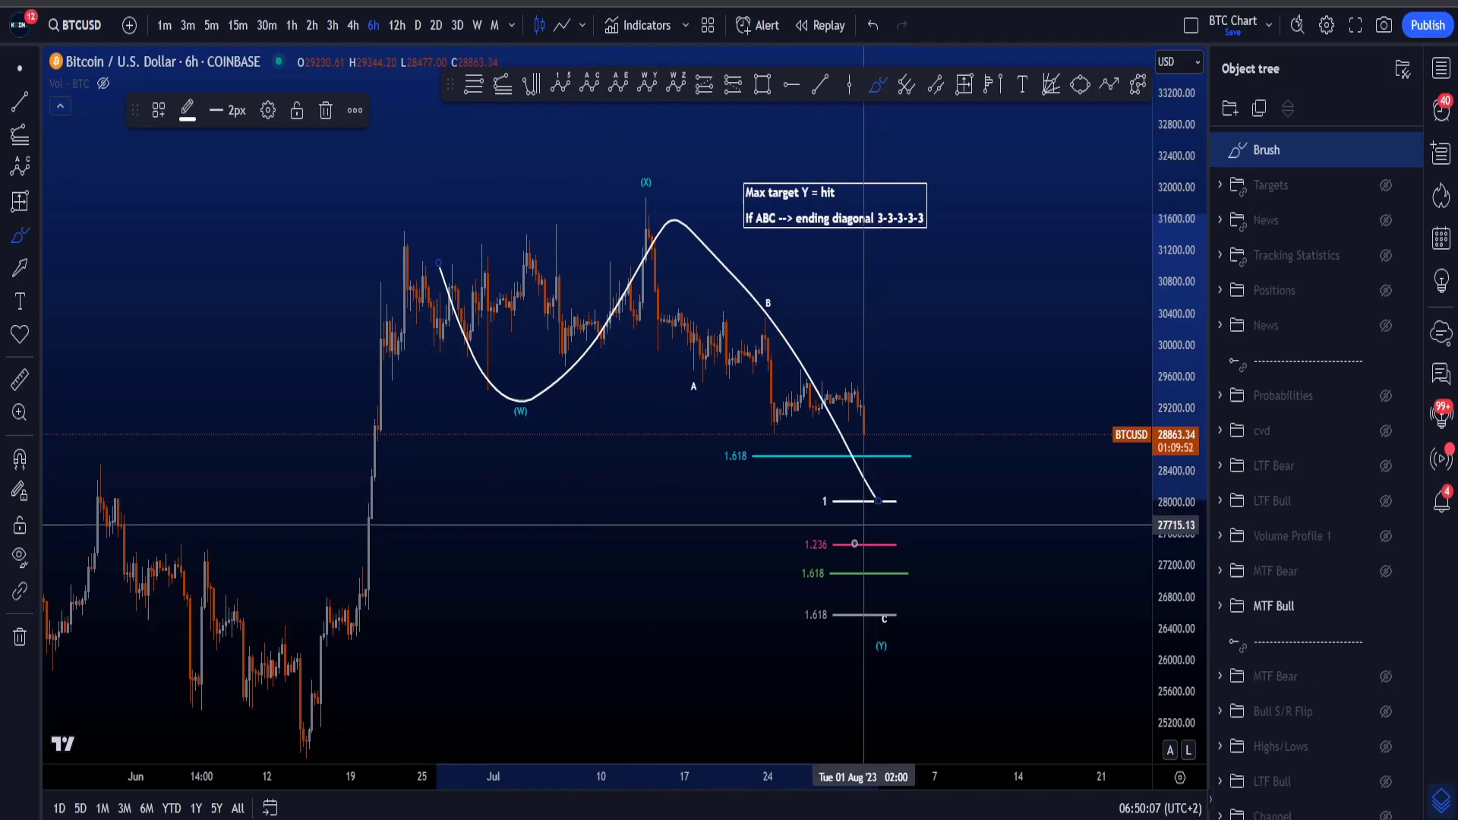
pyautogui.hotkey('ctrl', 'z')
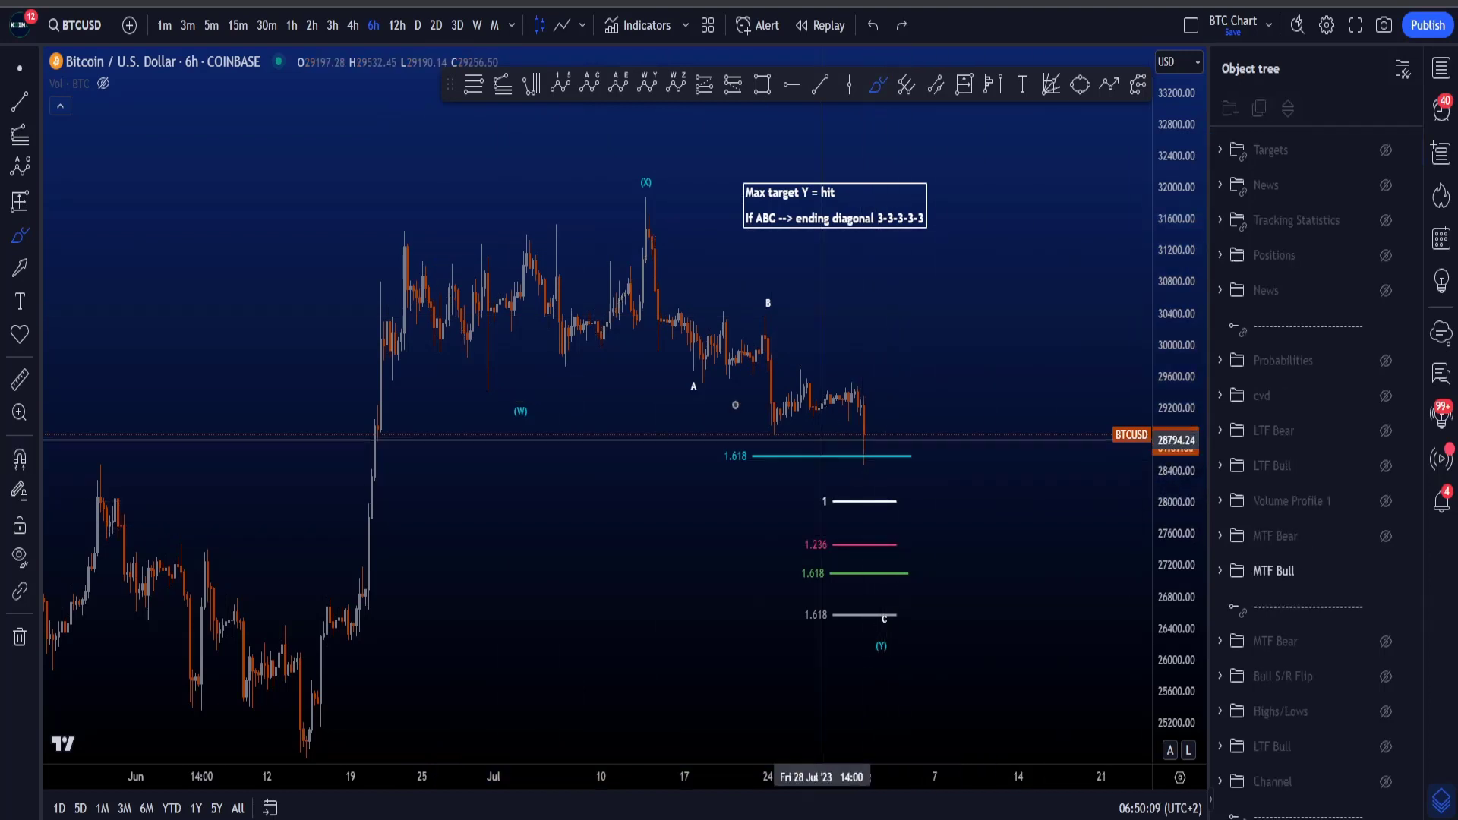
pyautogui.moveTo(425, 273)
pyautogui.mouseDown()
pyautogui.moveTo(511, 402)
pyautogui.moveTo(650, 232)
pyautogui.moveTo(876, 466)
pyautogui.mouseUp()
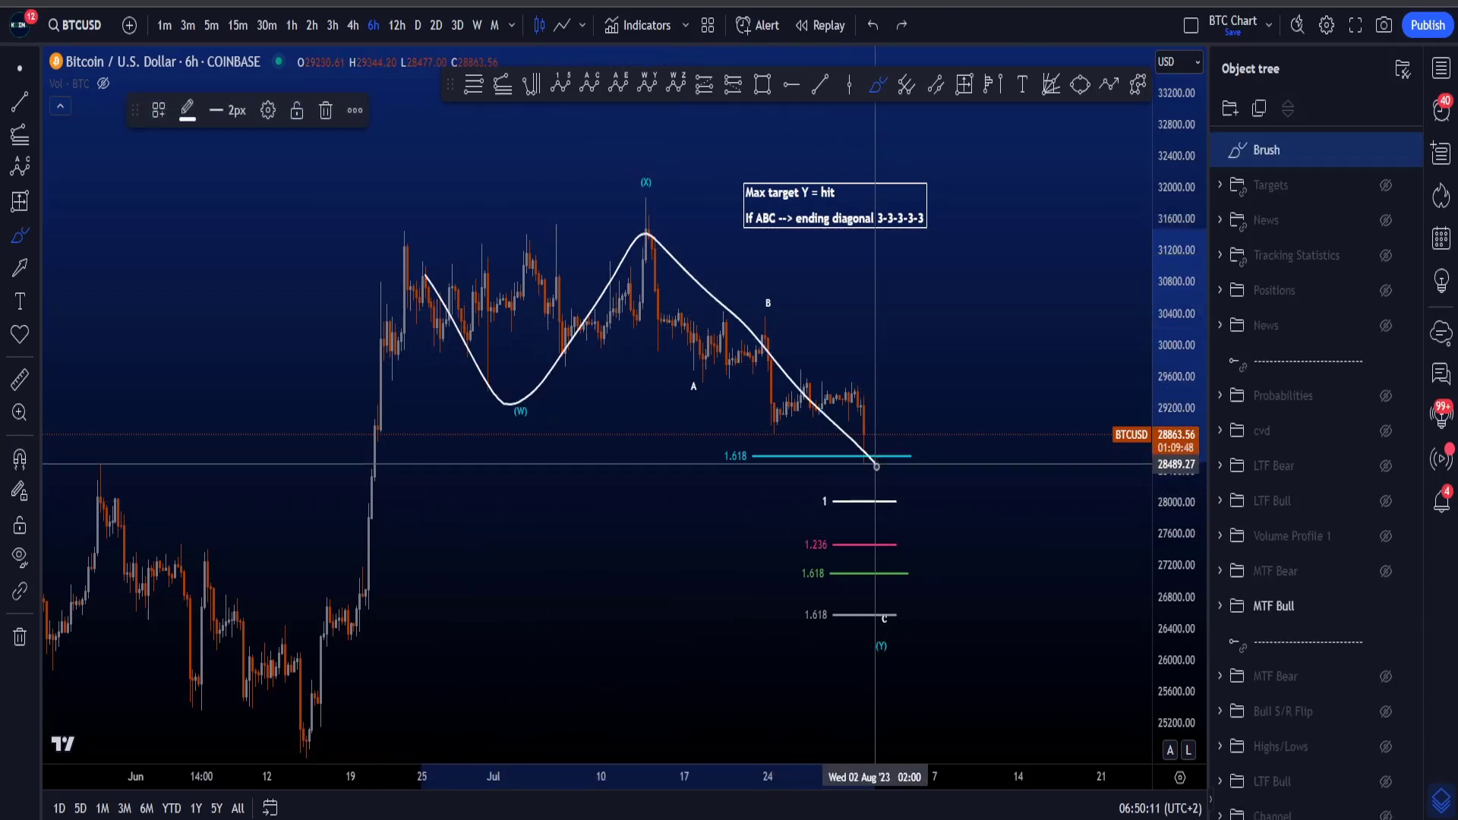
pyautogui.hotkey('ctrl', 'z')
pyautogui.moveTo(429, 271)
pyautogui.mouseDown()
pyautogui.moveTo(455, 309)
pyautogui.moveTo(588, 323)
pyautogui.moveTo(641, 228)
pyautogui.moveTo(699, 382)
pyautogui.moveTo(848, 400)
pyautogui.mouseUp()
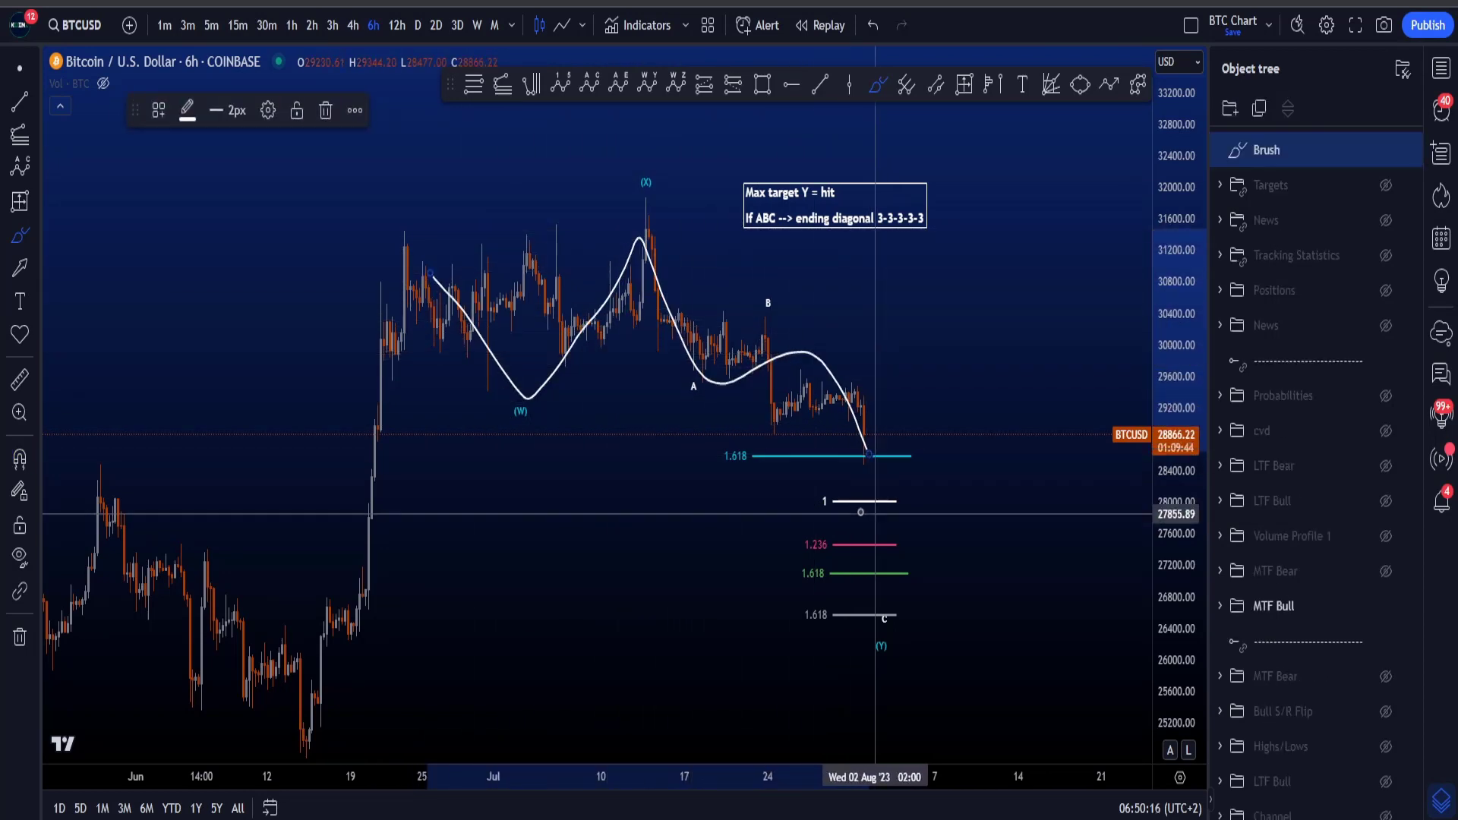
pyautogui.hotkey('ctrl', 'z')
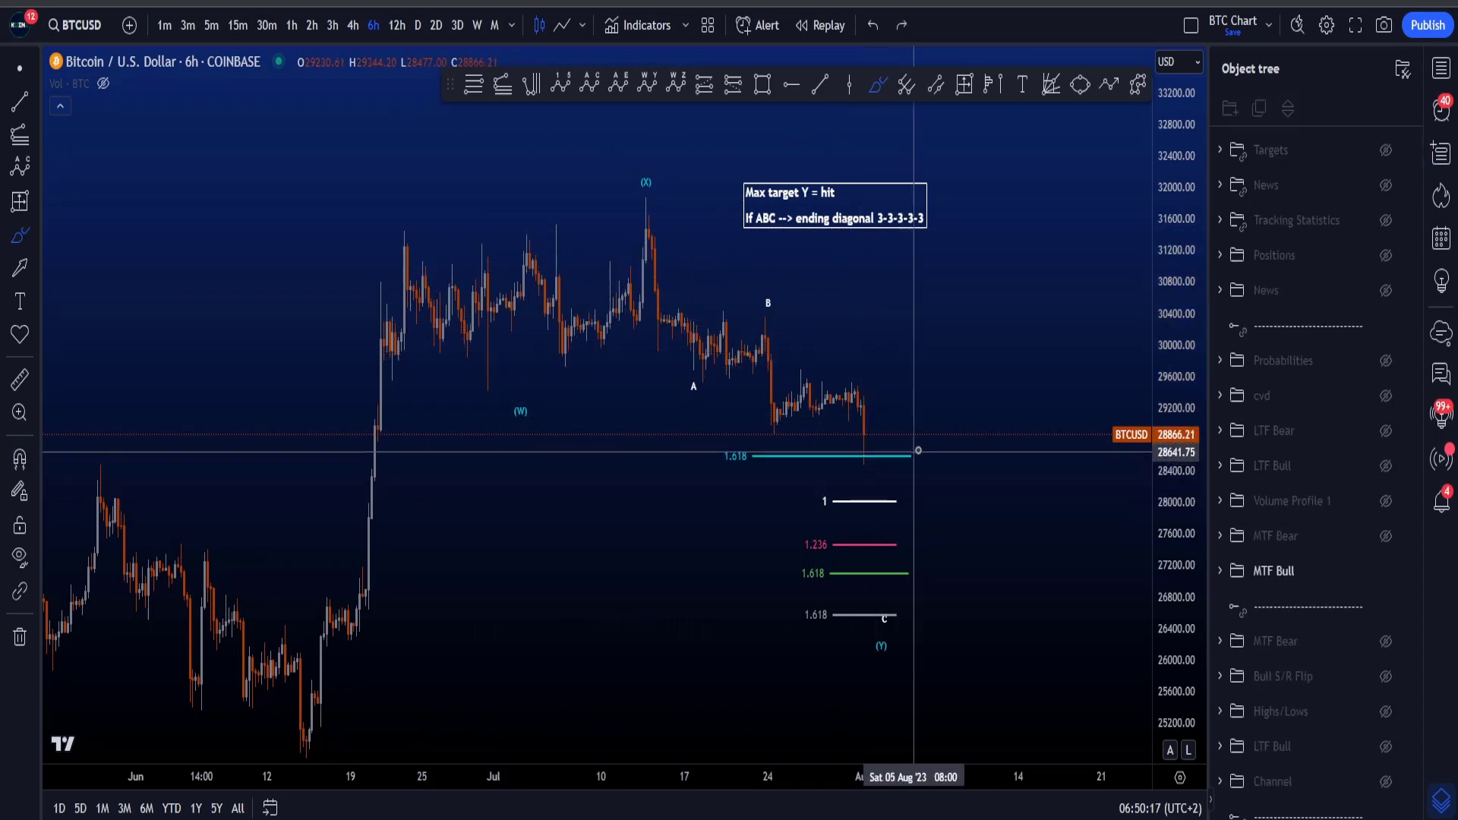
pyautogui.moveTo(905, 445)
pyautogui.mouseDown()
pyautogui.moveTo(700, 454)
pyautogui.moveTo(930, 467)
pyautogui.moveTo(913, 447)
pyautogui.mouseUp()
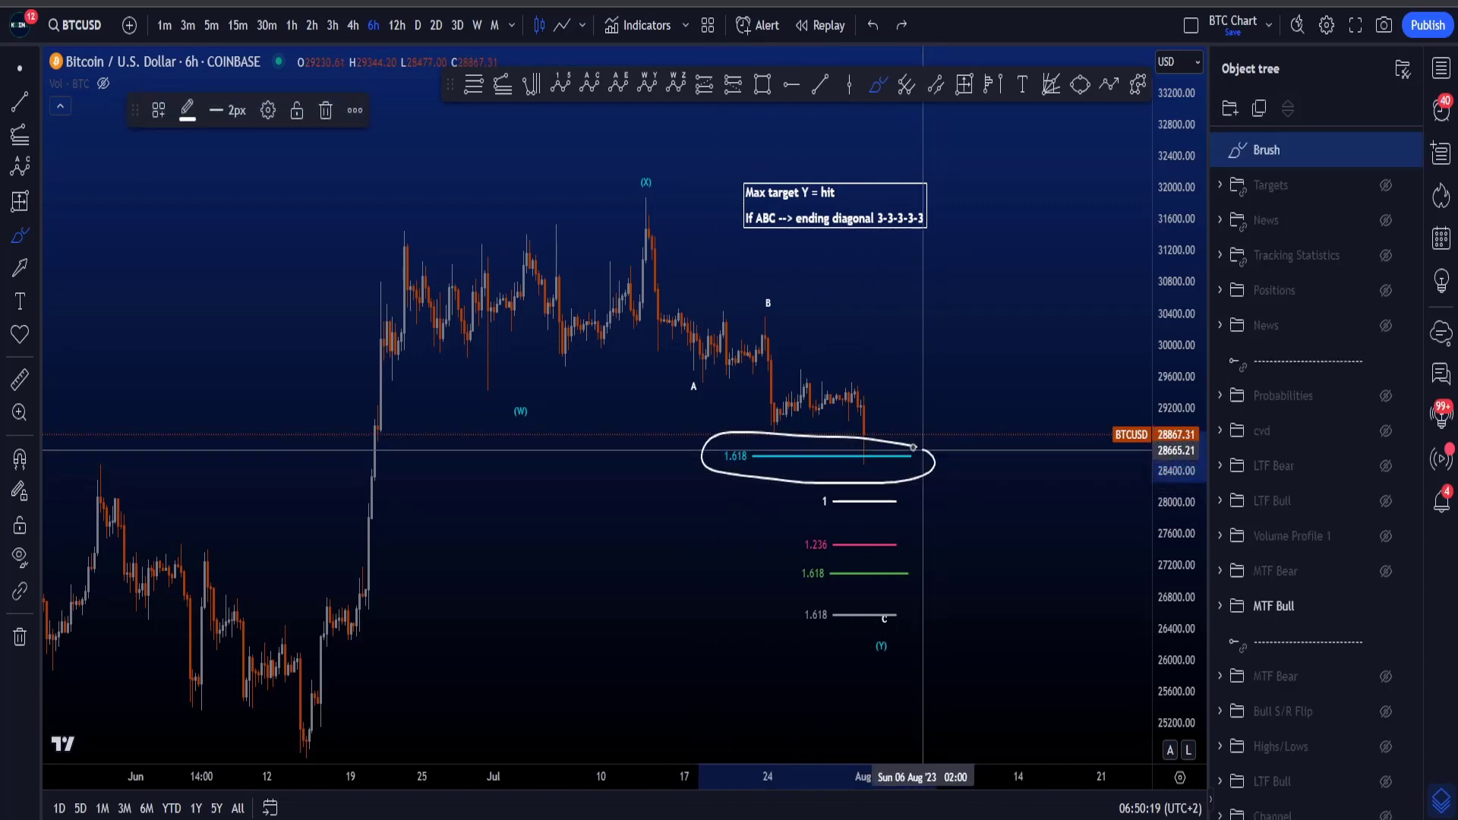
pyautogui.hotkey('ctrl', 'z')
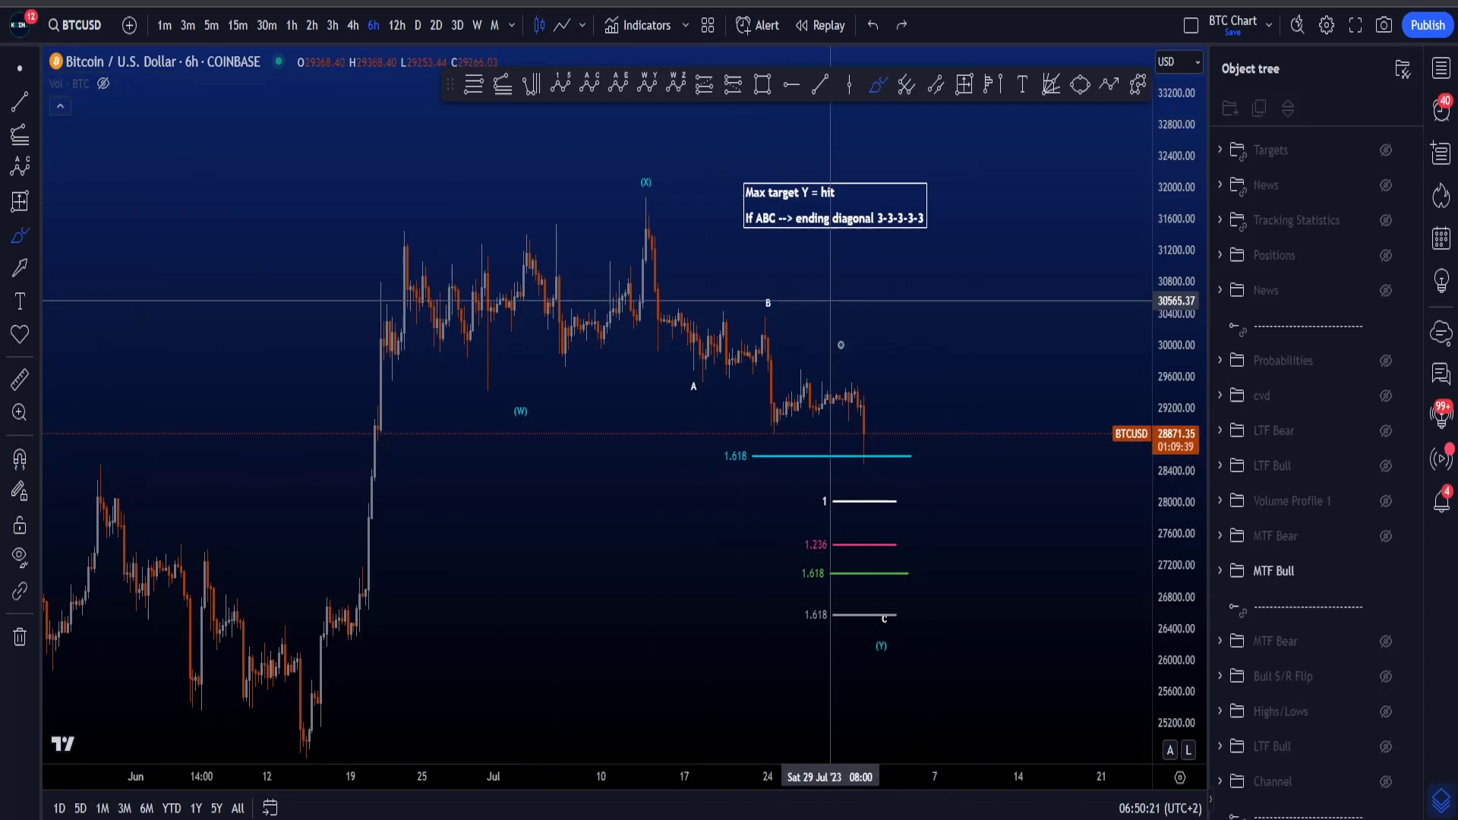
pyautogui.moveTo(857, 349); pyautogui.dragTo(776, 347)
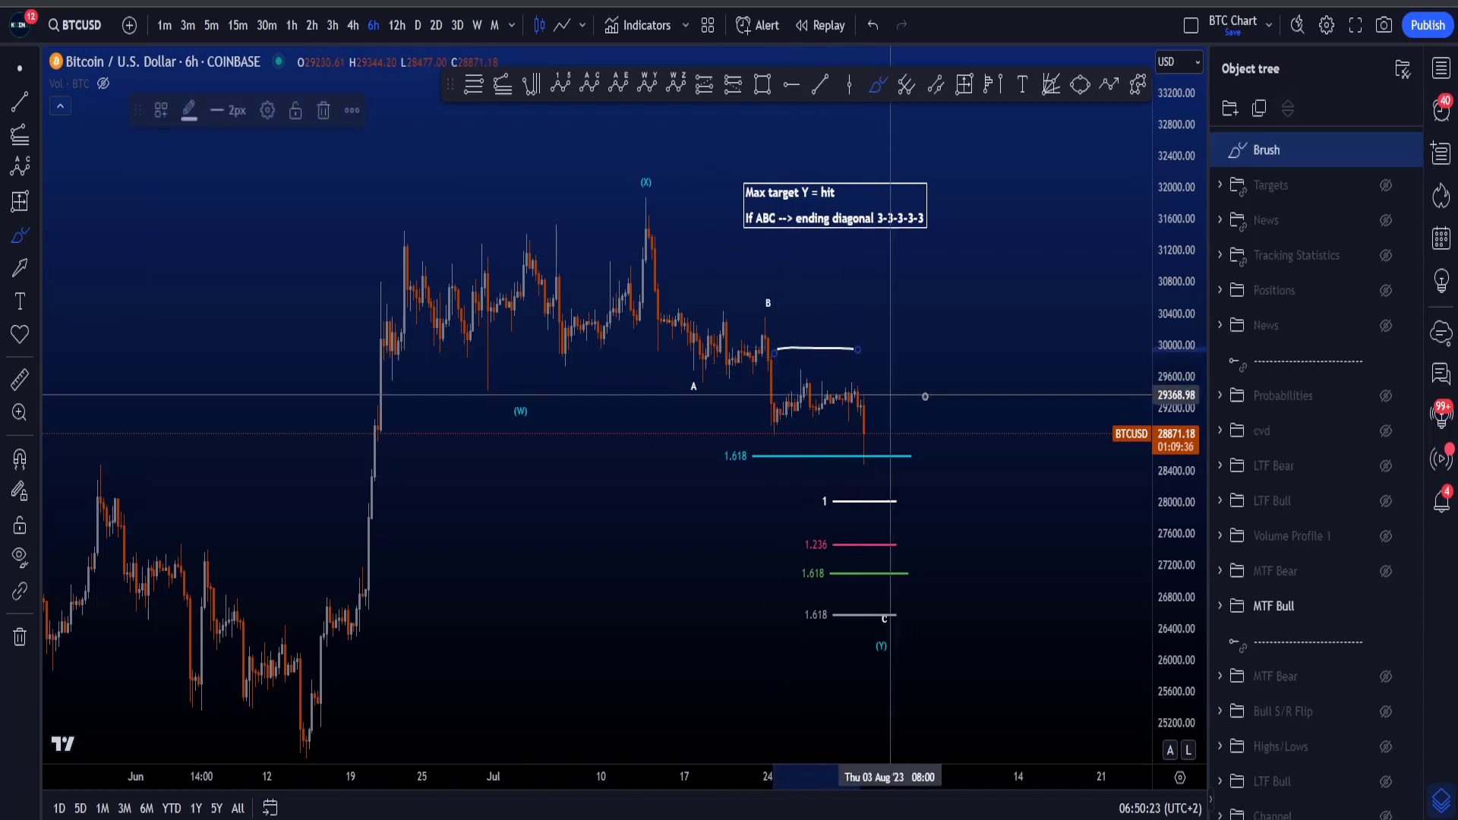
pyautogui.moveTo(922, 396); pyautogui.dragTo(776, 395)
pyautogui.hotkey('ctrl', 'z')
pyautogui.hotkey('ctrl', 'z')
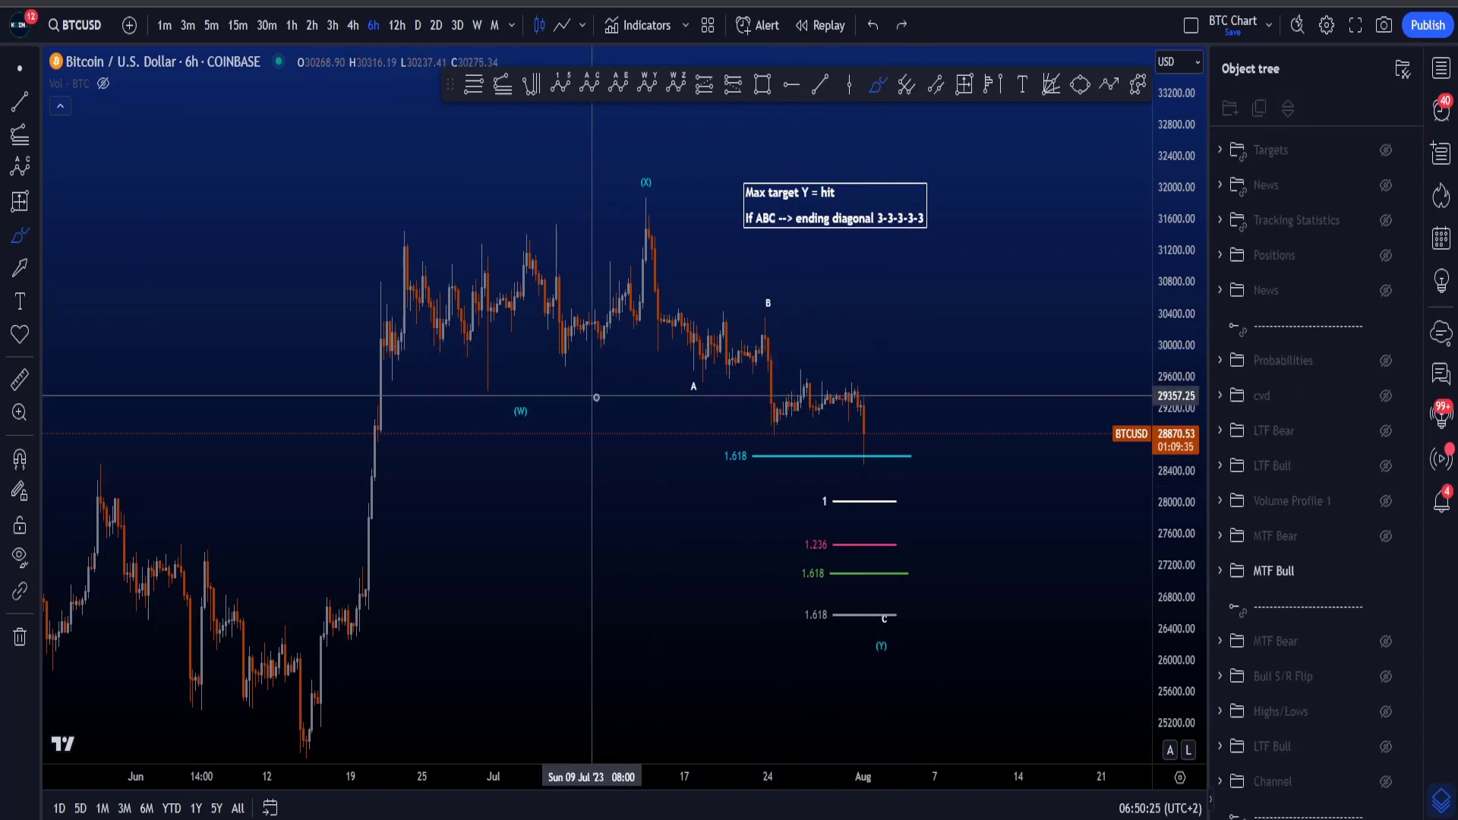
pyautogui.moveTo(415, 224)
pyautogui.mouseDown()
pyautogui.moveTo(406, 246)
pyautogui.moveTo(518, 372)
pyautogui.moveTo(628, 315)
pyautogui.moveTo(644, 188)
pyautogui.mouseUp()
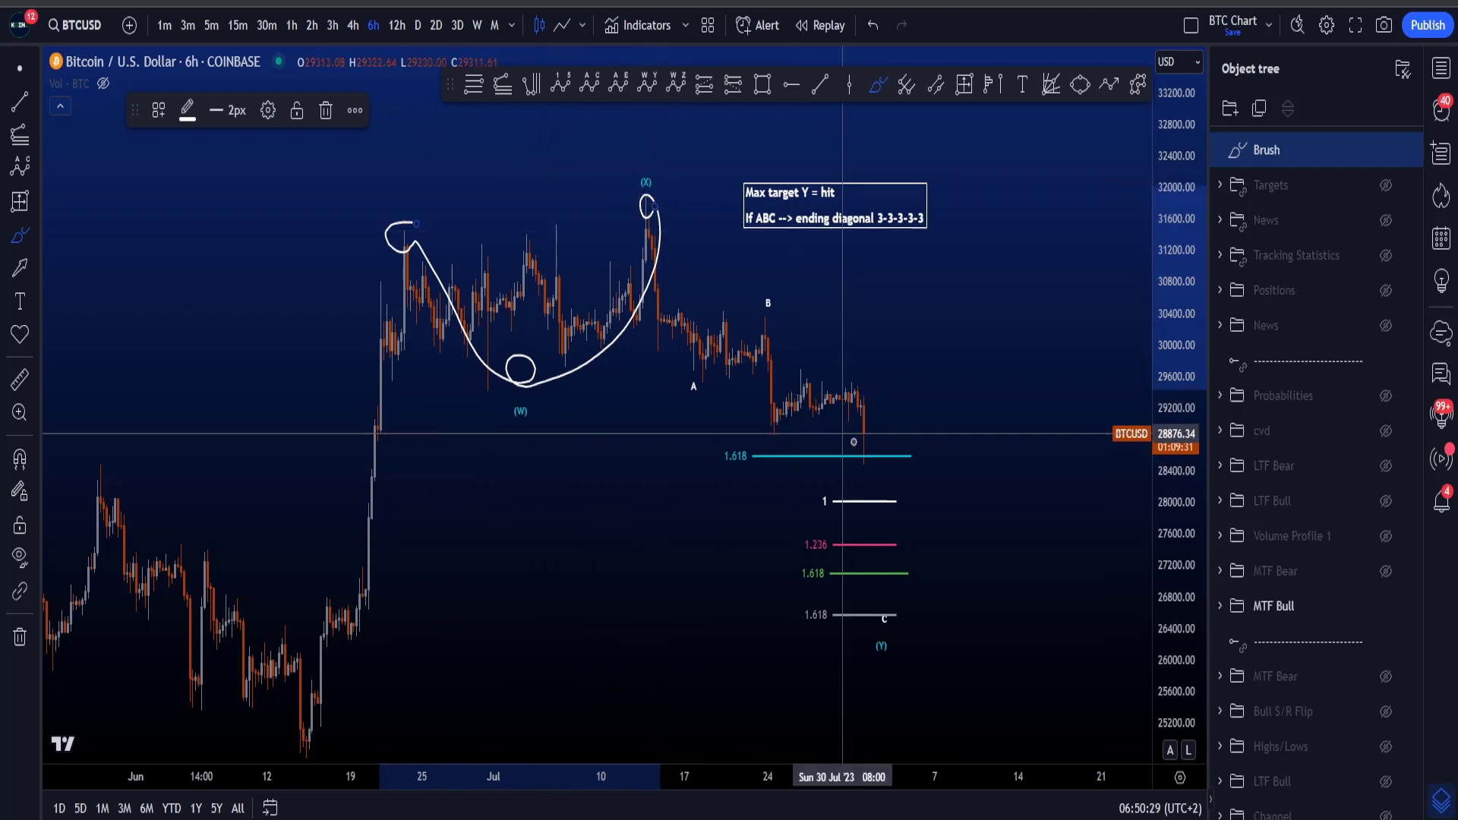
pyautogui.hotkey('ctrl', 'z')
pyautogui.moveTo(768, 438)
pyautogui.mouseDown()
pyautogui.moveTo(903, 475)
pyautogui.moveTo(881, 436)
pyautogui.moveTo(878, 453)
pyautogui.mouseUp()
pyautogui.hotkey('ctrl', 'z')
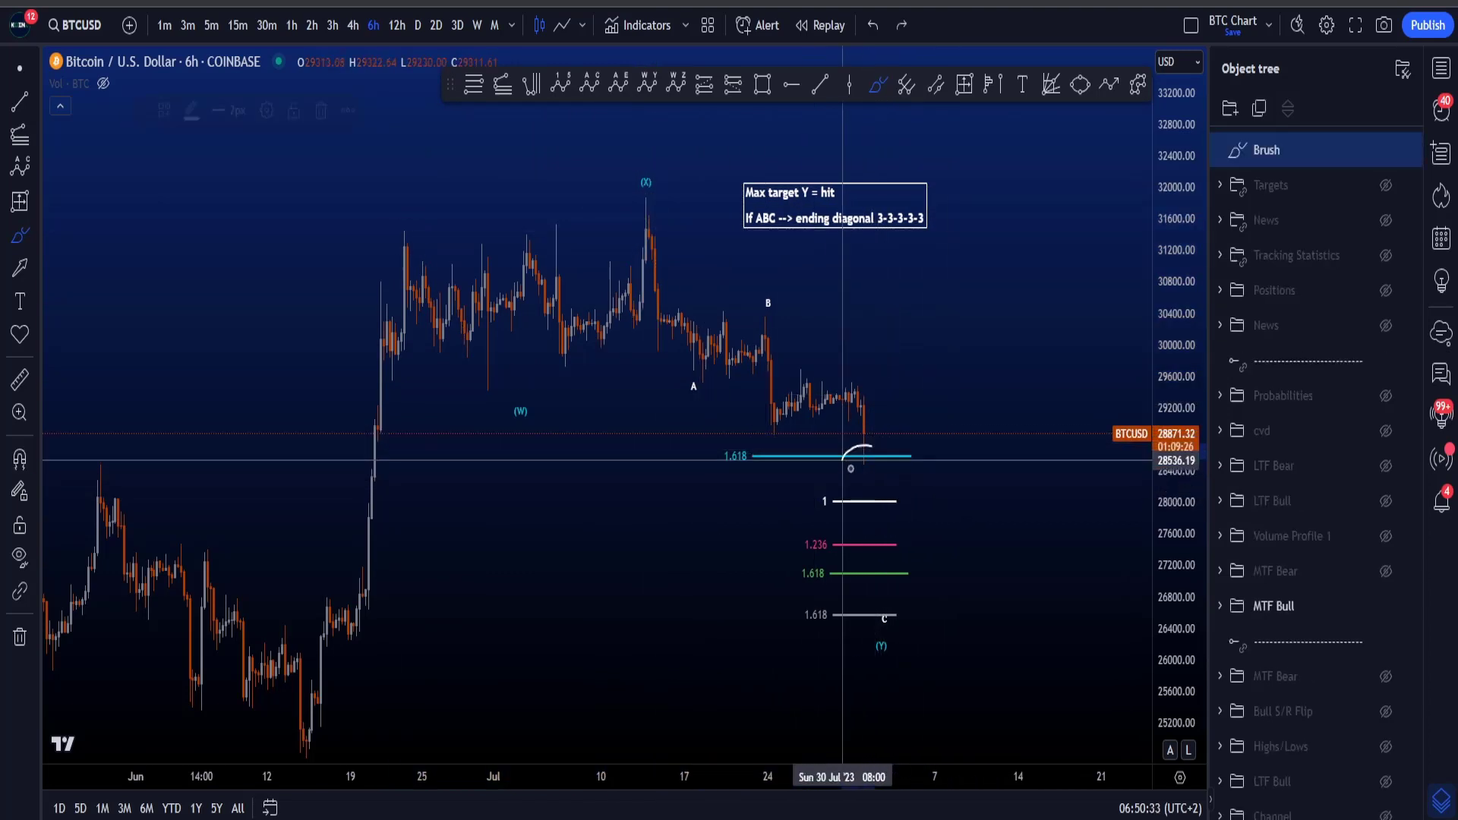
pyautogui.hotkey('ctrl', 'z')
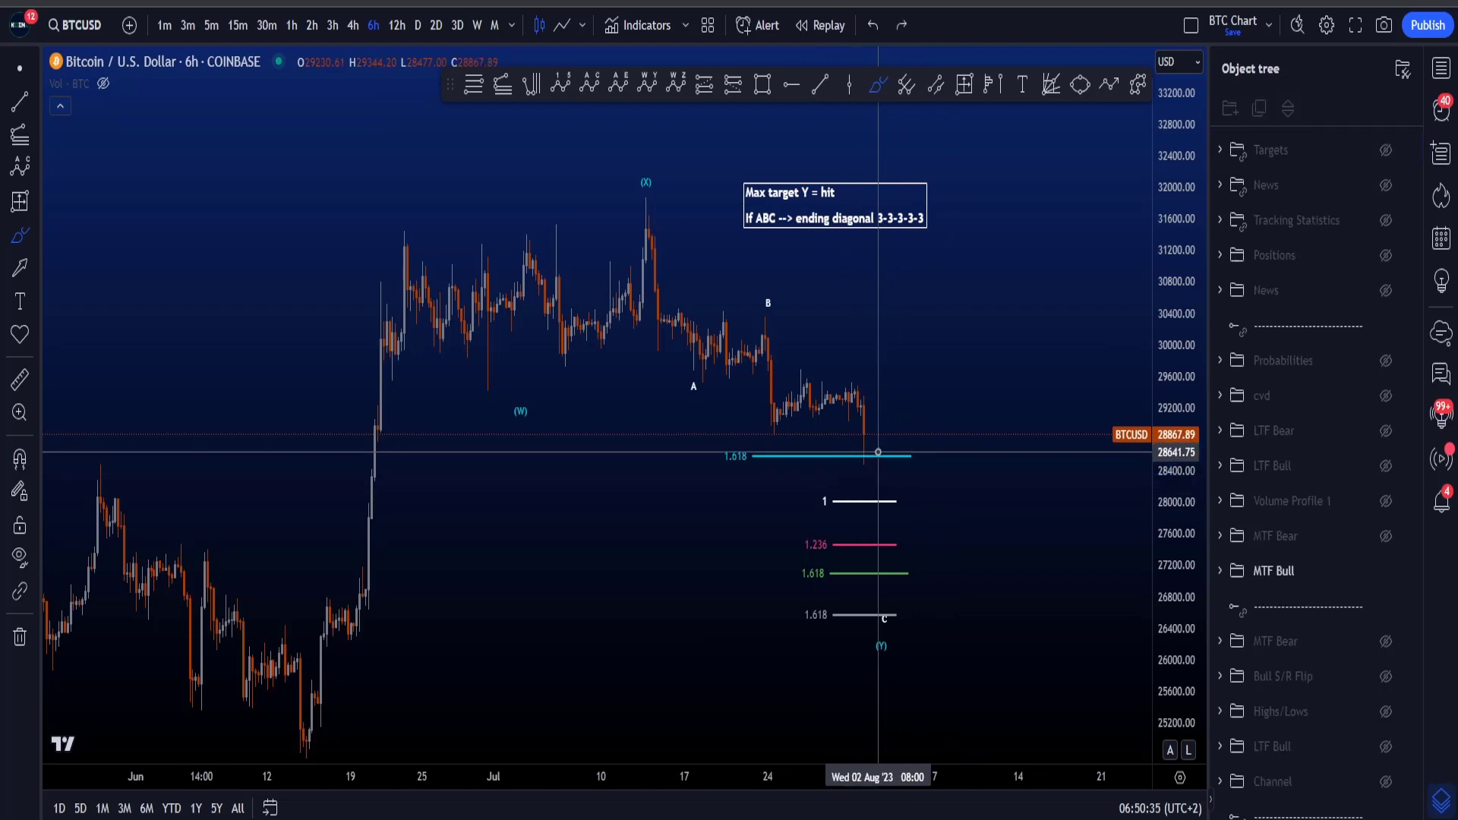
pyautogui.moveTo(856, 458); pyautogui.dragTo(938, 326)
pyautogui.hotkey('ctrl', 'z')
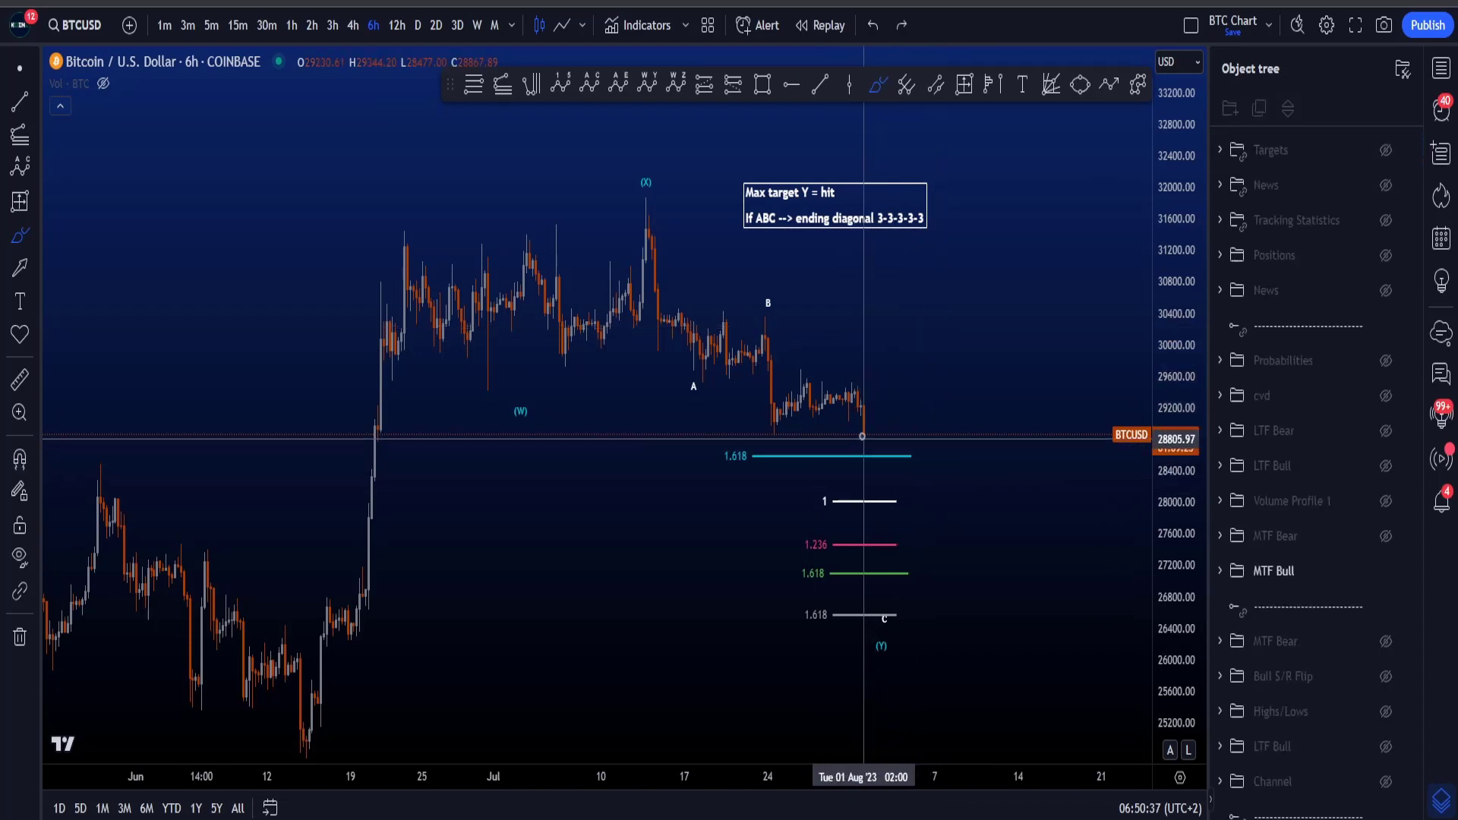
pyautogui.moveTo(864, 437); pyautogui.dragTo(894, 498)
pyautogui.hotkey('ctrl', 'z')
pyautogui.moveTo(1175, 566); pyautogui.dragTo(1163, 545)
pyautogui.scroll(2, 1018, 542)
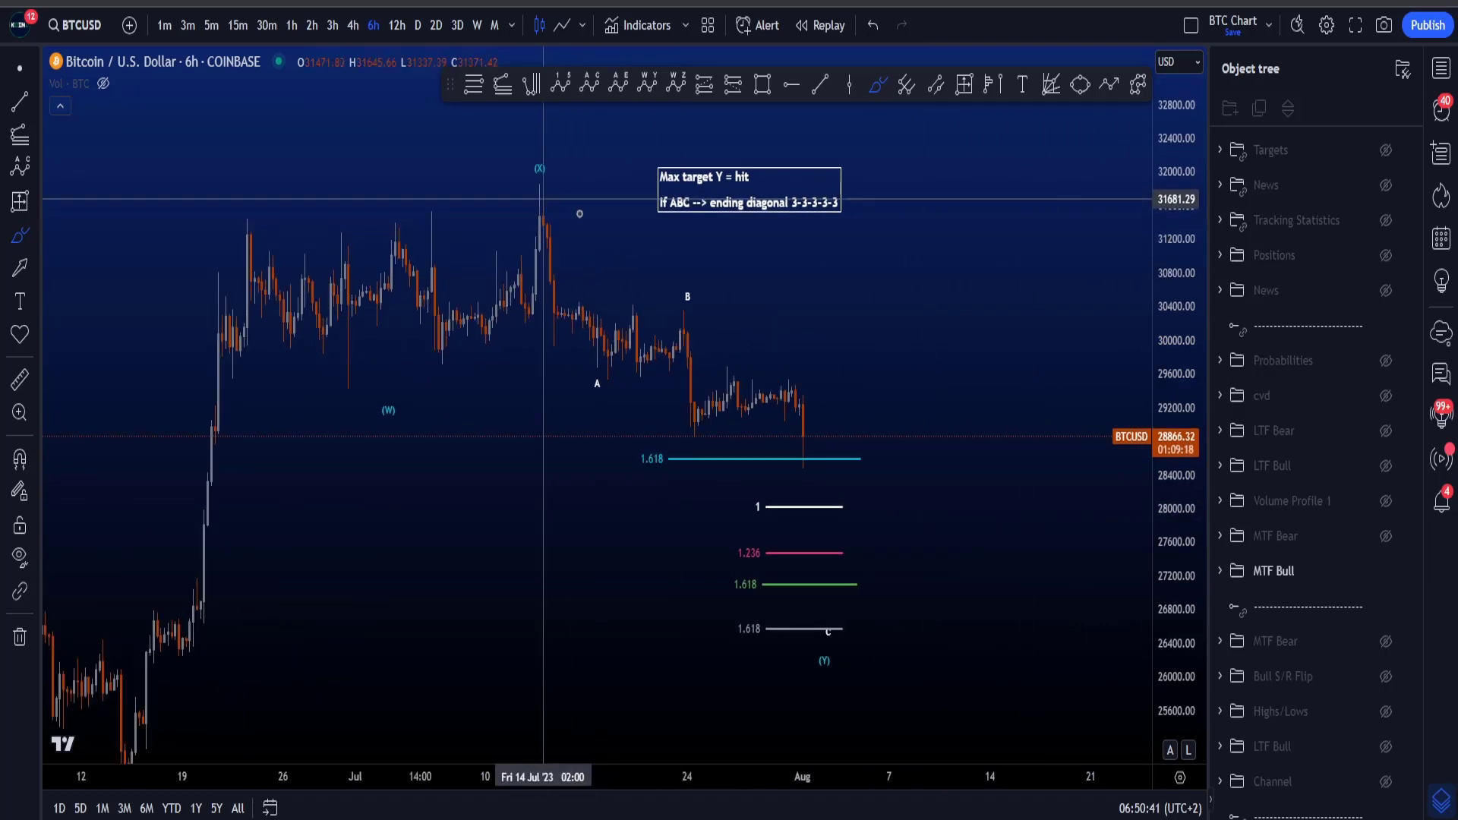
pyautogui.moveTo(547, 200)
pyautogui.mouseDown()
pyautogui.moveTo(873, 396)
pyautogui.moveTo(618, 410)
pyautogui.moveTo(496, 262)
pyautogui.moveTo(590, 223)
pyautogui.mouseUp()
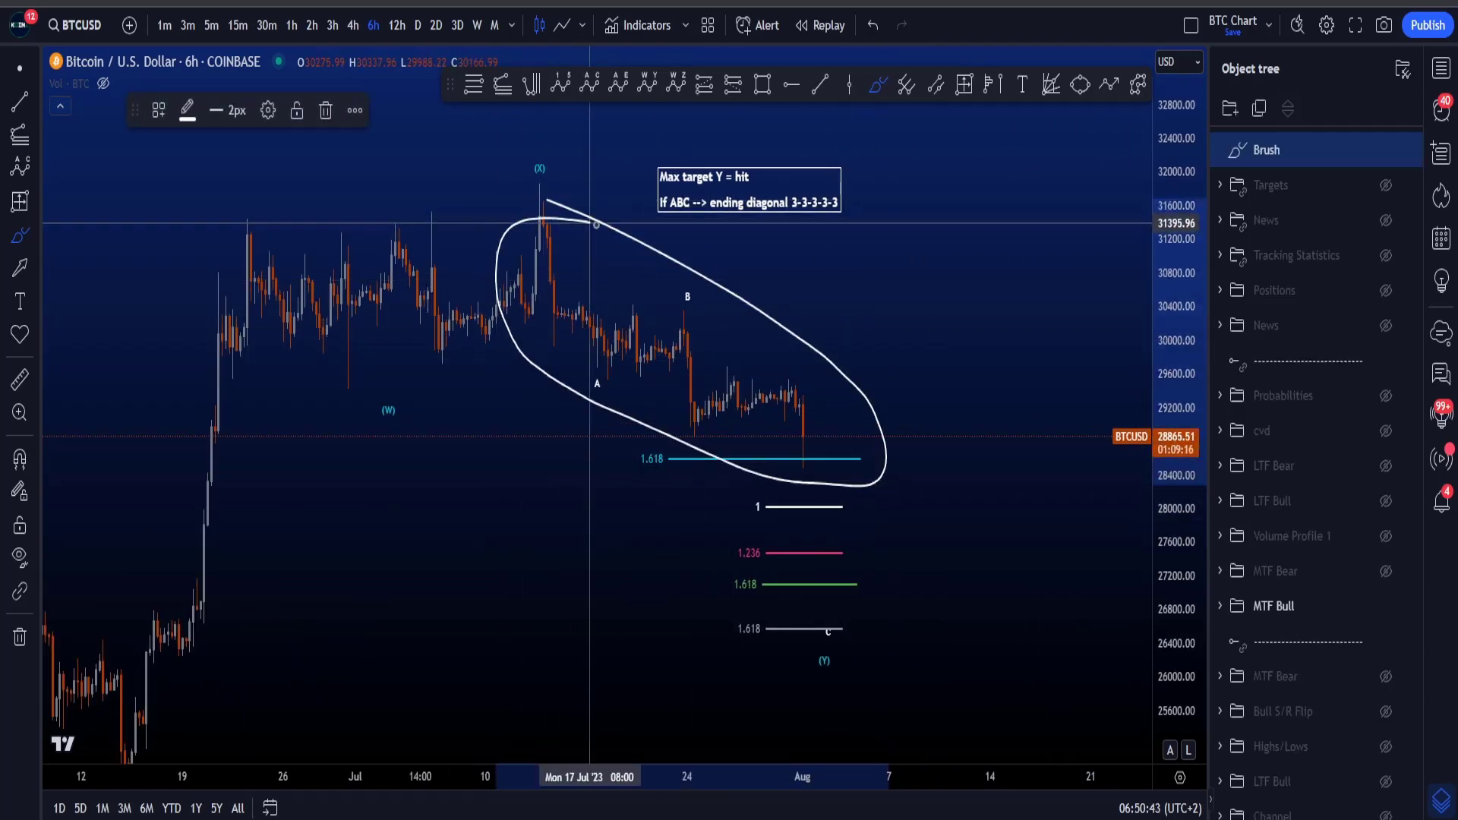
pyautogui.hotkey('ctrl', 'z')
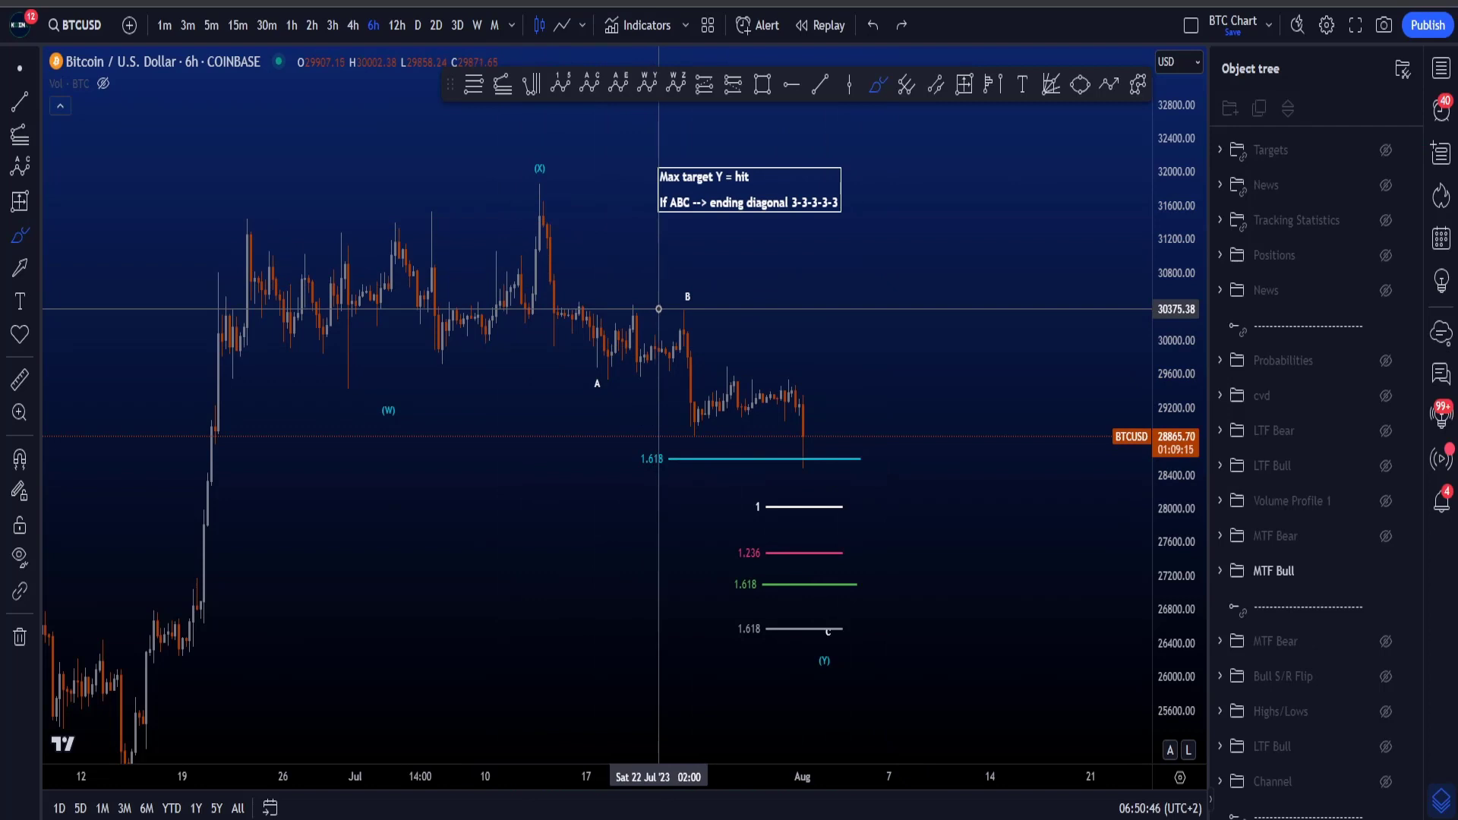
pyautogui.moveTo(551, 202)
pyautogui.mouseDown()
pyautogui.moveTo(877, 418)
pyautogui.moveTo(562, 369)
pyautogui.moveTo(613, 300)
pyautogui.mouseUp()
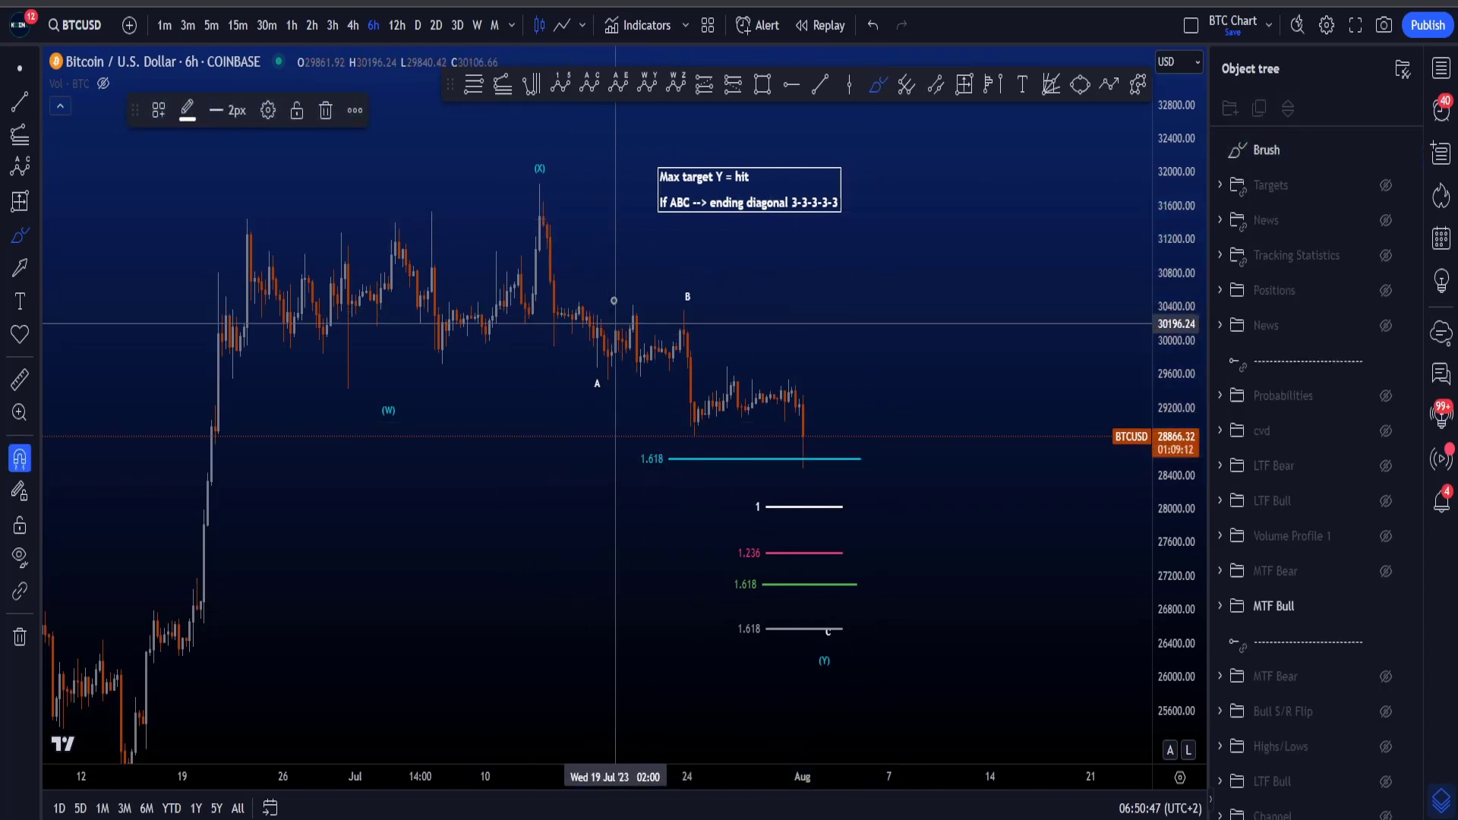
pyautogui.moveTo(817, 646)
pyautogui.mouseDown()
pyautogui.moveTo(832, 681)
pyautogui.moveTo(817, 642)
pyautogui.mouseUp()
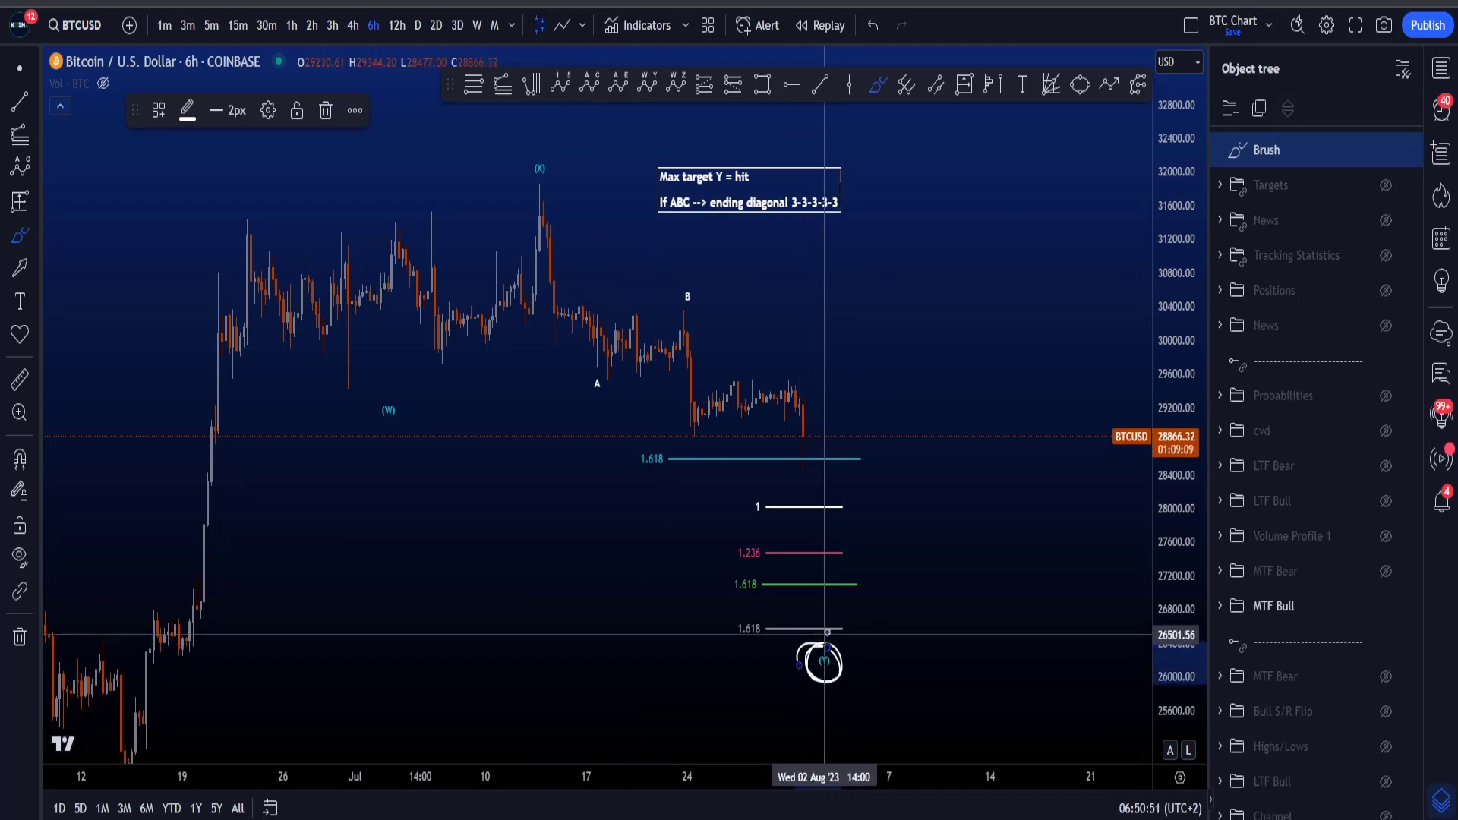
pyautogui.hotkey('ctrl', 'z')
pyautogui.moveTo(548, 201)
pyautogui.mouseDown()
pyautogui.moveTo(600, 389)
pyautogui.moveTo(526, 234)
pyautogui.mouseUp()
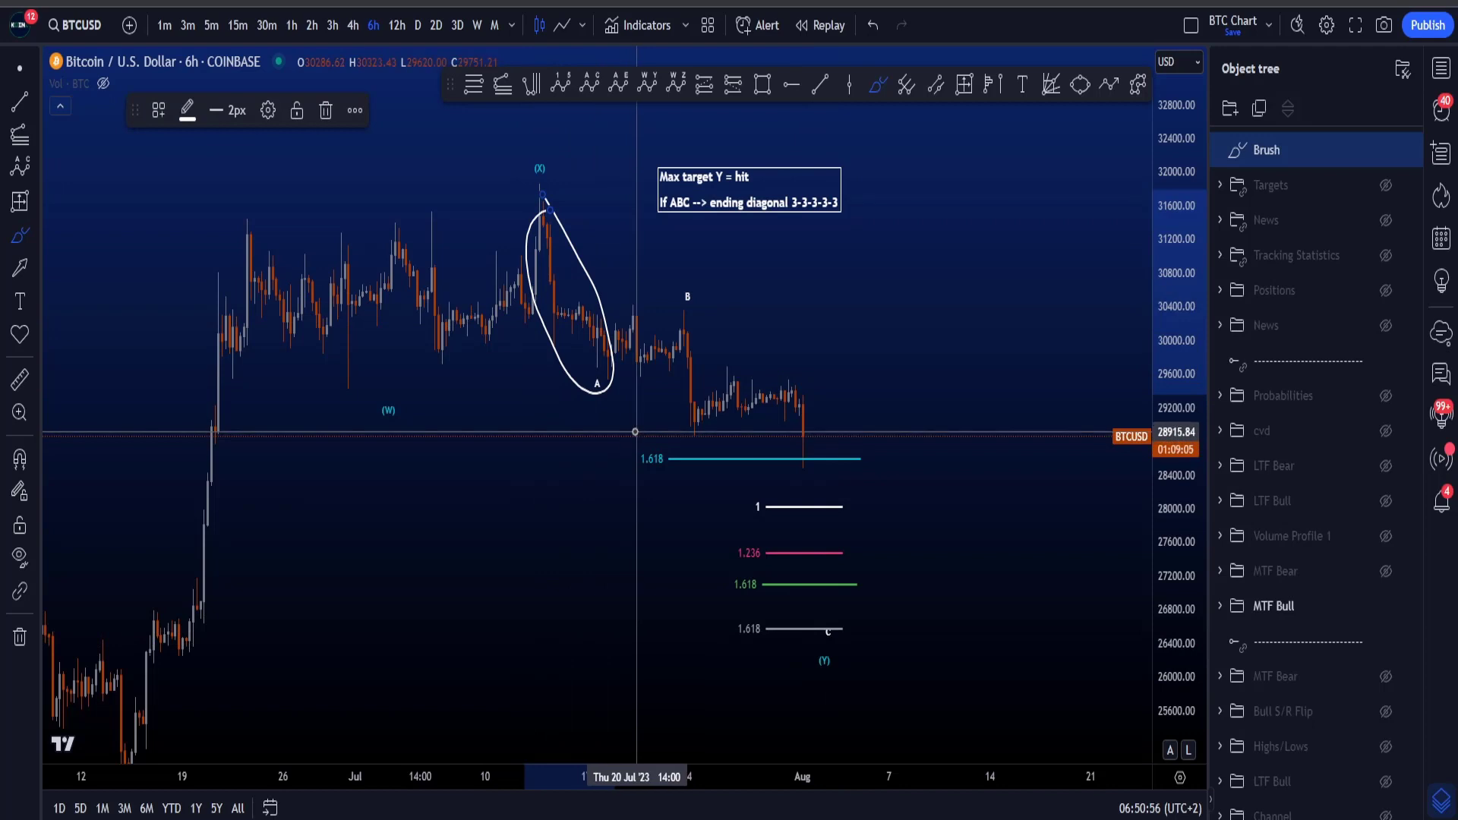
pyautogui.hotkey('ctrl', 'z')
pyautogui.moveTo(544, 214)
pyautogui.mouseDown()
pyautogui.moveTo(586, 325)
pyautogui.moveTo(681, 324)
pyautogui.mouseUp()
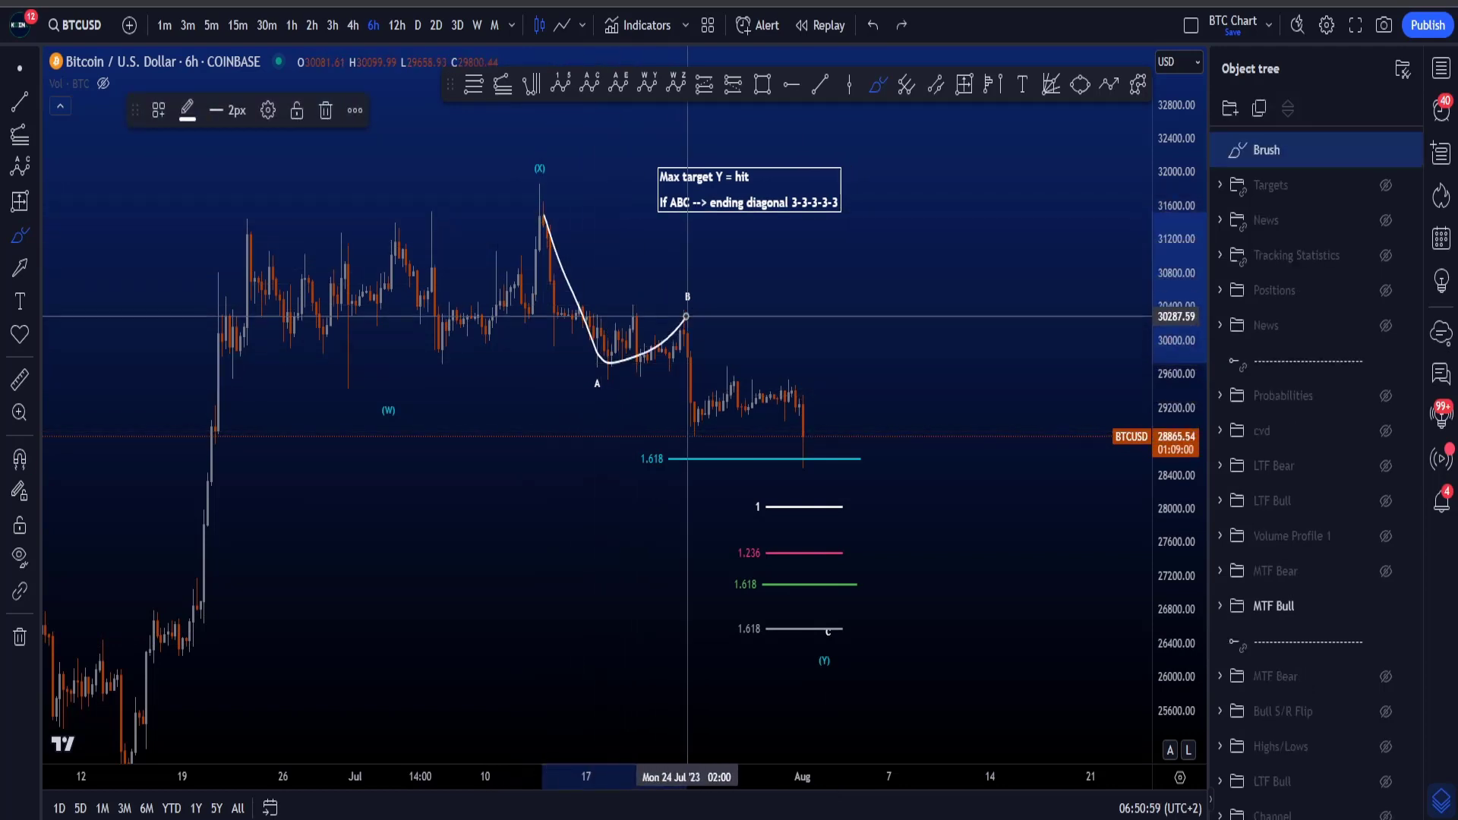
pyautogui.moveTo(687, 315); pyautogui.dragTo(689, 316)
pyautogui.hotkey('ctrl', 'z')
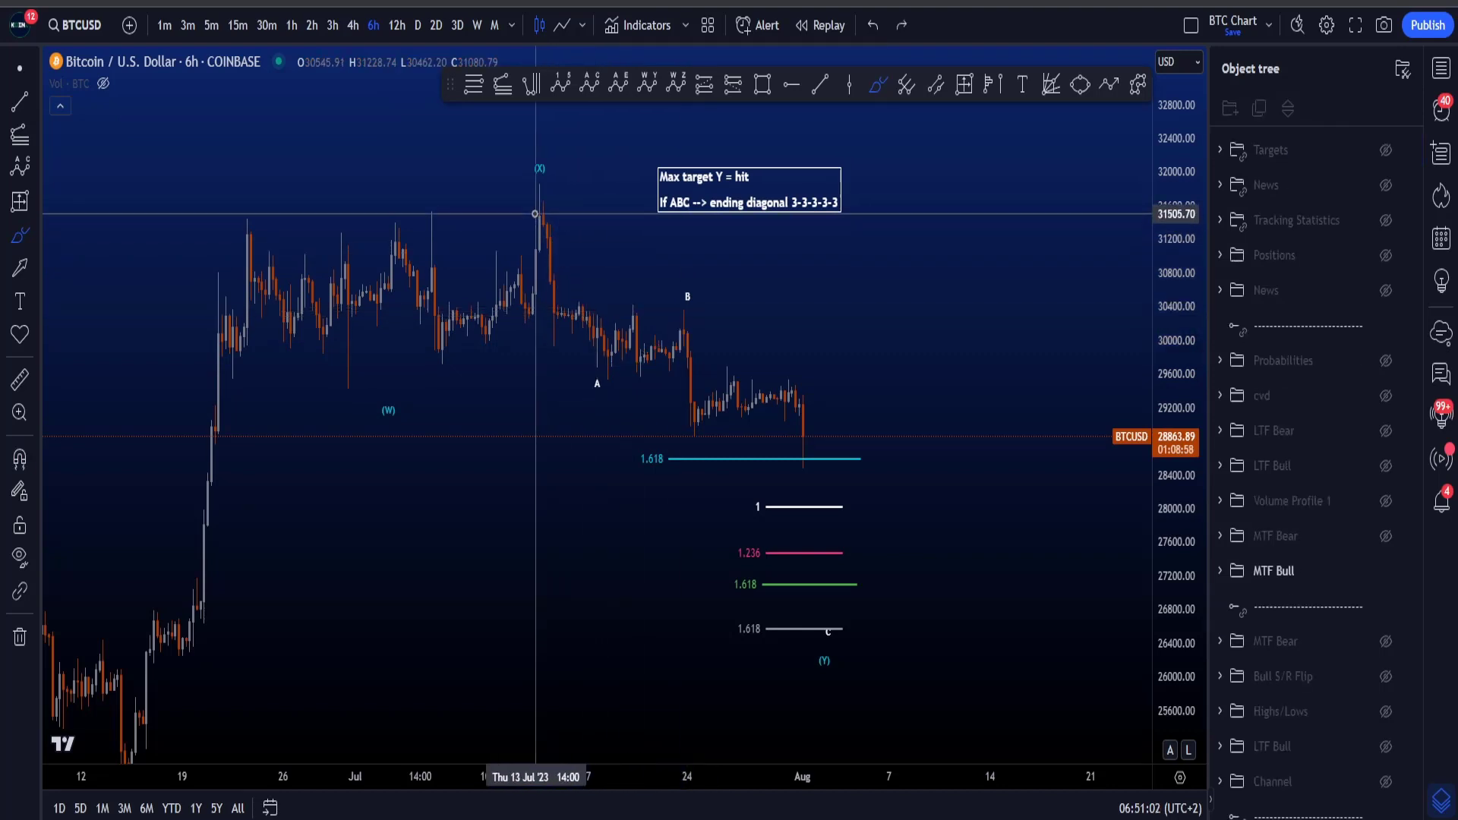
pyautogui.moveTo(537, 218)
pyautogui.mouseDown()
pyautogui.moveTo(576, 357)
pyautogui.moveTo(681, 322)
pyautogui.moveTo(694, 431)
pyautogui.moveTo(713, 430)
pyautogui.mouseUp()
pyautogui.hotkey('ctrl', 'z')
pyautogui.hotkey('ctrl', 'z')
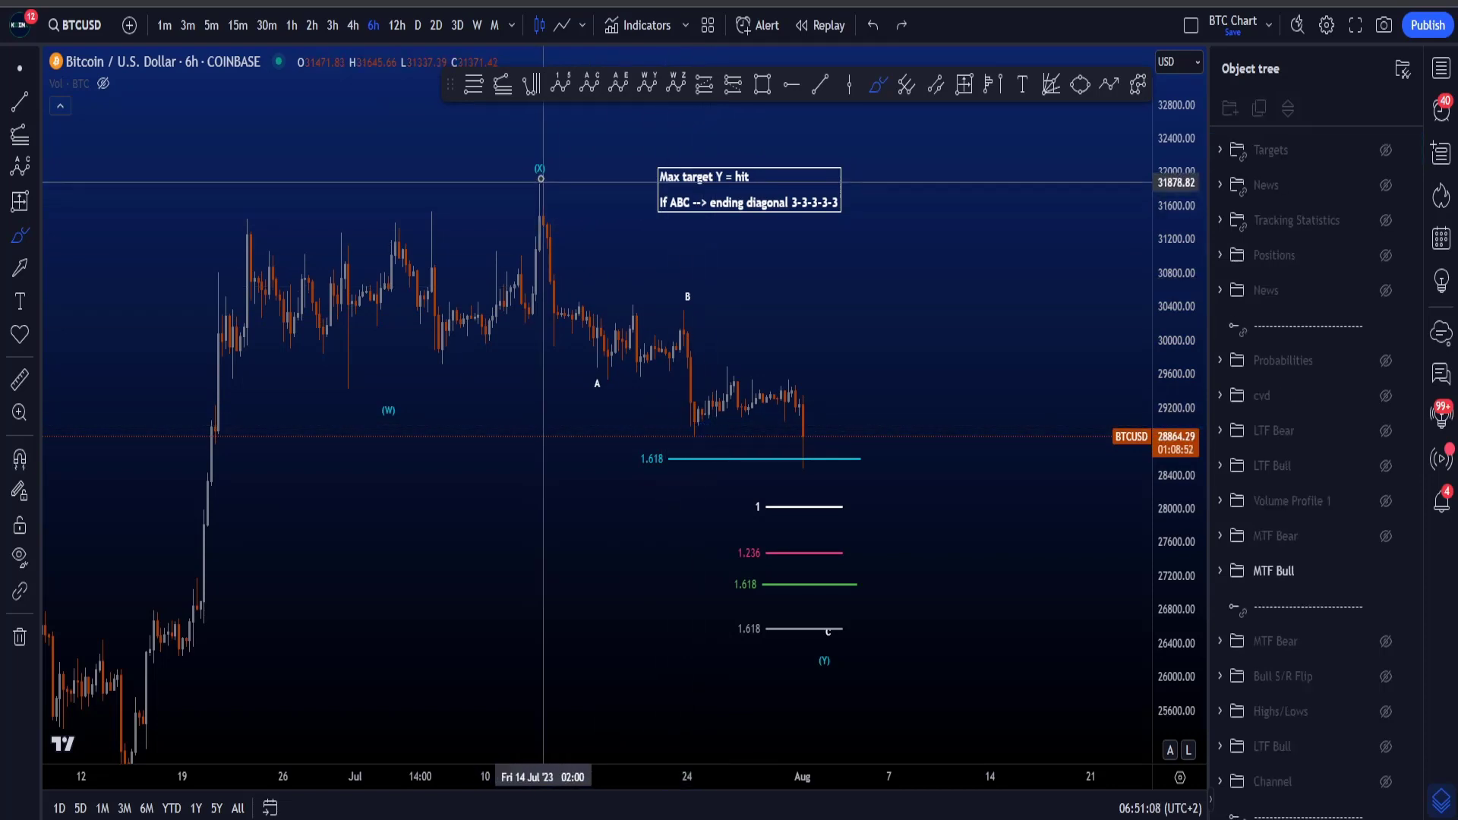
pyautogui.moveTo(540, 183)
pyautogui.mouseDown()
pyautogui.moveTo(603, 380)
pyautogui.moveTo(687, 304)
pyautogui.moveTo(676, 327)
pyautogui.mouseUp()
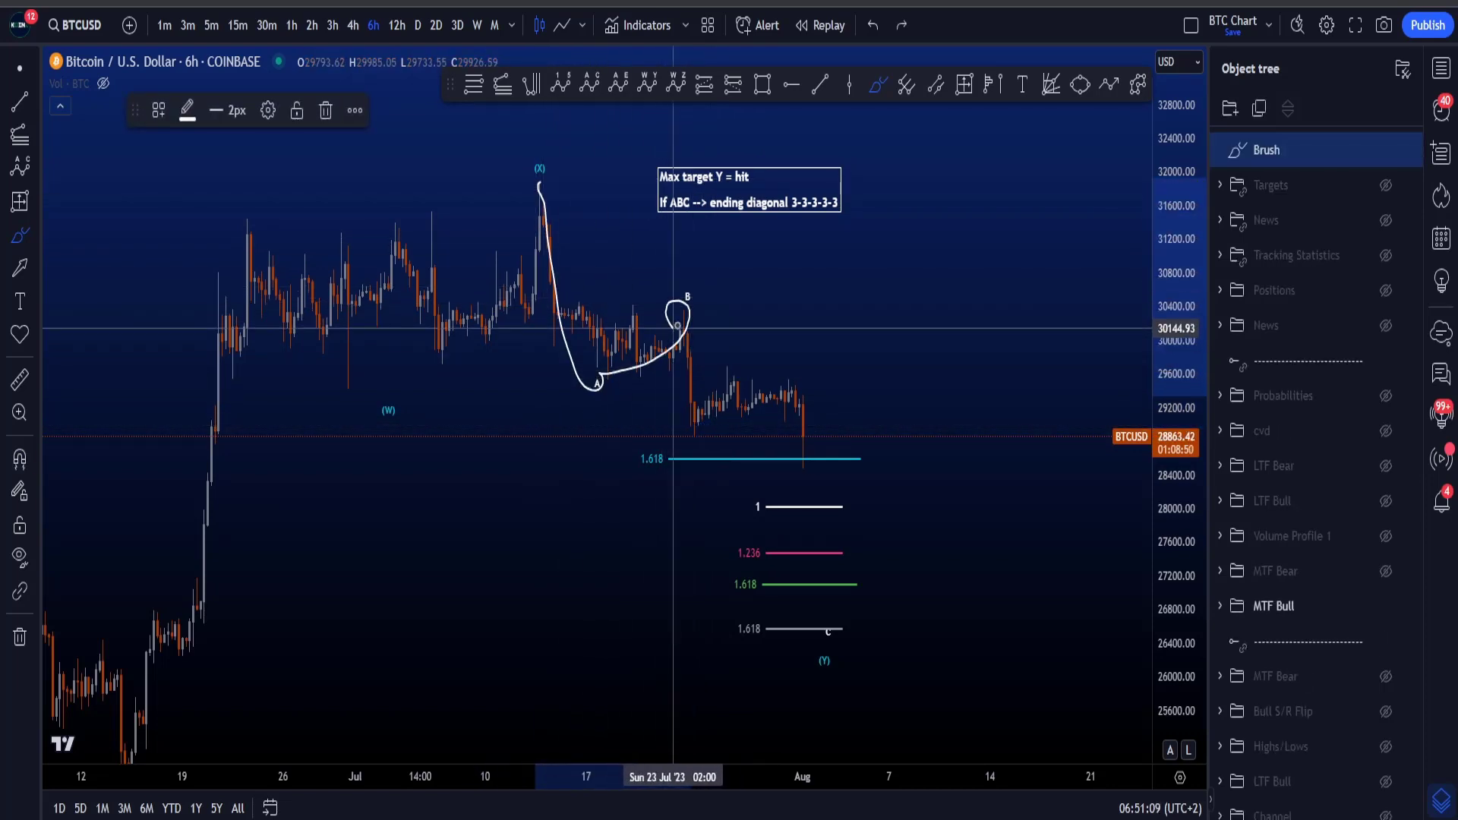
pyautogui.hotkey('ctrl', 'z')
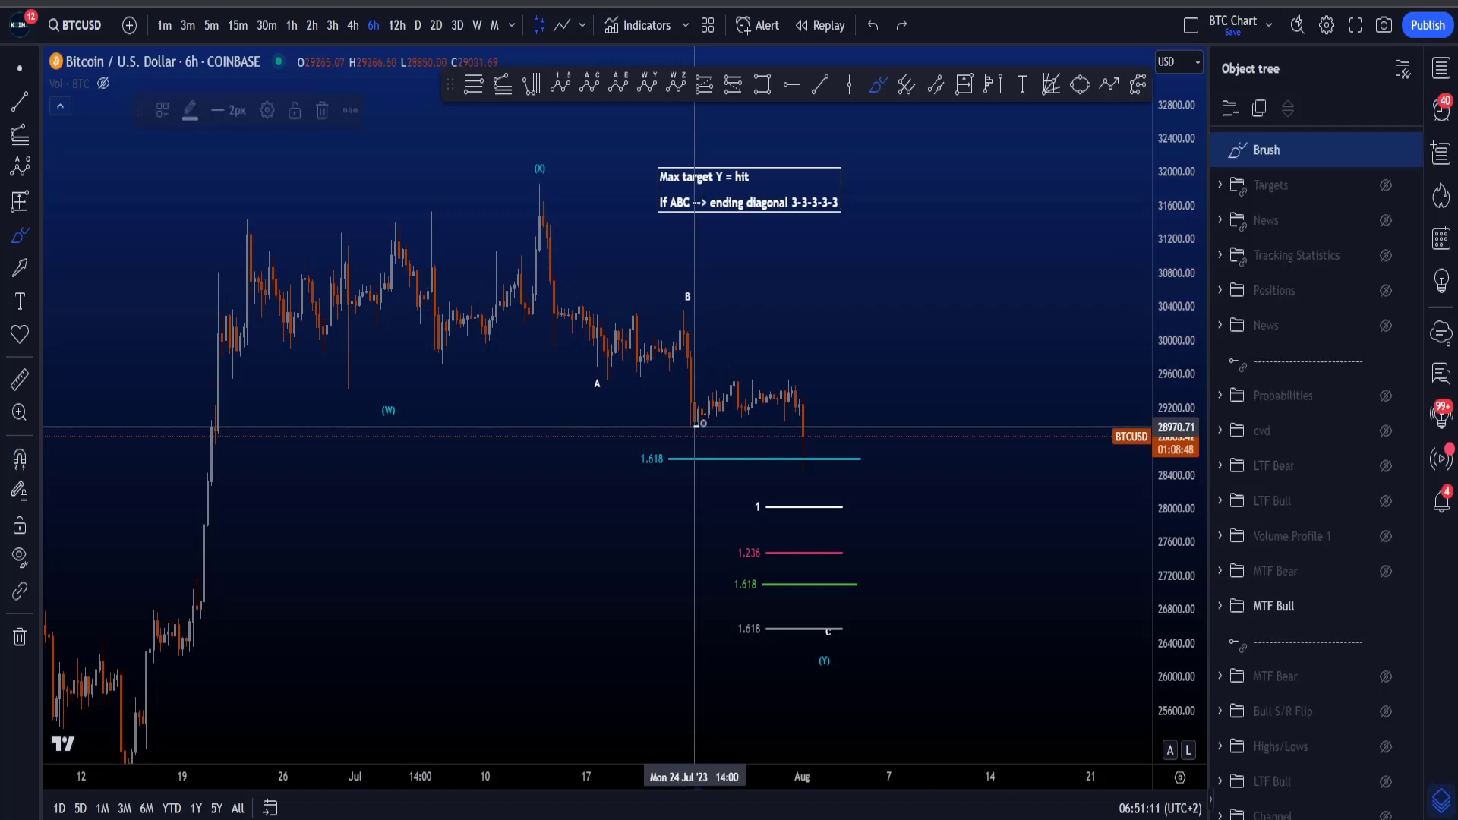
pyautogui.hotkey('ctrl', 'z')
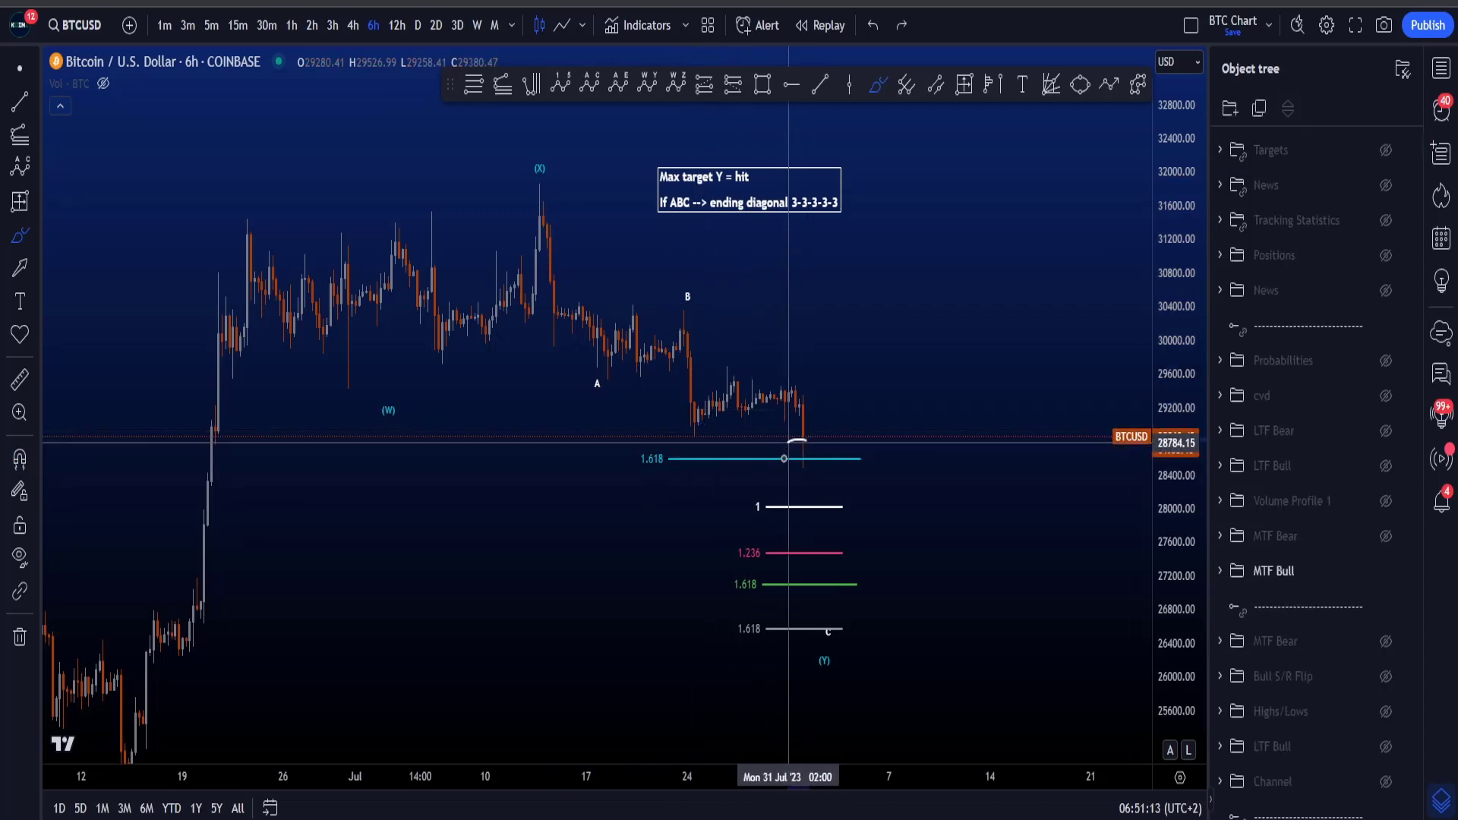
pyautogui.moveTo(789, 441); pyautogui.dragTo(816, 454)
pyautogui.hotkey('ctrl', 'z')
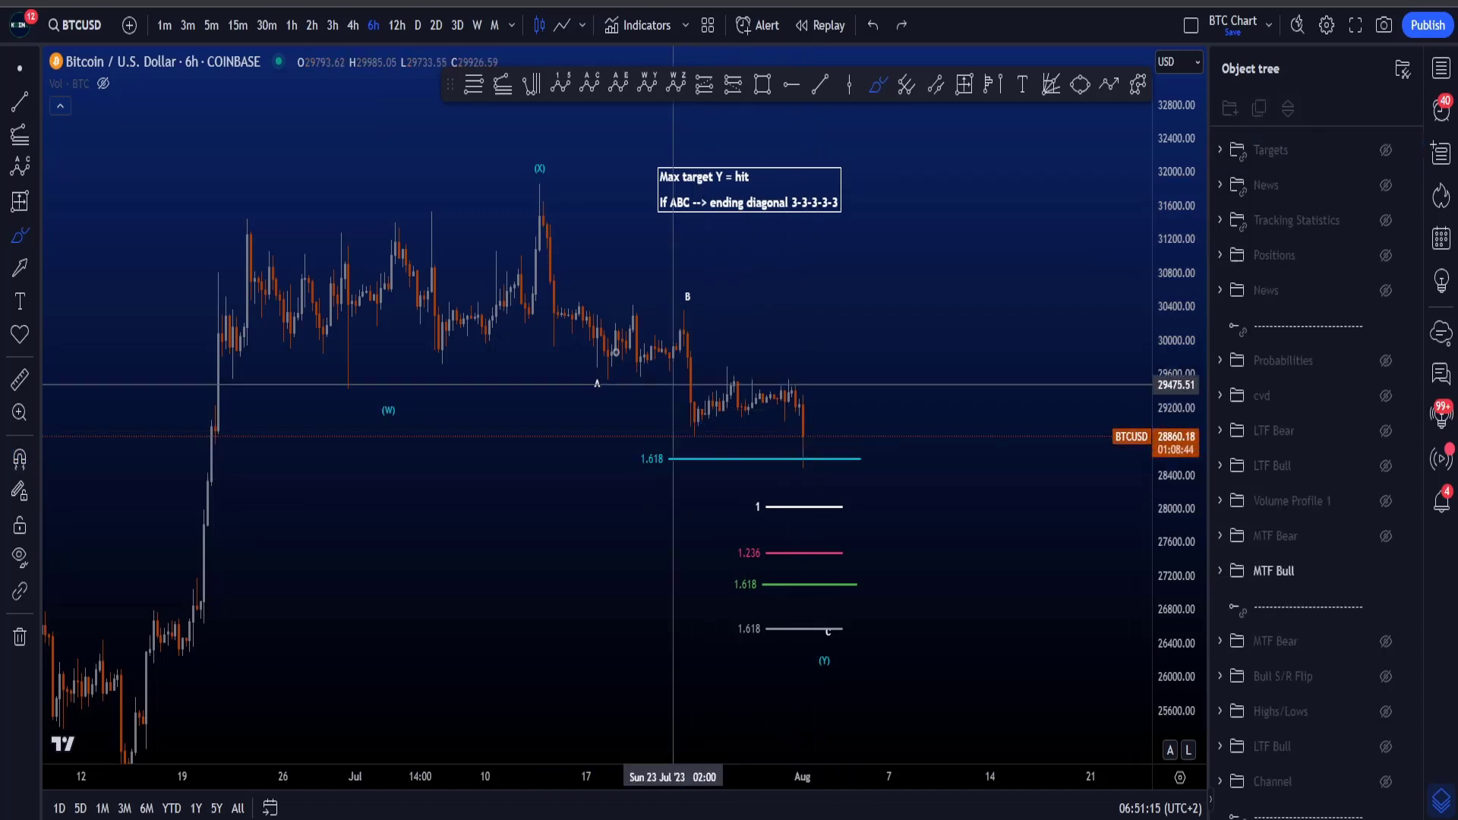
pyautogui.moveTo(530, 204)
pyautogui.mouseDown()
pyautogui.moveTo(668, 350)
pyautogui.moveTo(792, 442)
pyautogui.mouseUp()
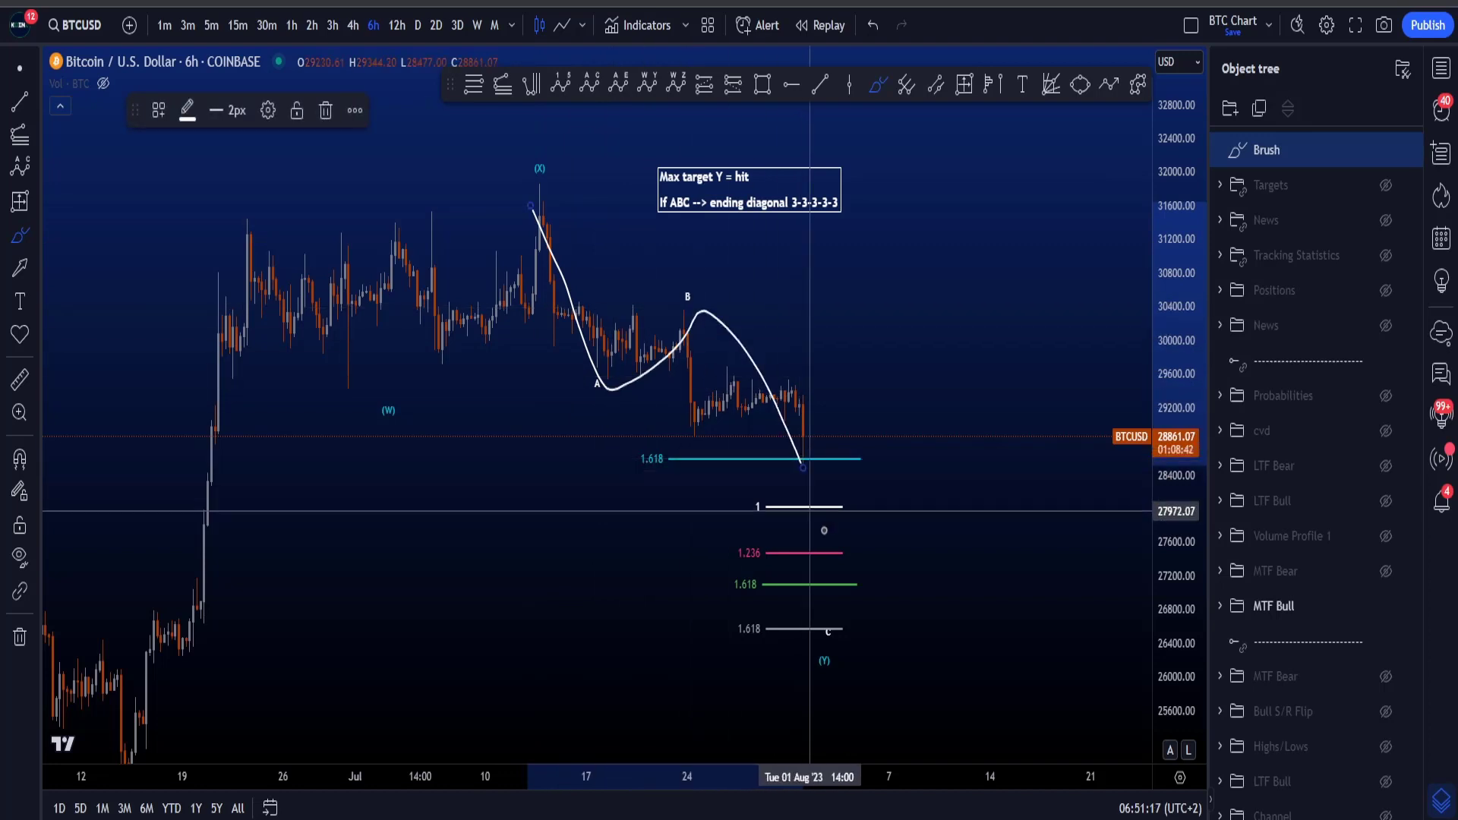
pyautogui.hotkey('ctrl', 'z')
pyautogui.moveTo(691, 307)
pyautogui.mouseDown()
pyautogui.moveTo(860, 416)
pyautogui.moveTo(798, 637)
pyautogui.moveTo(680, 322)
pyautogui.moveTo(723, 425)
pyautogui.moveTo(898, 548)
pyautogui.moveTo(921, 646)
pyautogui.mouseUp()
pyautogui.hotkey('ctrl', 'z')
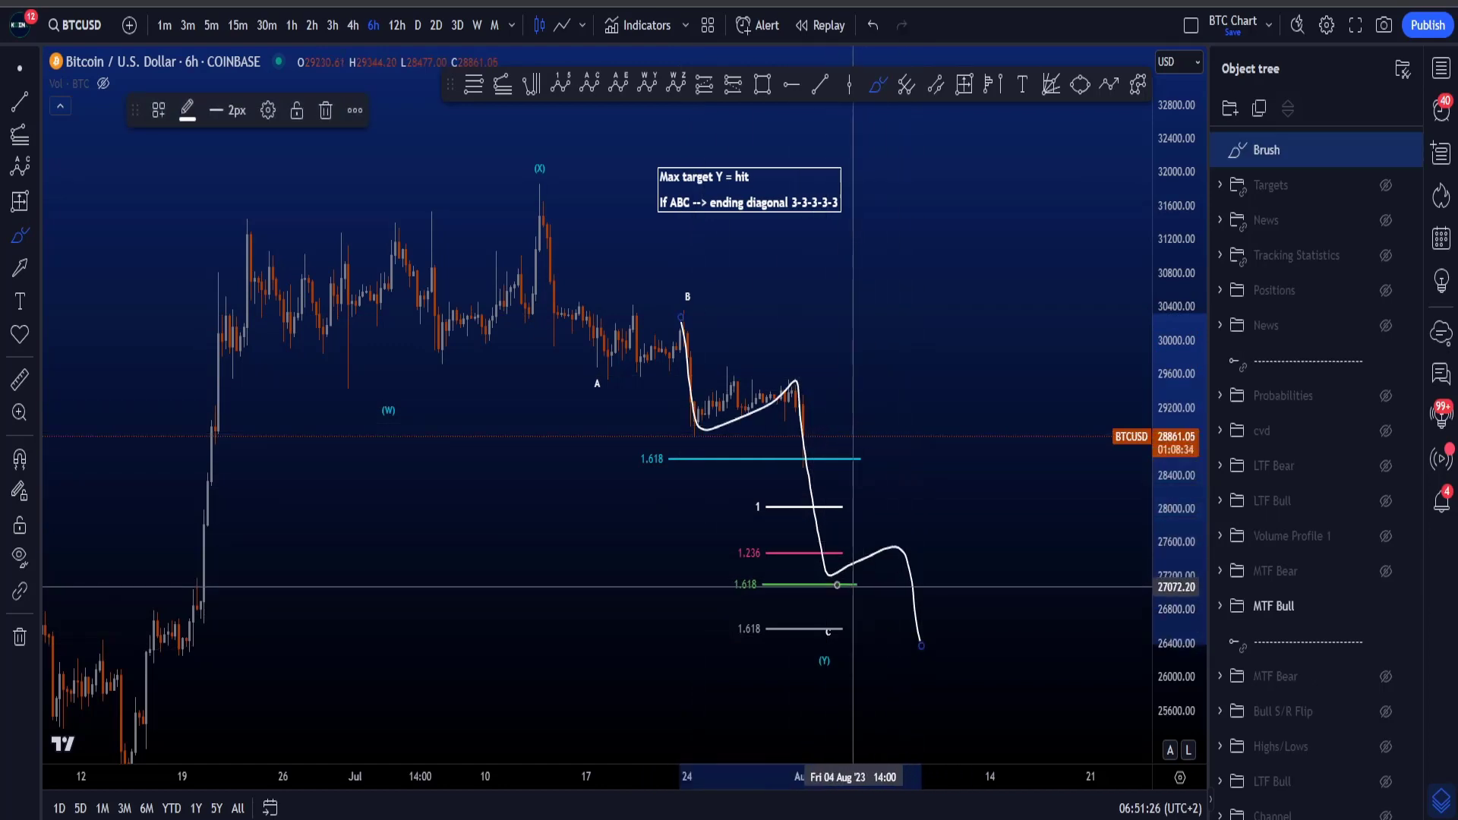
pyautogui.hotkey('ctrl', 'z')
pyautogui.moveTo(776, 572)
pyautogui.mouseDown()
pyautogui.moveTo(721, 583)
pyautogui.moveTo(869, 588)
pyautogui.moveTo(764, 562)
pyautogui.mouseUp()
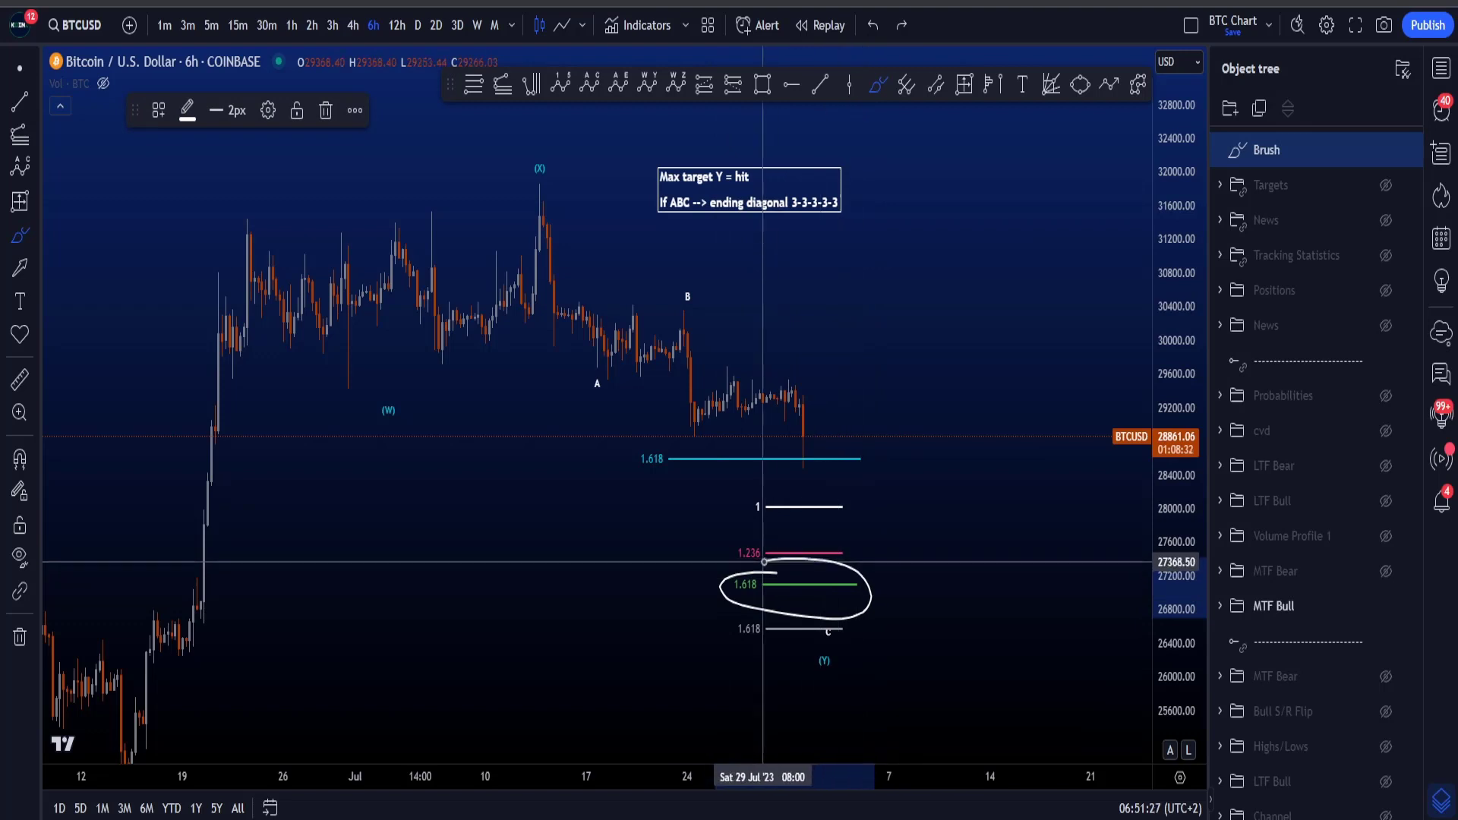
pyautogui.hotkey('ctrl', 'z')
pyautogui.moveTo(684, 325)
pyautogui.mouseDown()
pyautogui.moveTo(691, 433)
pyautogui.moveTo(799, 456)
pyautogui.moveTo(818, 592)
pyautogui.moveTo(911, 559)
pyautogui.moveTo(926, 645)
pyautogui.mouseUp()
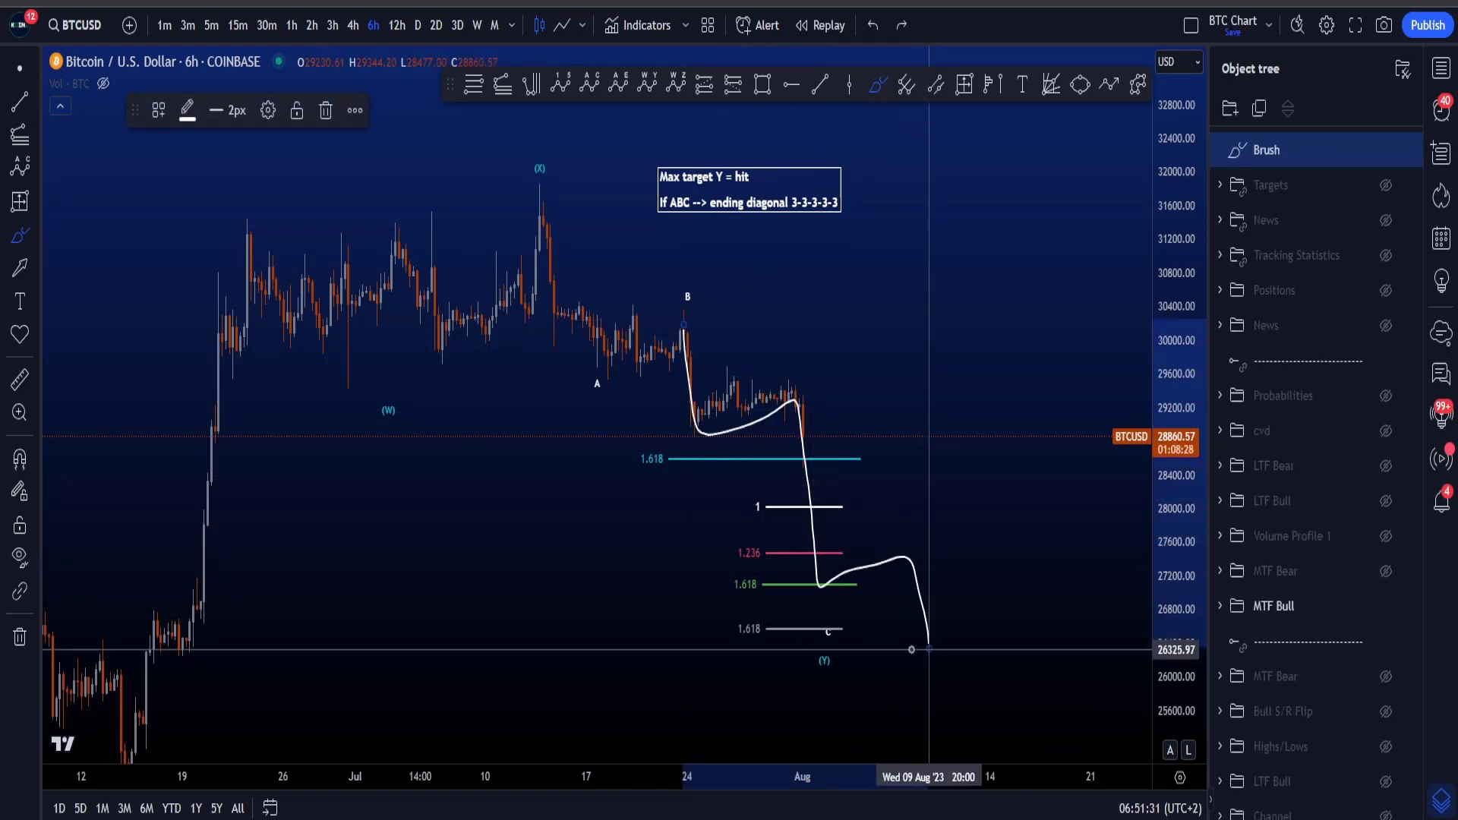
pyautogui.hotkey('ctrl', 'z')
pyautogui.moveTo(847, 579); pyautogui.dragTo(730, 600)
pyautogui.moveTo(680, 444)
pyautogui.mouseDown()
pyautogui.moveTo(628, 440)
pyautogui.moveTo(678, 447)
pyautogui.mouseUp()
pyautogui.hotkey('ctrl', 'z')
pyautogui.hotkey('ctrl', 'z')
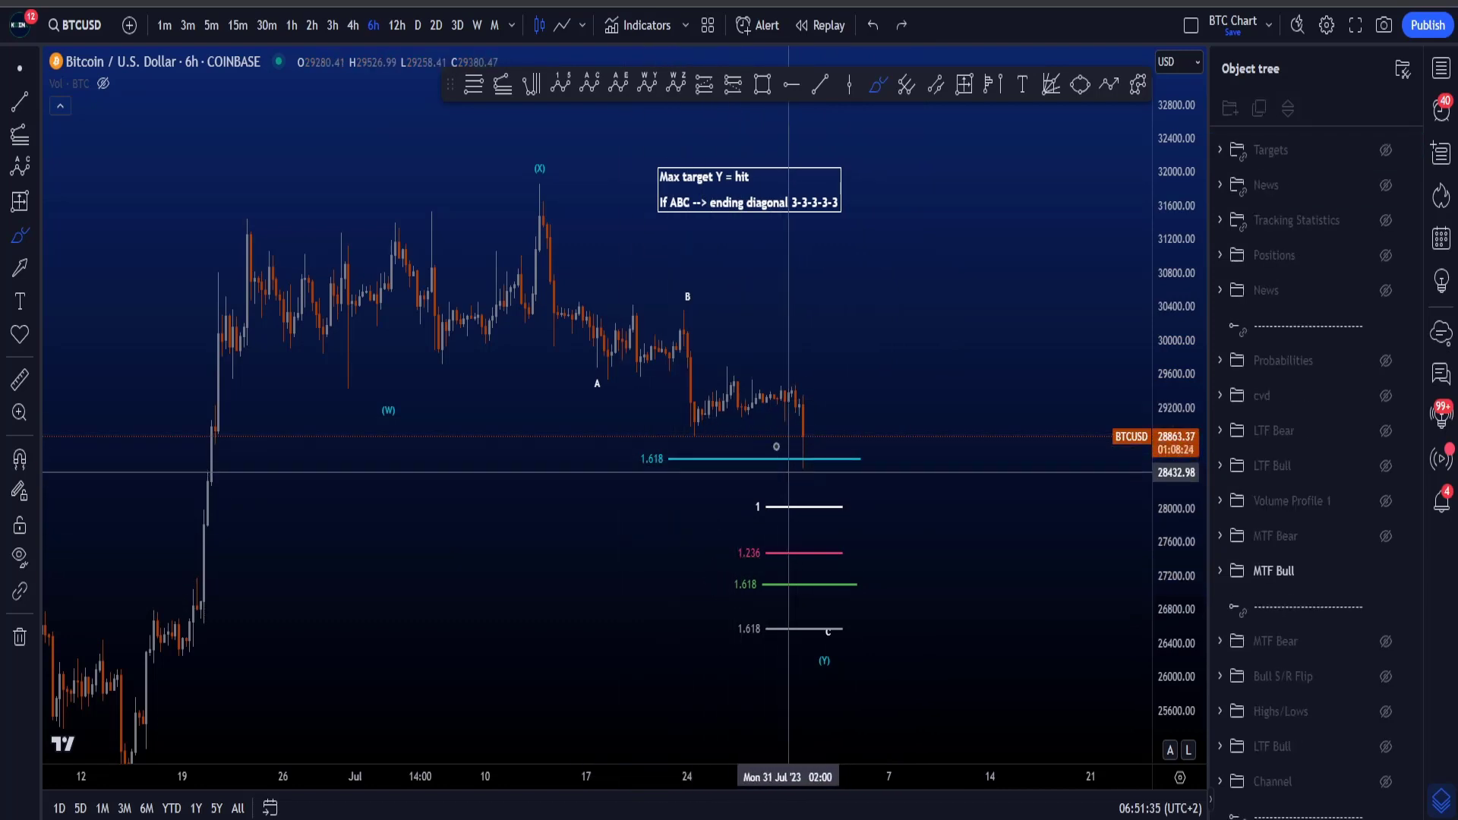
pyautogui.moveTo(693, 315); pyautogui.dragTo(962, 493)
pyautogui.moveTo(684, 429); pyautogui.dragTo(1001, 544)
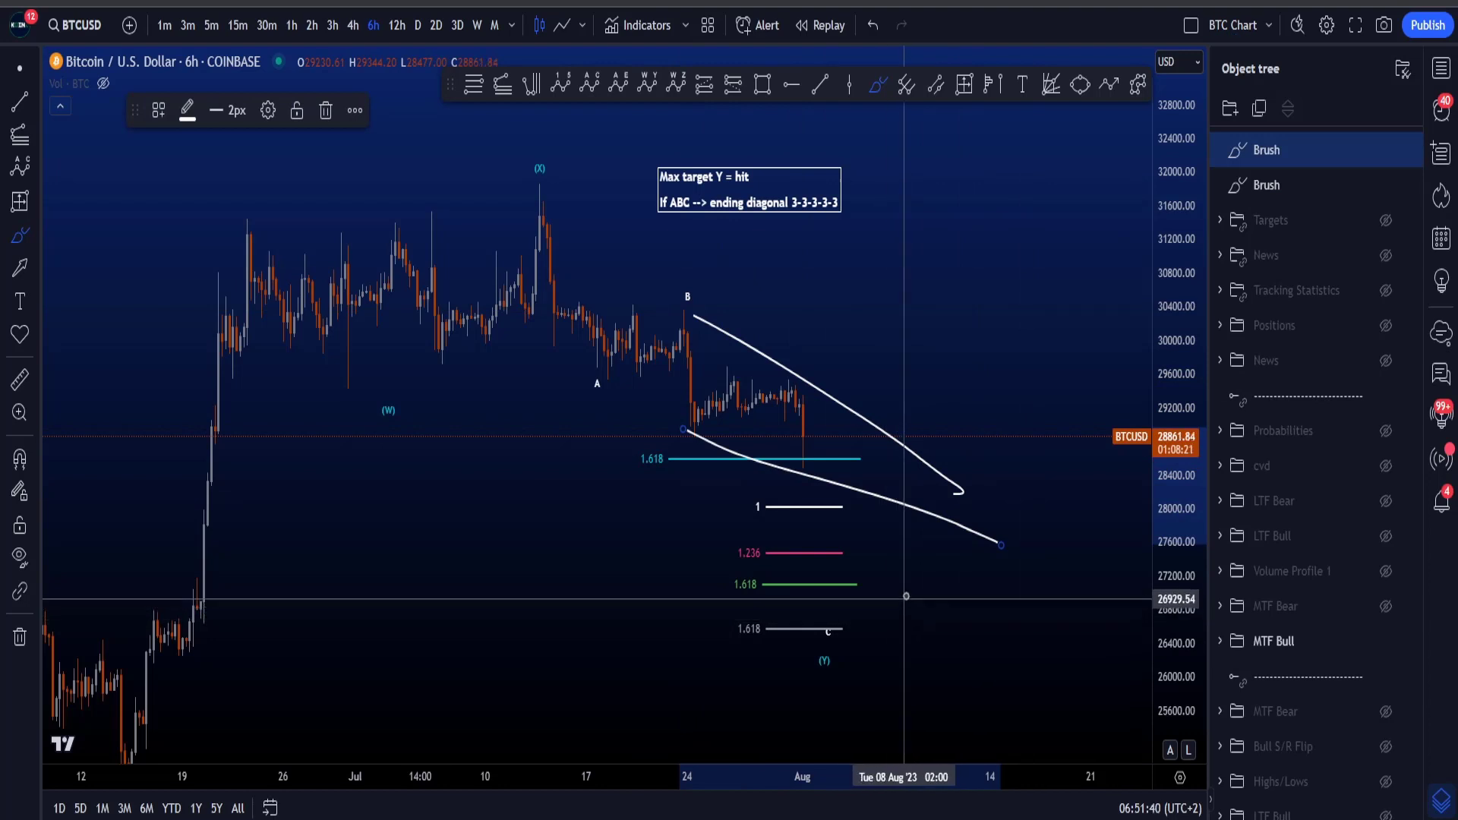
pyautogui.hotkey('ctrl', 'z')
pyautogui.hotkey('ctrl', 'z')
pyautogui.moveTo(537, 218)
pyautogui.mouseDown()
pyautogui.moveTo(591, 374)
pyautogui.moveTo(687, 312)
pyautogui.mouseUp()
pyautogui.moveTo(798, 422); pyautogui.dragTo(891, 523)
pyautogui.hotkey('ctrl', 'z')
pyautogui.moveTo(704, 225)
pyautogui.mouseDown()
pyautogui.moveTo(846, 243)
pyautogui.moveTo(831, 186)
pyautogui.moveTo(801, 231)
pyautogui.mouseUp()
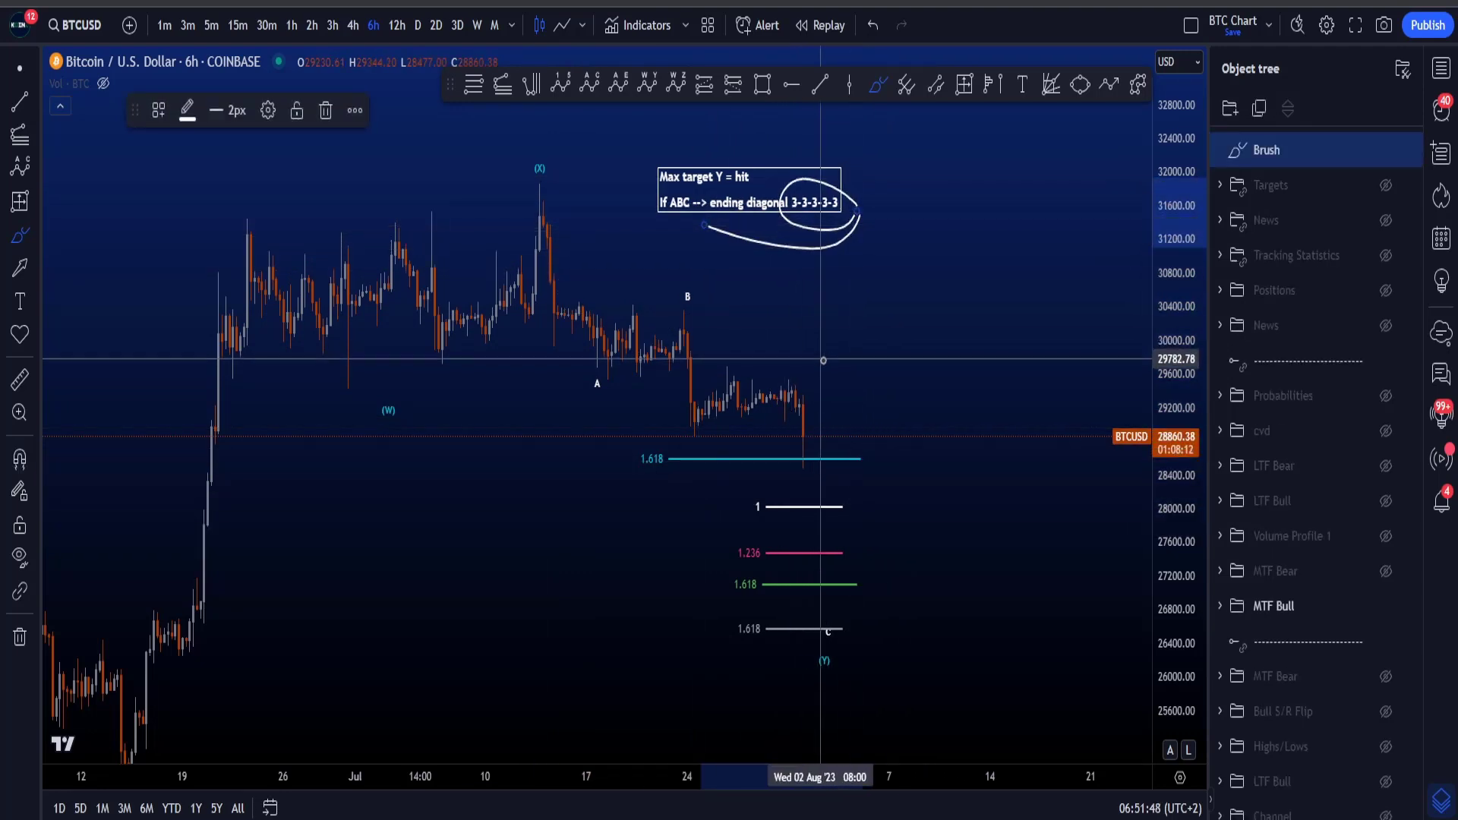
pyautogui.hotkey('ctrl', 'z')
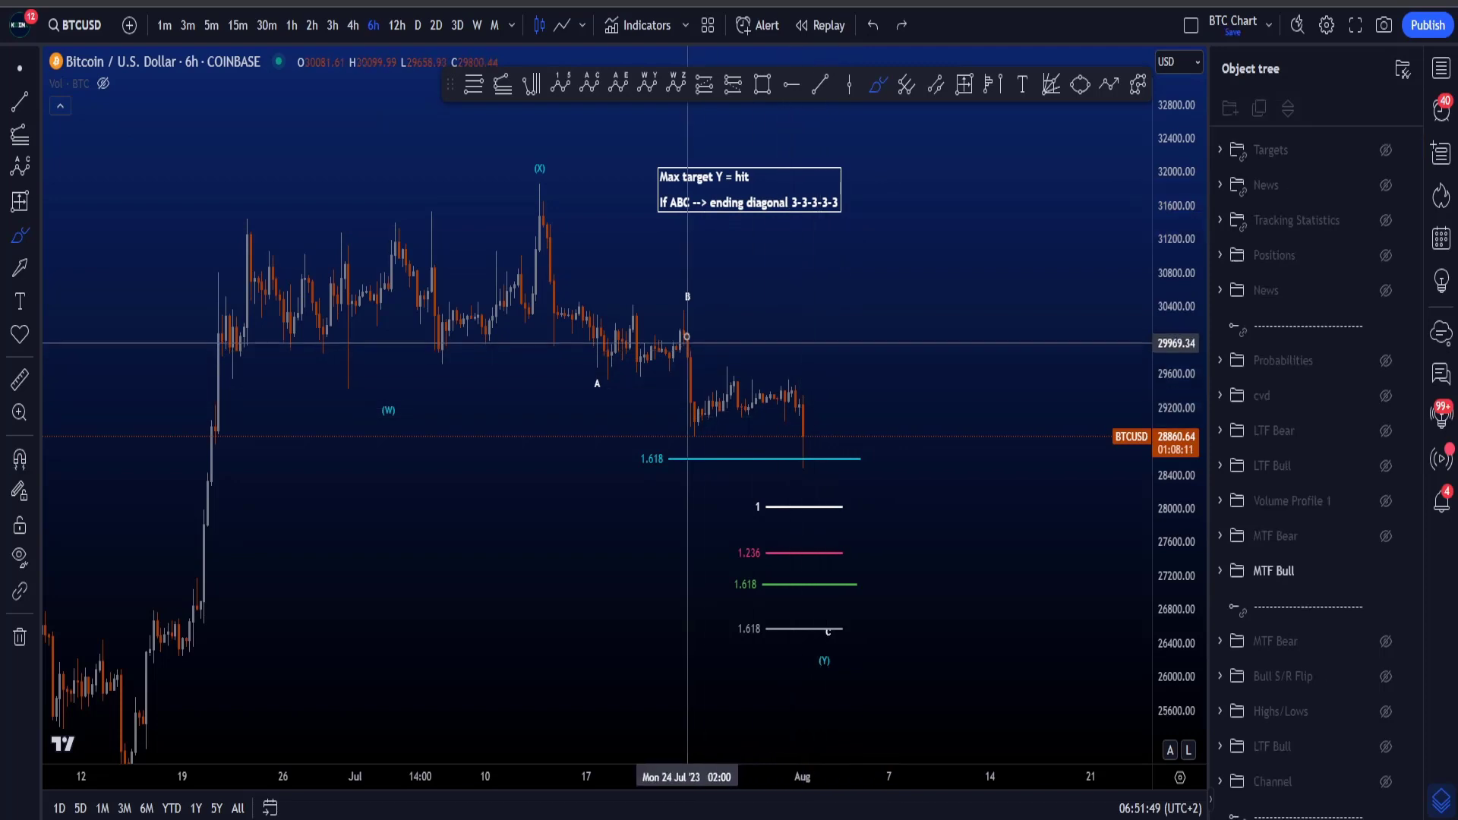
pyautogui.moveTo(686, 323)
pyautogui.mouseDown()
pyautogui.moveTo(703, 429)
pyautogui.moveTo(771, 396)
pyautogui.moveTo(824, 483)
pyautogui.moveTo(894, 444)
pyautogui.moveTo(925, 558)
pyautogui.mouseUp()
pyautogui.hotkey('ctrl', 'z')
pyautogui.moveTo(693, 323)
pyautogui.mouseDown()
pyautogui.moveTo(717, 399)
pyautogui.moveTo(675, 436)
pyautogui.mouseUp()
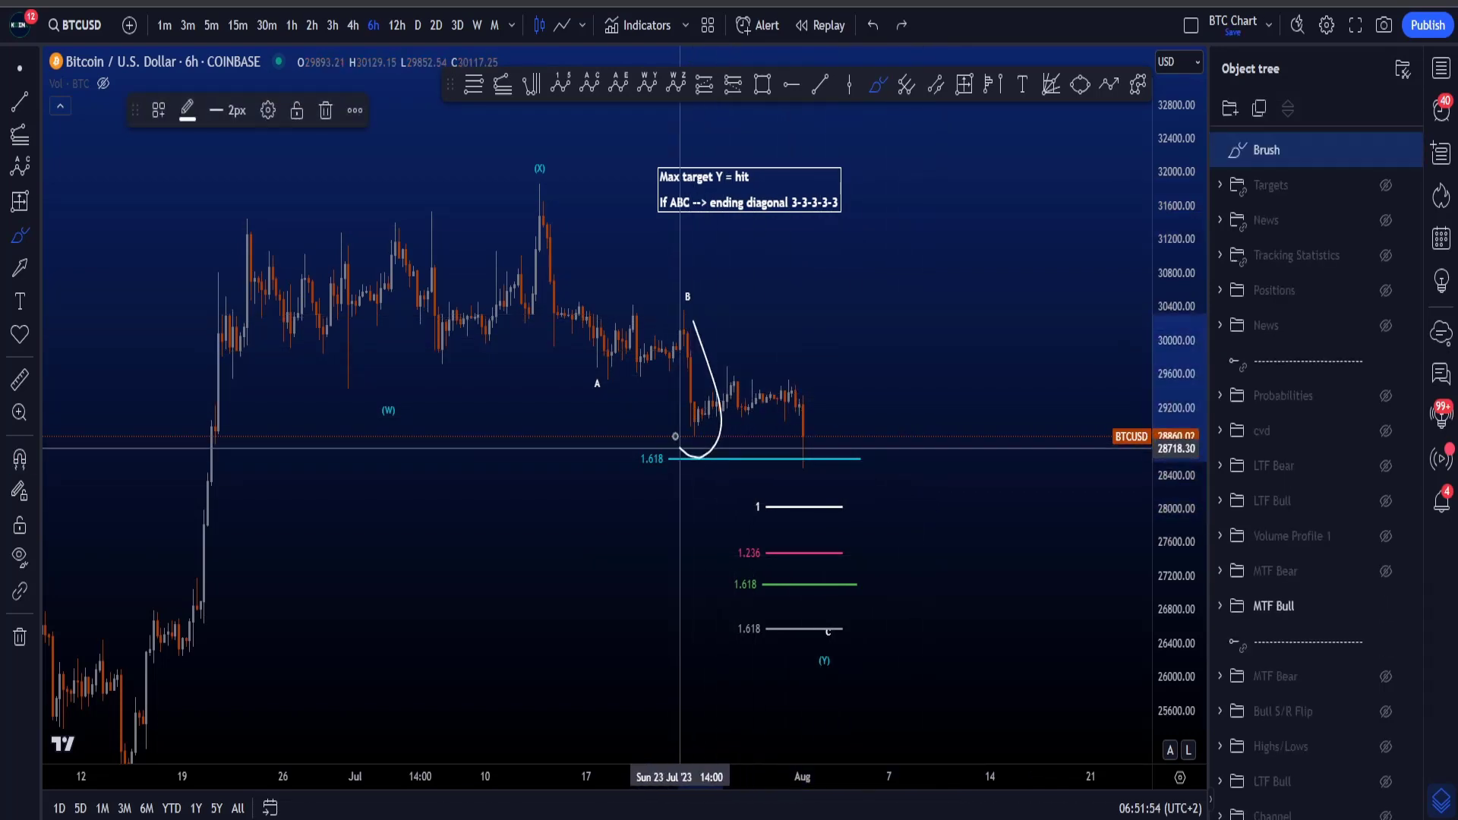
pyautogui.moveTo(679, 310); pyautogui.dragTo(716, 419)
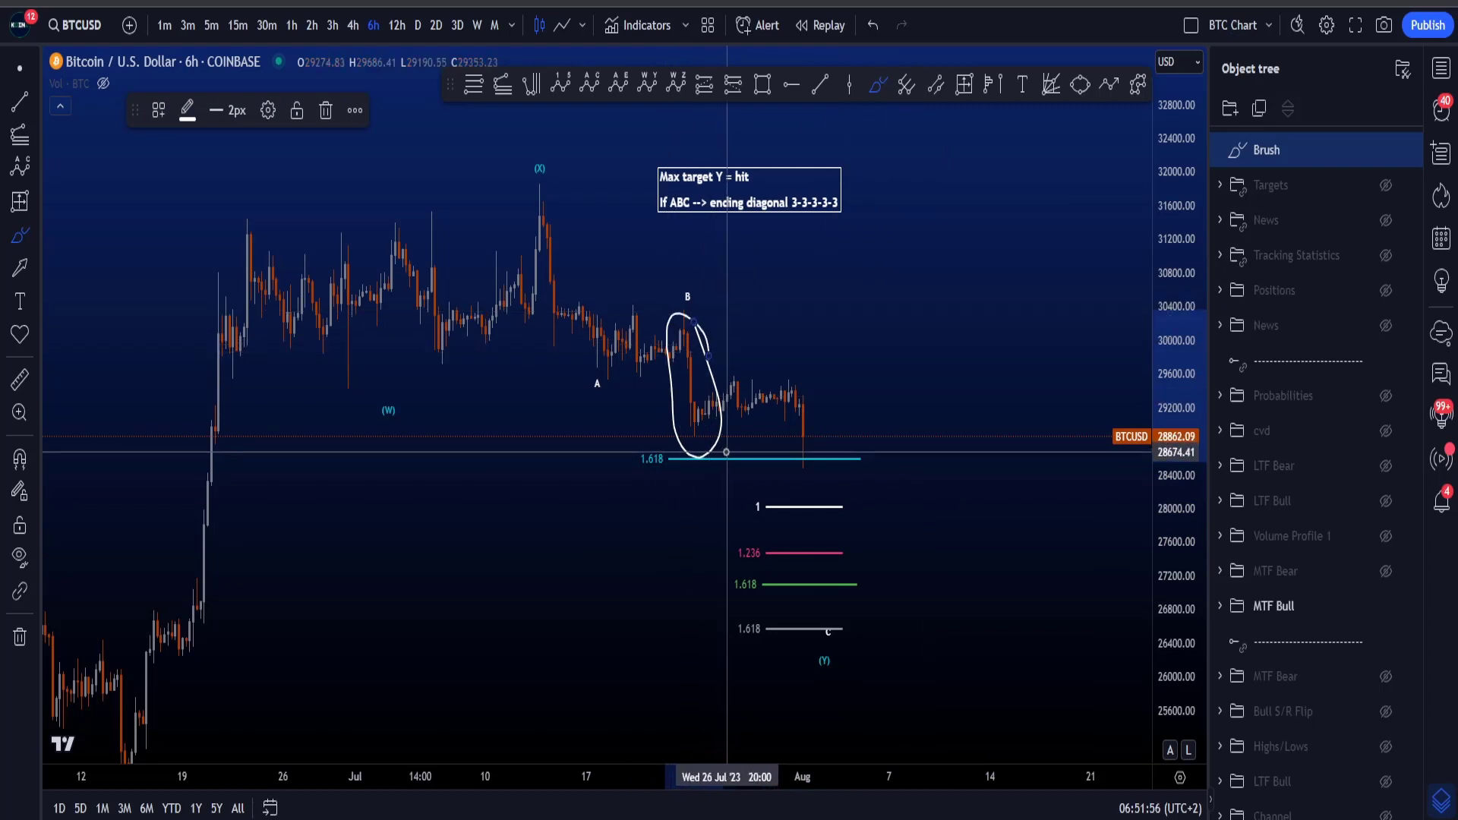
pyautogui.hotkey('ctrl', 'z')
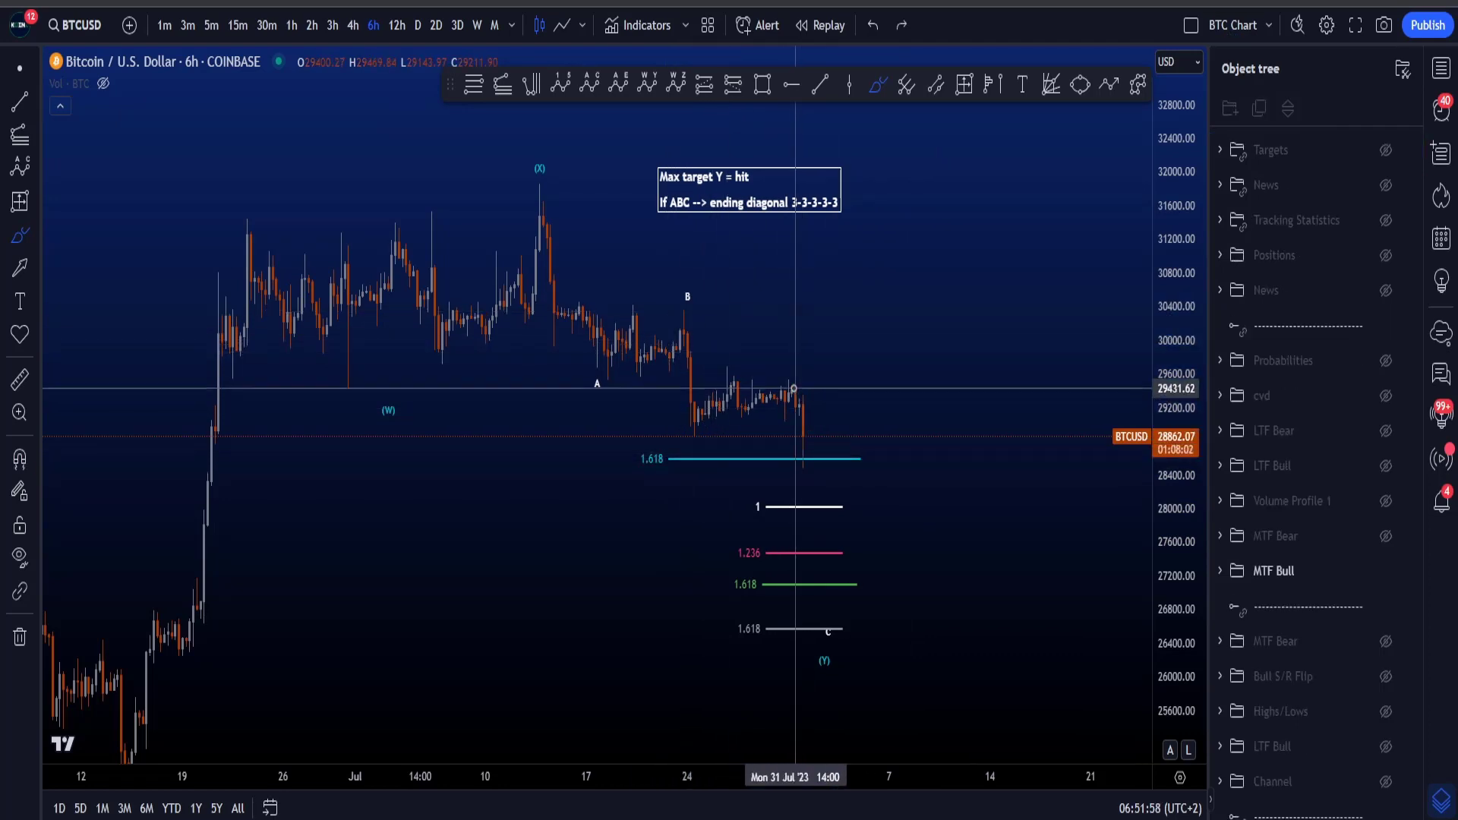
pyautogui.moveTo(794, 389); pyautogui.dragTo(805, 456)
pyautogui.hotkey('ctrl', 'z')
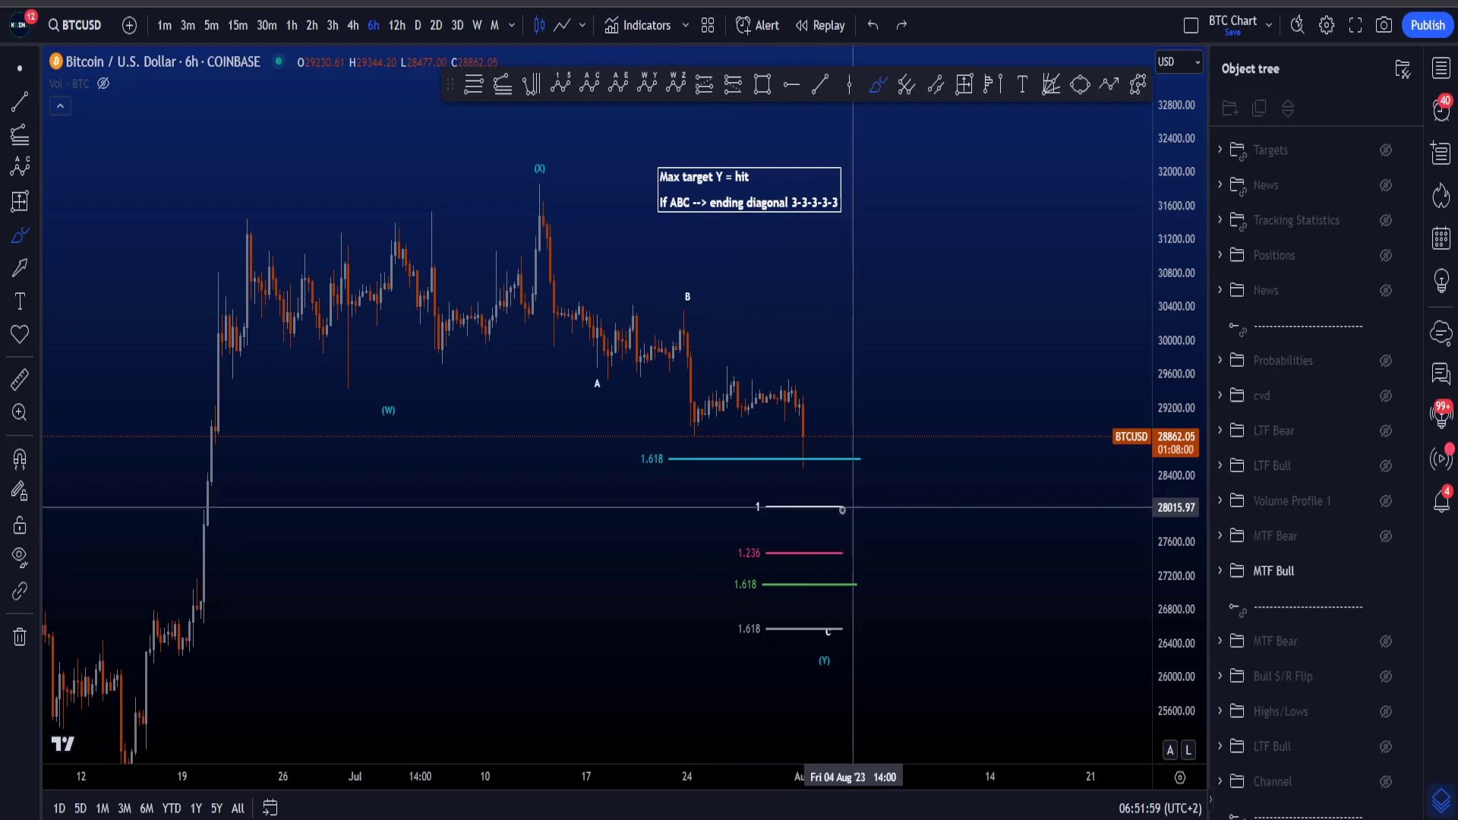
pyautogui.scroll(-2, 1109, 481)
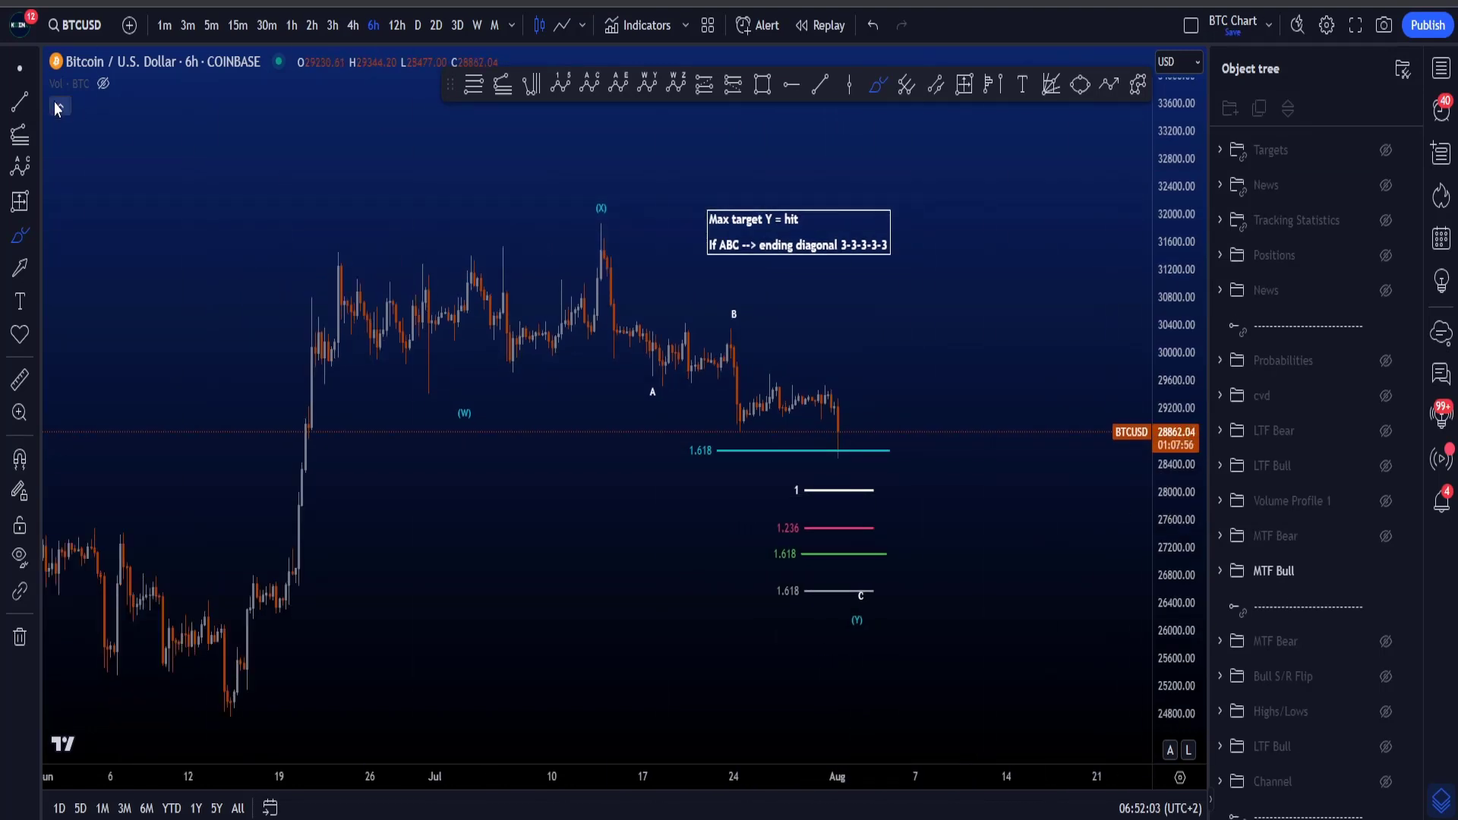
# Step: Delete the (W)-(X)-(Y) wave count and the cyan 1.618 level line
pyautogui.click(468, 420)
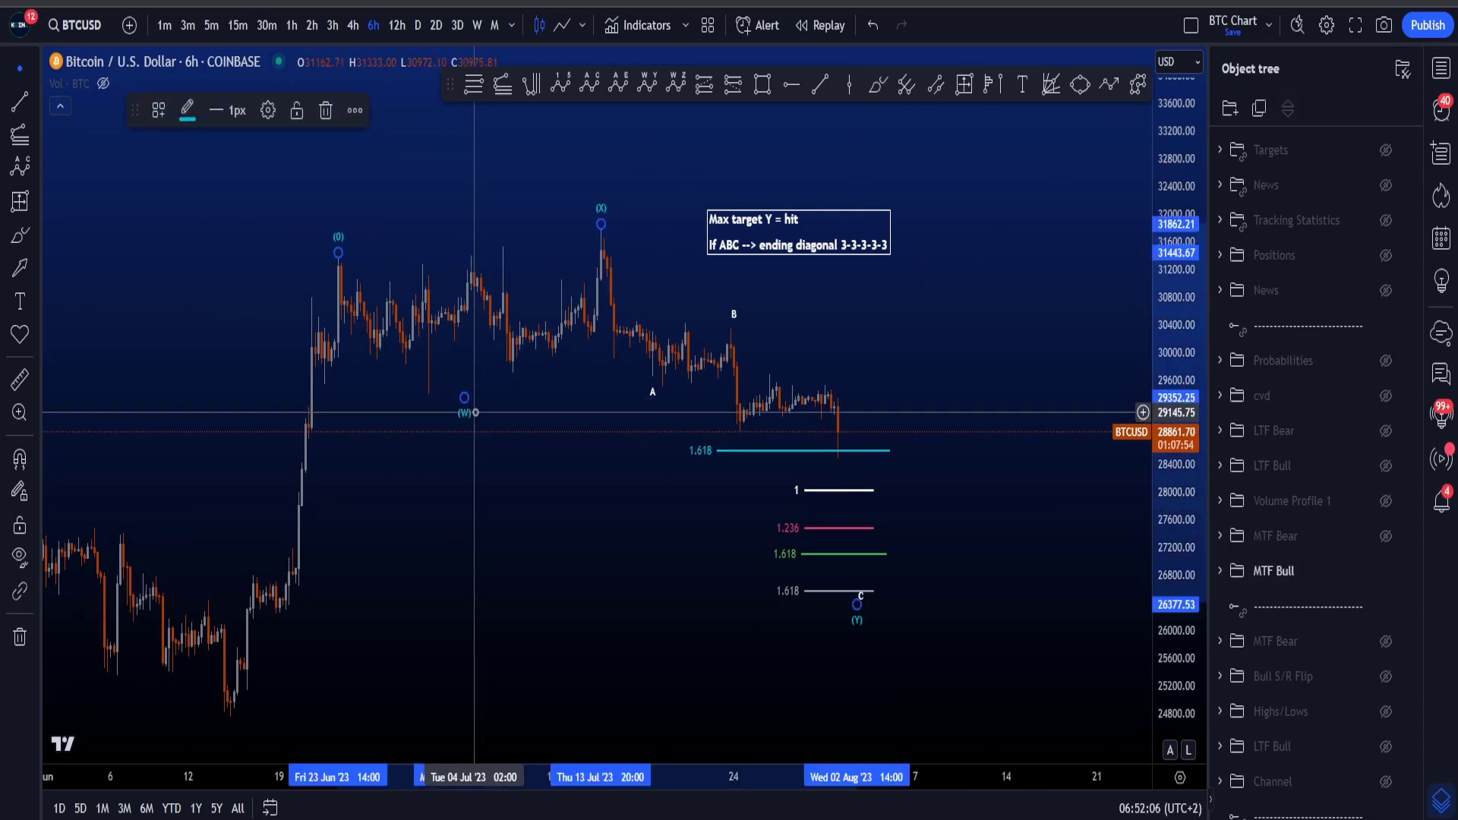
pyautogui.press('Delete')
pyautogui.click(799, 451)
pyautogui.press('Delete')
# Step: Delete the Fib extension and A-B-C count, then sketch a path down from the July peak
pyautogui.click(813, 491)
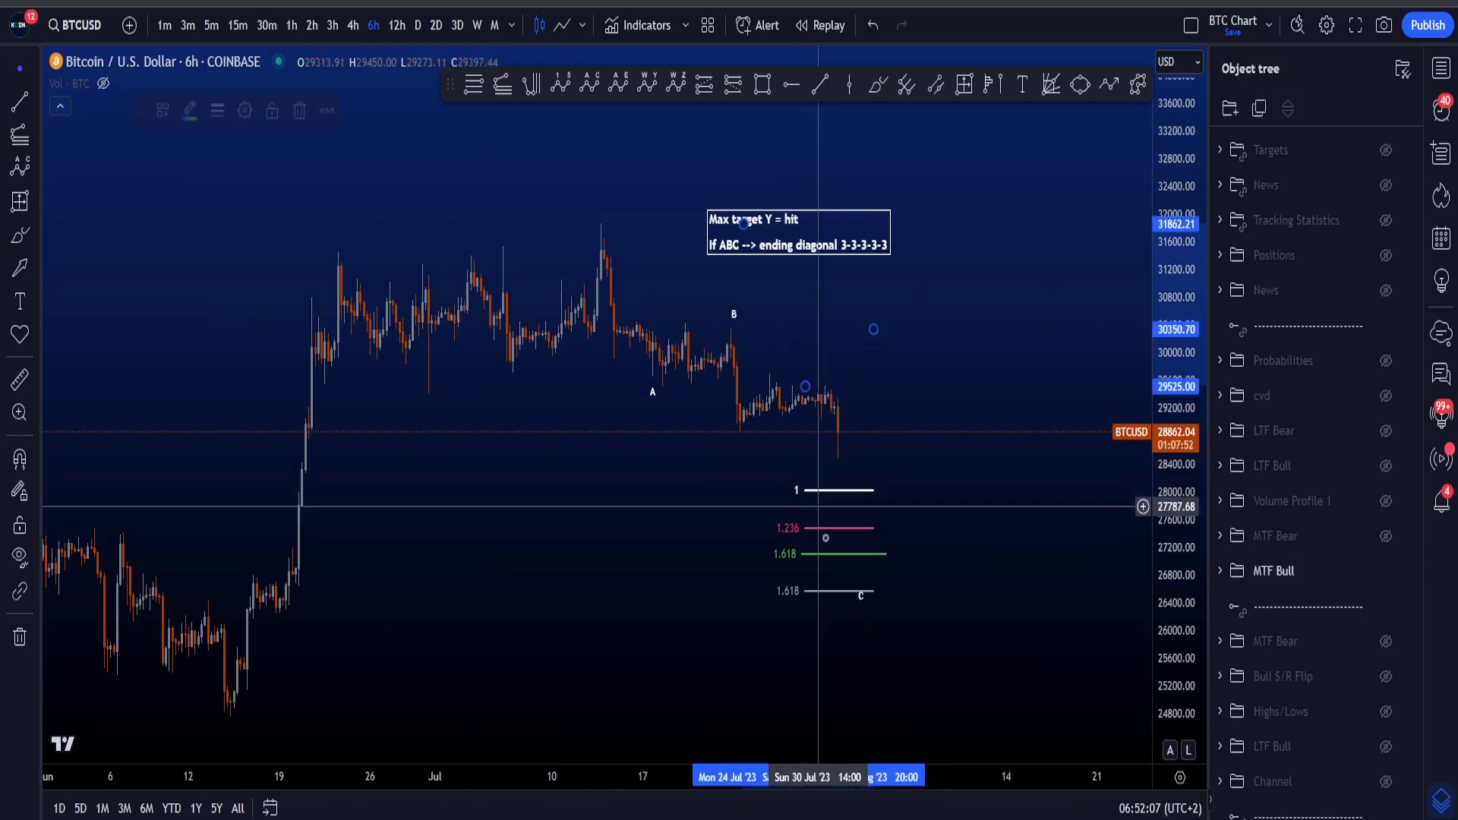
pyautogui.moveTo(818, 507); pyautogui.dragTo(864, 600)
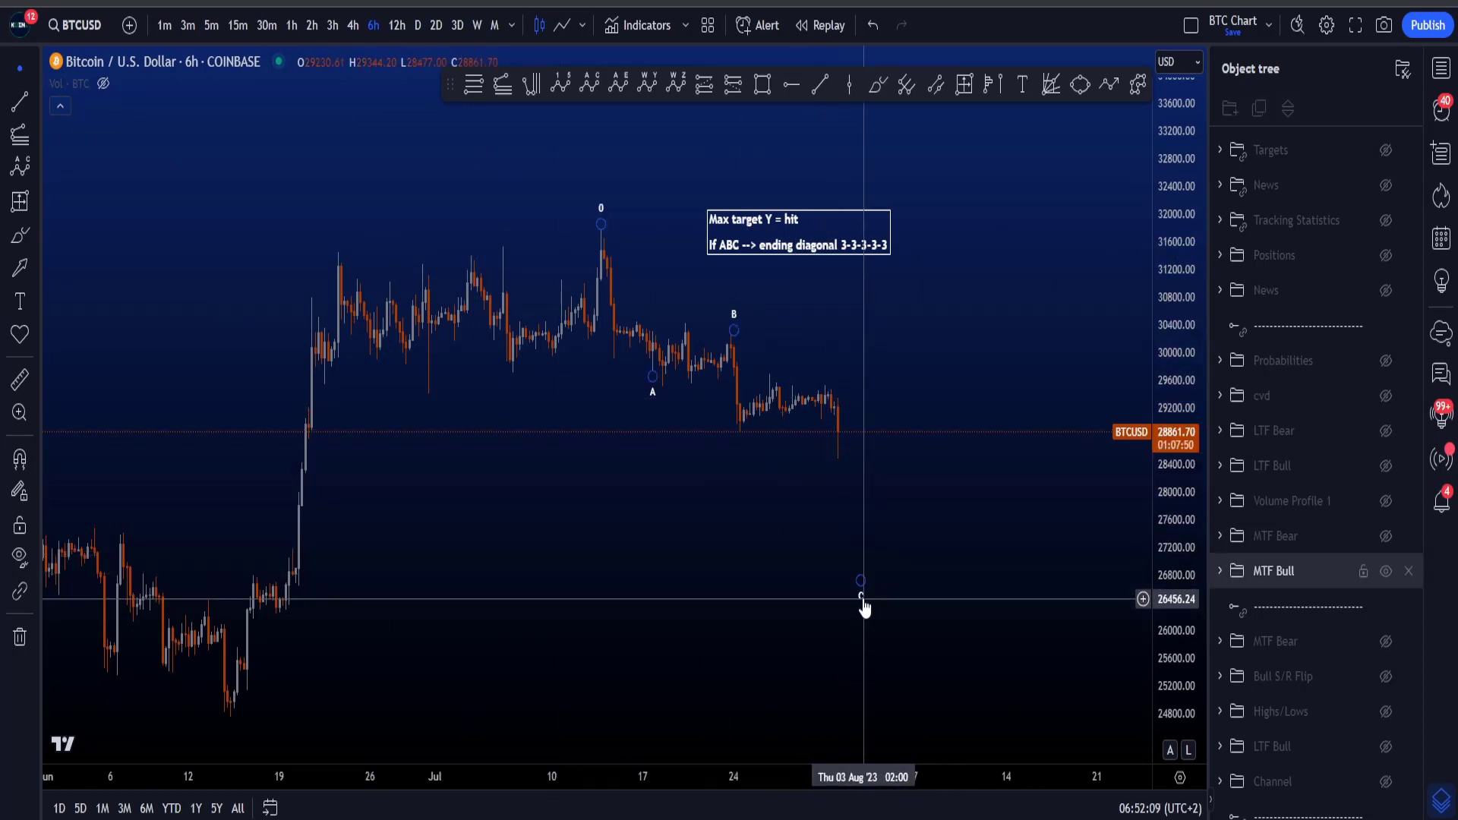
pyautogui.press('Delete')
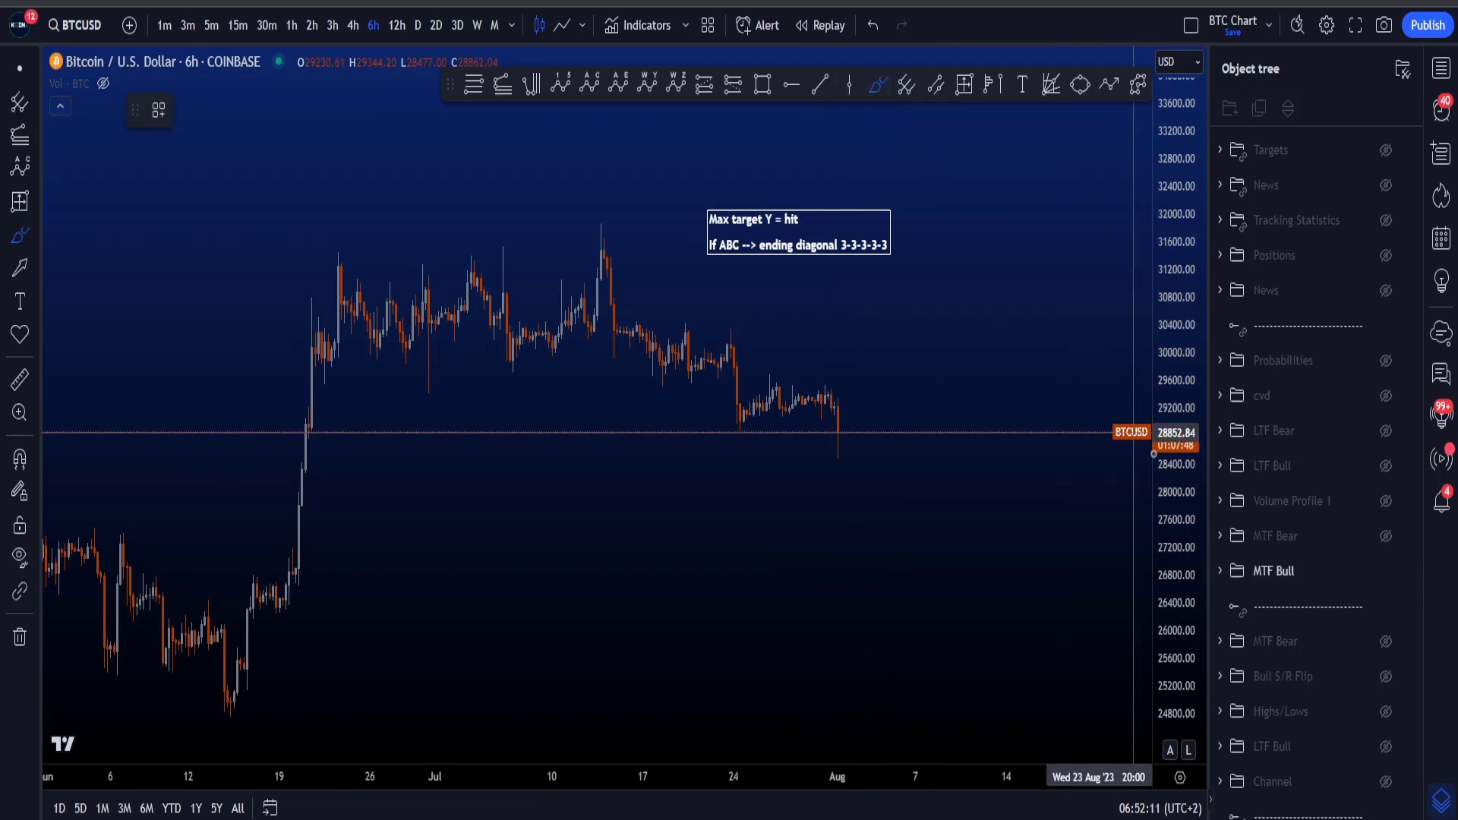
pyautogui.moveTo(1174, 460); pyautogui.dragTo(1174, 417)
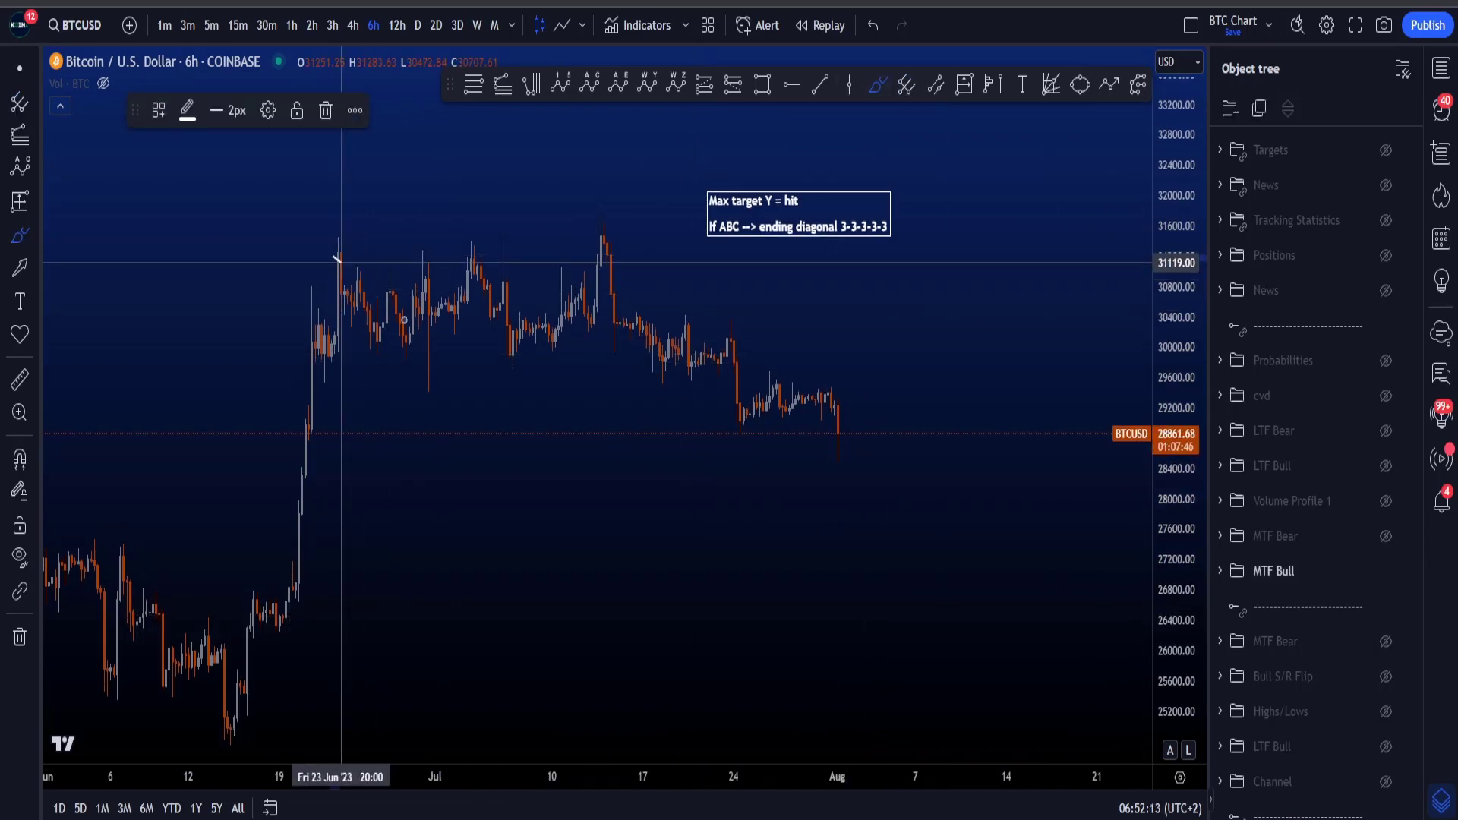
pyautogui.moveTo(335, 258)
pyautogui.mouseDown()
pyautogui.moveTo(560, 252)
pyautogui.moveTo(599, 217)
pyautogui.moveTo(807, 386)
pyautogui.moveTo(893, 545)
pyautogui.mouseUp()
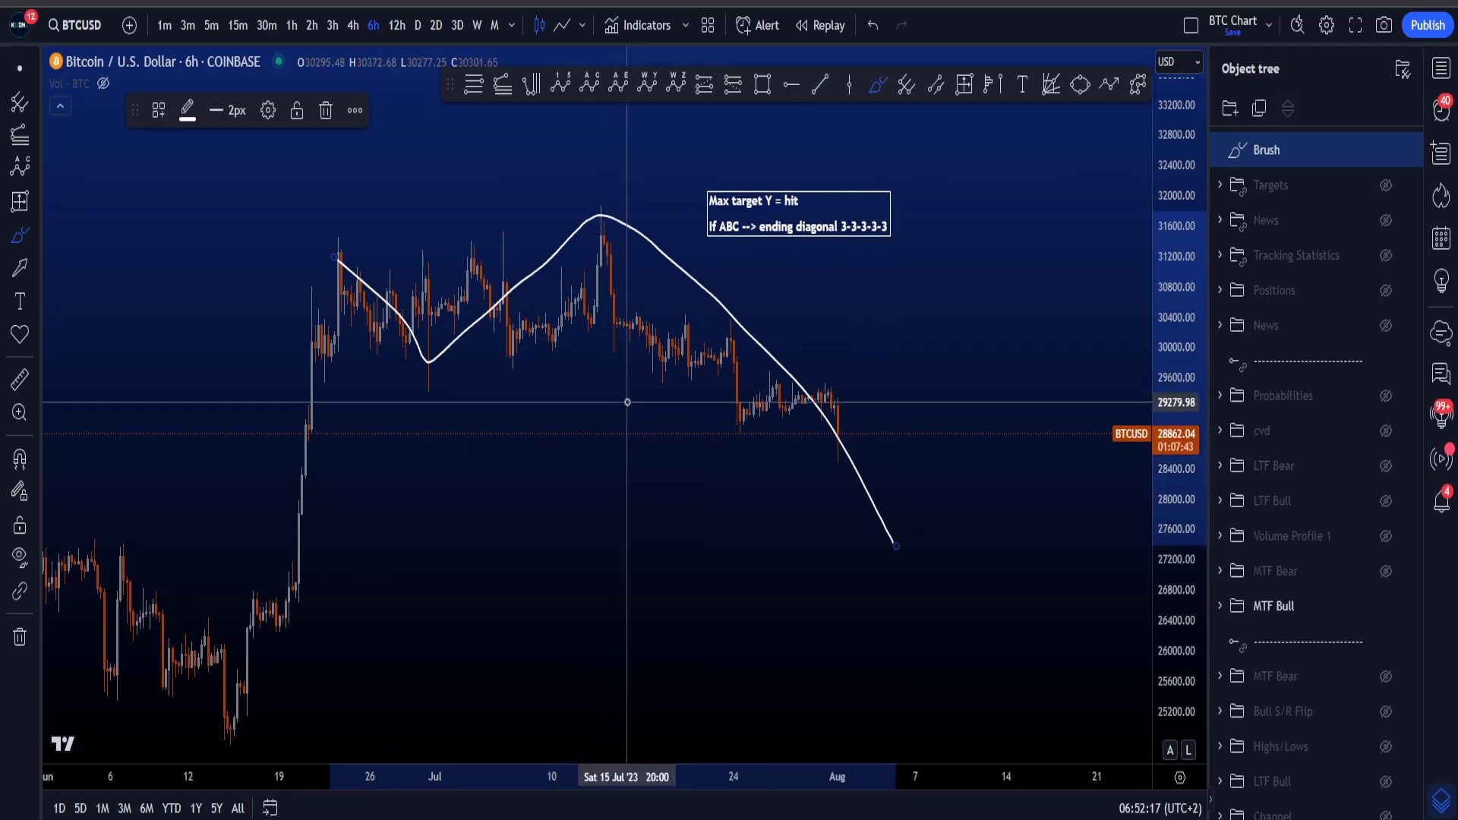
pyautogui.hotkey('ctrl', 'z')
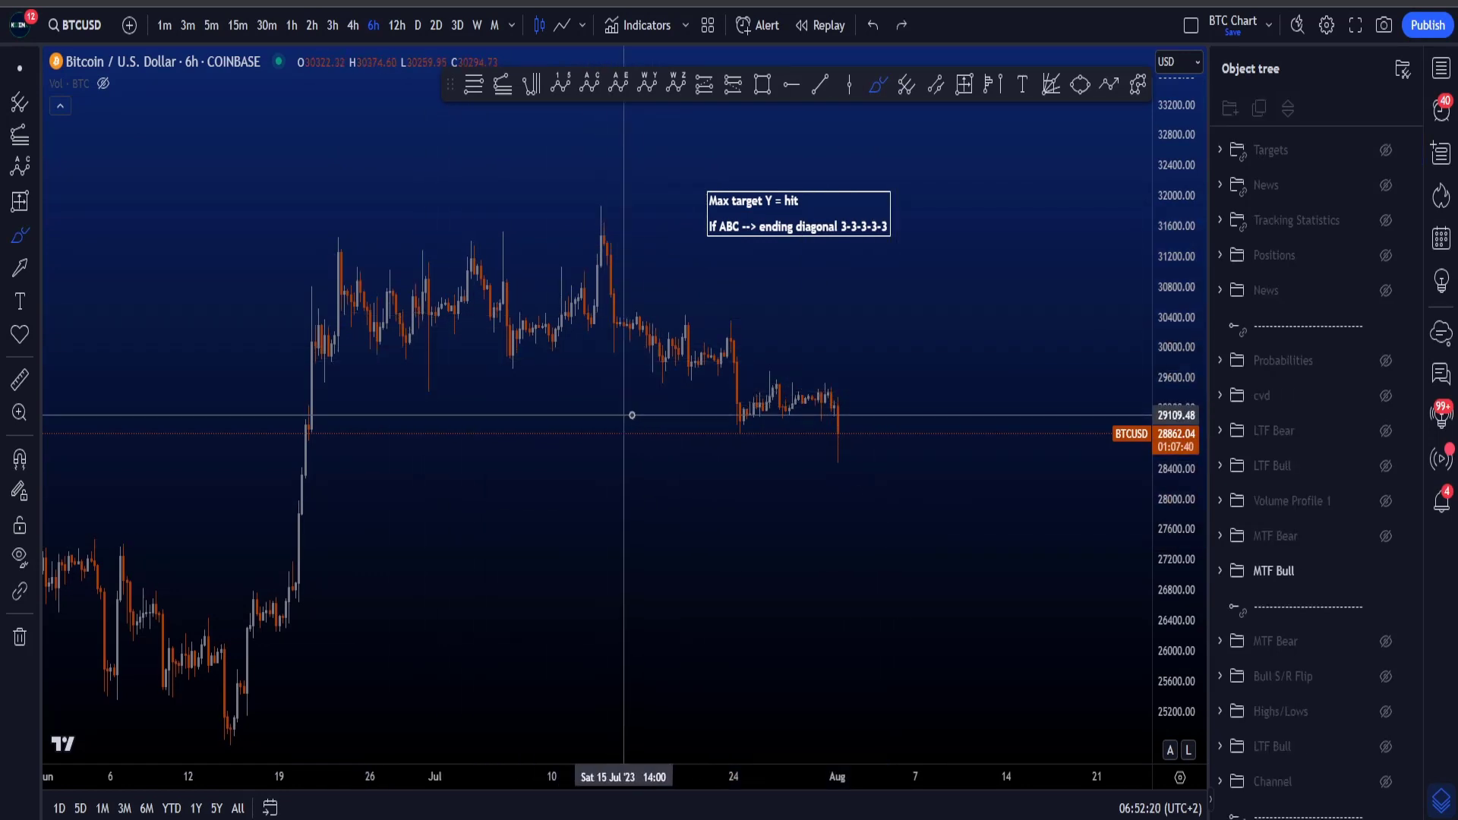
pyautogui.moveTo(612, 248)
pyautogui.mouseDown()
pyautogui.moveTo(722, 293)
pyautogui.moveTo(934, 537)
pyautogui.moveTo(662, 426)
pyautogui.moveTo(578, 249)
pyautogui.moveTo(623, 315)
pyautogui.moveTo(714, 343)
pyautogui.moveTo(798, 401)
pyautogui.moveTo(854, 508)
pyautogui.mouseUp()
pyautogui.hotkey('ctrl', 'z')
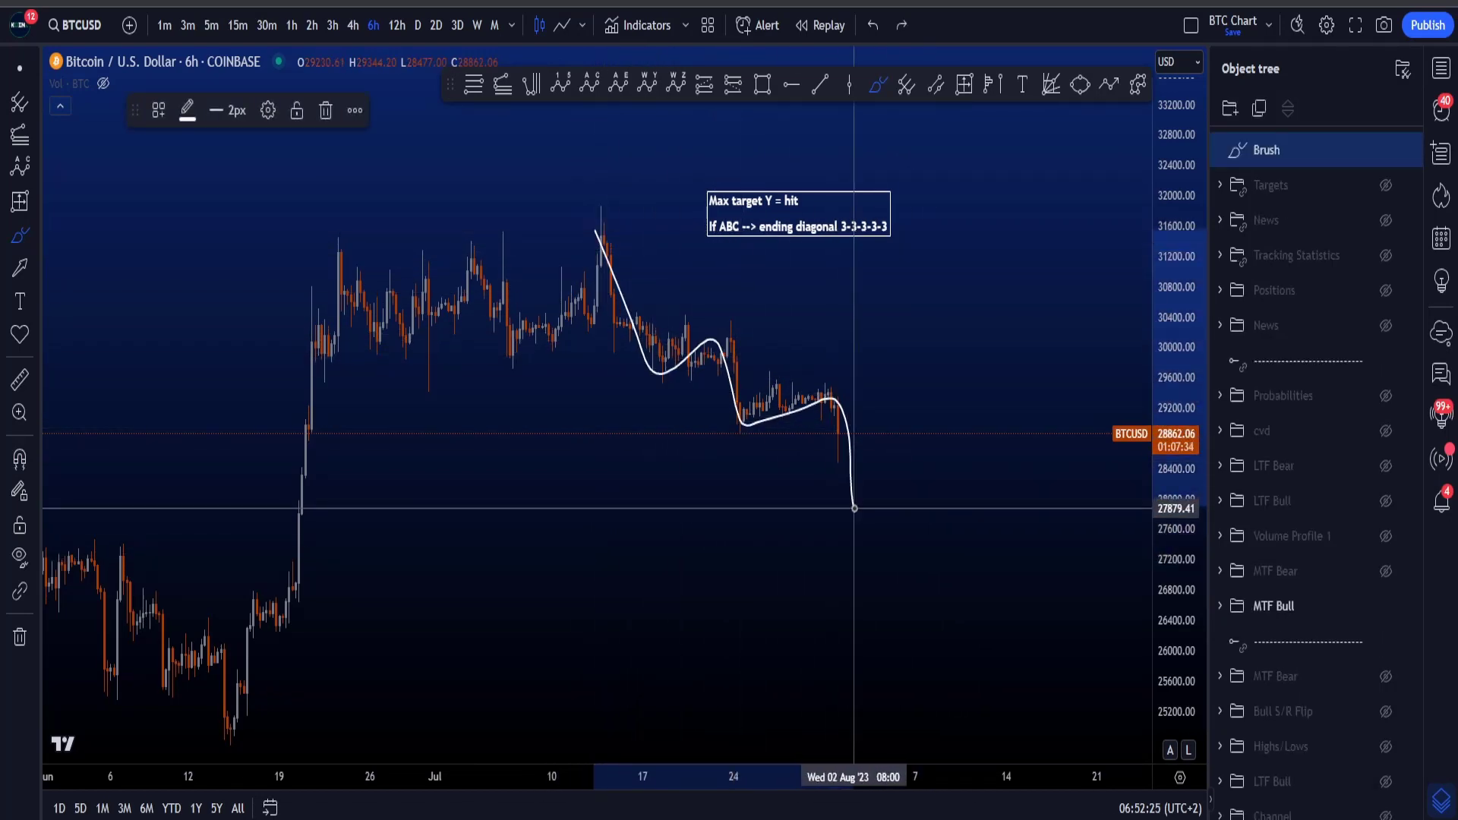
pyautogui.hotkey('ctrl', 'z')
pyautogui.moveTo(737, 328)
pyautogui.mouseDown()
pyautogui.moveTo(729, 446)
pyautogui.moveTo(732, 317)
pyautogui.moveTo(757, 402)
pyautogui.mouseUp()
pyautogui.hotkey('ctrl', 'z')
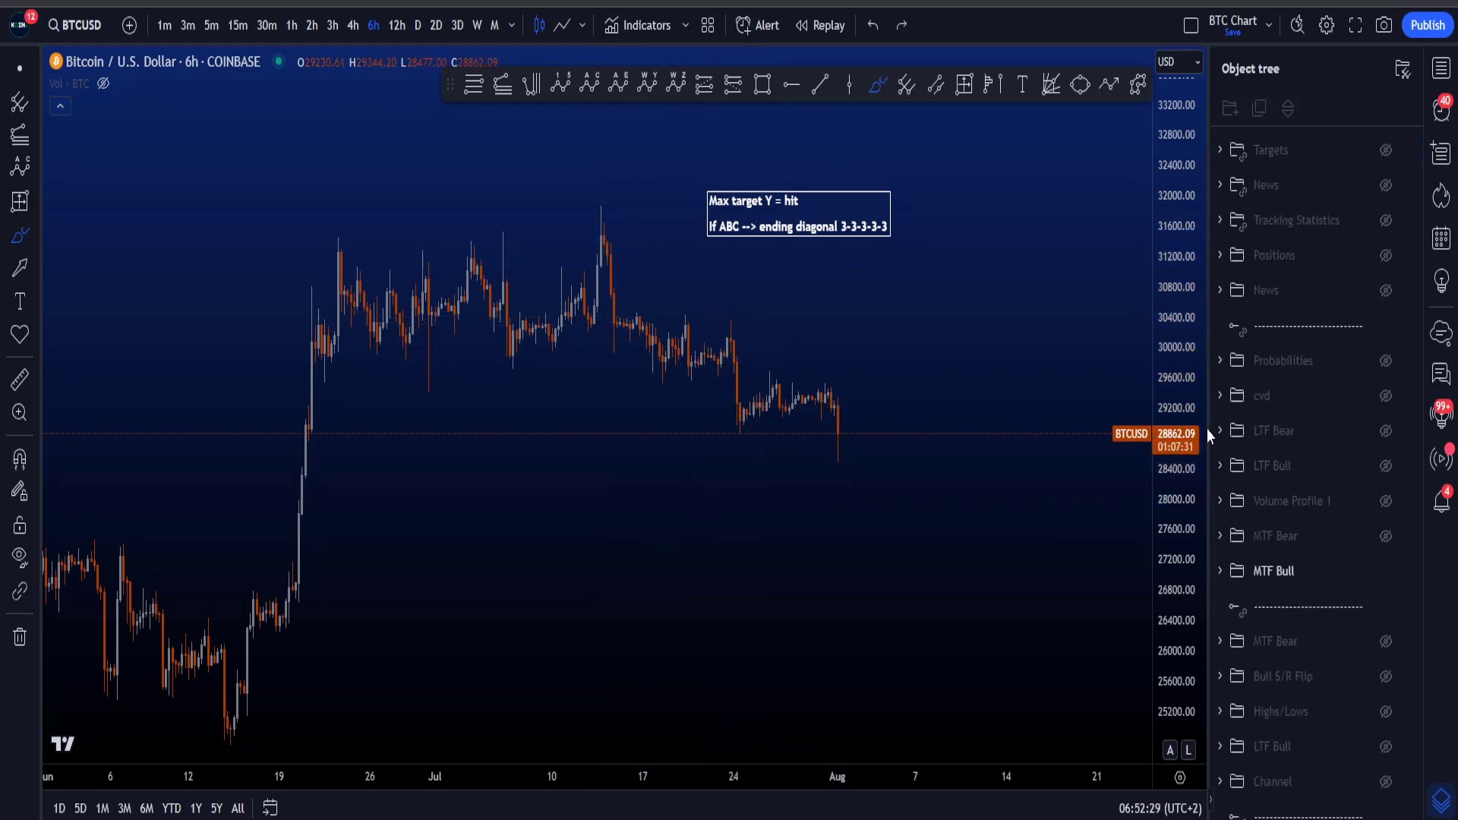
pyautogui.scroll(3, 839, 304)
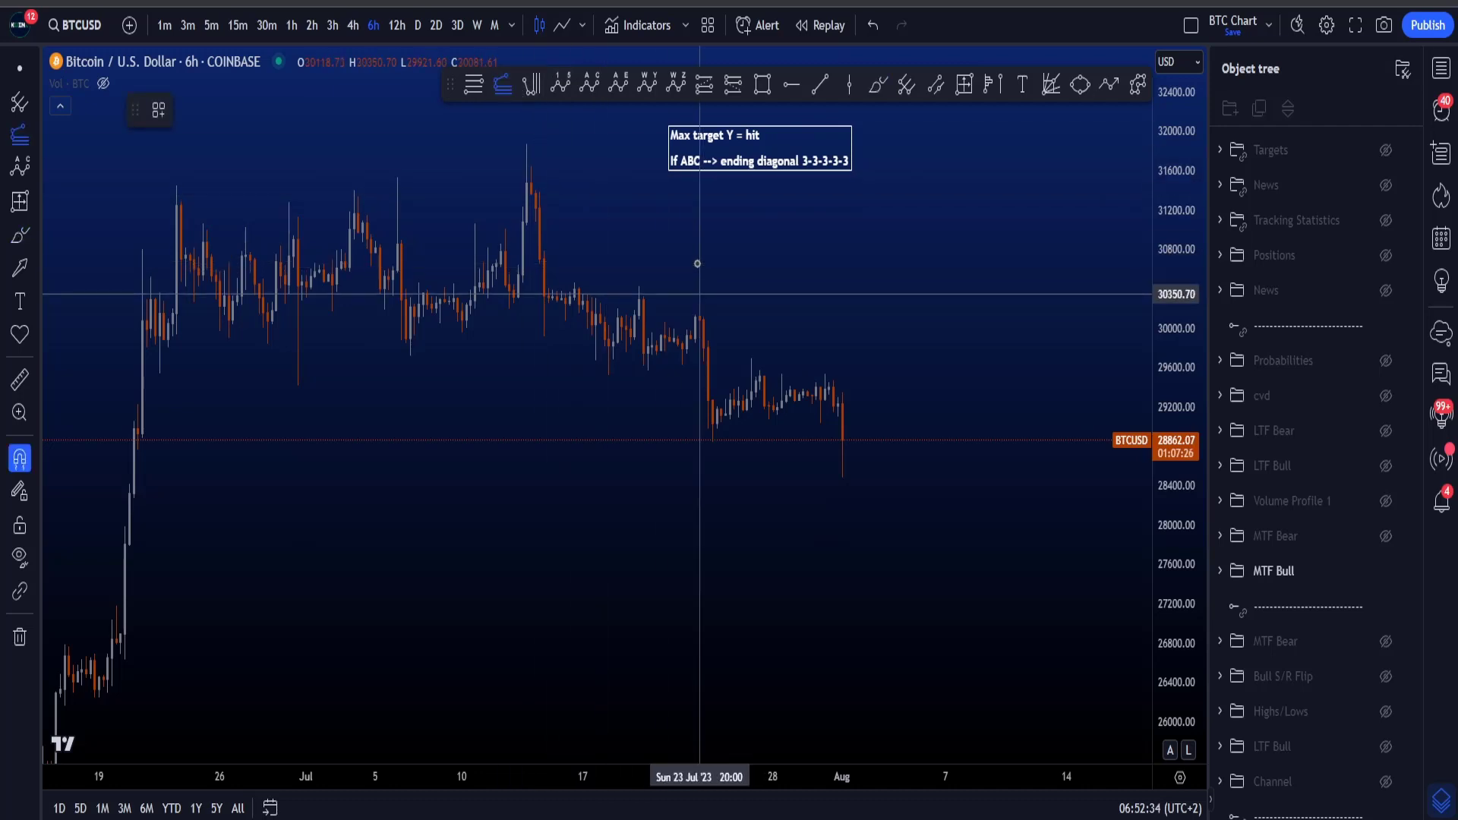
# Step: Draw a Fib extension anchored at the late-July high, 24 Jul low and 31 Jul high
pyautogui.click(699, 293)
pyautogui.click(712, 441)
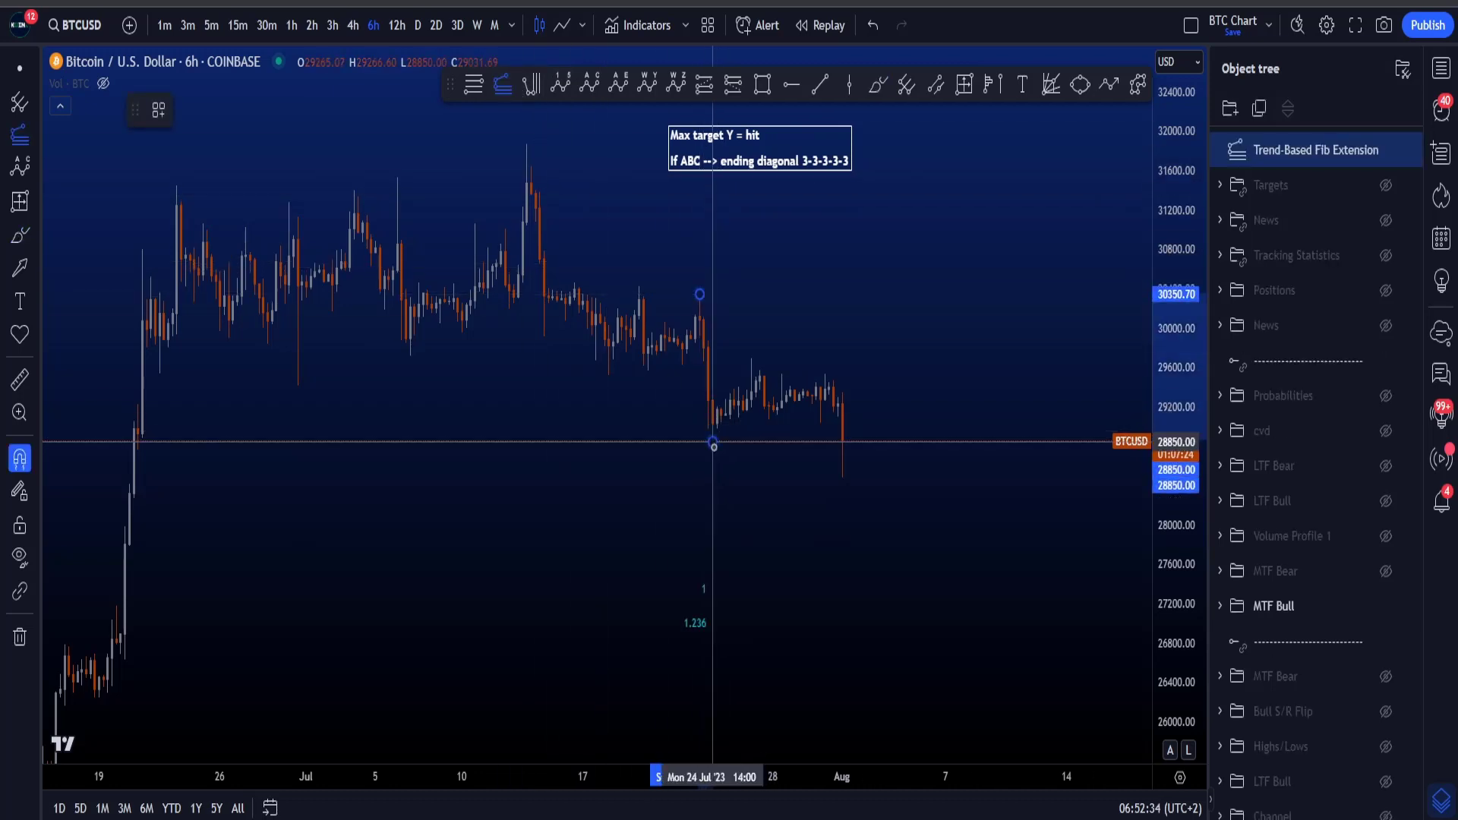
pyautogui.click(822, 358)
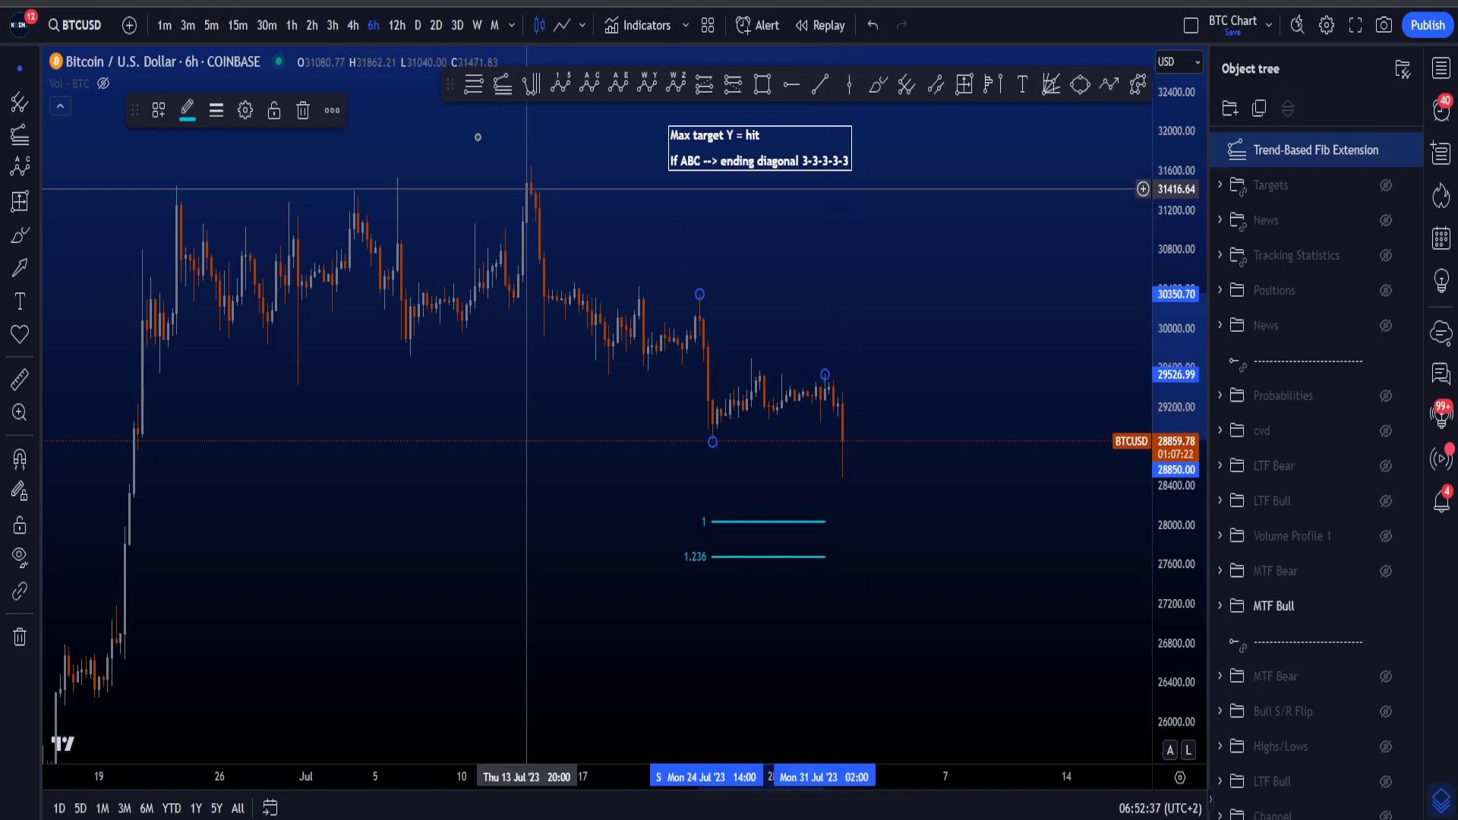
pyautogui.moveTo(751, 530); pyautogui.dragTo(840, 521)
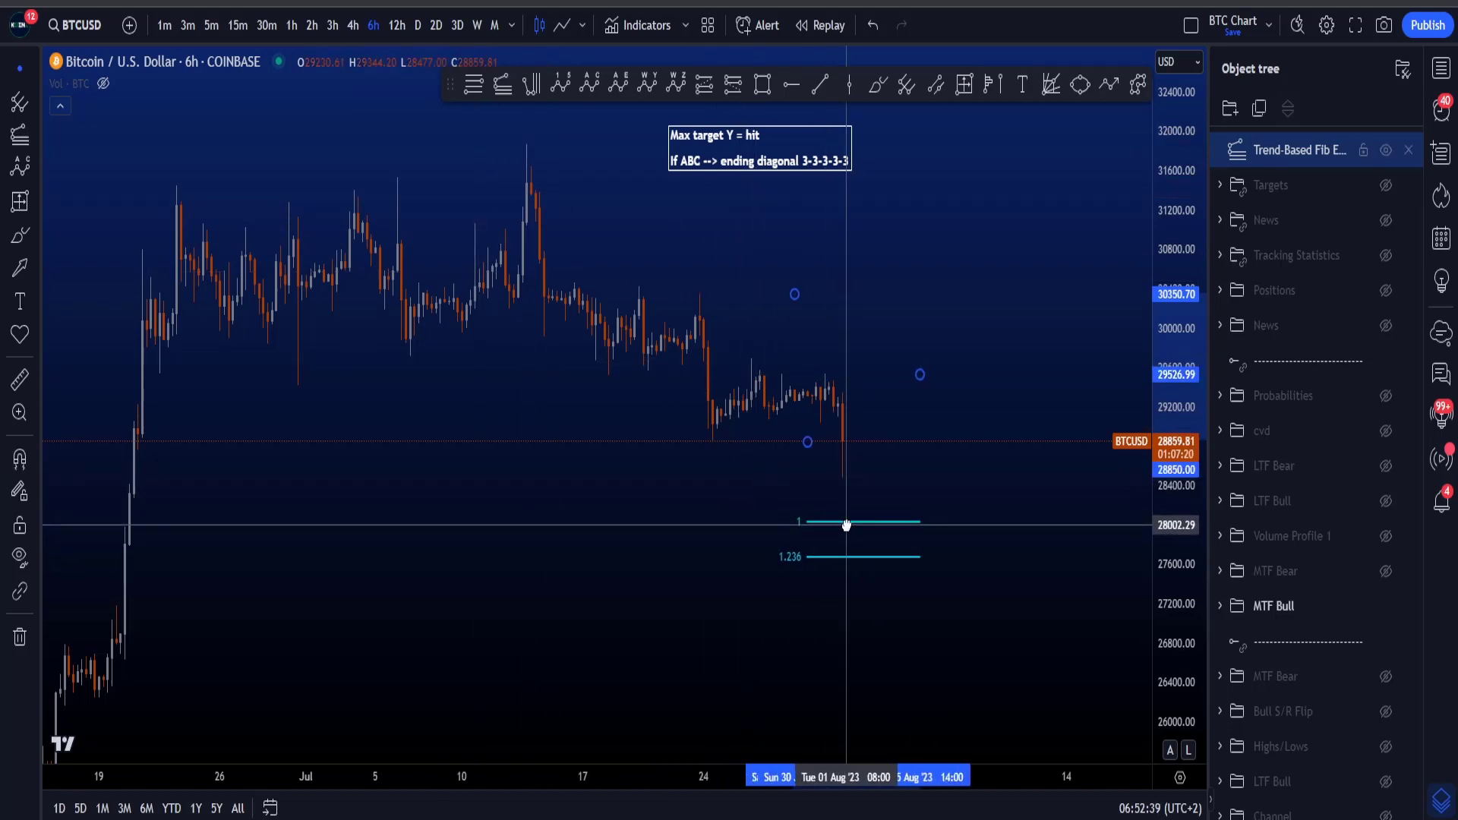
# Step: Add a horizontal ray at the 1 level (28030.43), then try and undo several brush sketches
pyautogui.hotkey('alt', 'h')
pyautogui.click(812, 522)
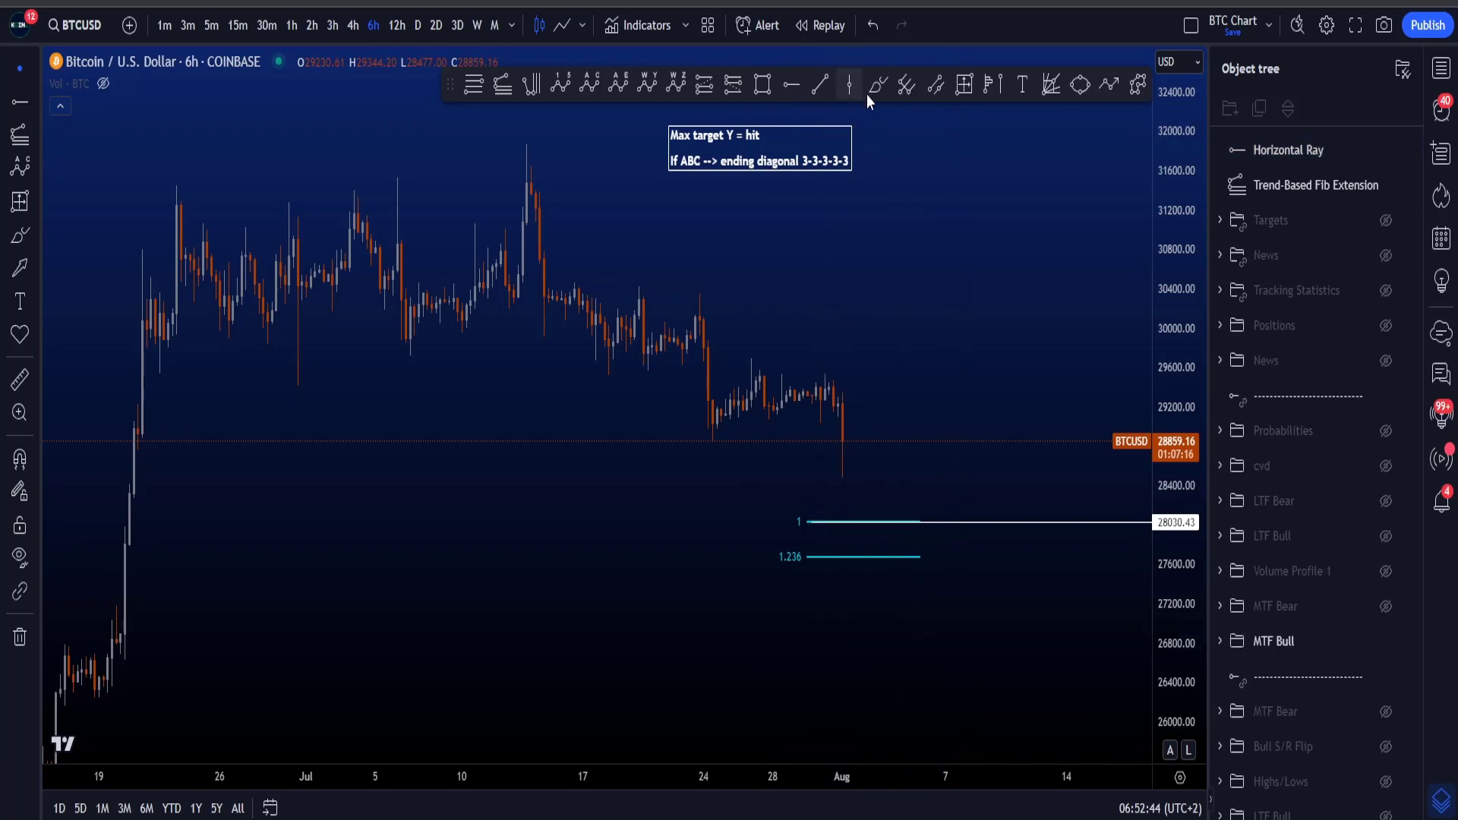
pyautogui.moveTo(840, 414); pyautogui.dragTo(870, 521)
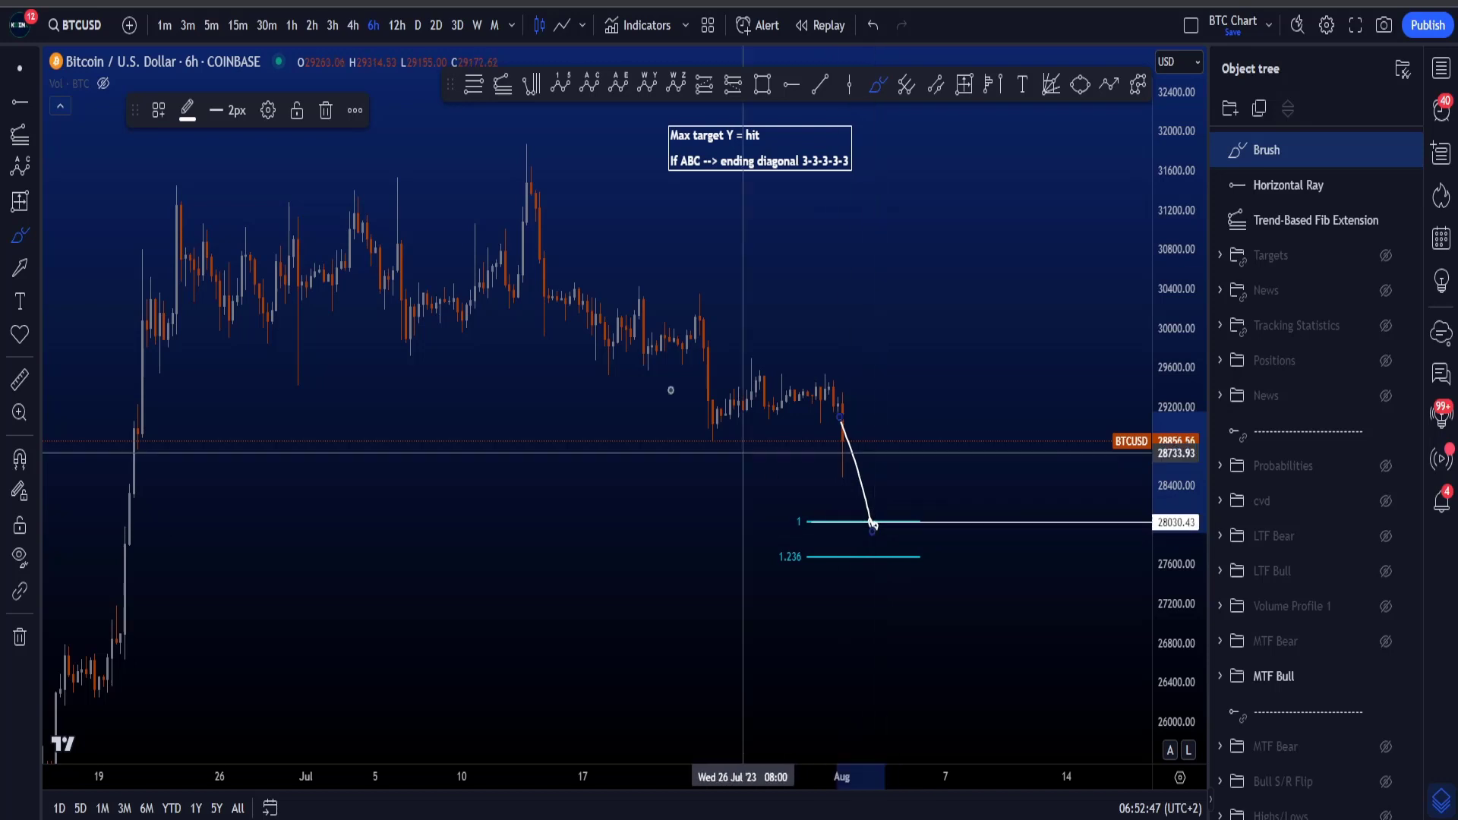
pyautogui.hotkey('ctrl', 'z')
pyautogui.moveTo(529, 174)
pyautogui.mouseDown()
pyautogui.moveTo(570, 186)
pyautogui.moveTo(885, 484)
pyautogui.moveTo(621, 369)
pyautogui.mouseUp()
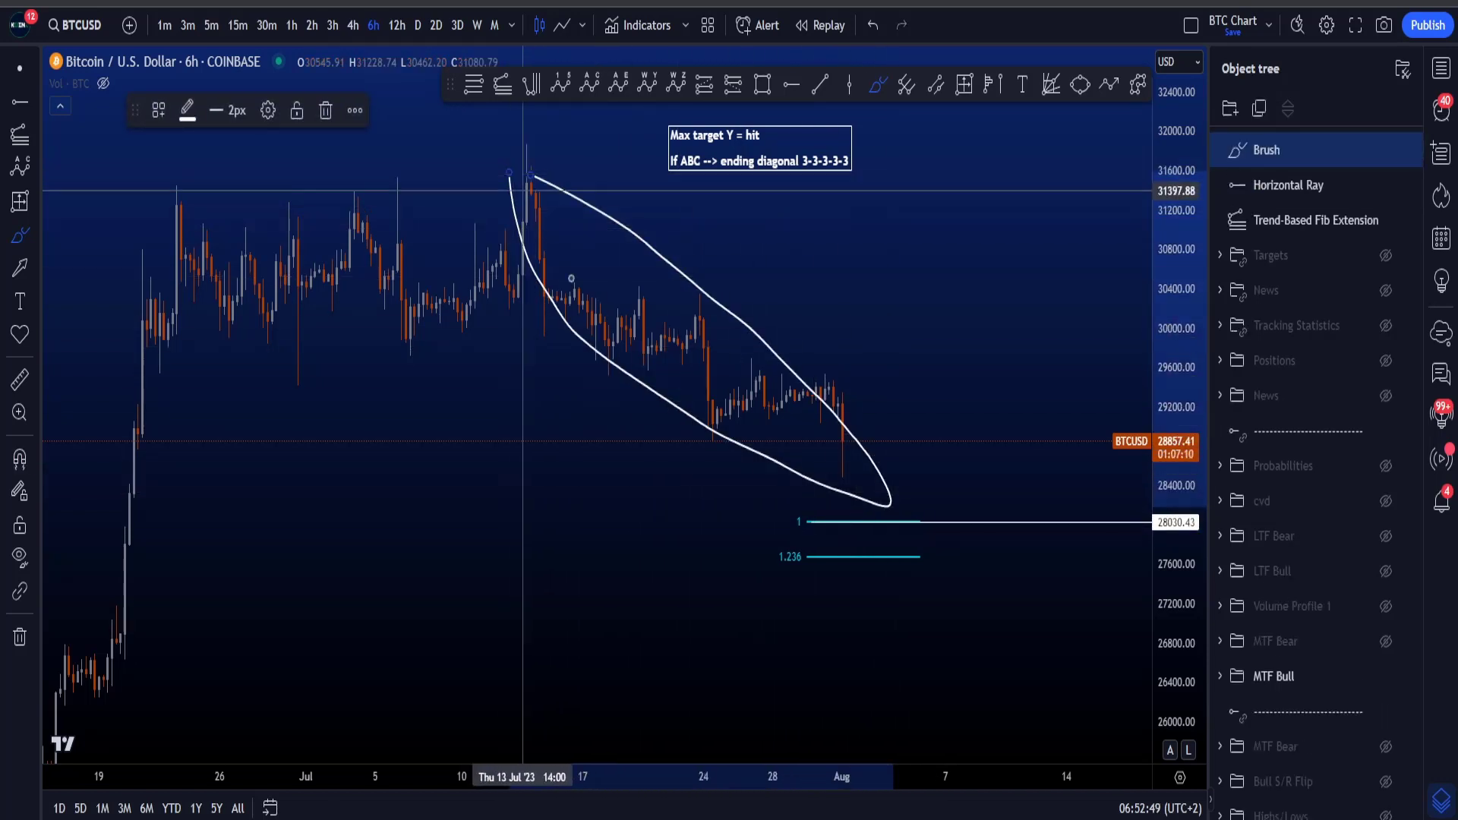
pyautogui.hotkey('ctrl', 'z')
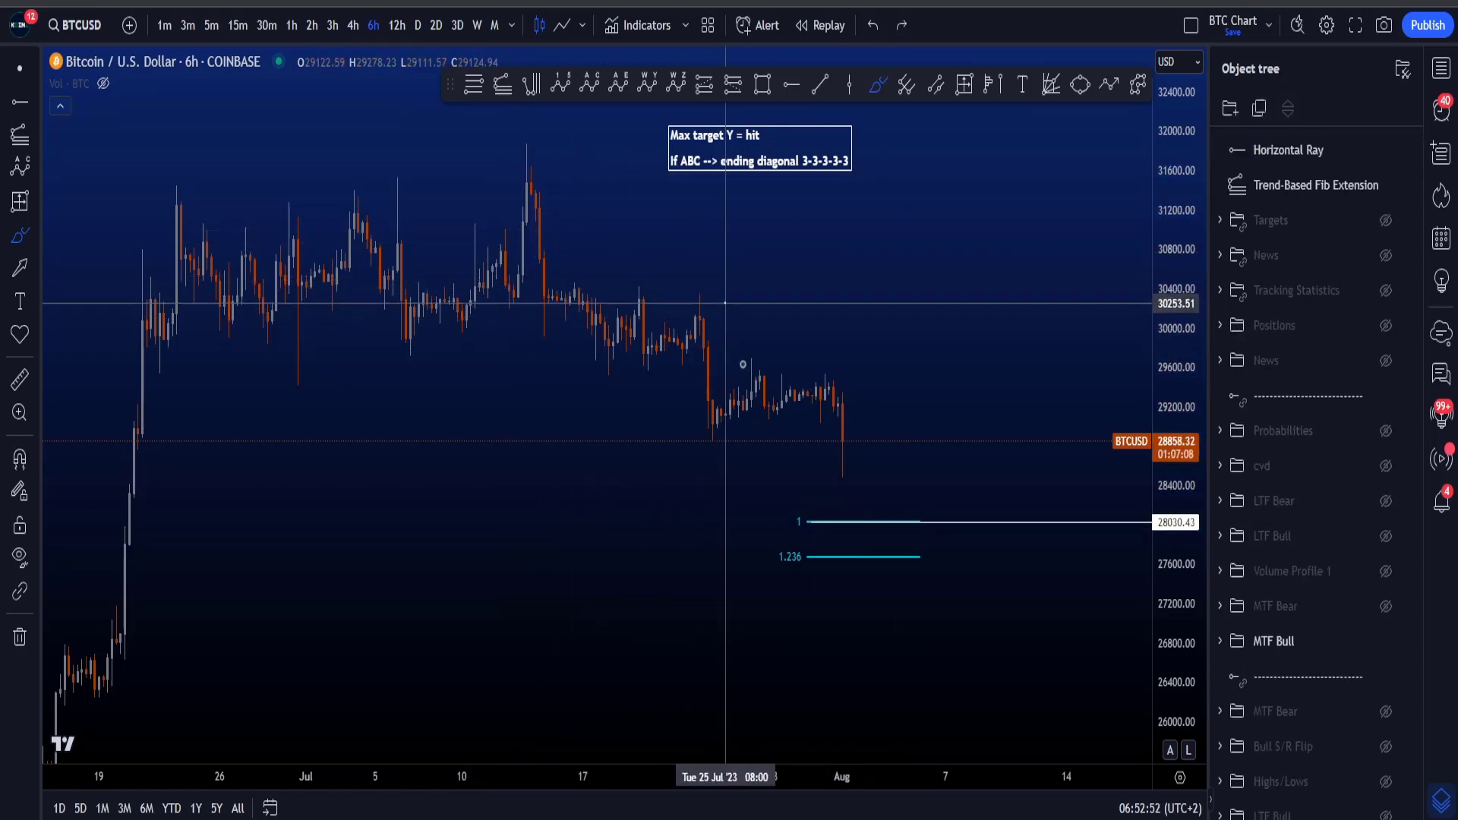
pyautogui.moveTo(725, 303)
pyautogui.mouseDown()
pyautogui.moveTo(737, 429)
pyautogui.moveTo(714, 312)
pyautogui.mouseUp()
pyautogui.hotkey('ctrl', 'z')
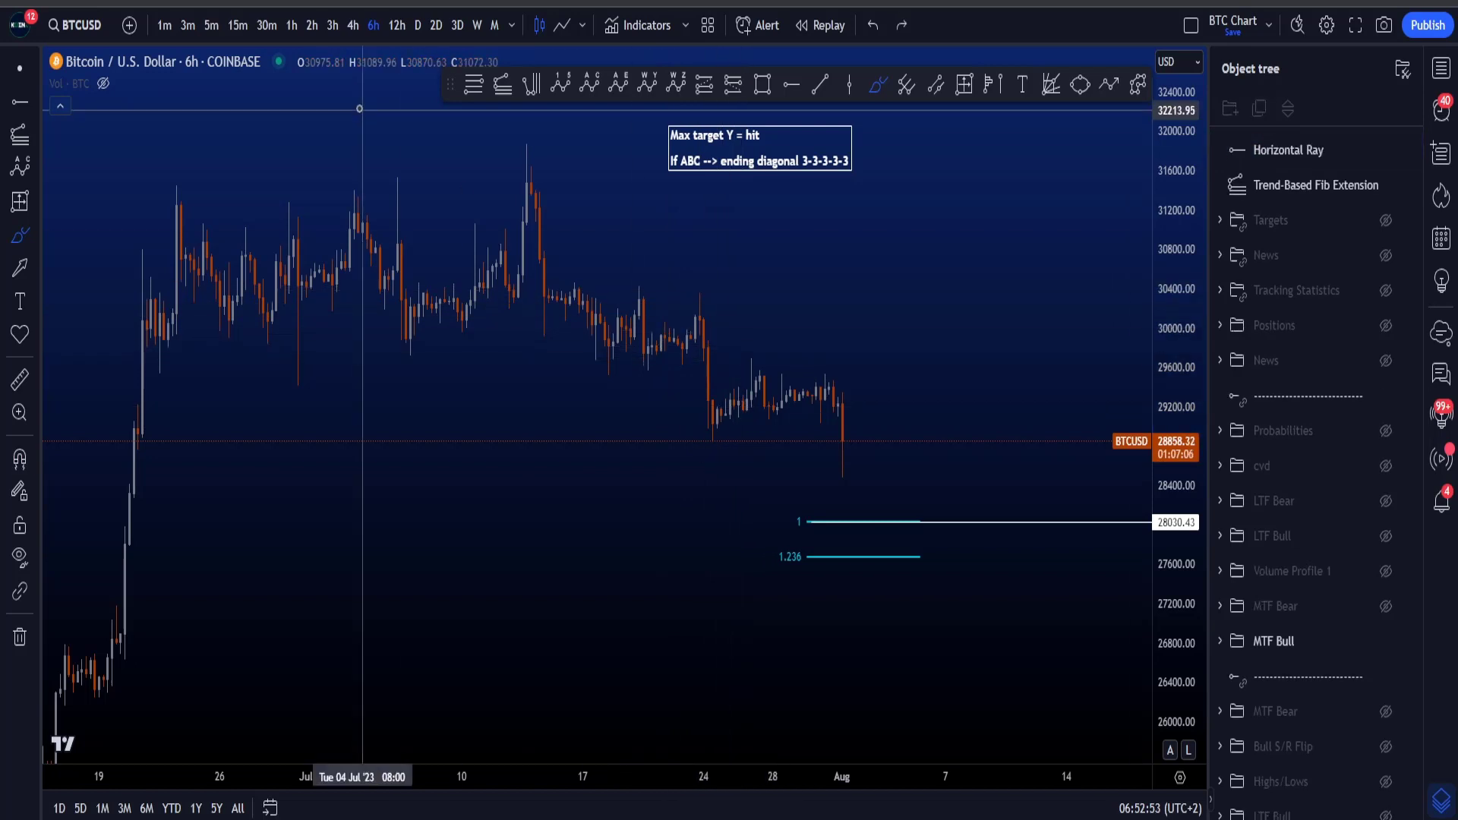
# Step: Show the volume bars again, undo more trial sketches, and delete the horizontal ray near 28021
pyautogui.click(103, 85)
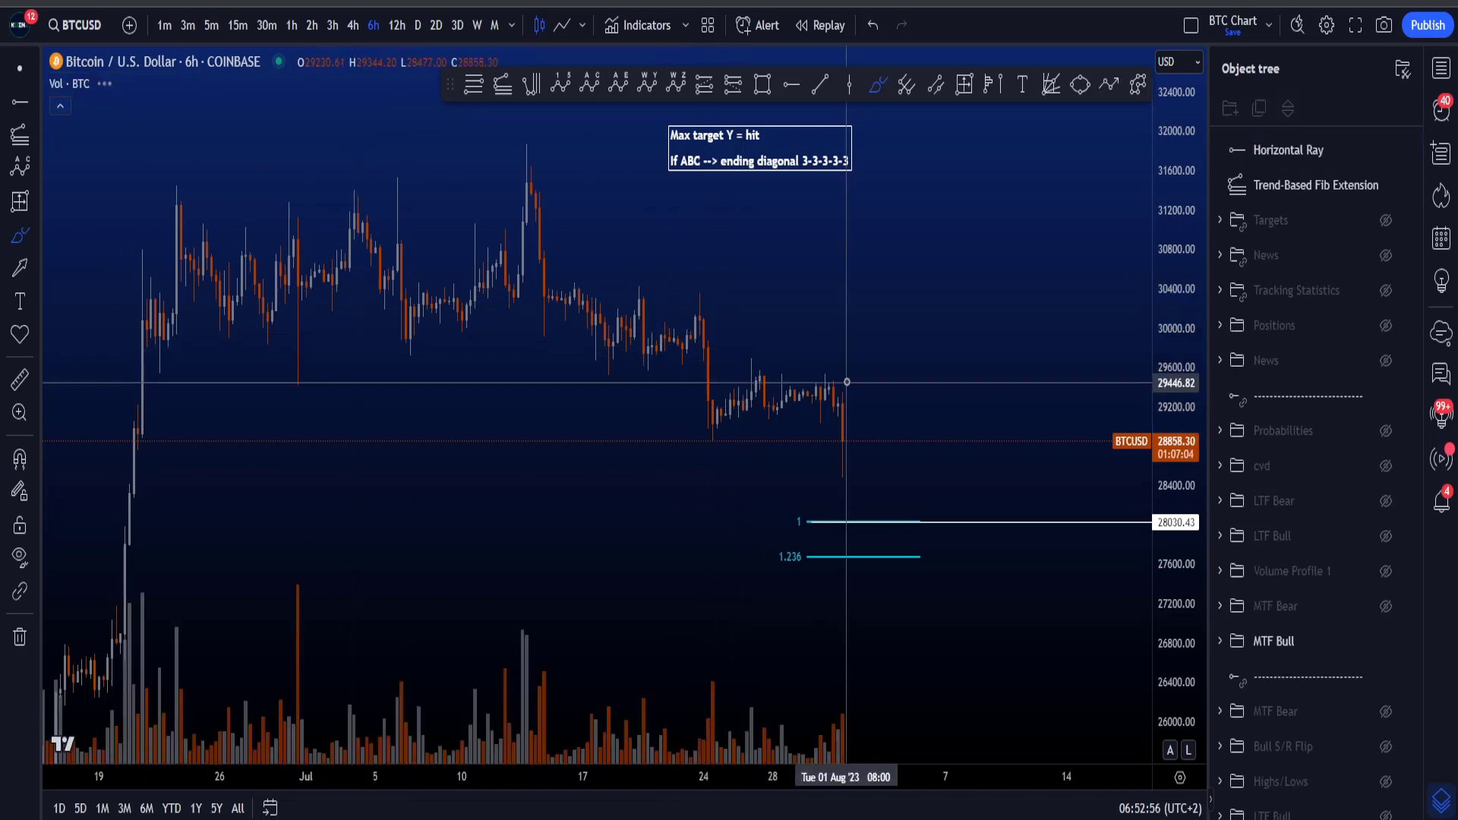
pyautogui.moveTo(527, 189)
pyautogui.mouseDown()
pyautogui.moveTo(960, 504)
pyautogui.moveTo(505, 162)
pyautogui.moveTo(563, 254)
pyautogui.moveTo(718, 408)
pyautogui.moveTo(832, 389)
pyautogui.mouseUp()
pyautogui.hotkey('ctrl', 'z')
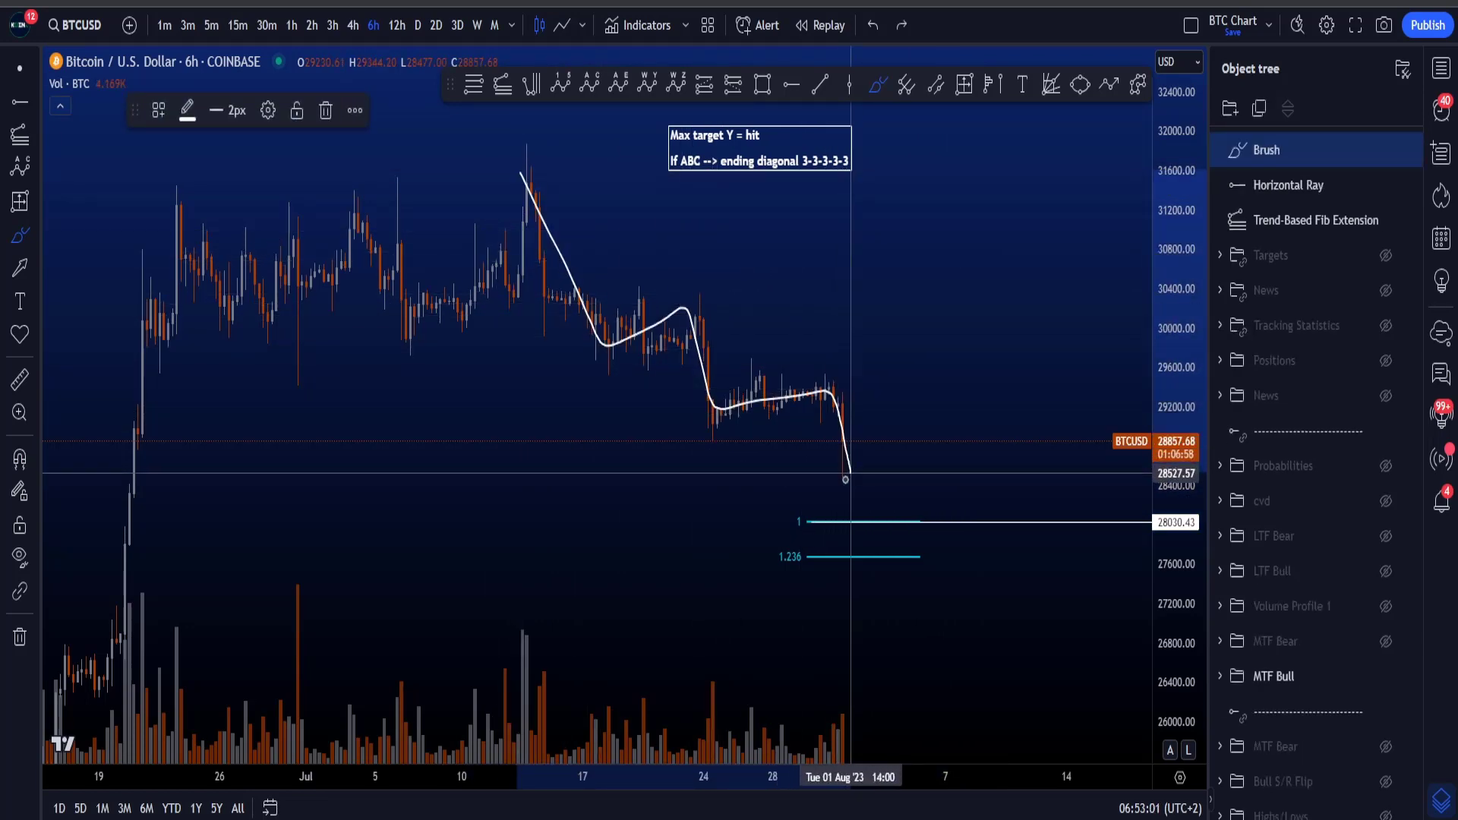
pyautogui.hotkey('ctrl', 'z')
pyautogui.moveTo(809, 503)
pyautogui.mouseDown()
pyautogui.moveTo(831, 543)
pyautogui.moveTo(812, 503)
pyautogui.mouseUp()
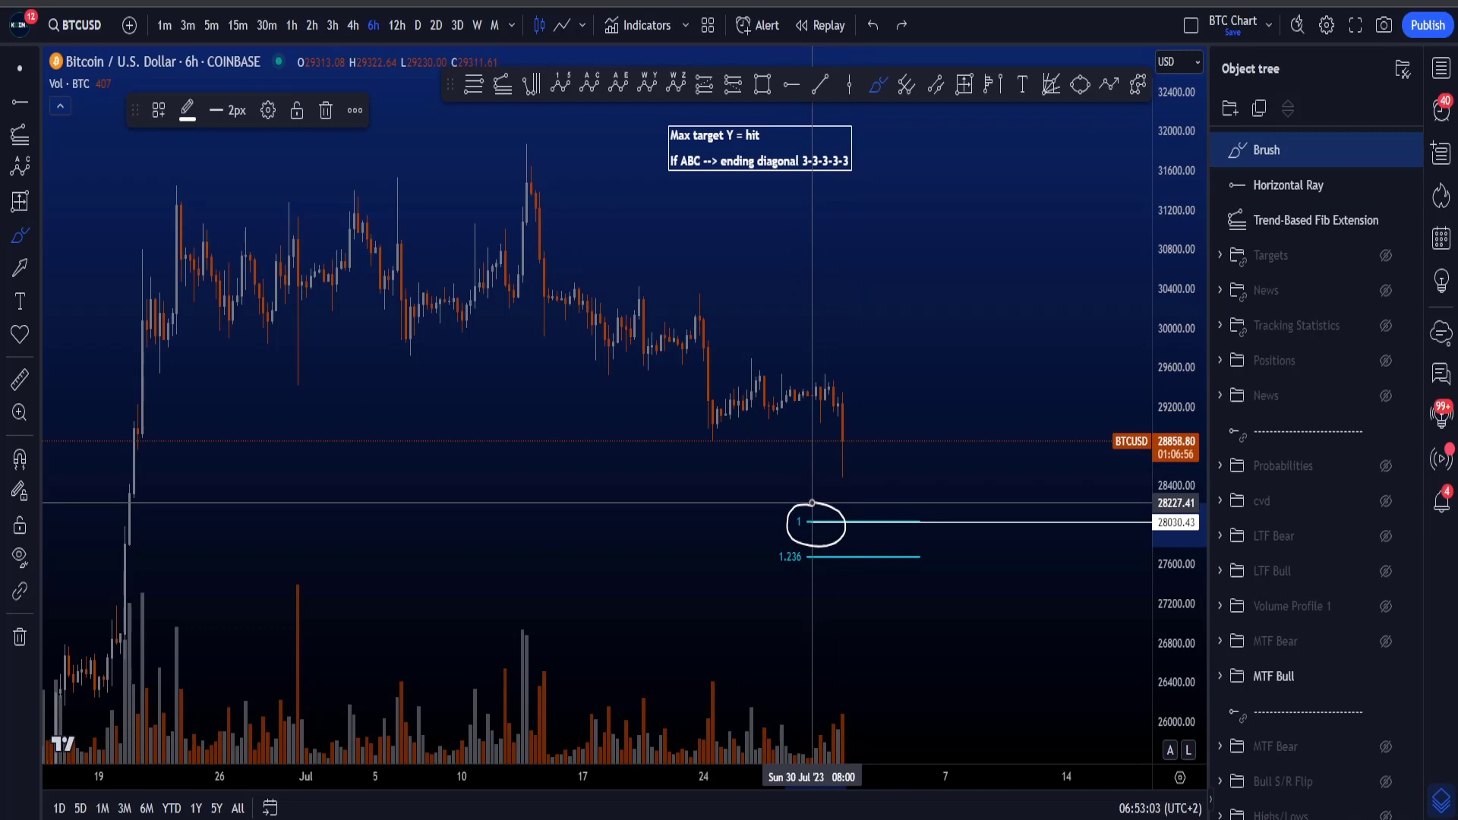
pyautogui.hotkey('ctrl', 'z')
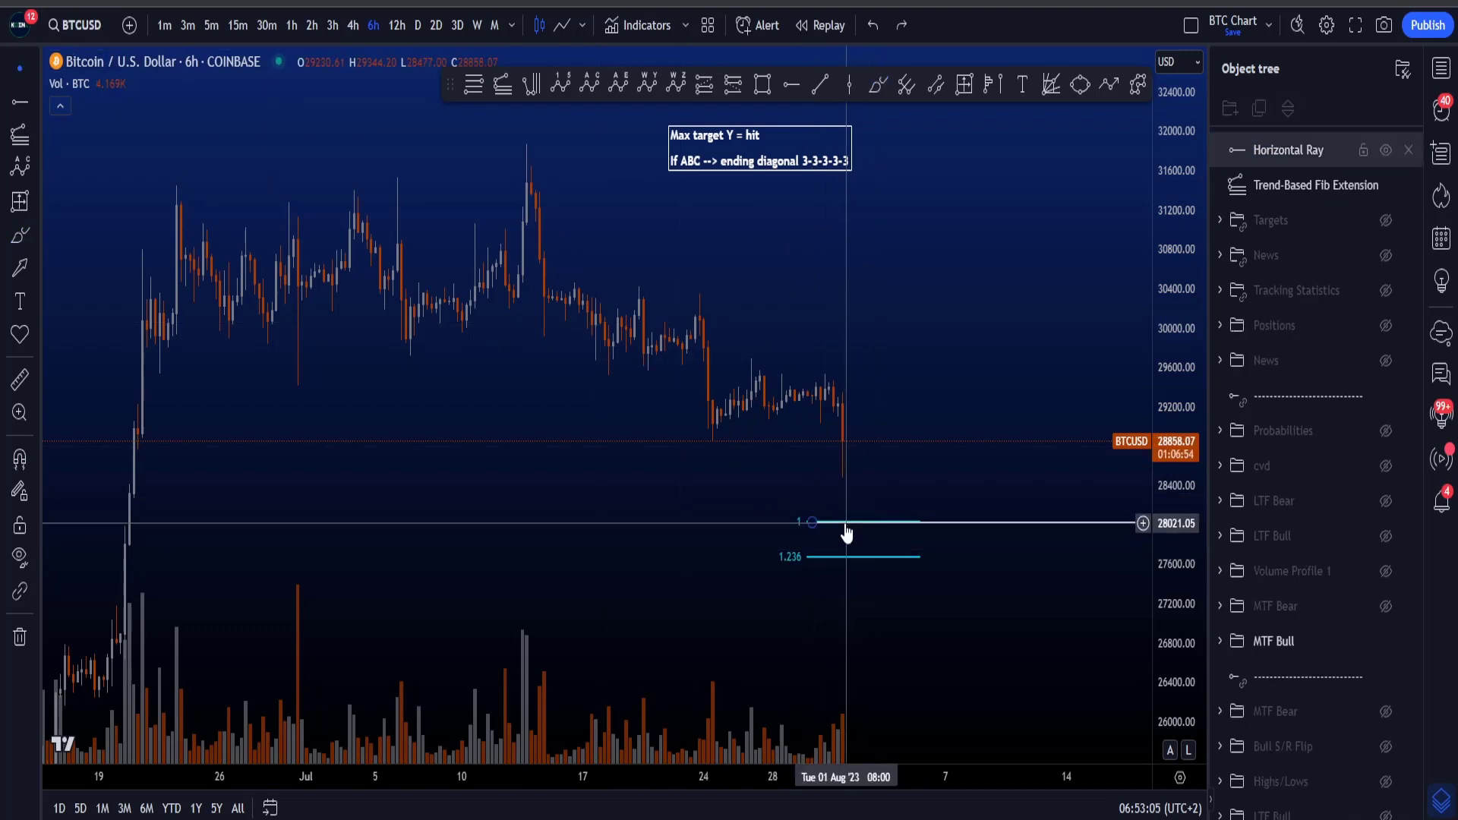
pyautogui.press('Delete')
pyautogui.click(841, 523)
# Step: Delete the Fib extension levels, hide the MTF Bull wave count, and switch to 12h candles
pyautogui.press('Delete')
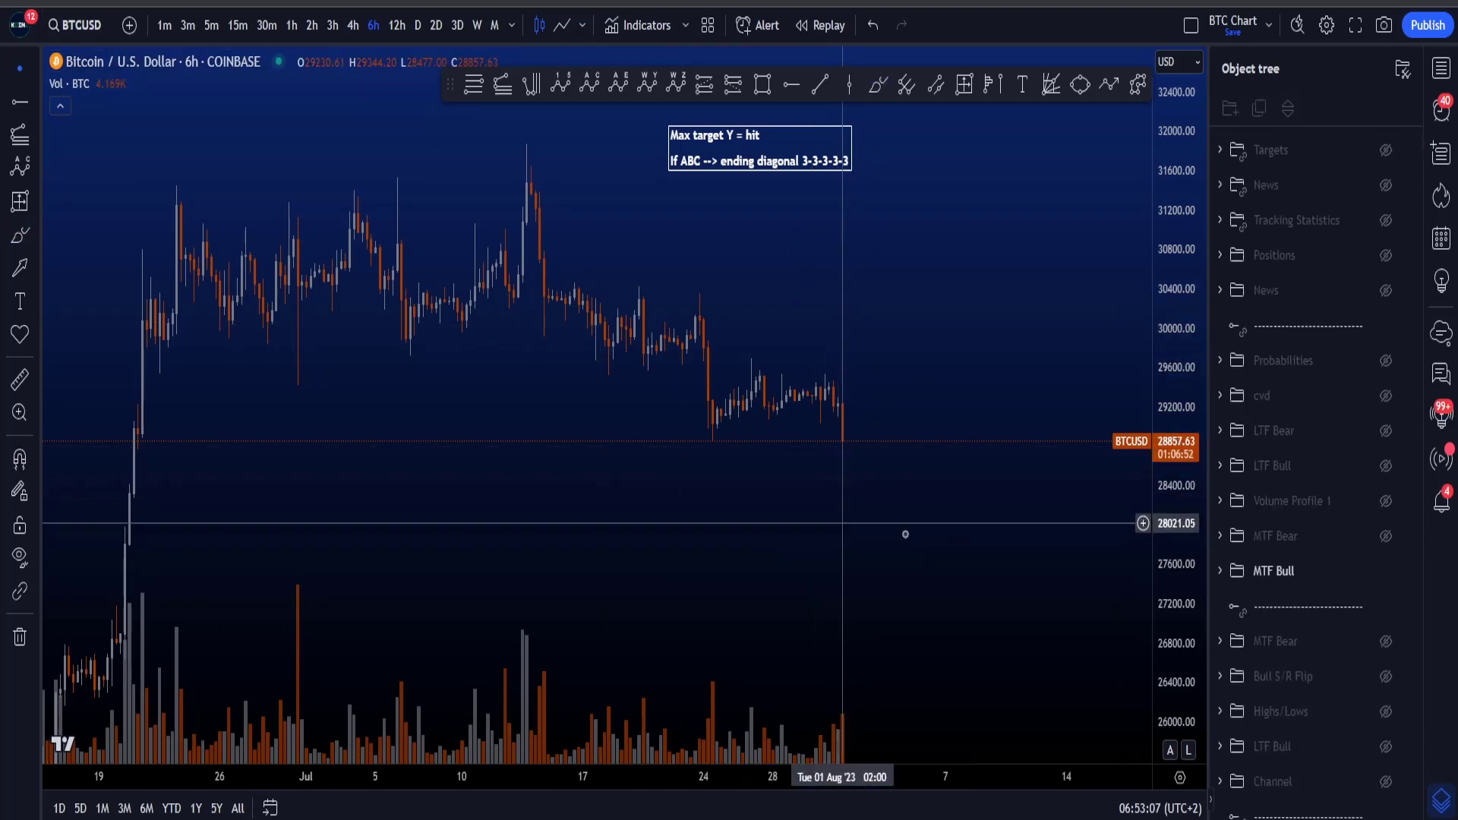
pyautogui.scroll(-2, 1089, 546)
pyautogui.moveTo(1090, 547); pyautogui.dragTo(1057, 459)
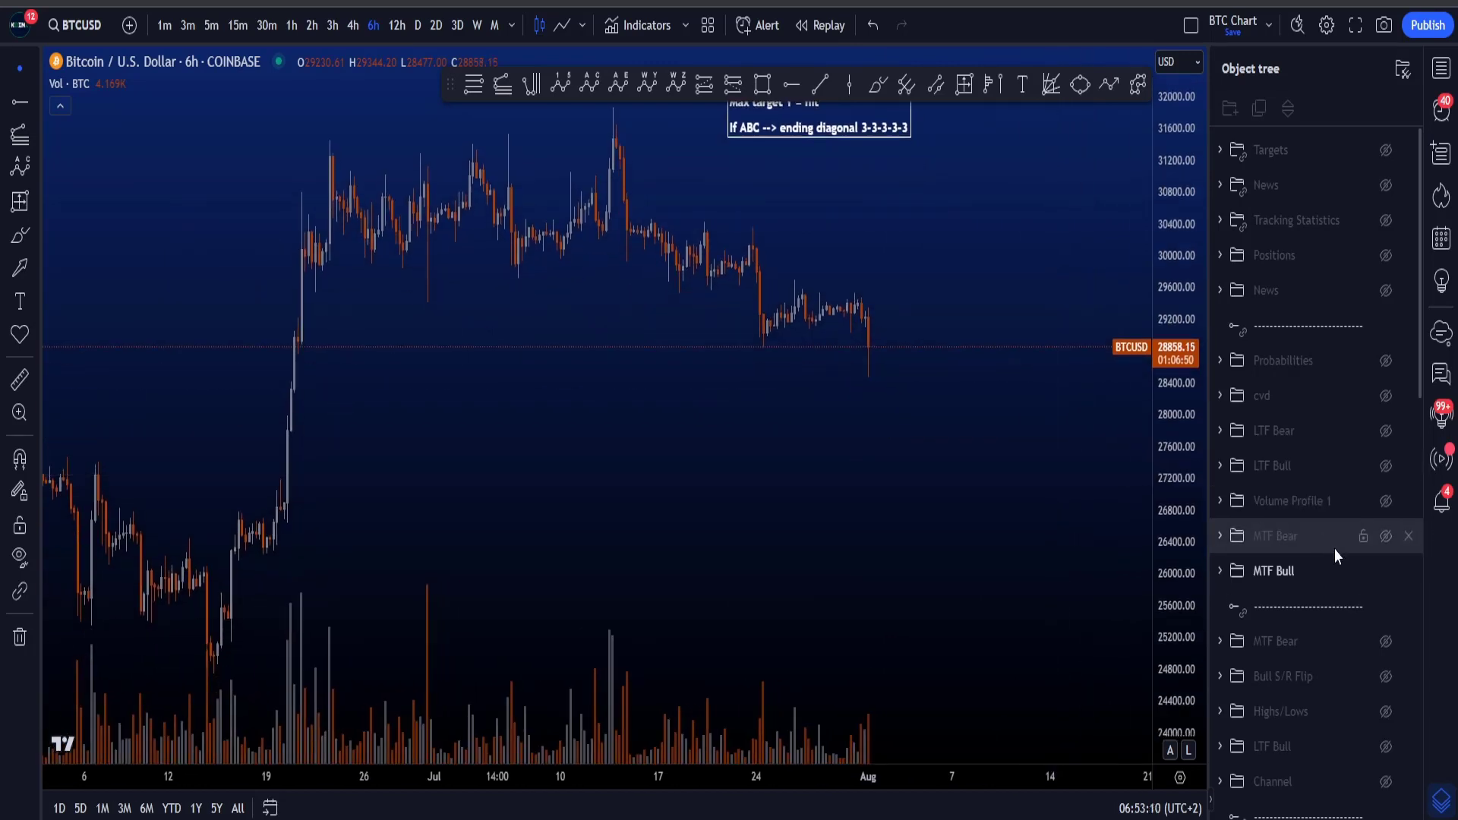
pyautogui.click(1383, 571)
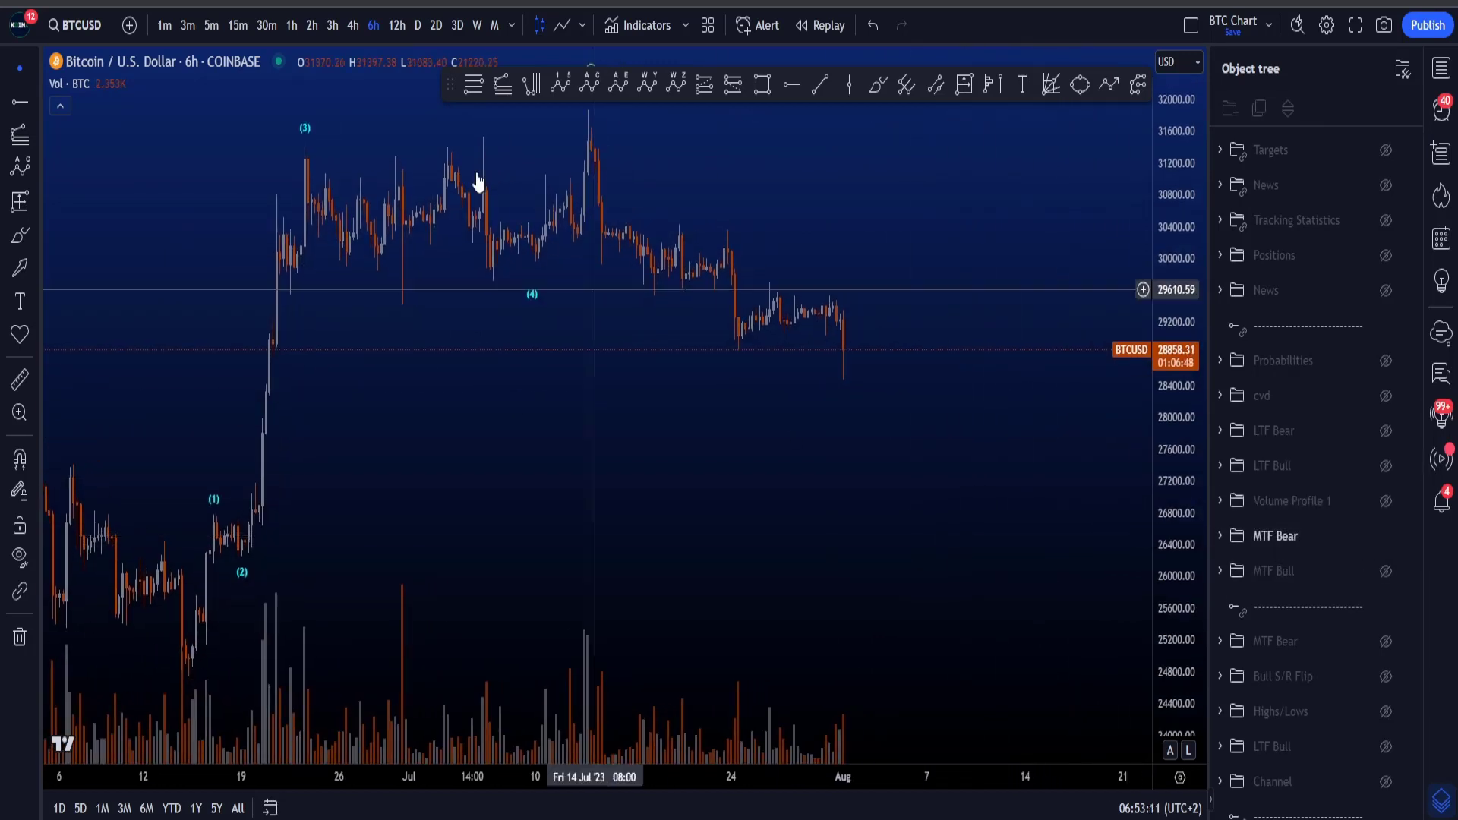
pyautogui.click(396, 25)
pyautogui.scroll(-5, 985, 479)
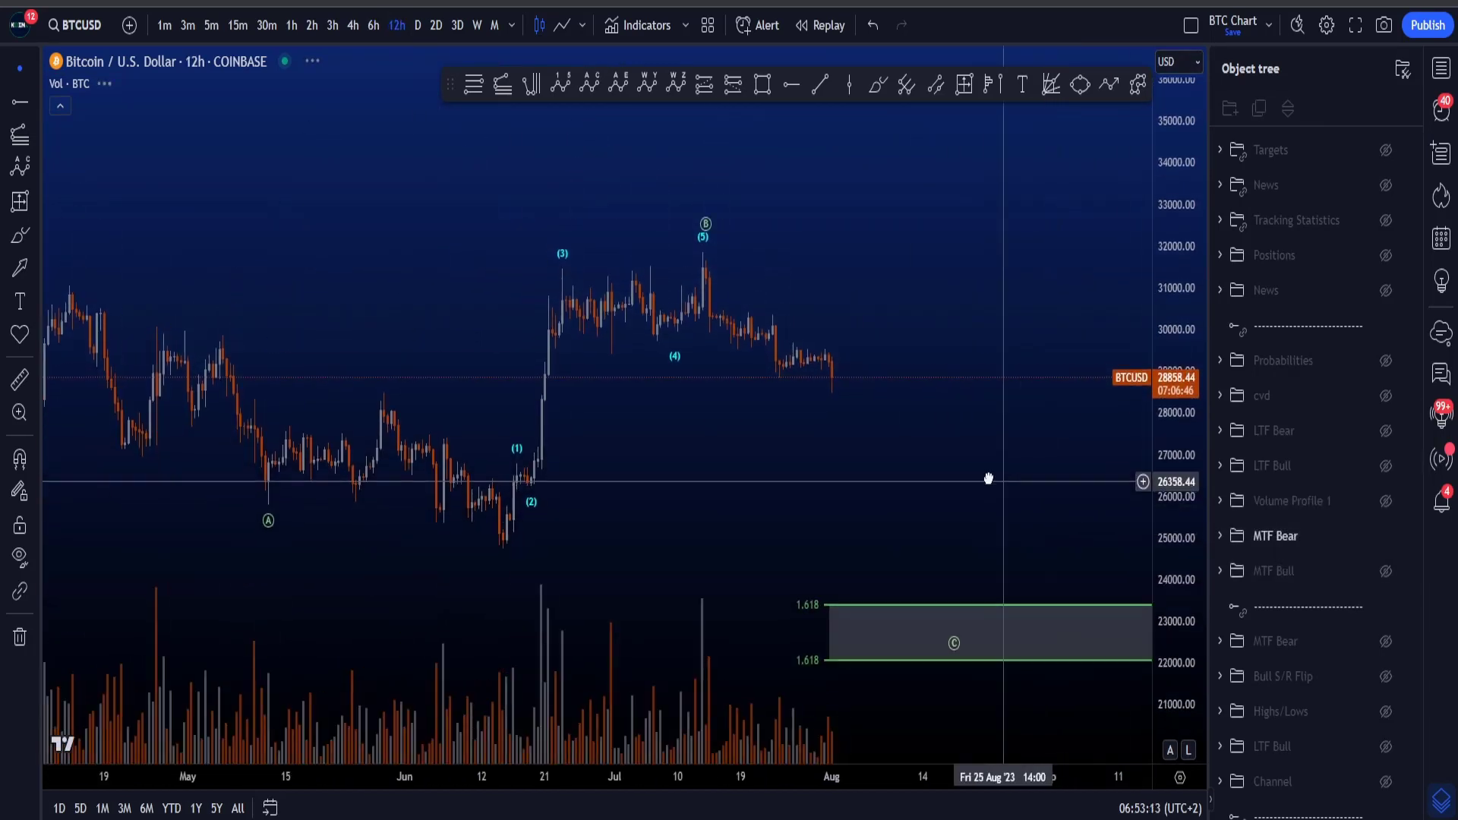
# Step: With the freehand brush, sketch a V-shaped path and a circle around wave B, undoing both
pyautogui.click(879, 85)
pyautogui.scroll(1, 853, 430)
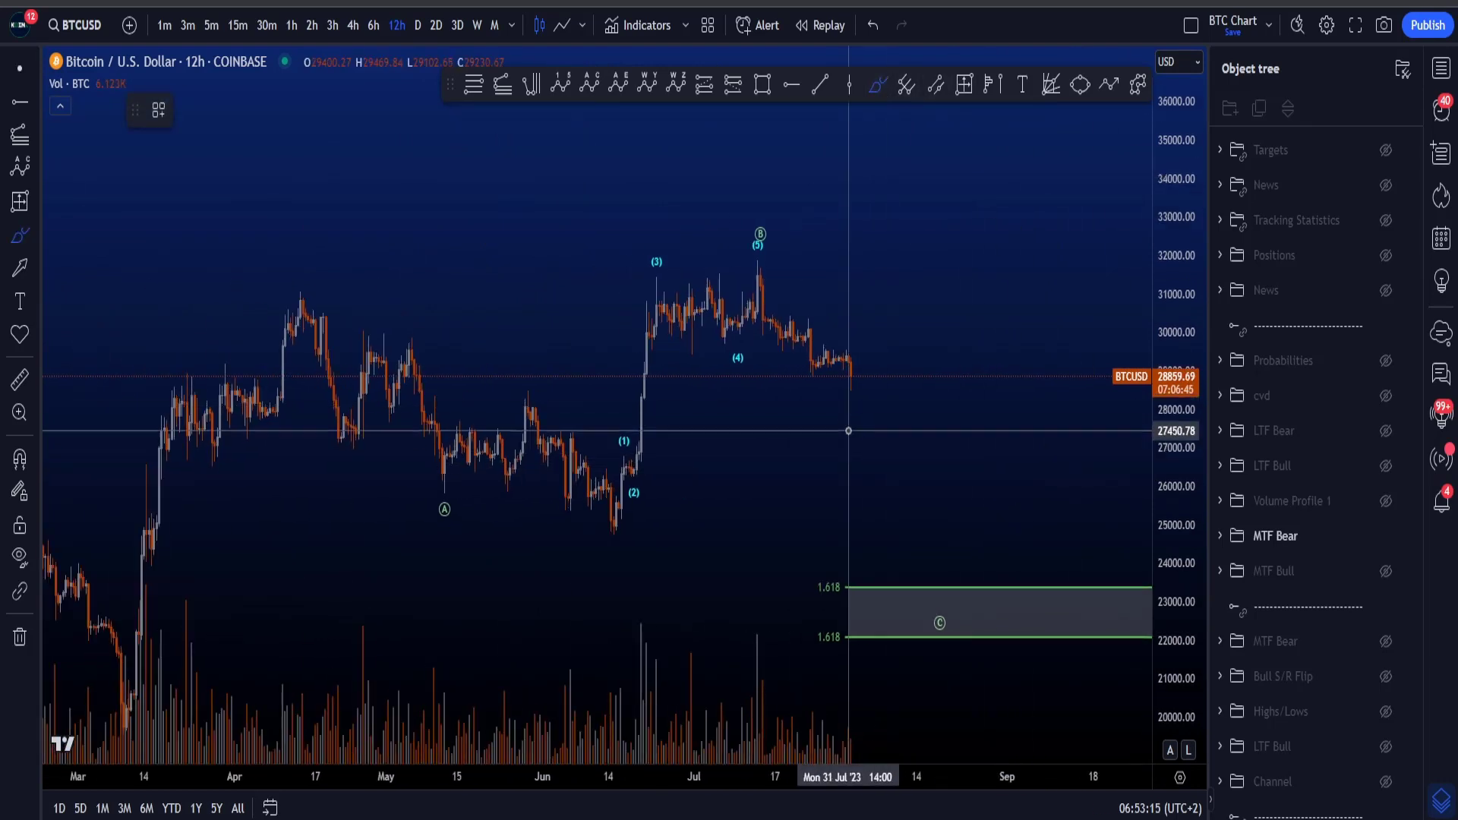
pyautogui.moveTo(322, 334)
pyautogui.mouseDown()
pyautogui.moveTo(379, 386)
pyautogui.moveTo(528, 436)
pyautogui.moveTo(759, 235)
pyautogui.moveTo(869, 426)
pyautogui.moveTo(940, 612)
pyautogui.mouseUp()
pyautogui.hotkey('ctrl', 'z')
pyautogui.scroll(2, 927, 560)
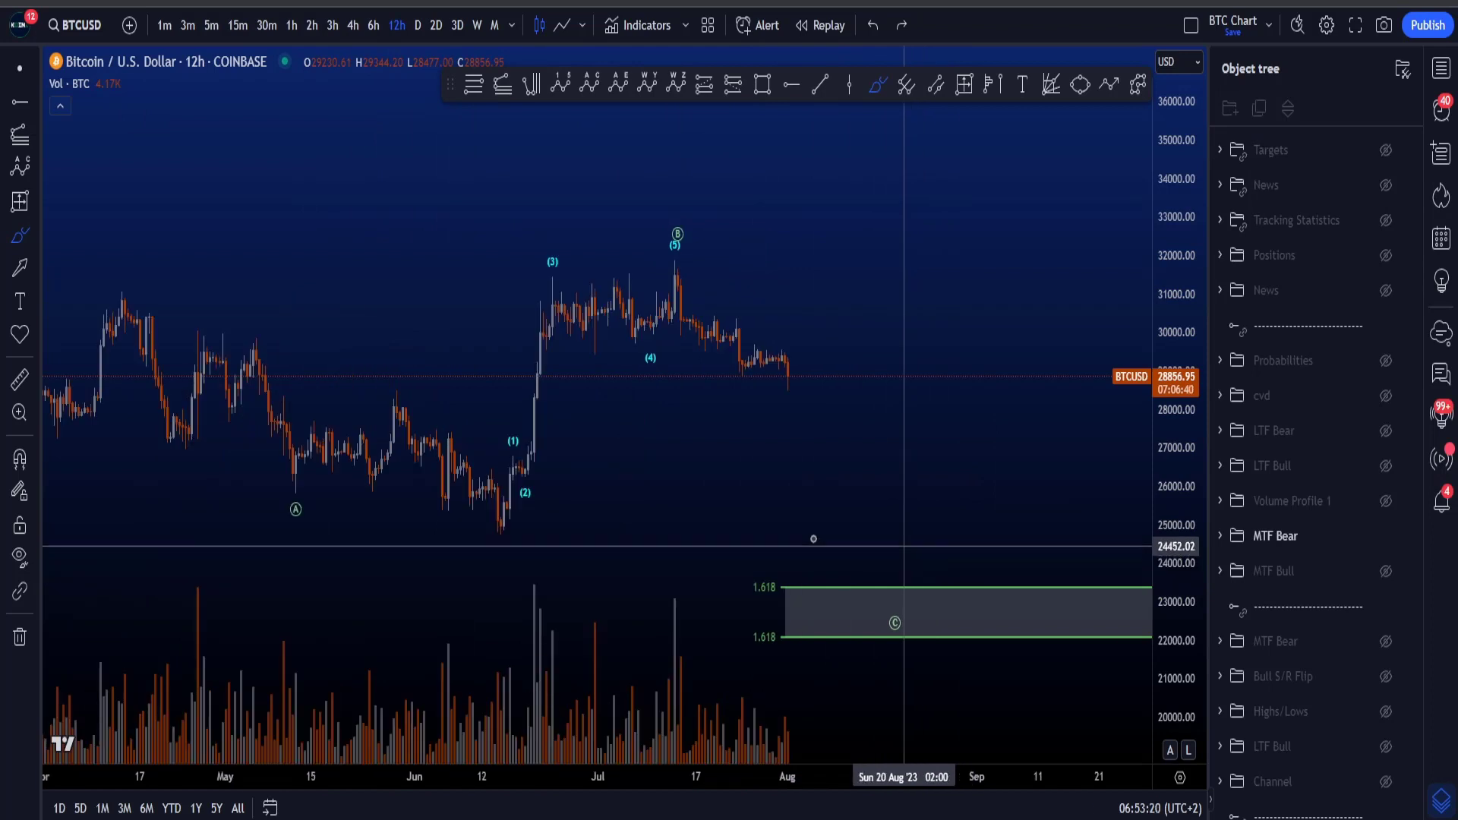
pyautogui.moveTo(714, 201); pyautogui.dragTo(681, 205)
pyautogui.hotkey('ctrl', 'z')
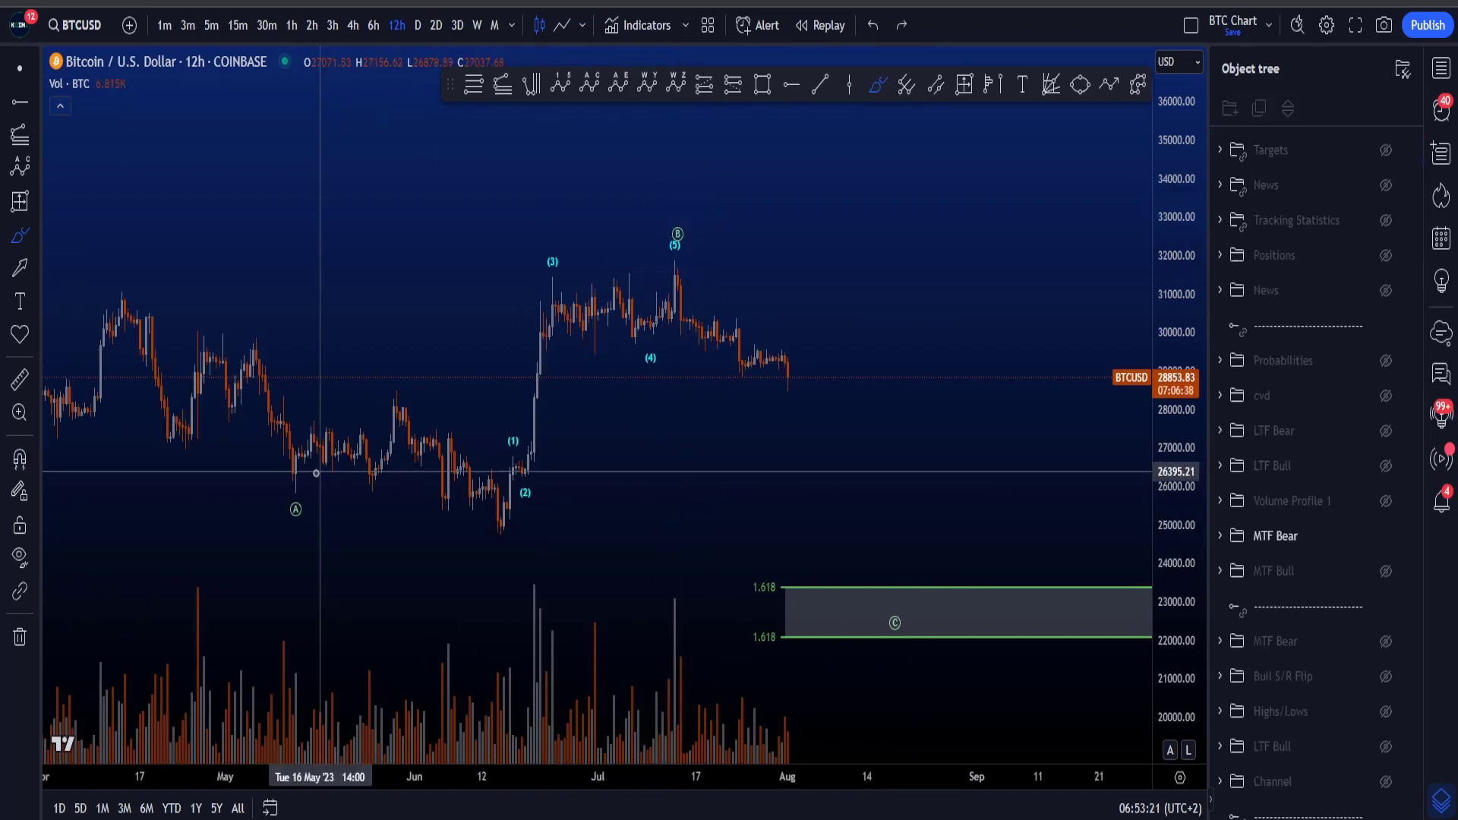
# Step: Sketch paths from A to B, from (2) to (5), and a decline from B, undoing each
pyautogui.moveTo(287, 497)
pyautogui.mouseDown()
pyautogui.moveTo(390, 413)
pyautogui.moveTo(508, 529)
pyautogui.moveTo(669, 242)
pyautogui.mouseUp()
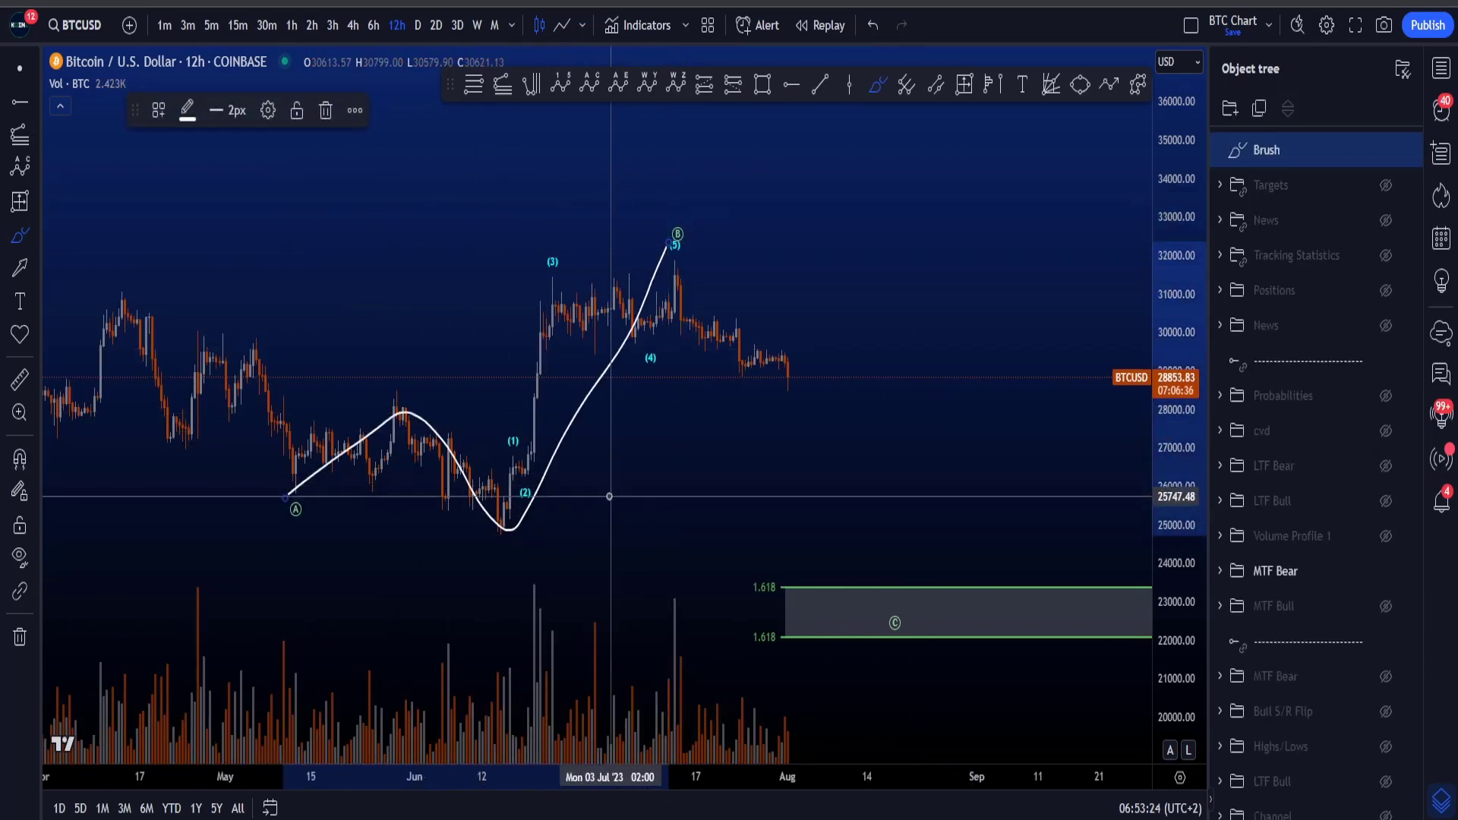
pyautogui.hotkey('ctrl', 'z')
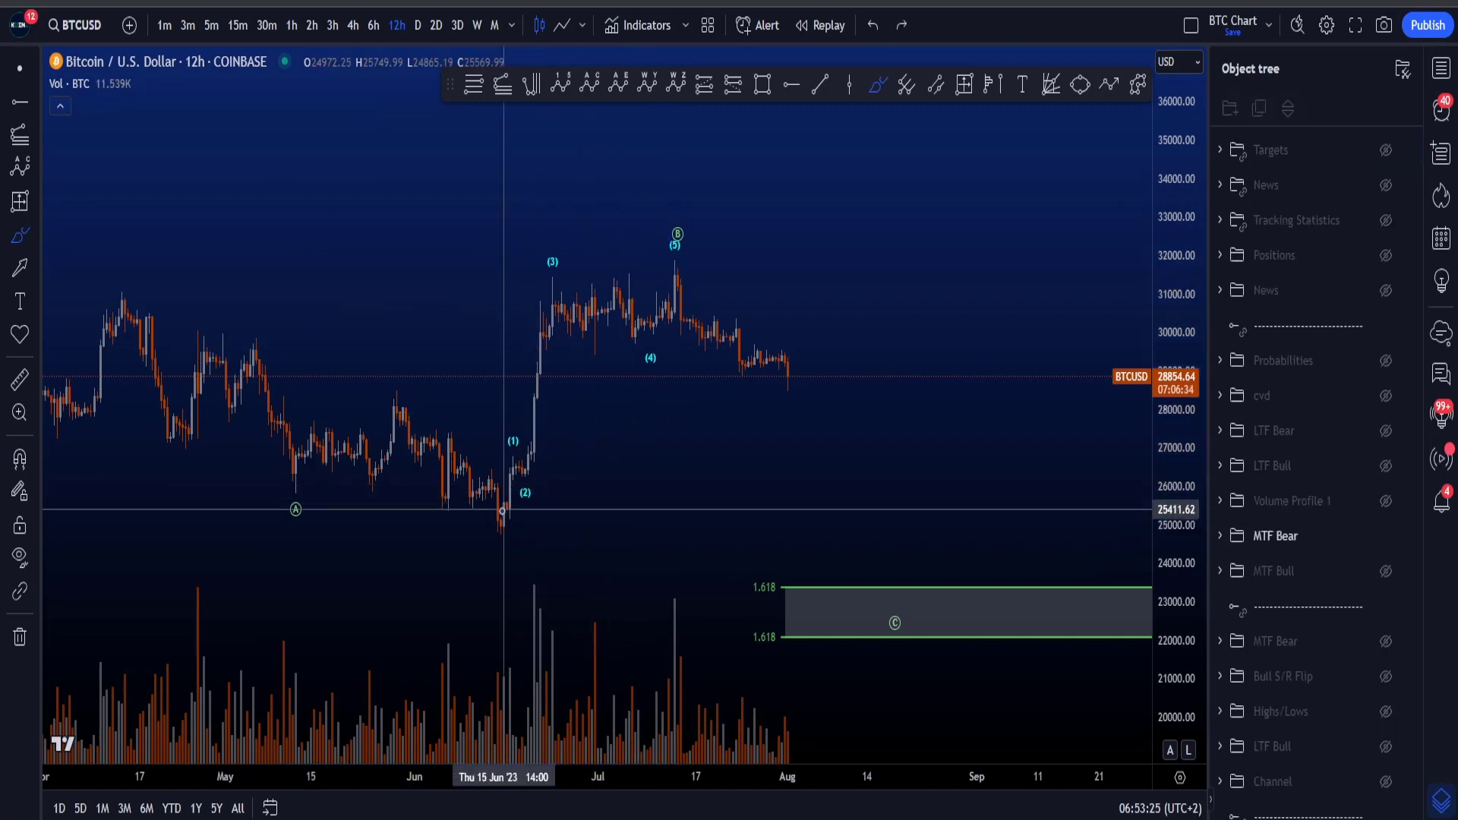
pyautogui.moveTo(503, 507)
pyautogui.mouseDown()
pyautogui.moveTo(532, 433)
pyautogui.moveTo(669, 304)
pyautogui.mouseUp()
pyautogui.hotkey('ctrl', 'z')
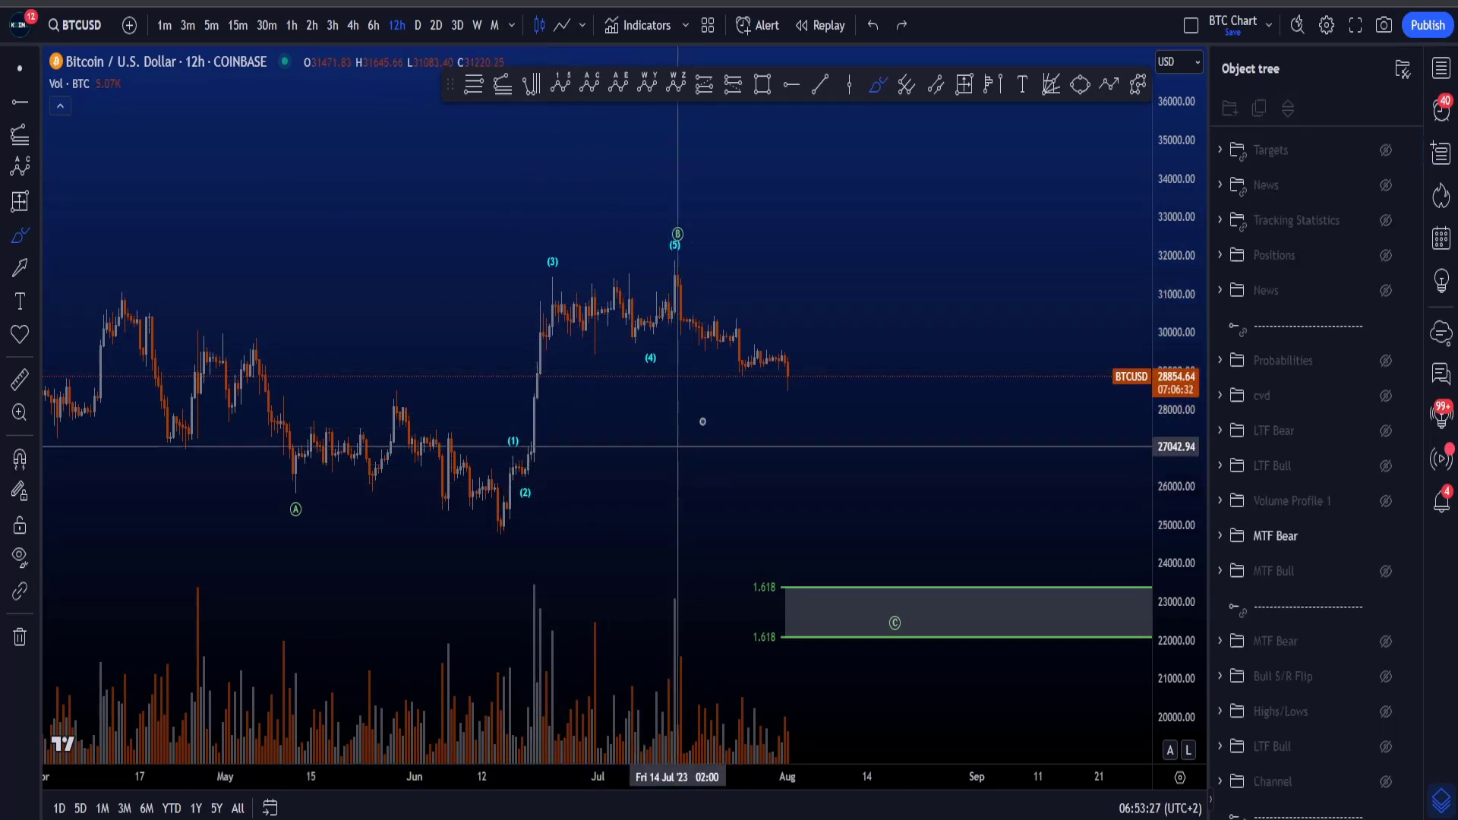
pyautogui.moveTo(691, 216)
pyautogui.mouseDown()
pyautogui.moveTo(673, 245)
pyautogui.moveTo(847, 456)
pyautogui.mouseUp()
pyautogui.hotkey('ctrl', 'z')
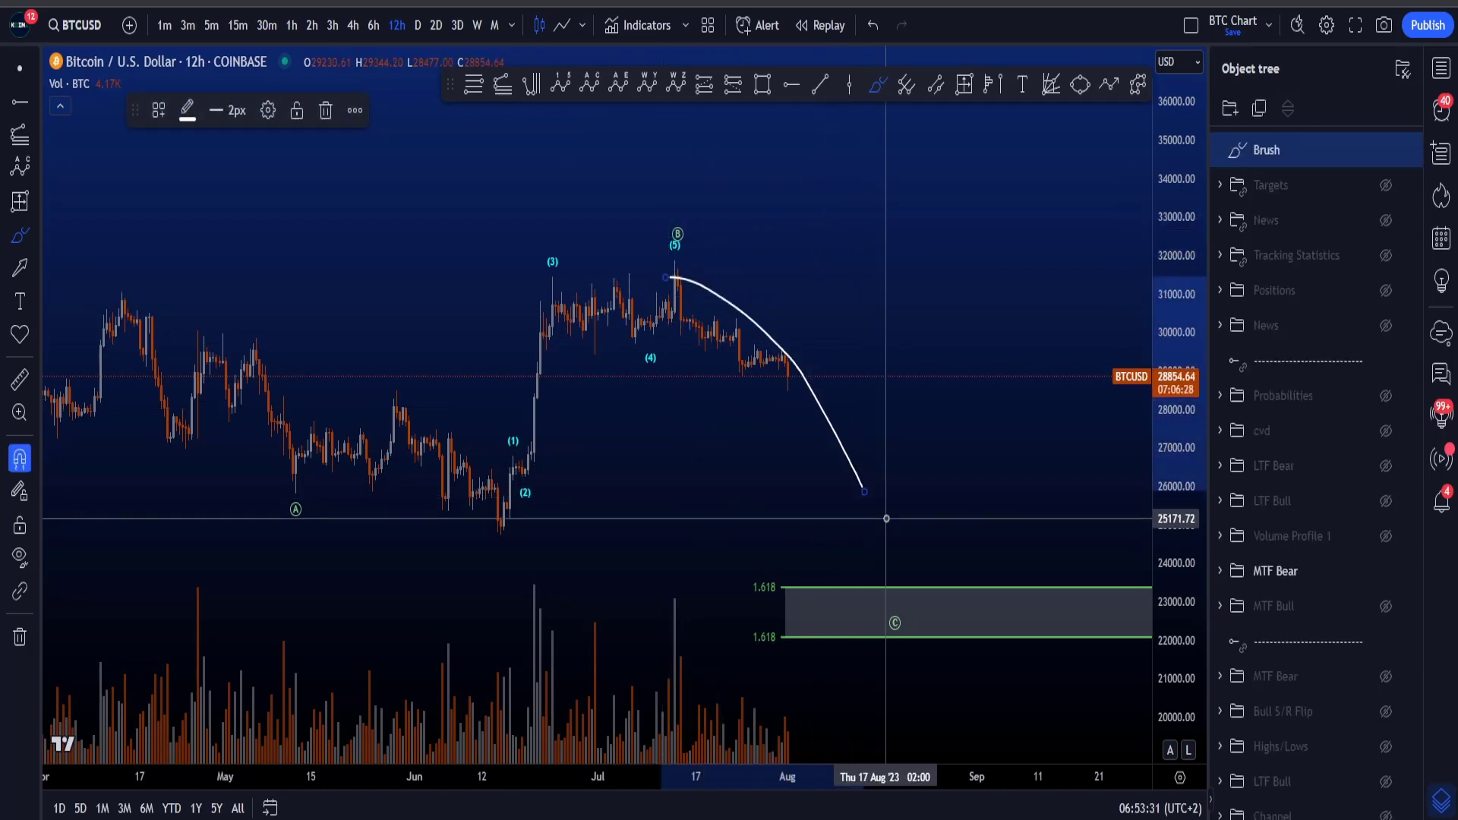
pyautogui.hotkey('ctrl', 'z')
pyautogui.hotkey('ctrl', 'z')
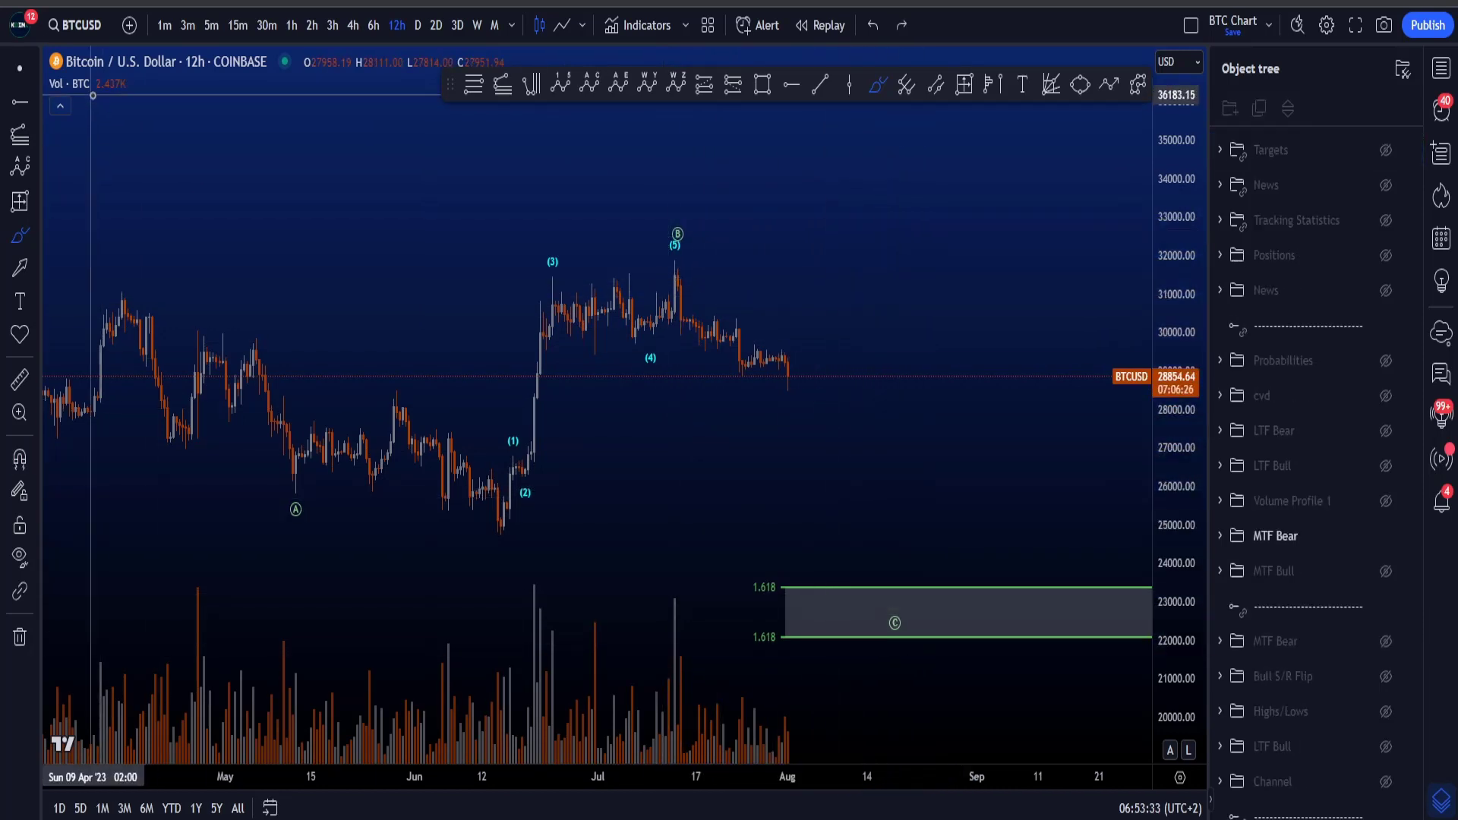
# Step: Hide the volume bars, then circle the 1.618 target labels and undo it
pyautogui.click(104, 83)
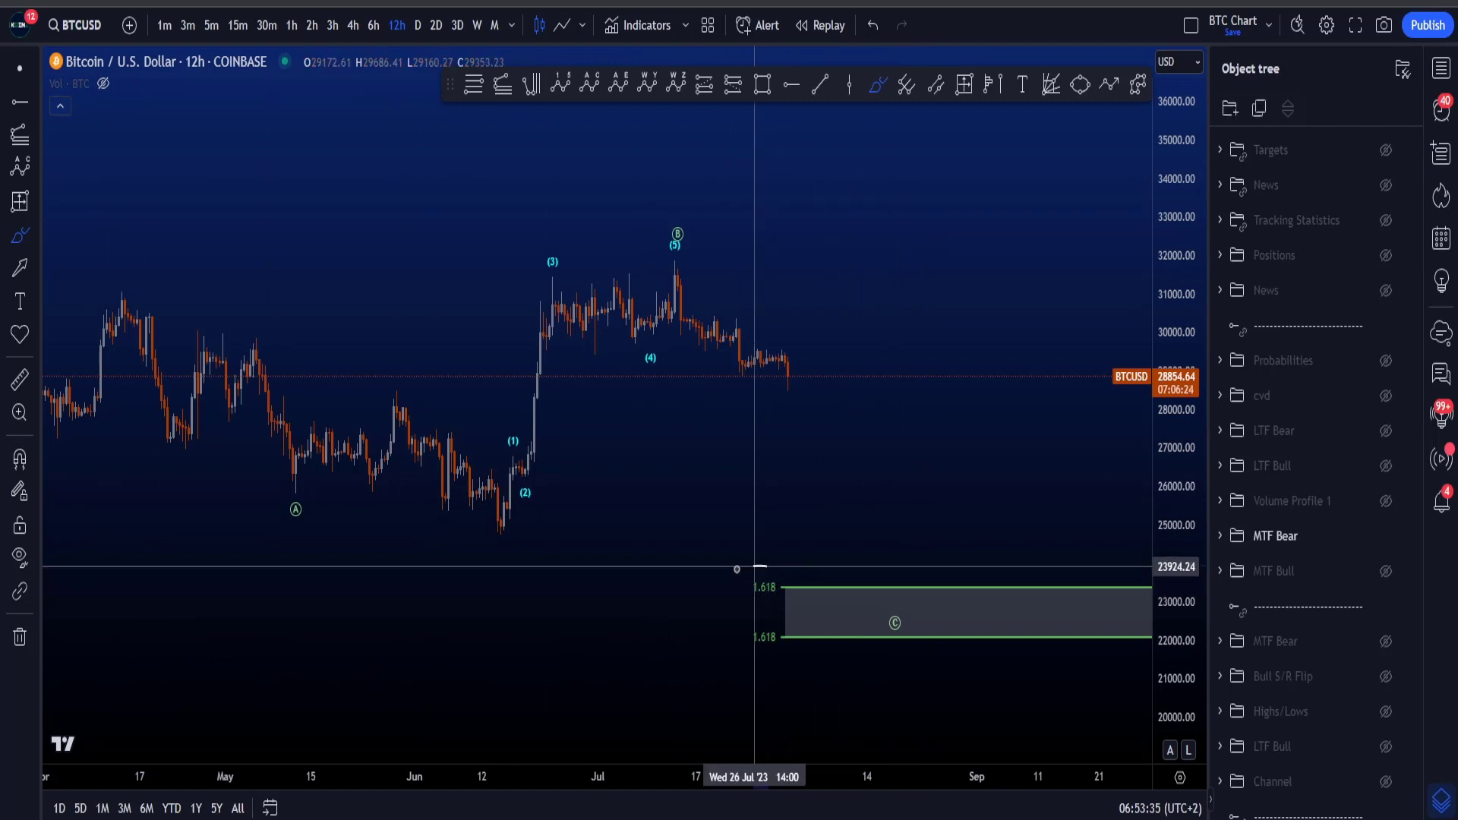
pyautogui.moveTo(737, 568)
pyautogui.mouseDown()
pyautogui.moveTo(767, 641)
pyautogui.moveTo(749, 543)
pyautogui.moveTo(775, 662)
pyautogui.mouseUp()
pyautogui.hotkey('ctrl', 'z')
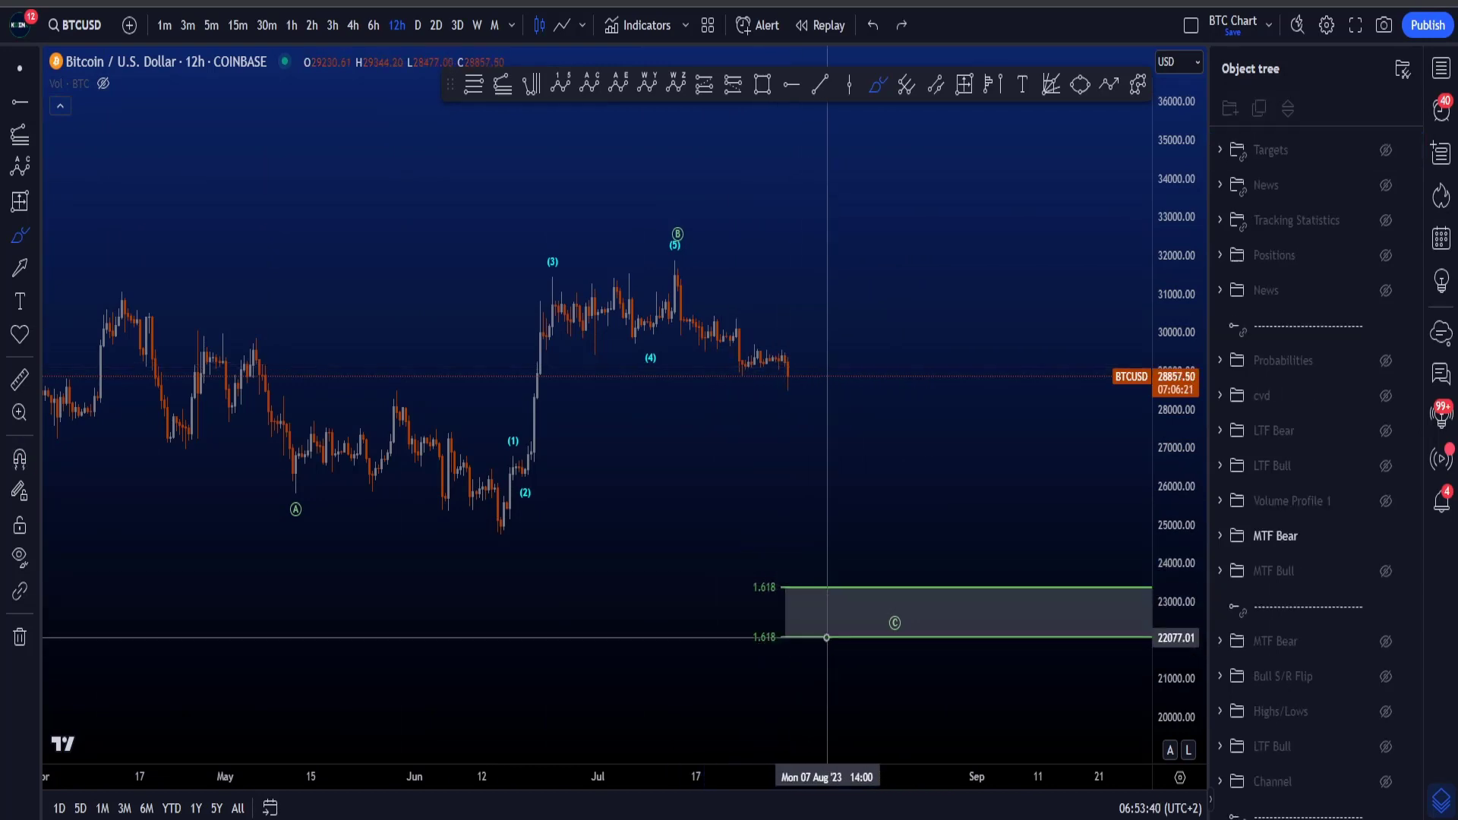
# Step: Show the Targets zones, pan to the lower target zones, and hide the MTF Bear wave count
pyautogui.click(1384, 151)
pyautogui.moveTo(1179, 533); pyautogui.dragTo(1177, 516)
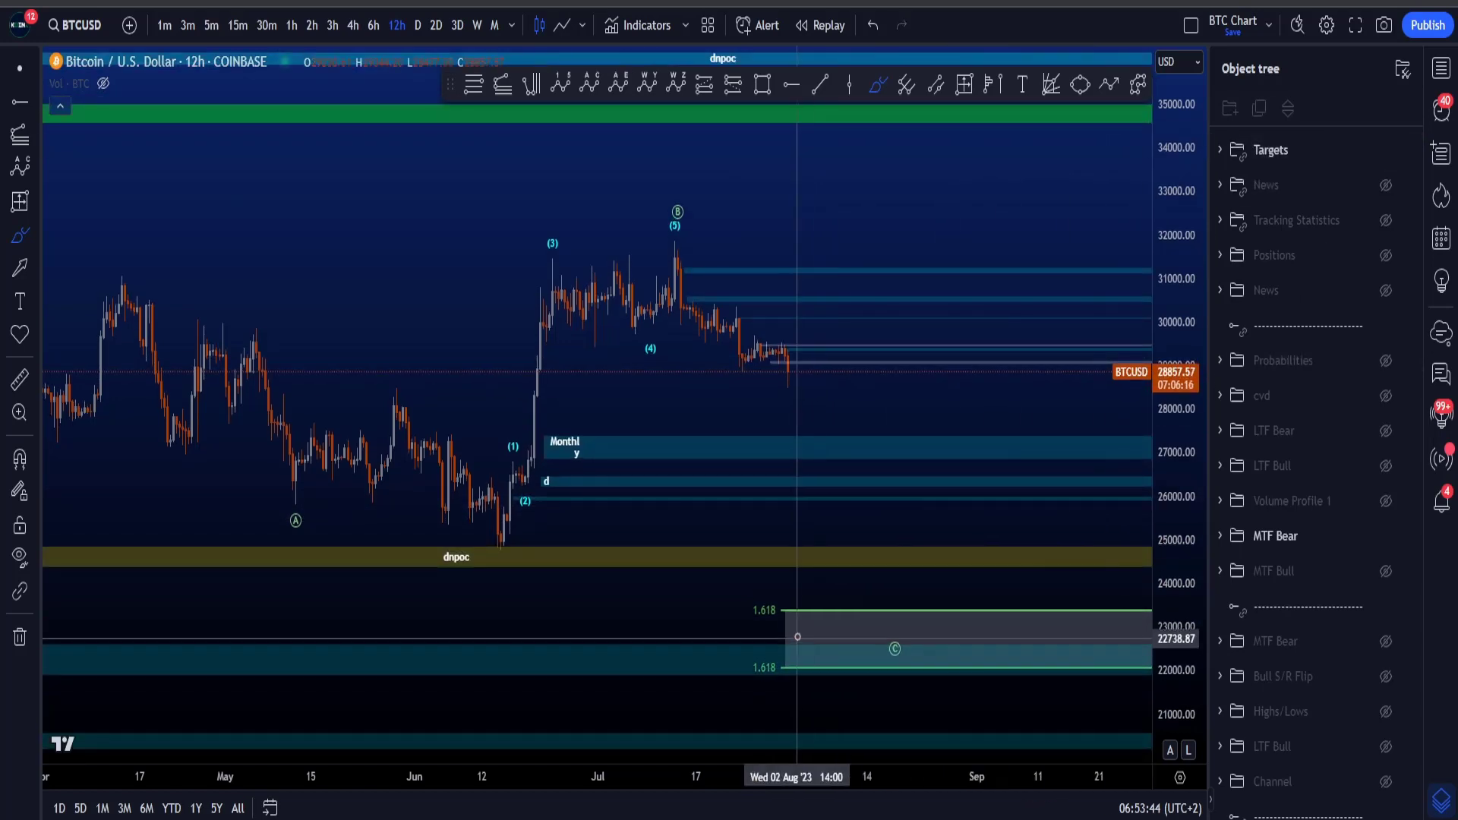
pyautogui.moveTo(793, 612)
pyautogui.mouseDown()
pyautogui.moveTo(746, 619)
pyautogui.moveTo(868, 640)
pyautogui.mouseUp()
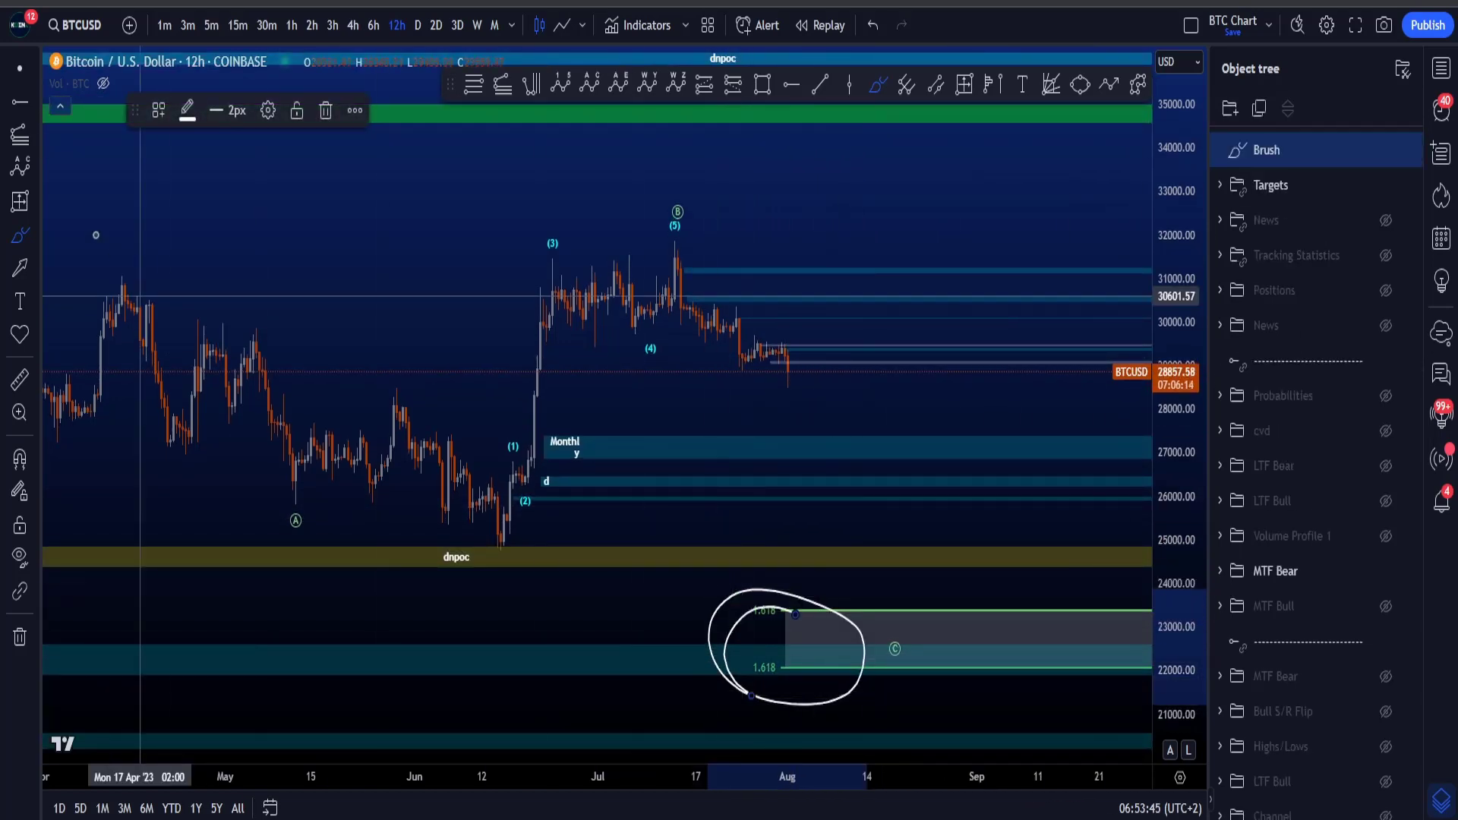
pyautogui.hotkey('ctrl', 'z')
pyautogui.press('Escape')
pyautogui.moveTo(703, 597); pyautogui.dragTo(664, 500)
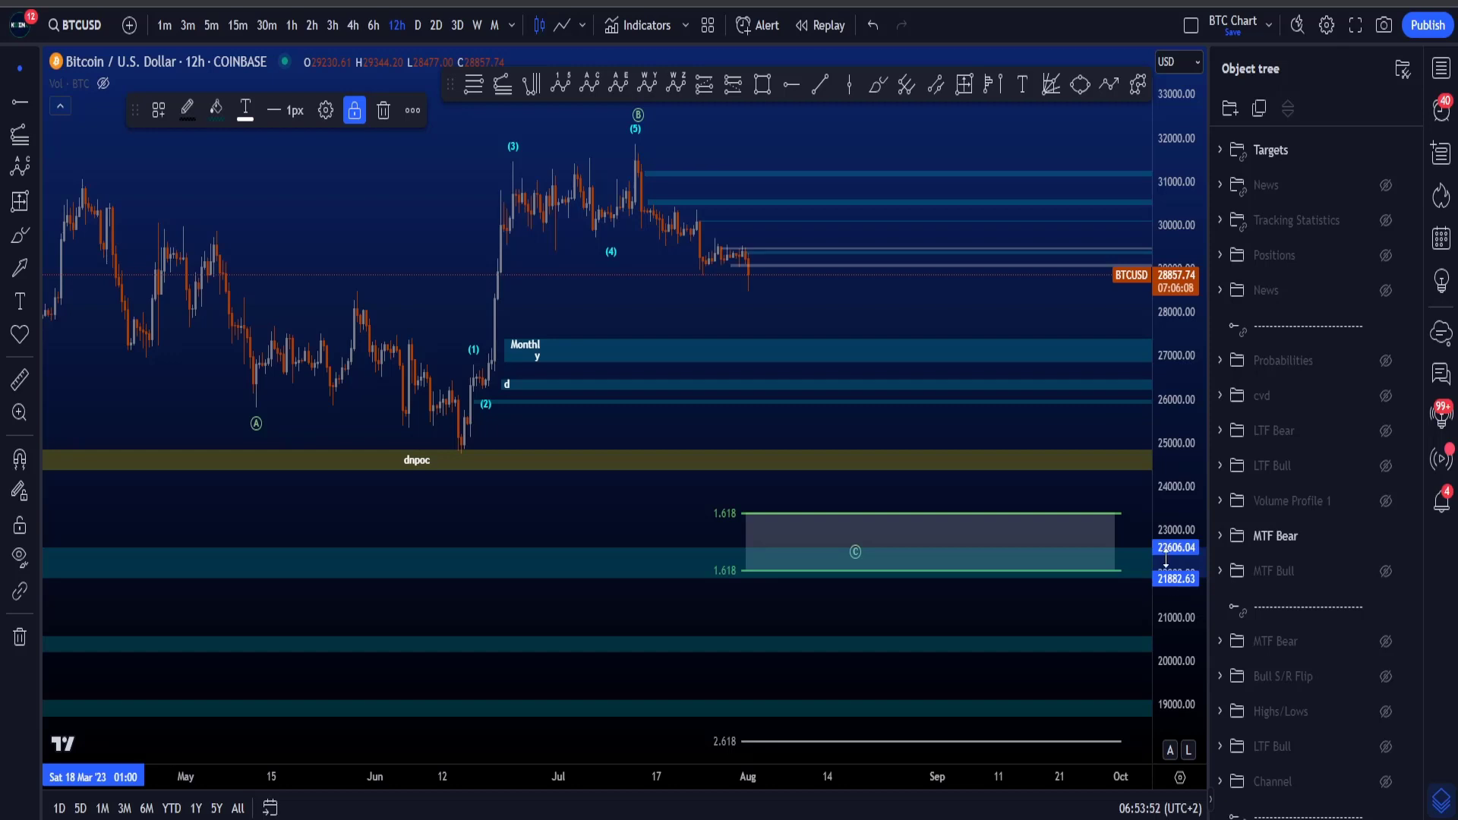
pyautogui.click(1385, 536)
# Step: Show Volume Profile 1, hide the Targets zones, and try rise and box sketches, undoing them
pyautogui.click(1385, 501)
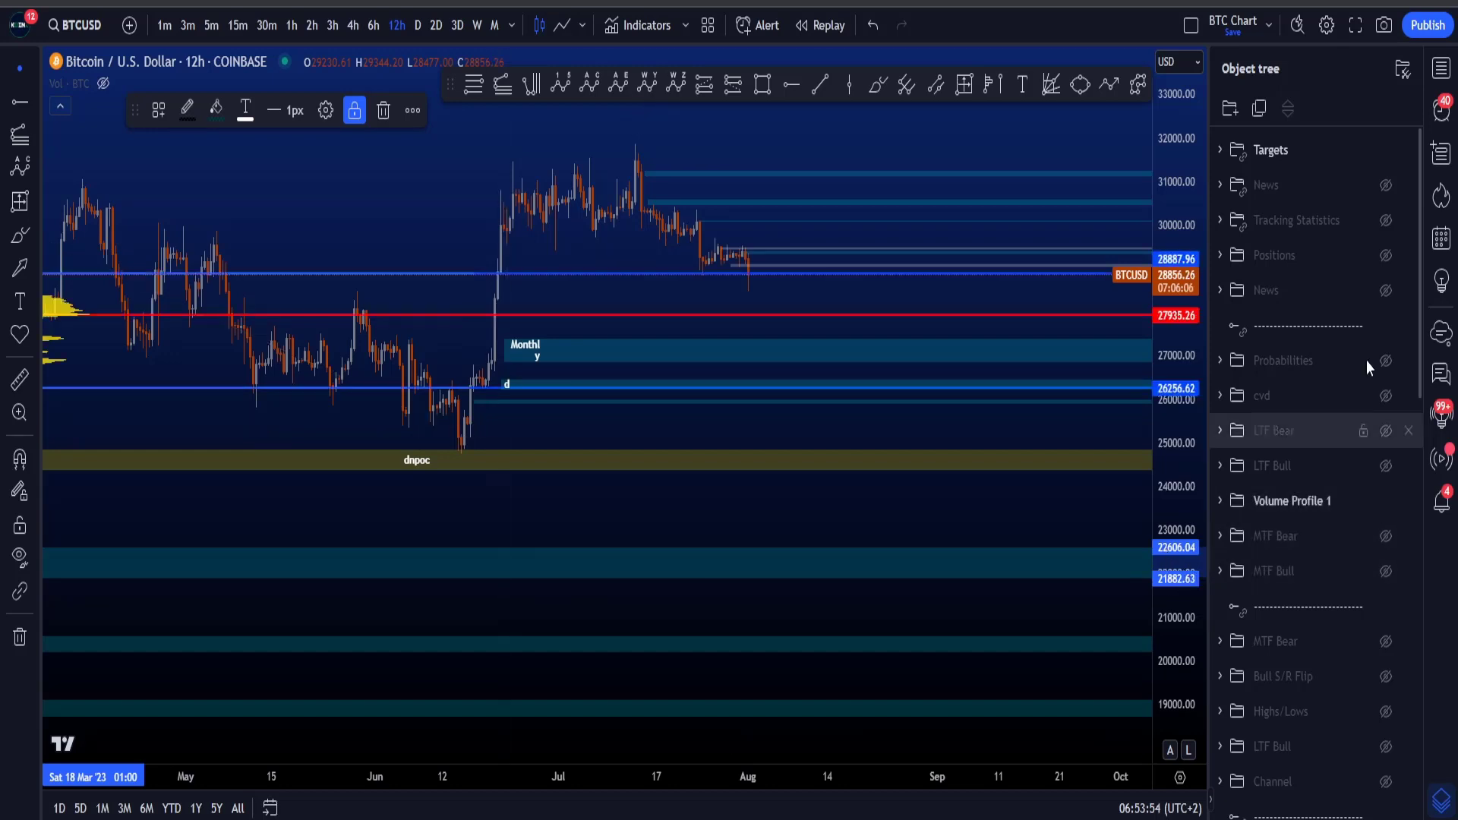
pyautogui.click(1385, 150)
pyautogui.scroll(5, 889, 524)
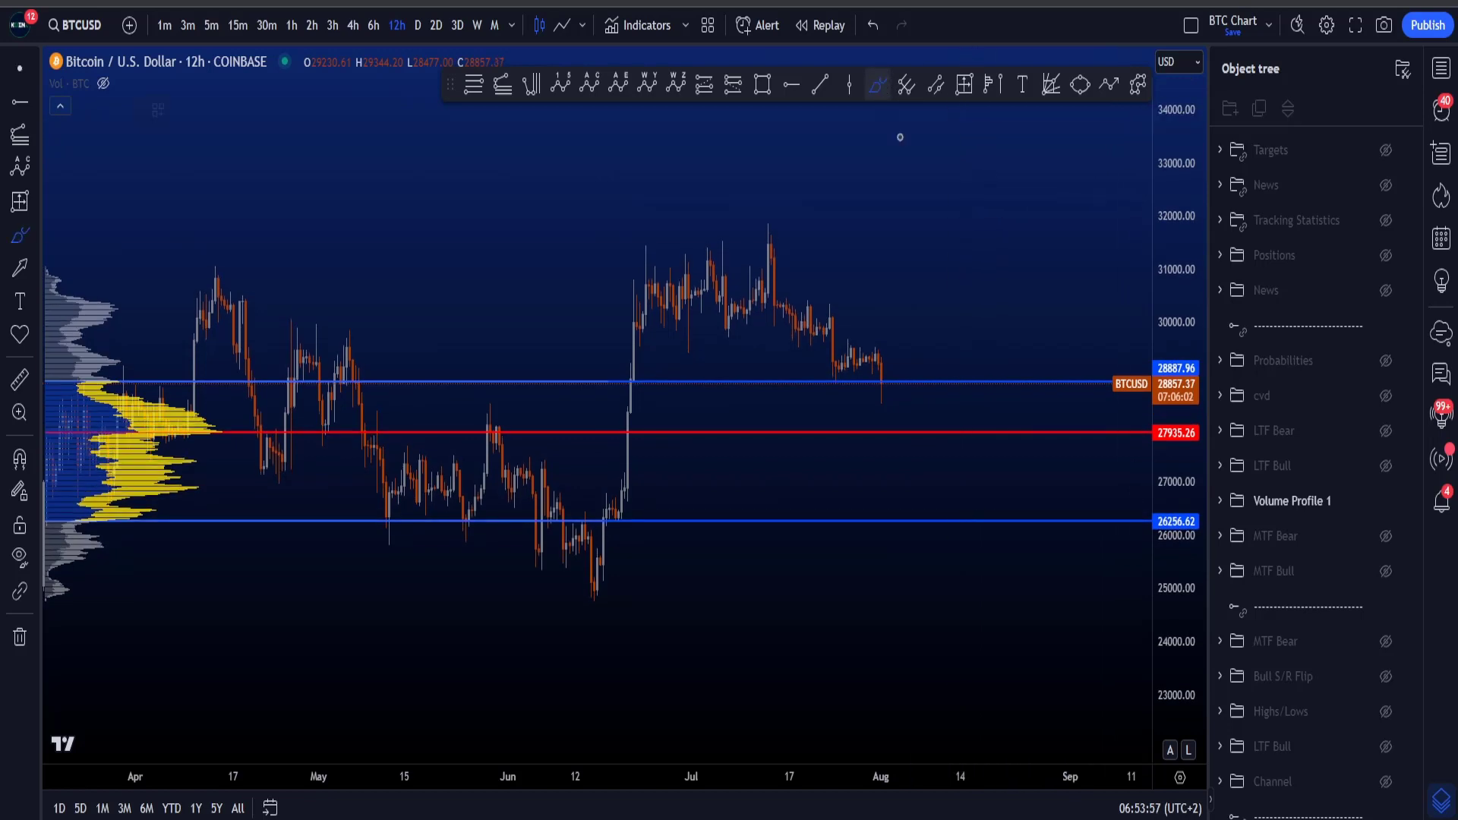
pyautogui.moveTo(600, 519)
pyautogui.mouseDown()
pyautogui.moveTo(663, 317)
pyautogui.moveTo(803, 330)
pyautogui.mouseUp()
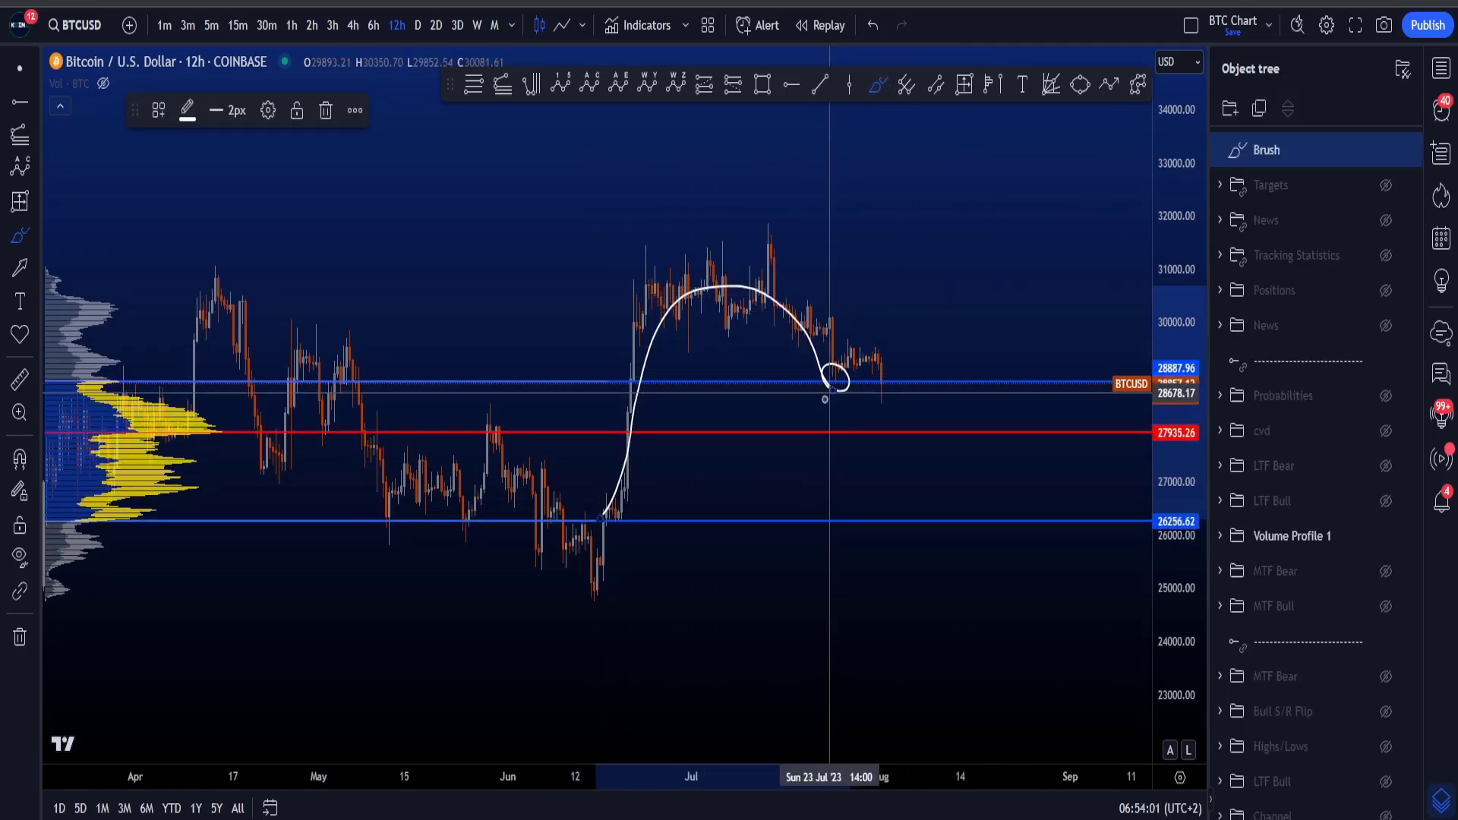
pyautogui.hotkey('ctrl', 'z')
pyautogui.scroll(-2, 782, 456)
pyautogui.moveTo(725, 551)
pyautogui.mouseDown()
pyautogui.moveTo(730, 348)
pyautogui.moveTo(254, 335)
pyautogui.moveTo(227, 558)
pyautogui.moveTo(739, 579)
pyautogui.moveTo(182, 456)
pyautogui.moveTo(706, 566)
pyautogui.moveTo(733, 387)
pyautogui.moveTo(976, 396)
pyautogui.mouseUp()
pyautogui.hotkey('ctrl', 'z')
# Step: Sketch and undo trial strokes, a vertical drop from near 29700, and a loop near 29000
pyautogui.moveTo(813, 419); pyautogui.dragTo(913, 433)
pyautogui.moveTo(777, 551); pyautogui.dragTo(976, 550)
pyautogui.hotkey('ctrl', 'z')
pyautogui.hotkey('ctrl', 'z')
pyautogui.hotkey('ctrl', 'z')
pyautogui.hotkey('ctrl', 'z')
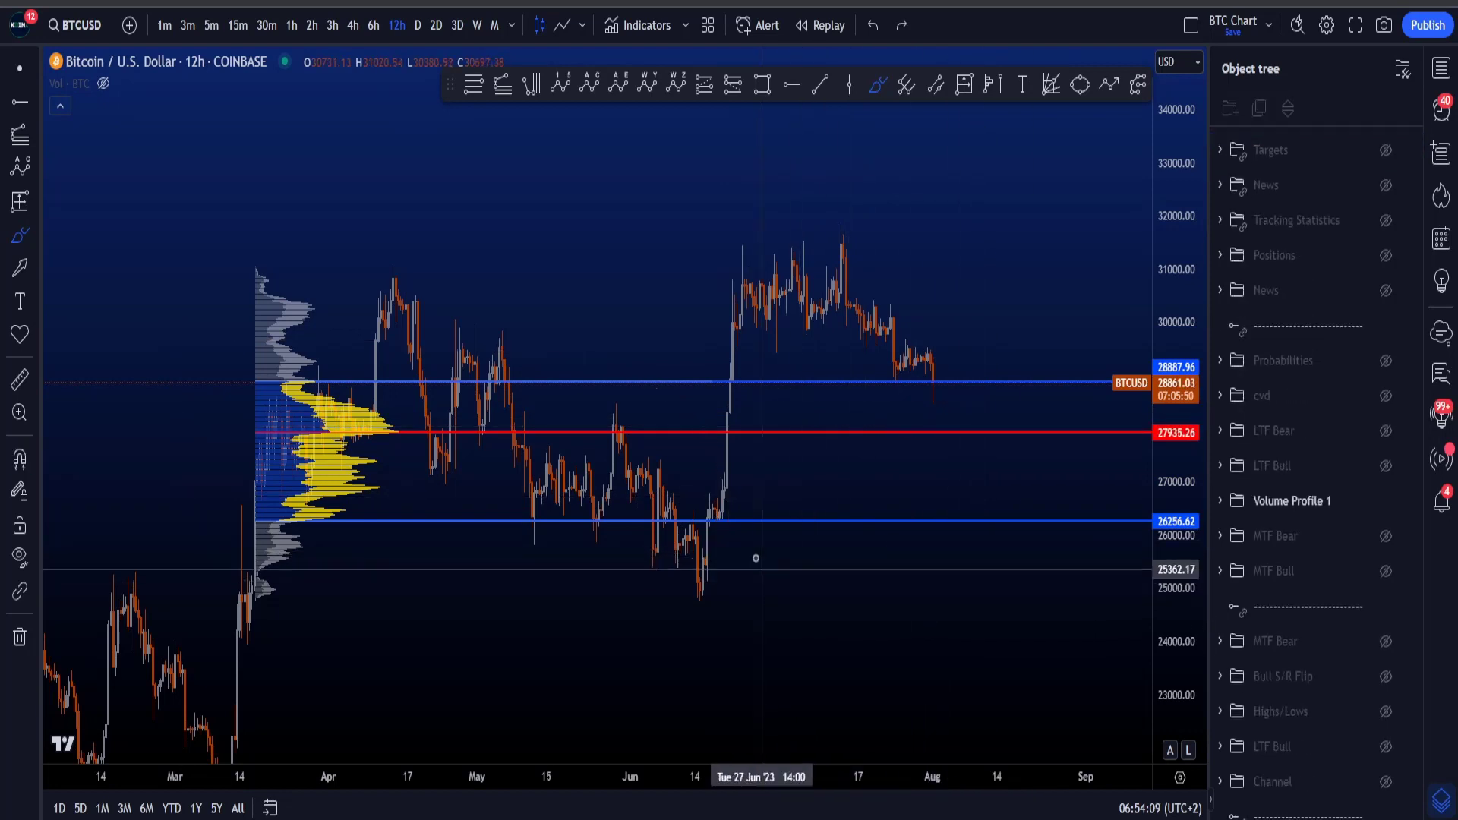
pyautogui.moveTo(731, 358); pyautogui.dragTo(734, 566)
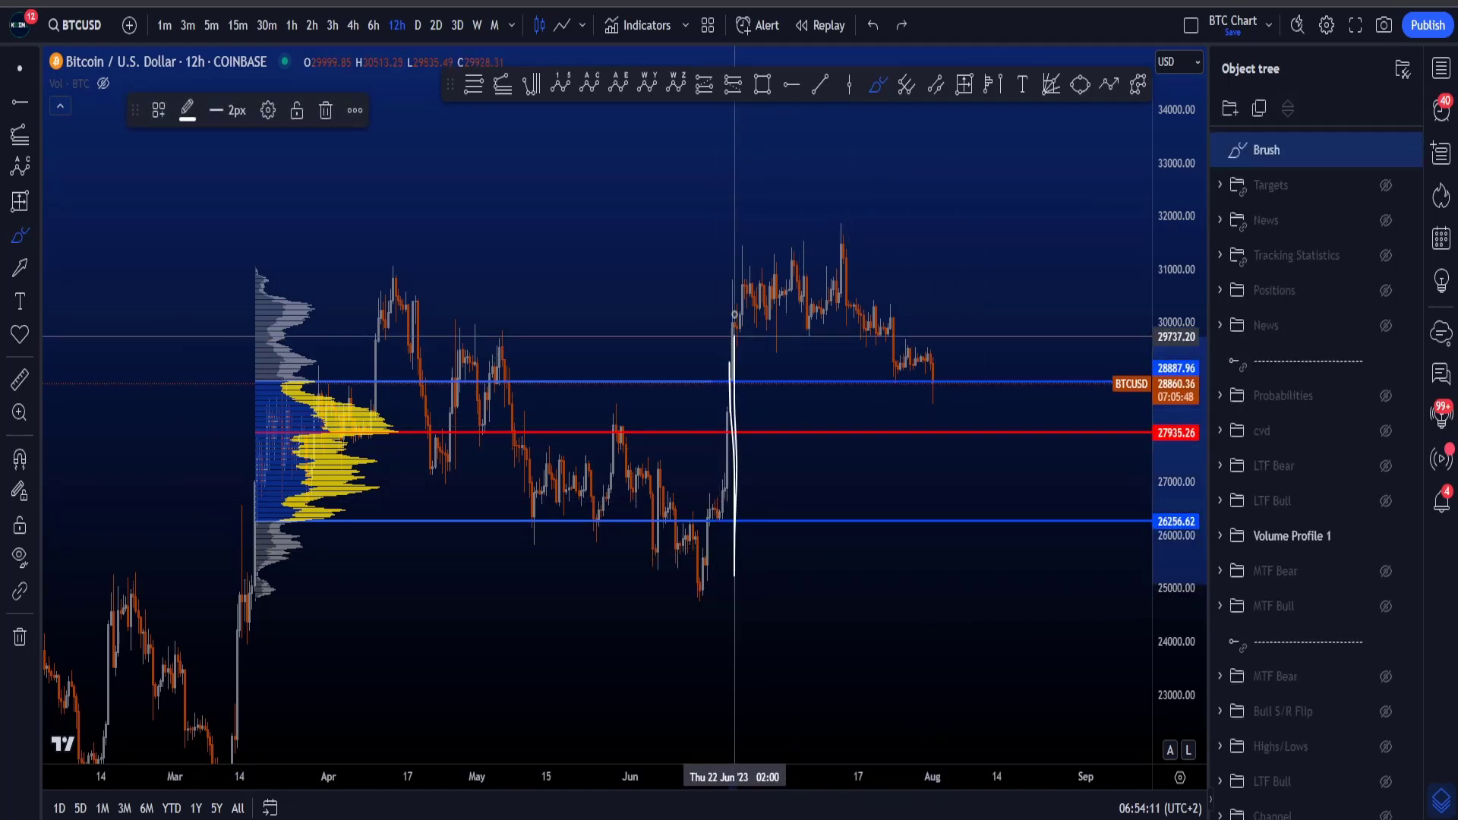
pyautogui.hotkey('ctrl', 'z')
pyautogui.moveTo(1174, 486); pyautogui.dragTo(1173, 357)
pyautogui.scroll(2, 915, 396)
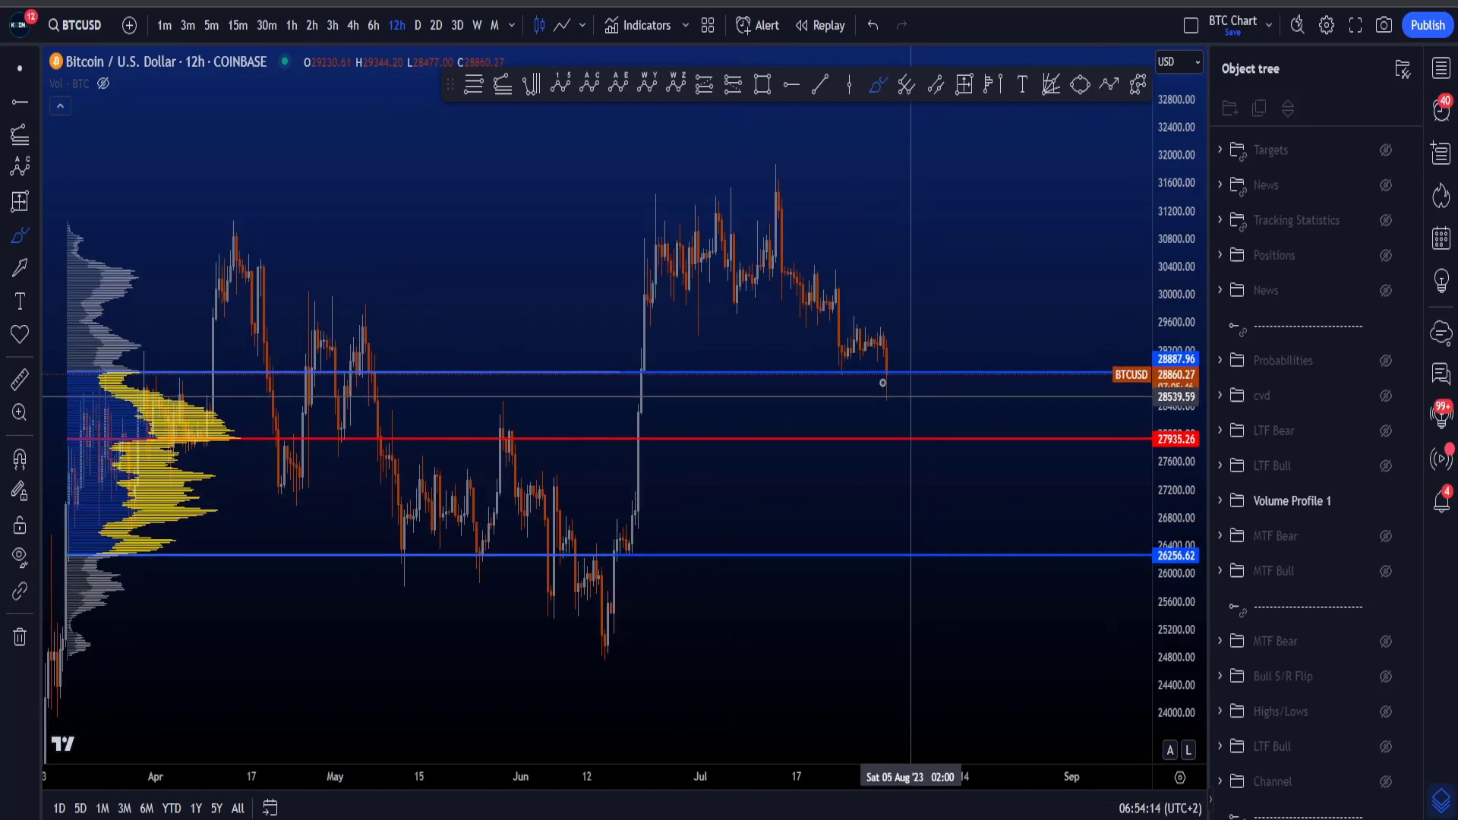
pyautogui.moveTo(849, 358)
pyautogui.mouseDown()
pyautogui.moveTo(859, 326)
pyautogui.moveTo(883, 339)
pyautogui.mouseUp()
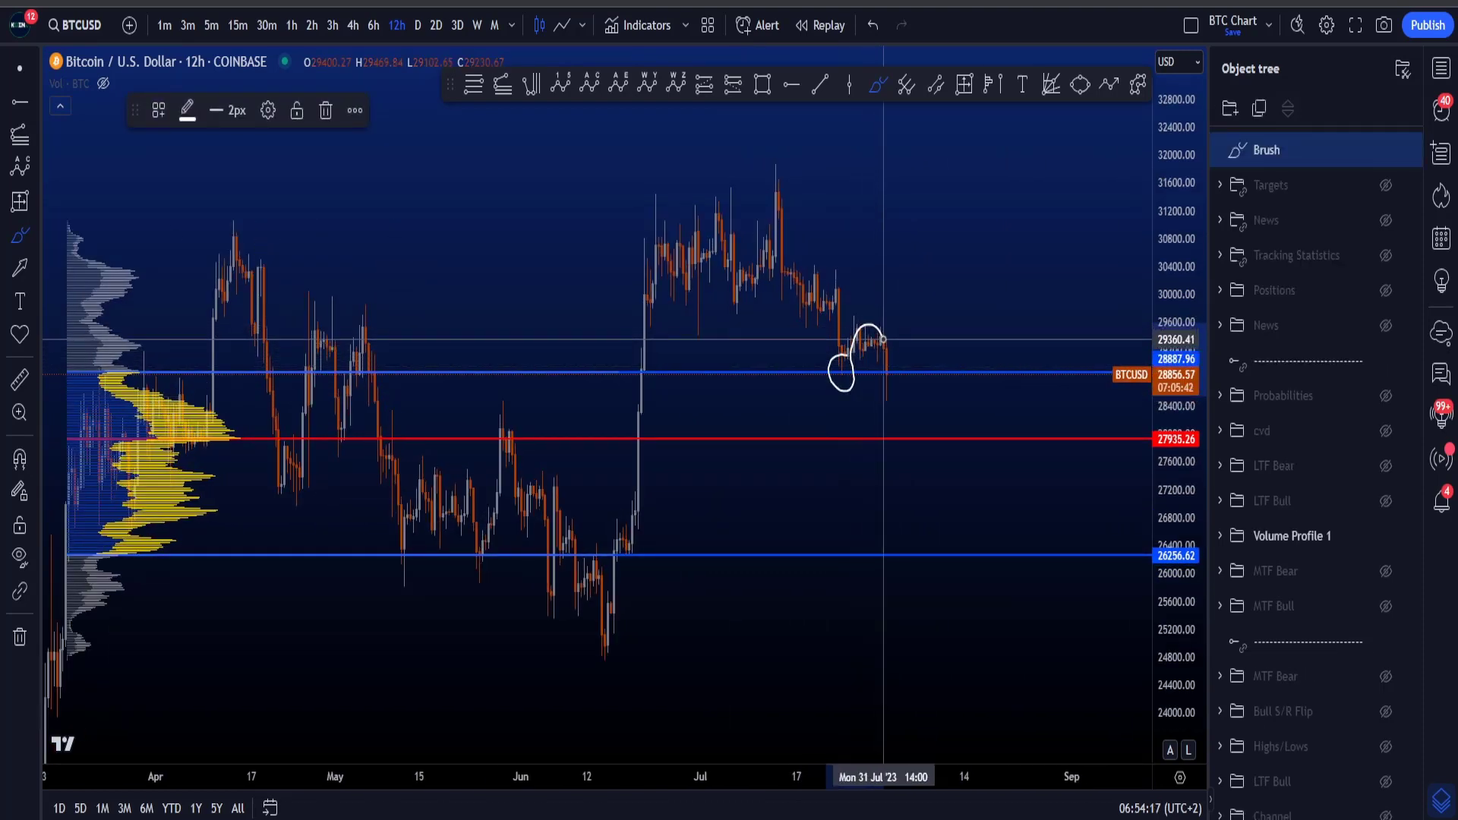
pyautogui.hotkey('ctrl', 'z')
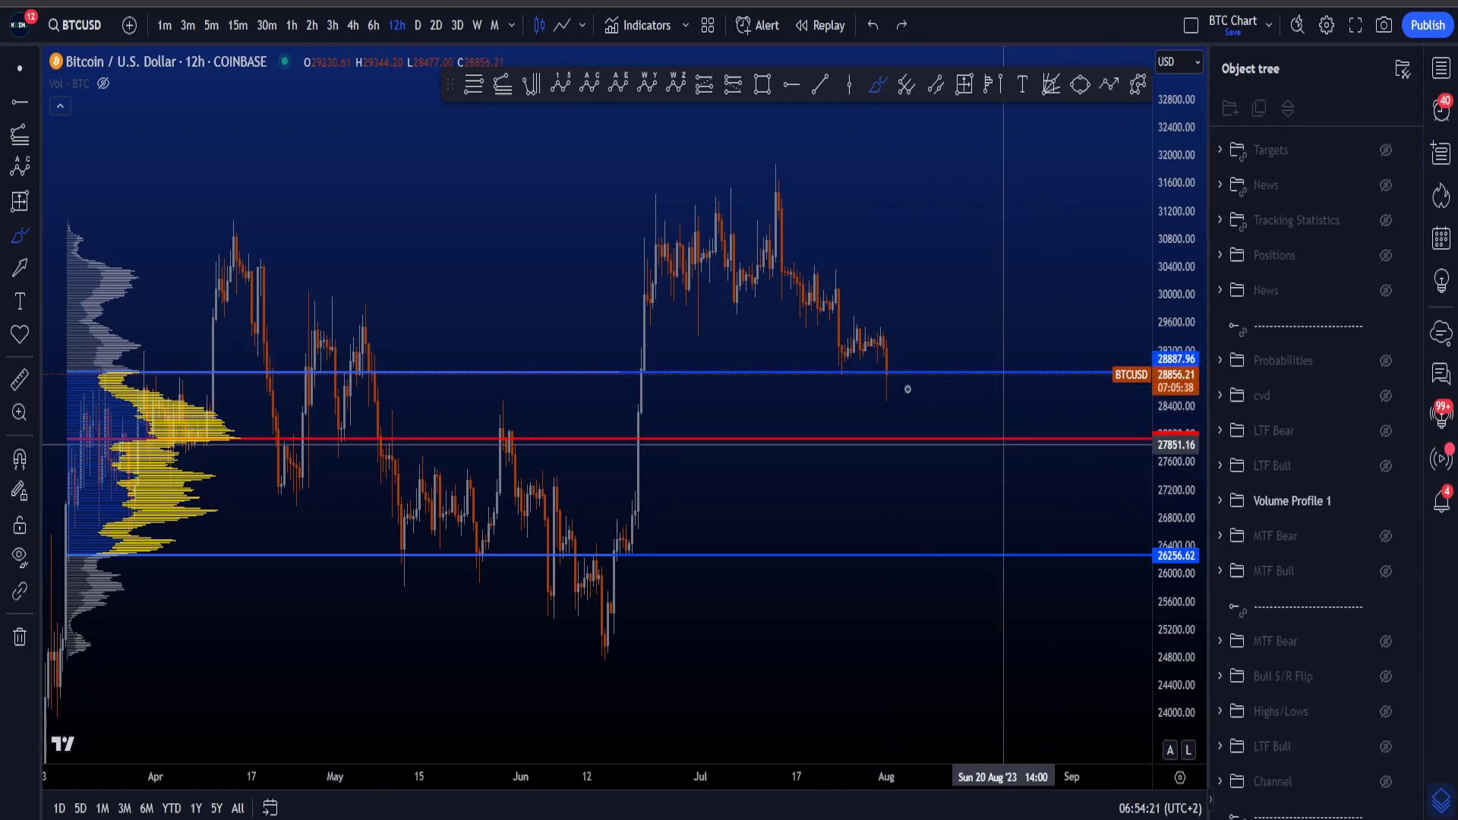
# Step: Trial-mark 28850, 27935 and 26256 and a dip-and-bounce path, then sketch a short path near price
pyautogui.moveTo(849, 374); pyautogui.dragTo(929, 379)
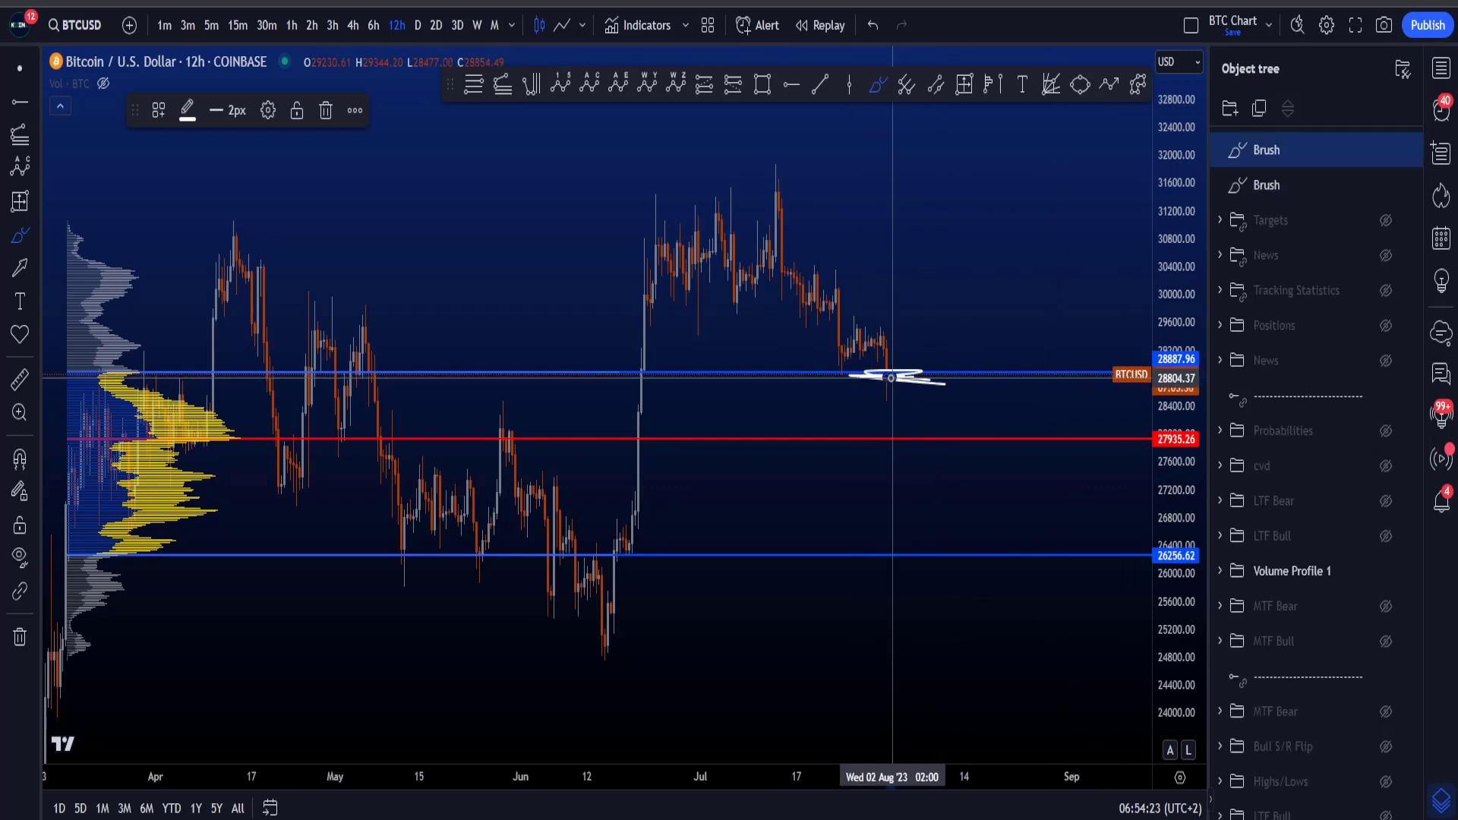
pyautogui.hotkey('ctrl', 'z')
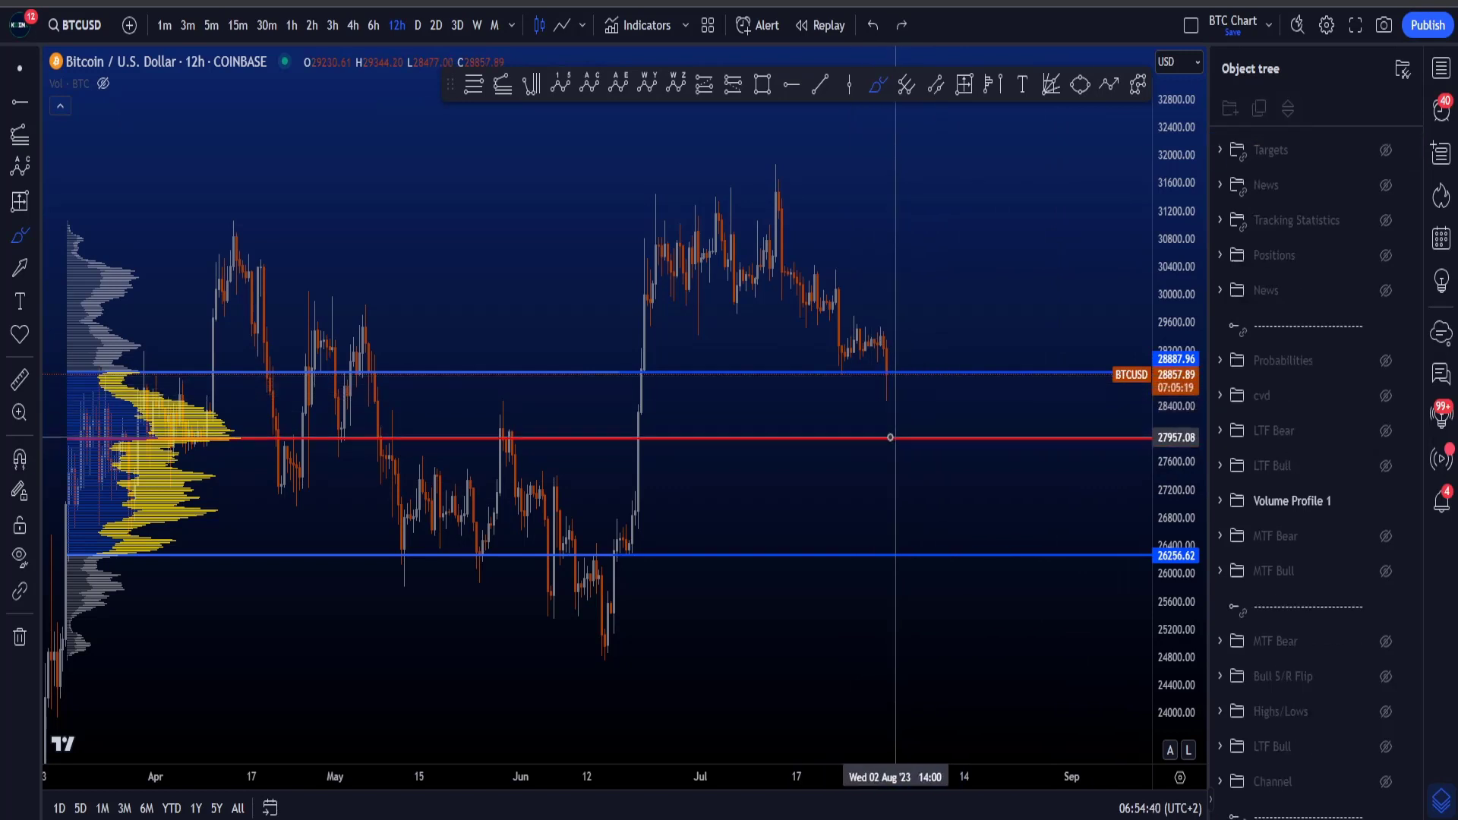
pyautogui.moveTo(914, 436); pyautogui.dragTo(873, 437)
pyautogui.hotkey('ctrl', 'z')
pyautogui.moveTo(932, 553); pyautogui.dragTo(890, 553)
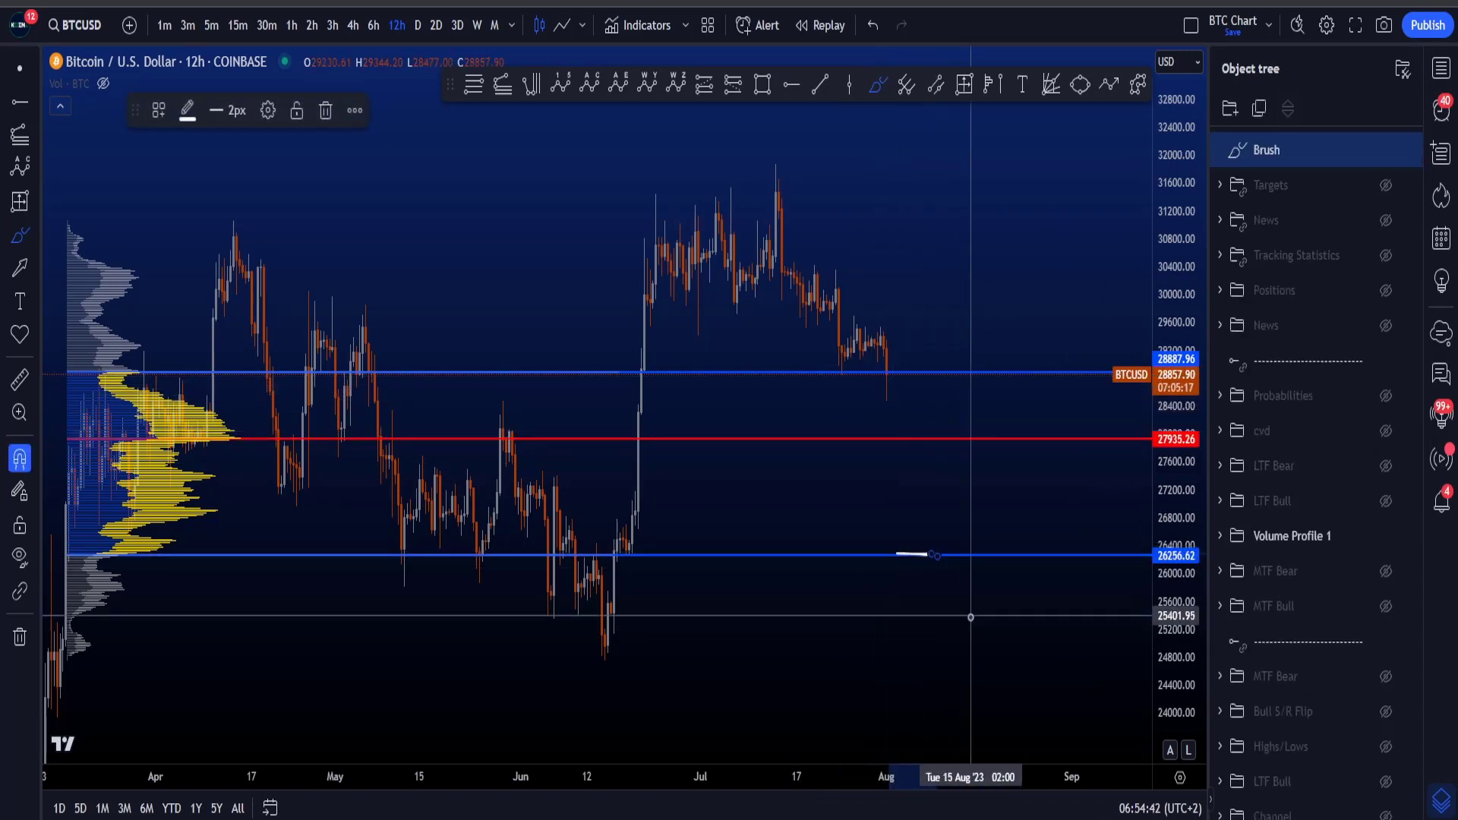
pyautogui.hotkey('ctrl', 'z')
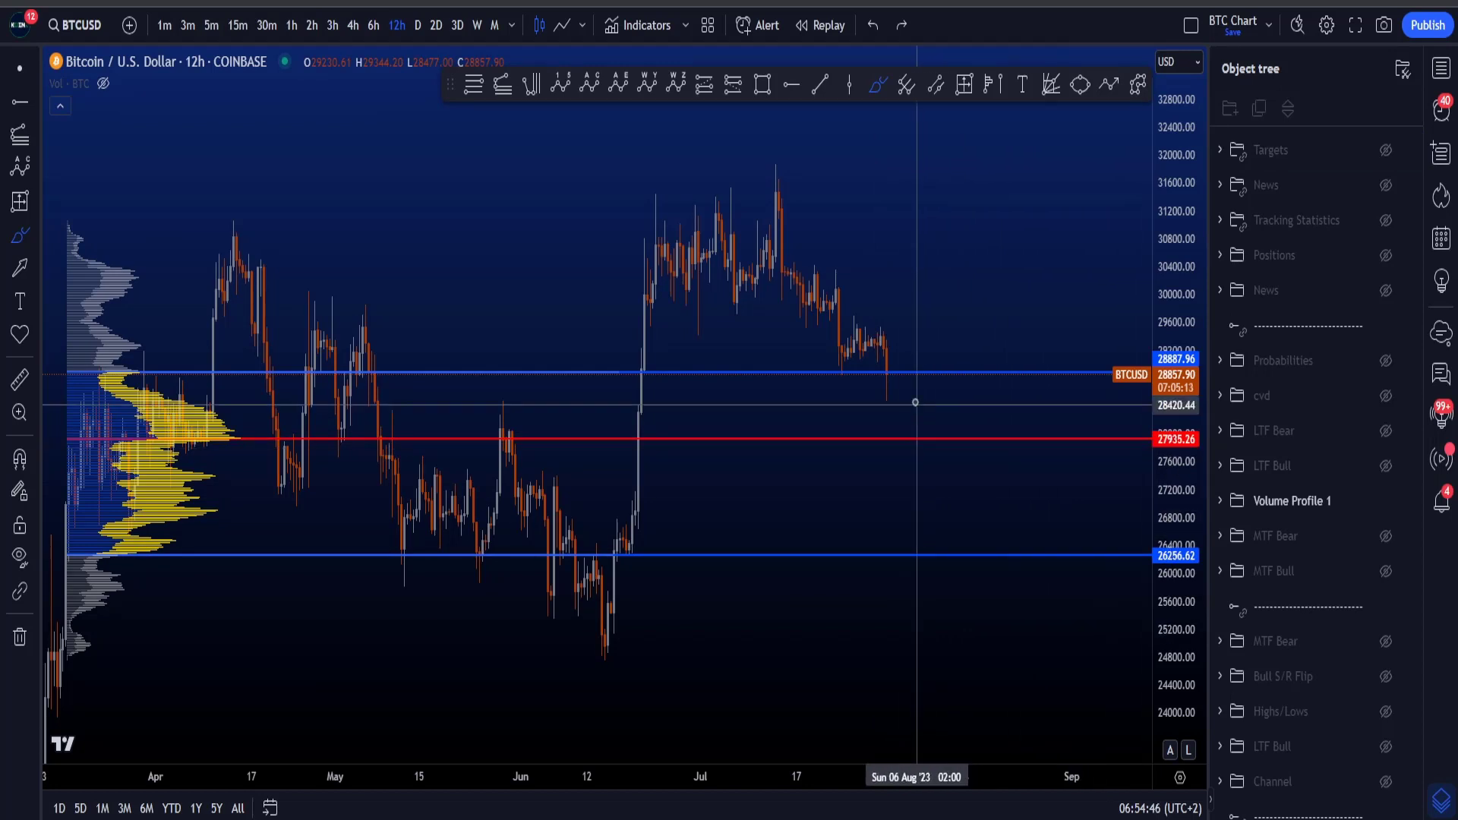
pyautogui.moveTo(886, 376); pyautogui.dragTo(921, 389)
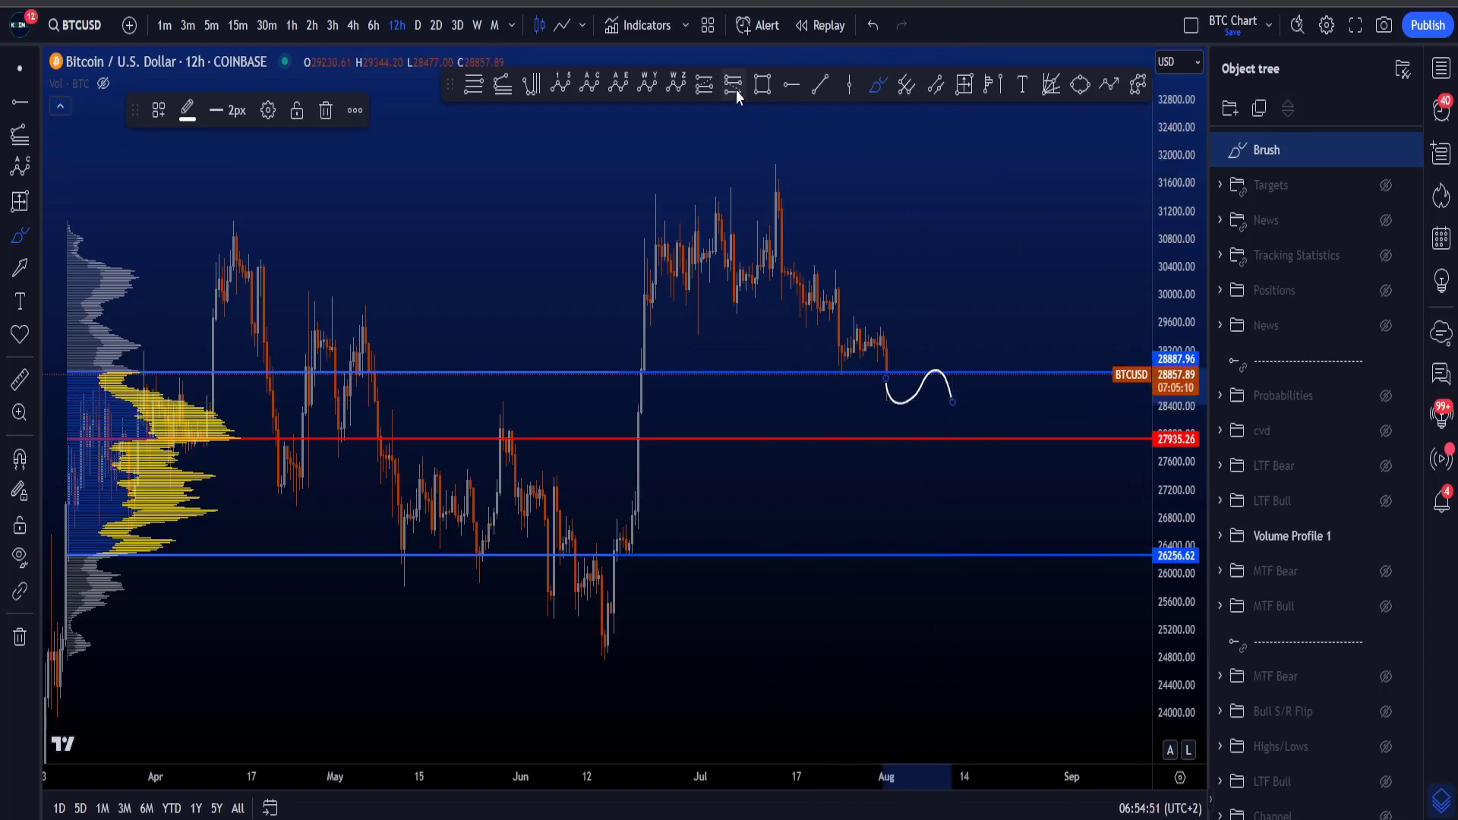
pyautogui.hotkey('ctrl', 'z')
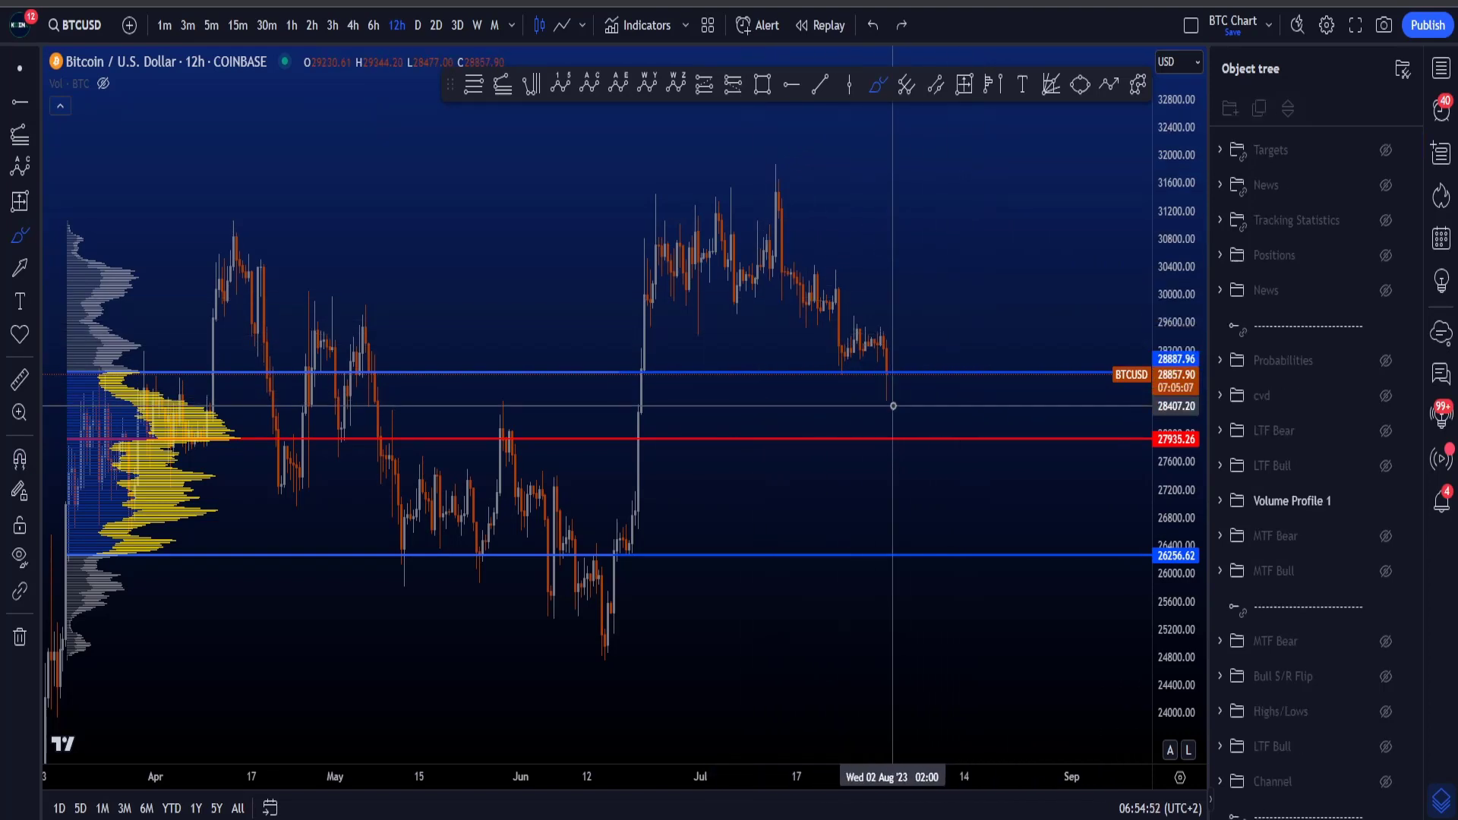
pyautogui.moveTo(870, 379); pyautogui.dragTo(894, 375)
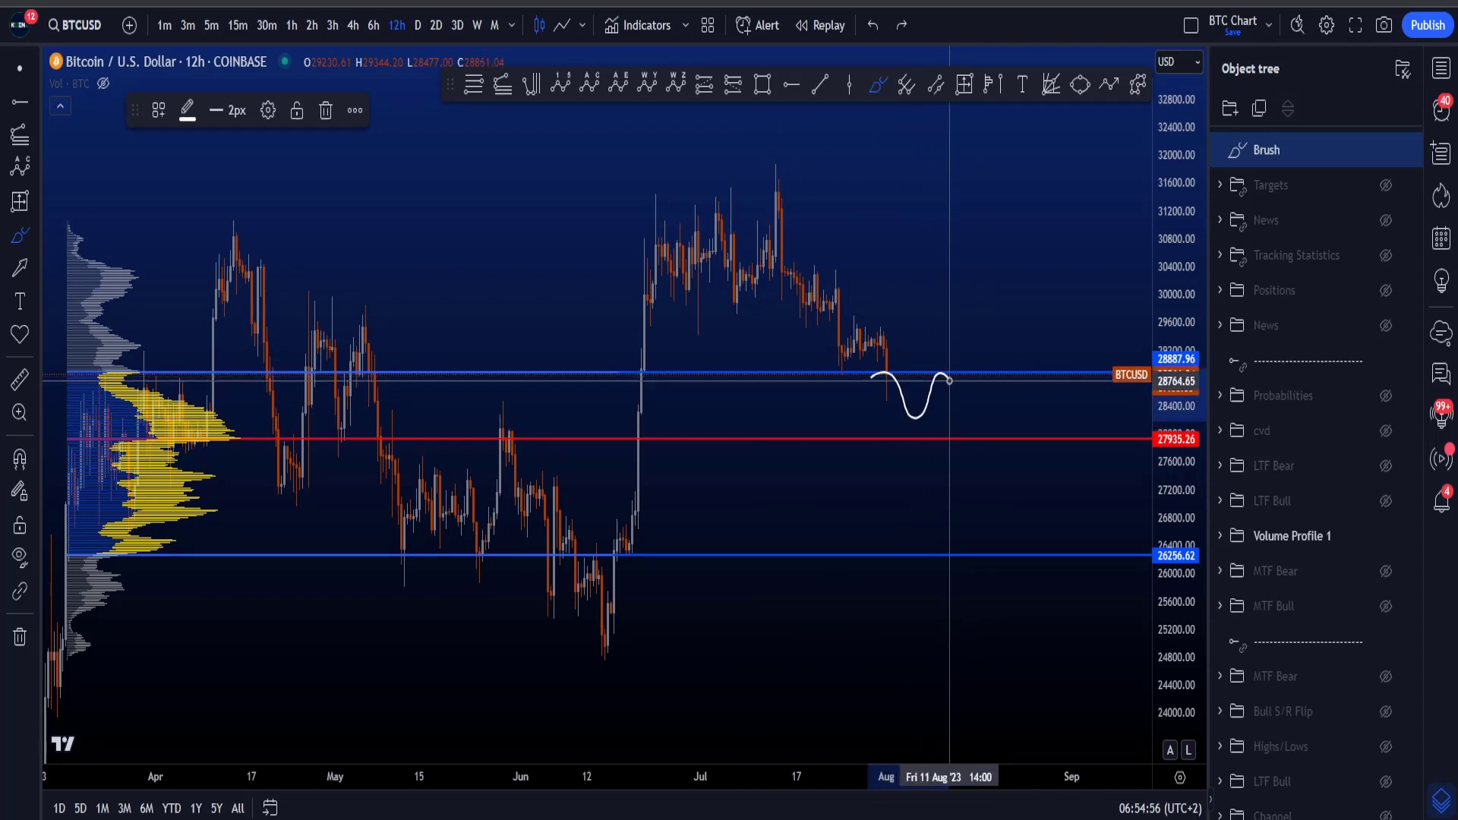
# Step: Place a short position with its stop at 30512, then delete it and the wave sketch near price
pyautogui.click(734, 85)
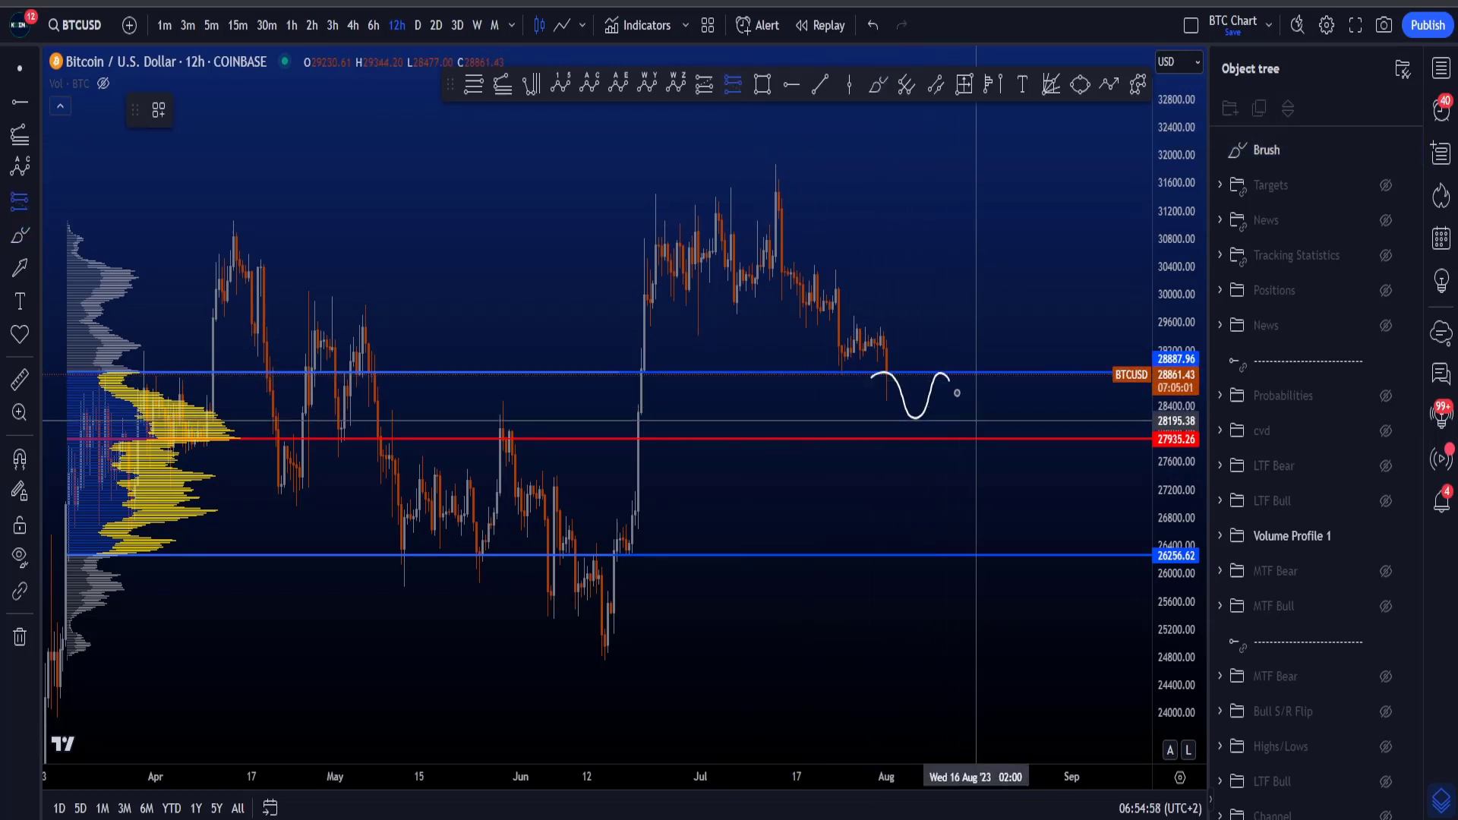
pyautogui.click(941, 368)
pyautogui.moveTo(940, 221)
pyautogui.mouseDown()
pyautogui.moveTo(937, 275)
pyautogui.moveTo(937, 258)
pyautogui.mouseUp()
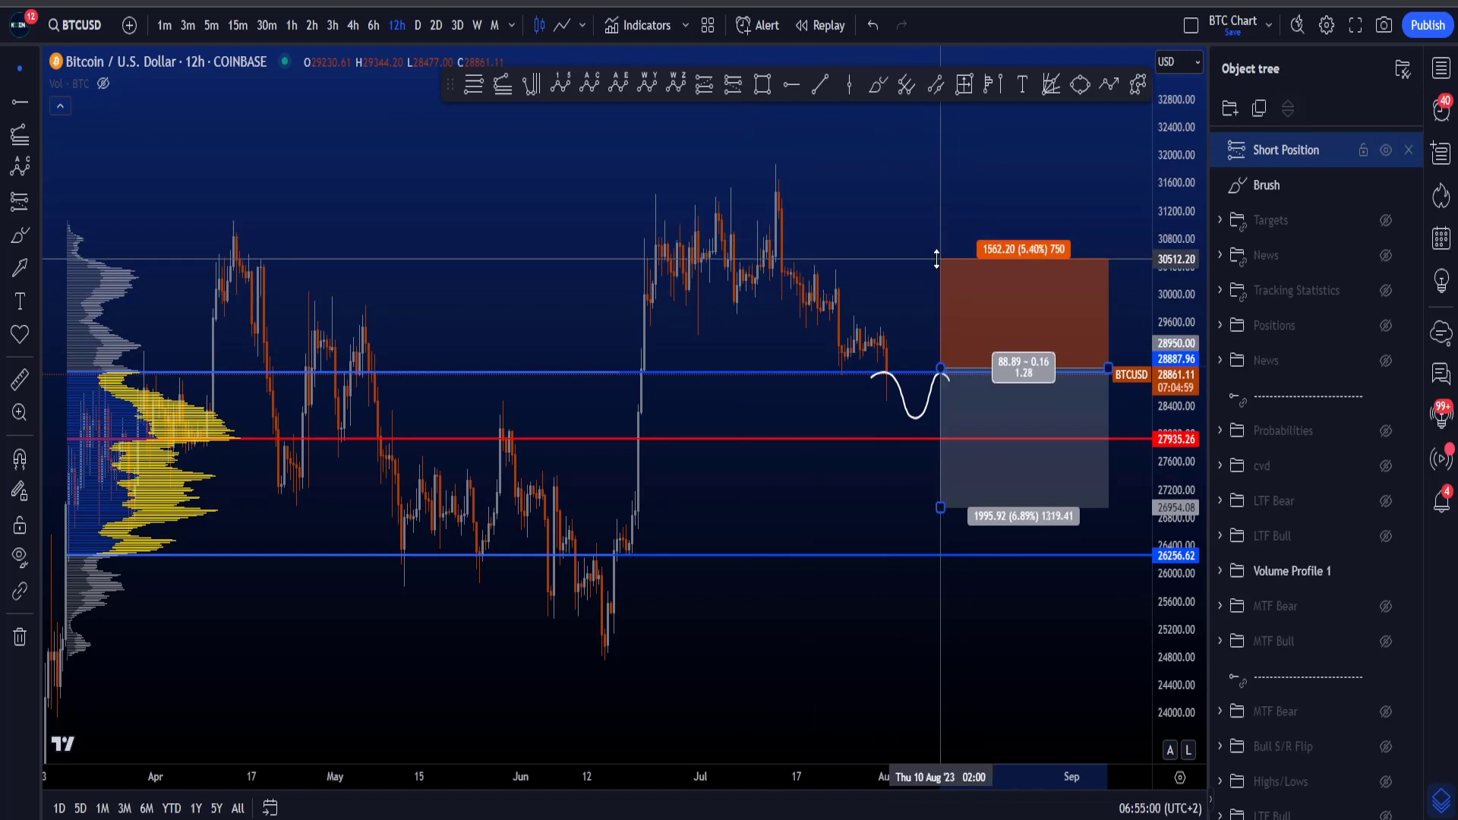
pyautogui.press('Delete')
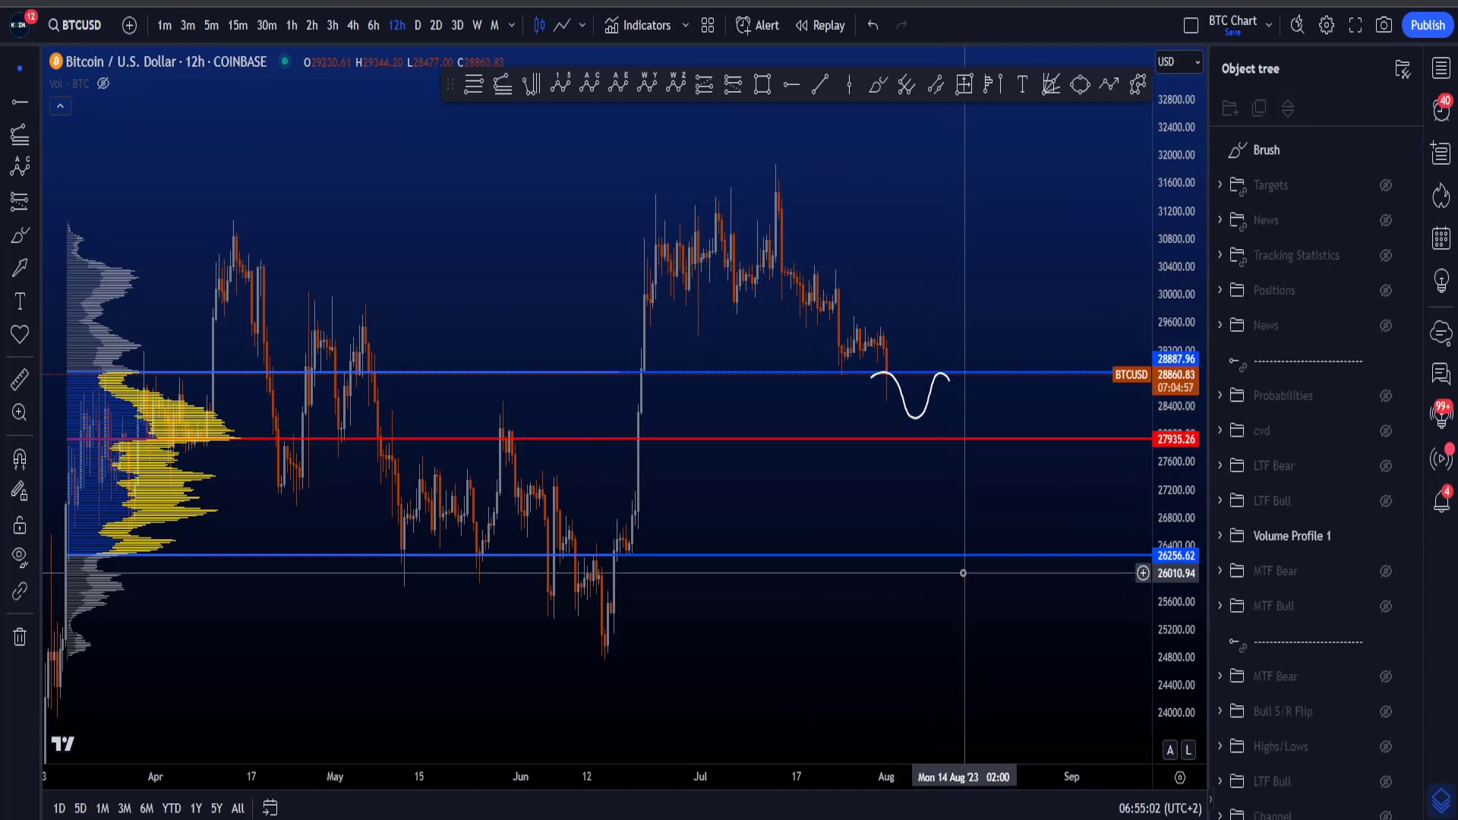
pyautogui.click(927, 417)
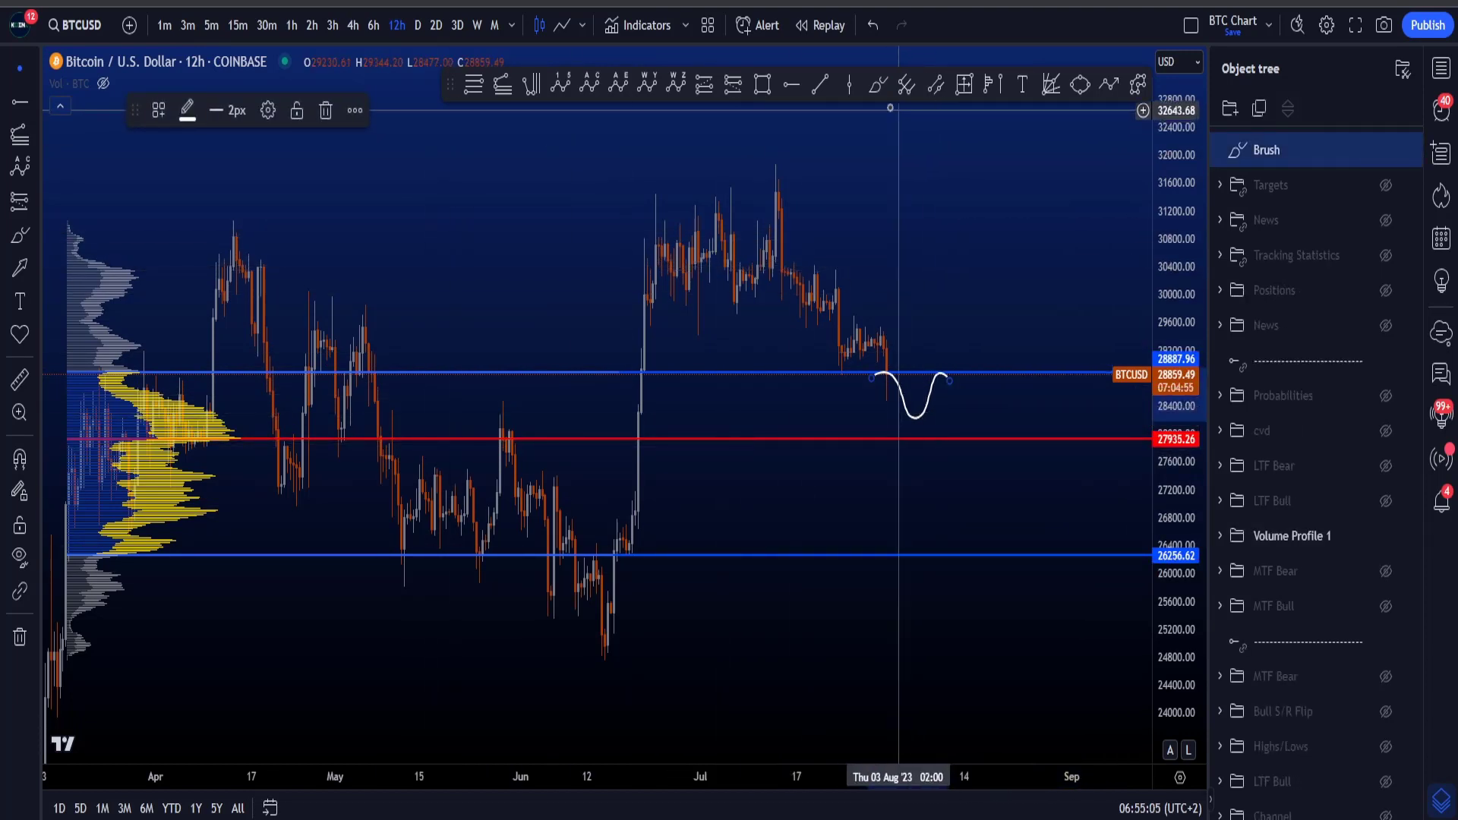
pyautogui.press('Delete')
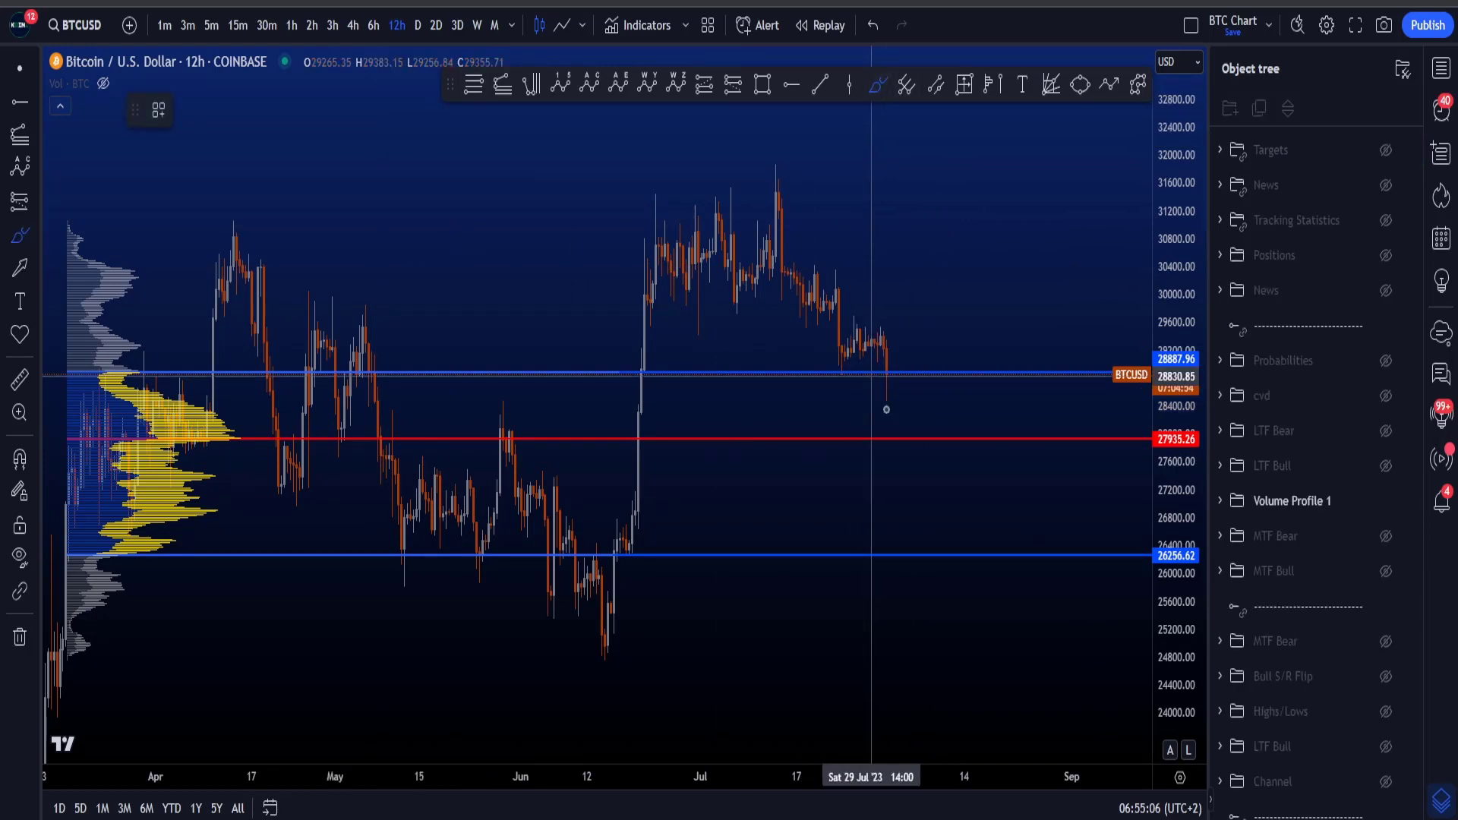
# Step: Sketch a hook path and strokes near 28900, the red line and lower blue line, undoing all
pyautogui.moveTo(881, 372); pyautogui.dragTo(920, 372)
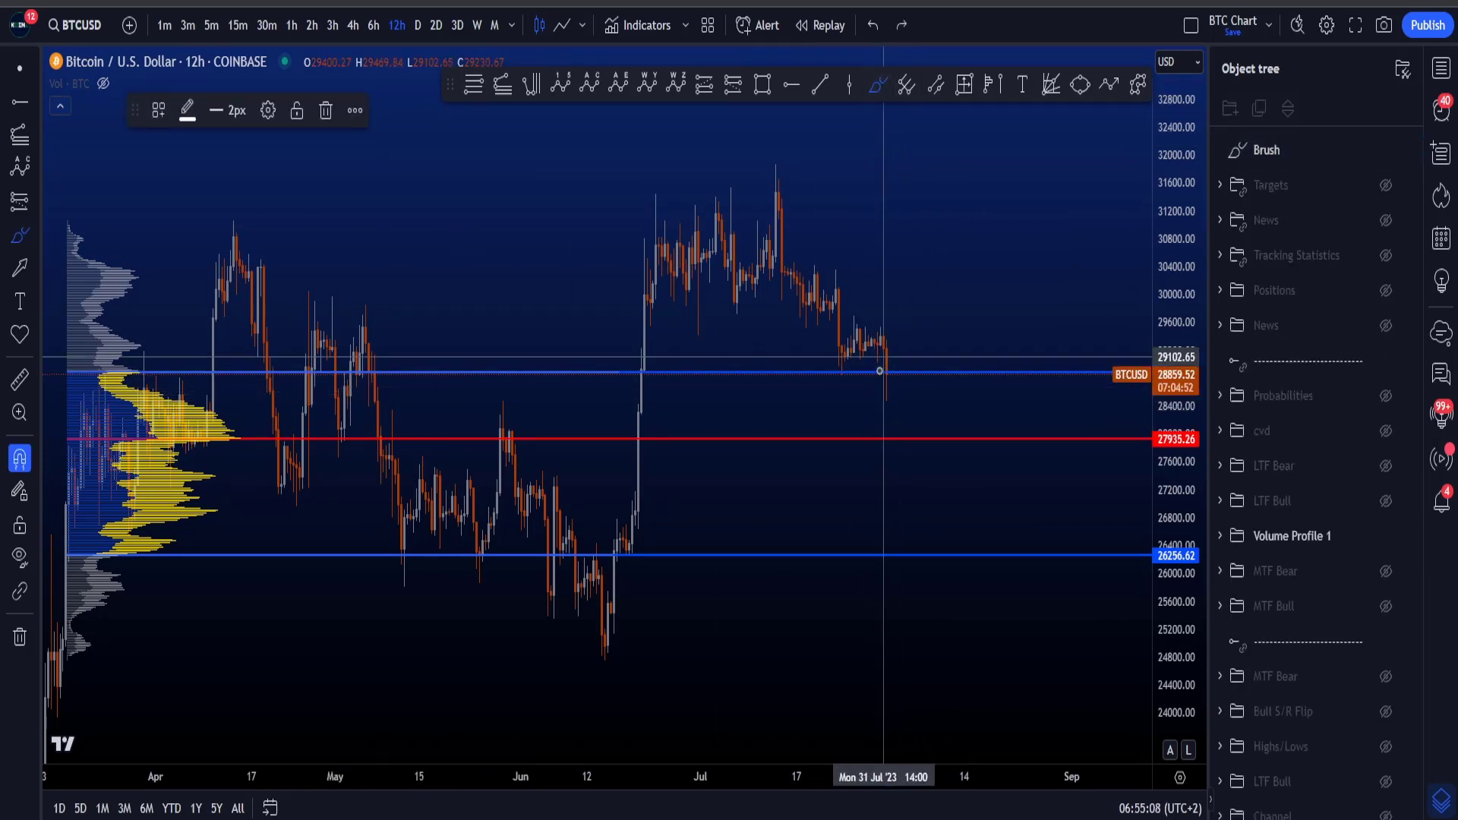
pyautogui.moveTo(844, 406); pyautogui.dragTo(949, 410)
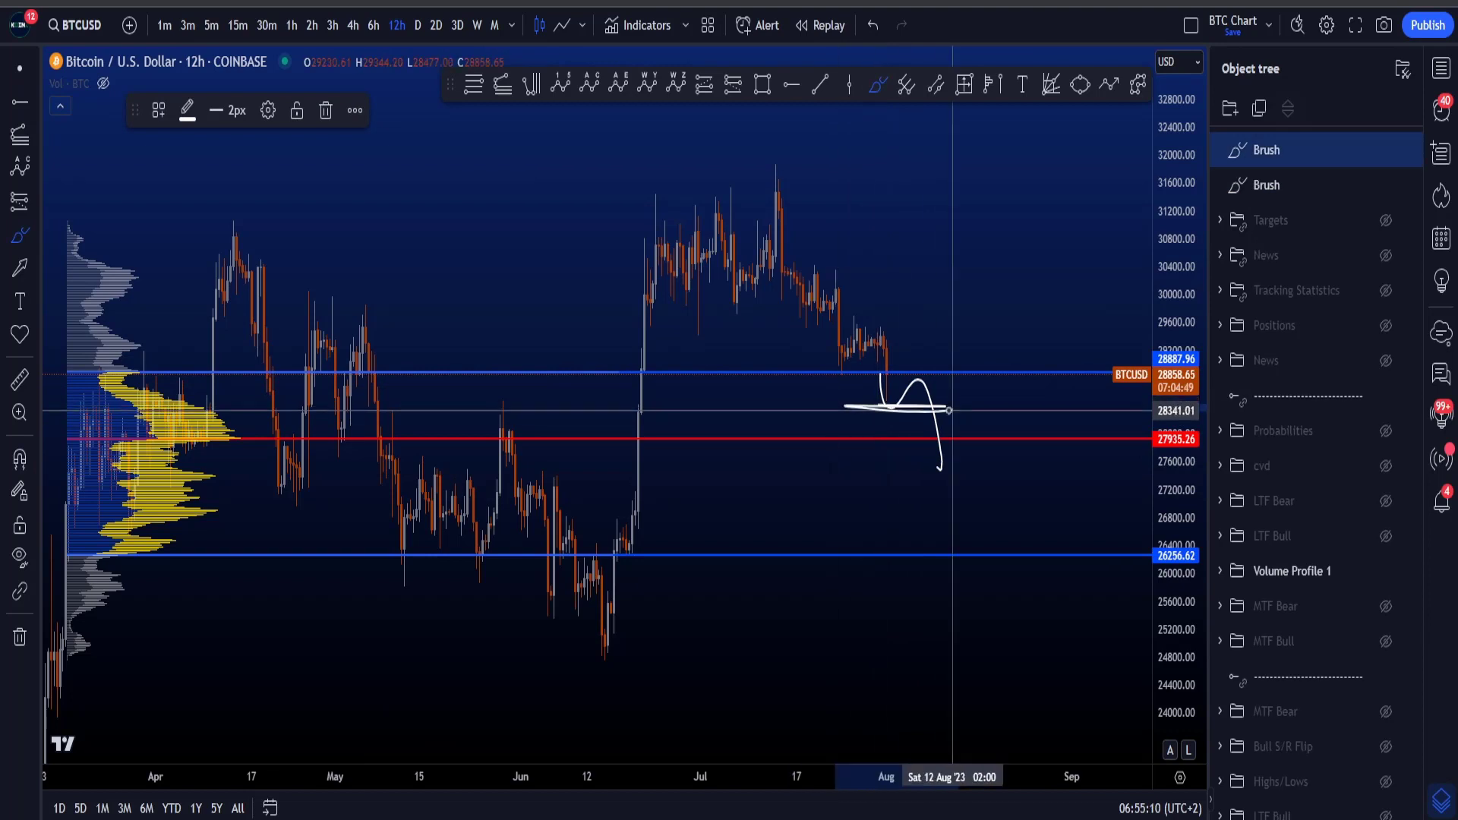
pyautogui.hotkey('ctrl', 'z')
pyautogui.moveTo(886, 331)
pyautogui.mouseDown()
pyautogui.moveTo(926, 382)
pyautogui.moveTo(959, 394)
pyautogui.mouseUp()
pyautogui.hotkey('ctrl', 'z')
pyautogui.hotkey('ctrl', 'z')
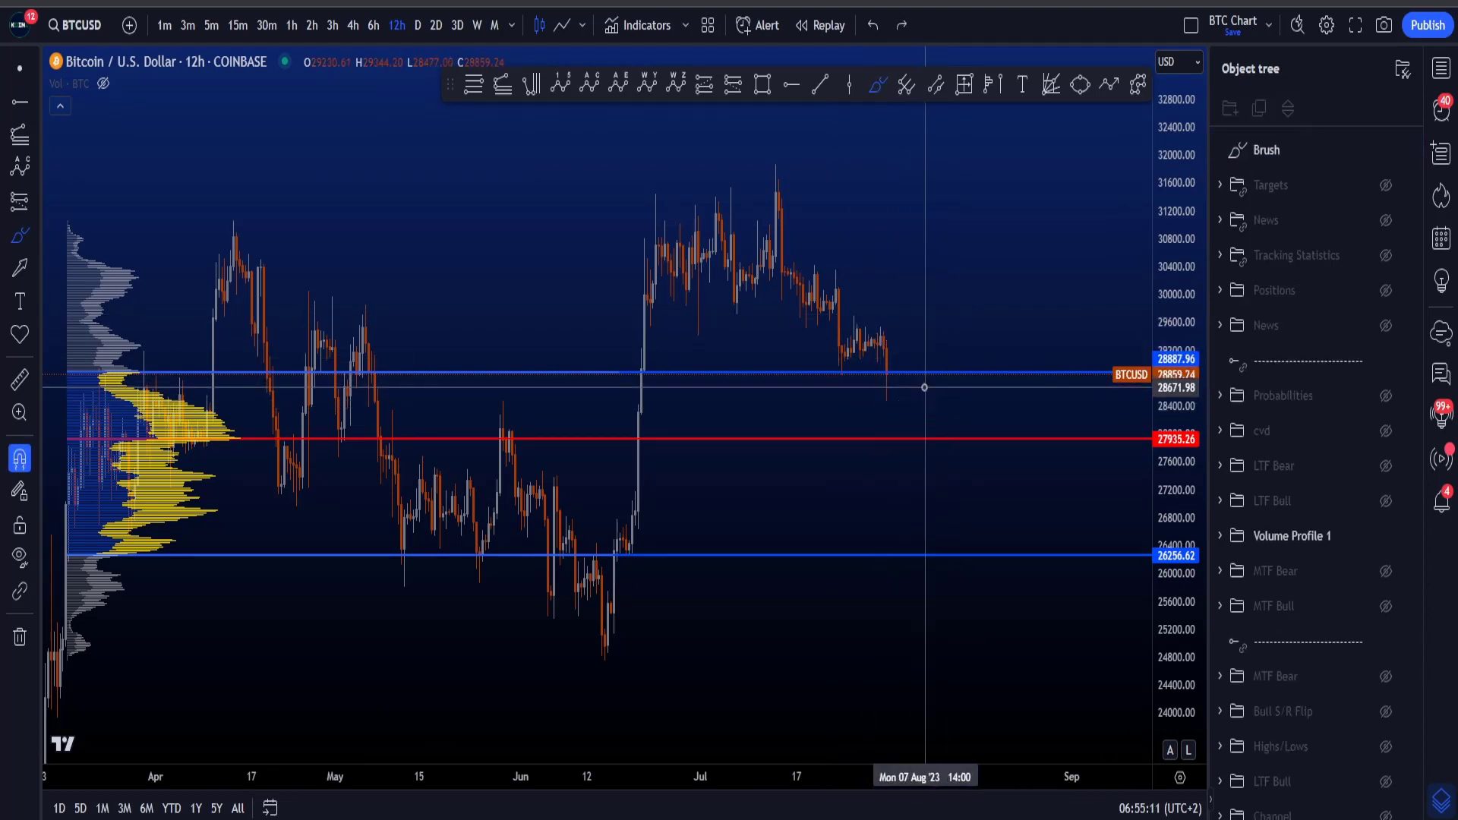
pyautogui.moveTo(1170, 403); pyautogui.dragTo(995, 478)
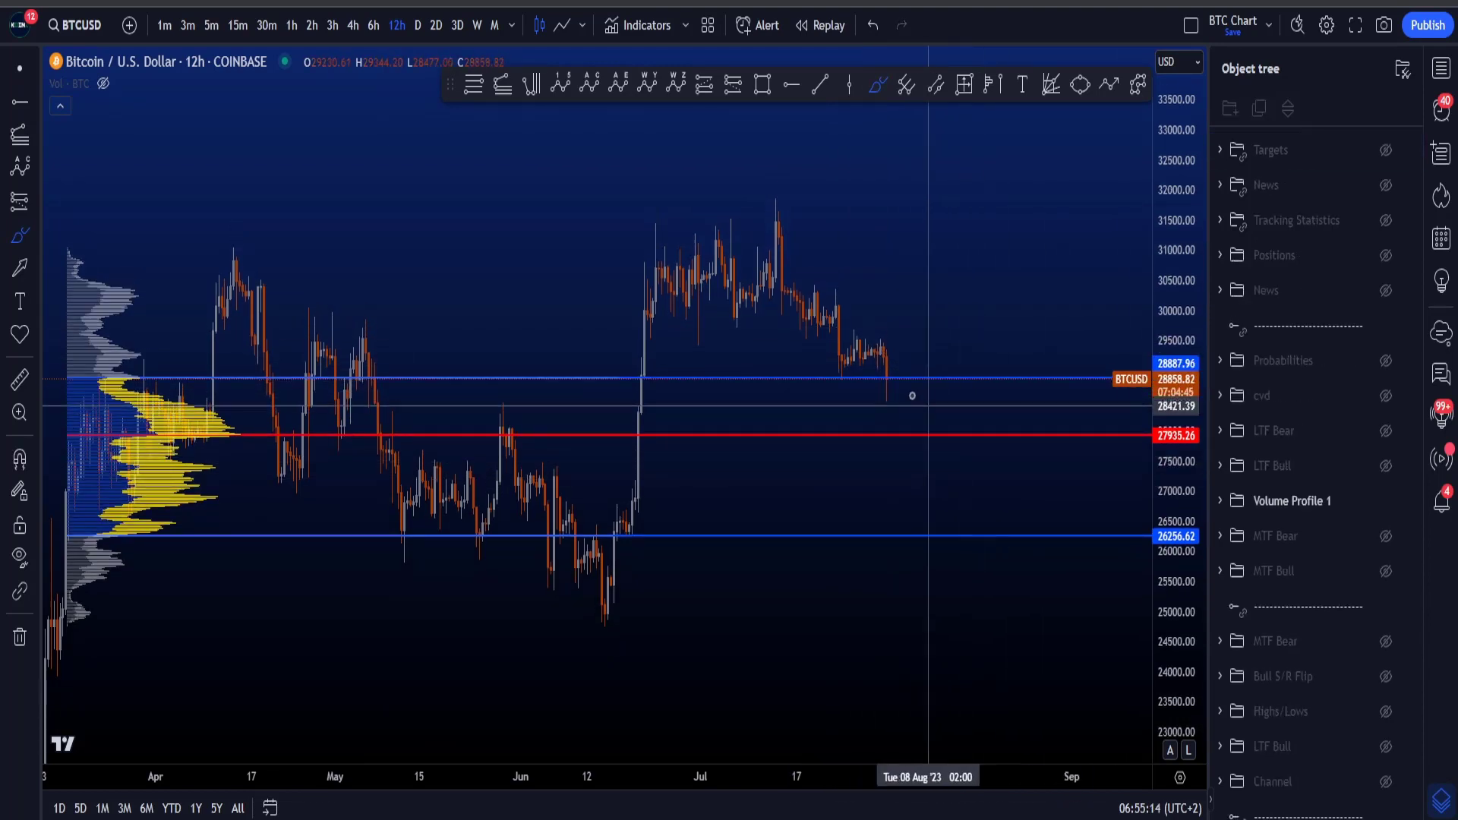
pyautogui.moveTo(884, 378); pyautogui.dragTo(938, 385)
pyautogui.hotkey('ctrl', 'z')
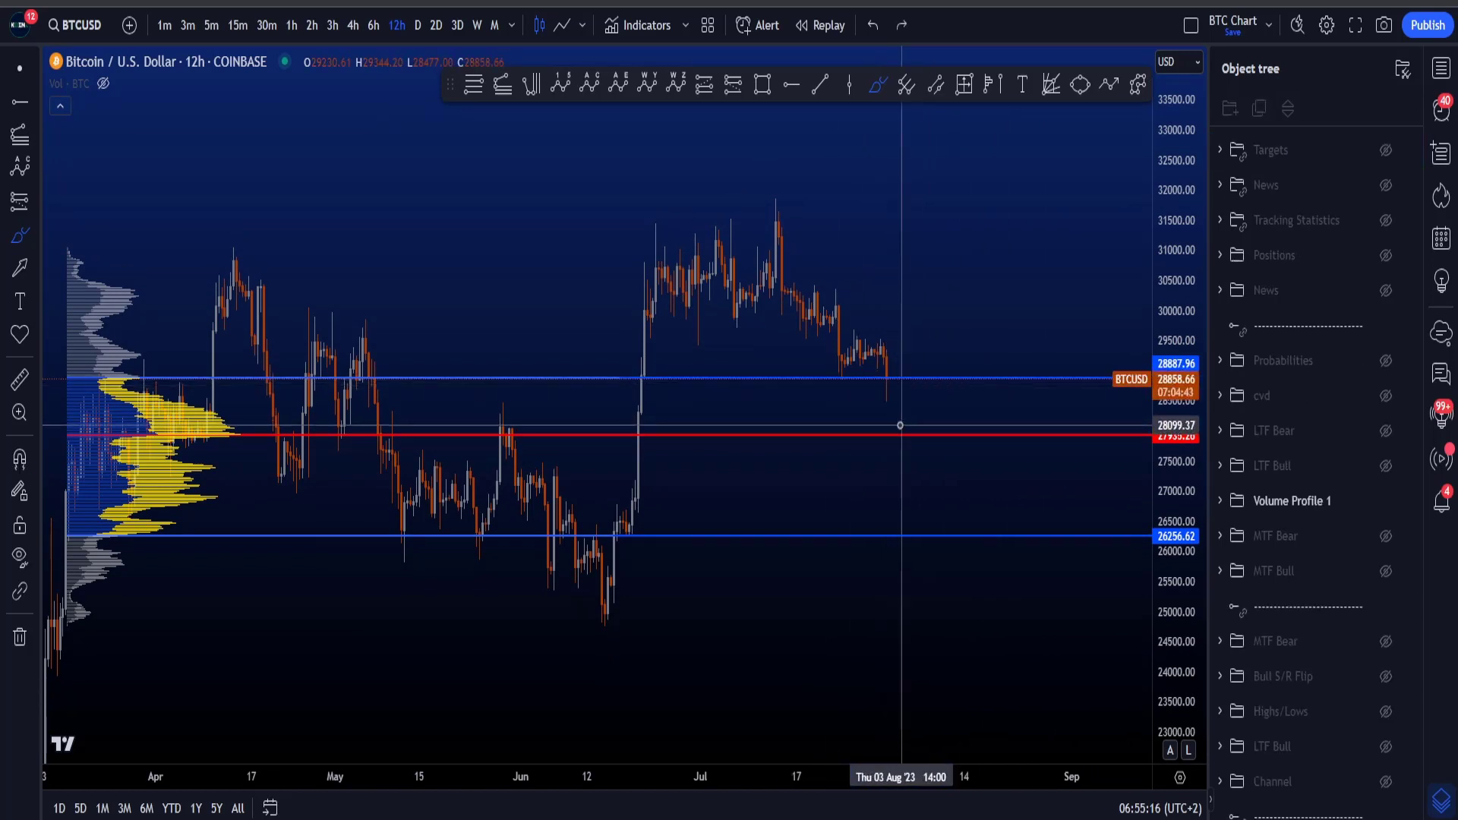
pyautogui.moveTo(914, 434)
pyautogui.mouseDown()
pyautogui.moveTo(864, 437)
pyautogui.moveTo(905, 438)
pyautogui.mouseUp()
pyautogui.hotkey('ctrl', 'z')
pyautogui.moveTo(922, 537); pyautogui.dragTo(875, 529)
pyautogui.hotkey('ctrl', 'z')
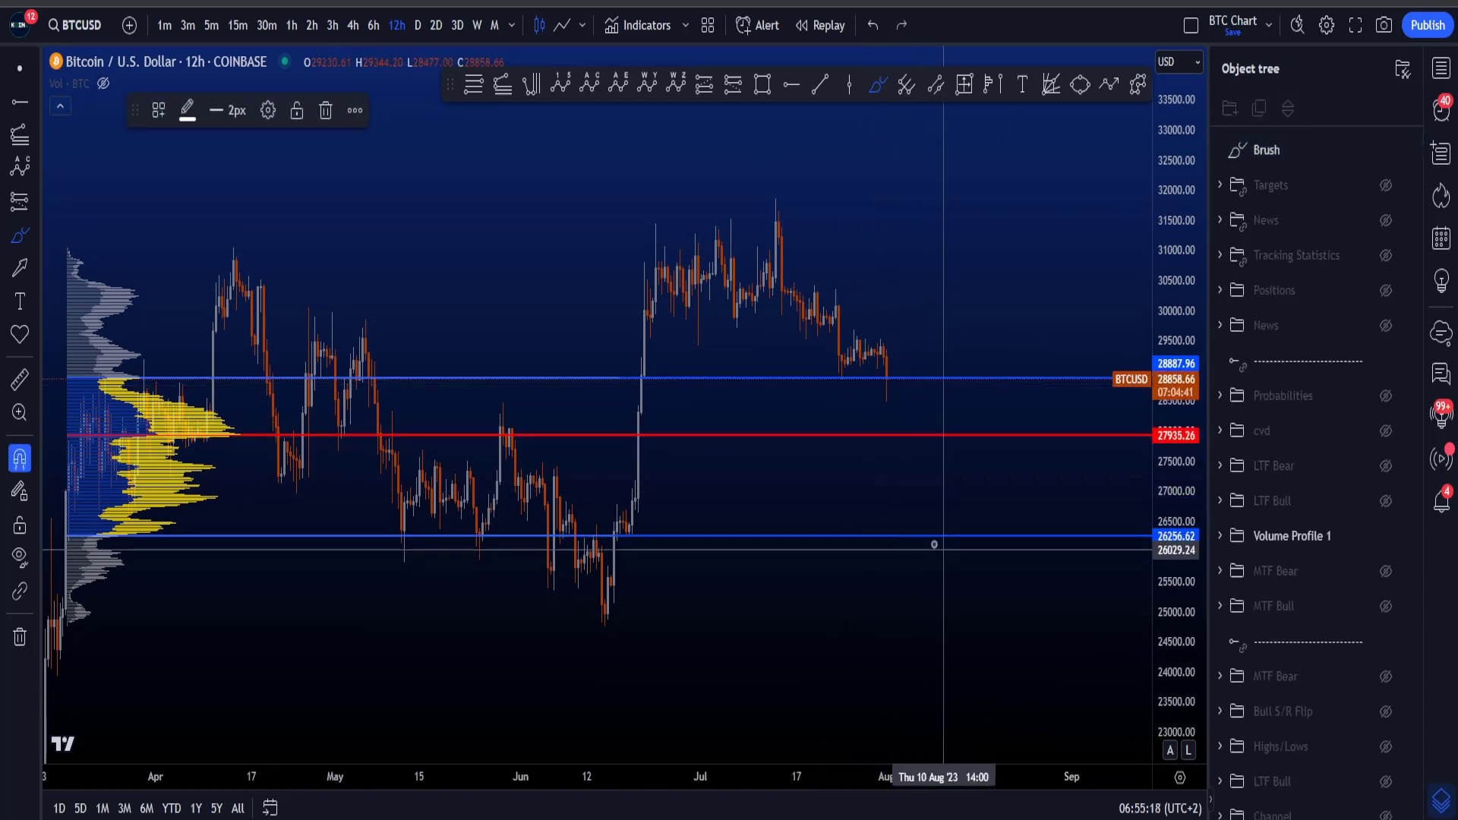
# Step: Unhide the Targets zones, select the d n zone, widen the range to 22000–32000, and hide Volume Profile 1
pyautogui.click(1385, 150)
pyautogui.scroll(3, 1190, 553)
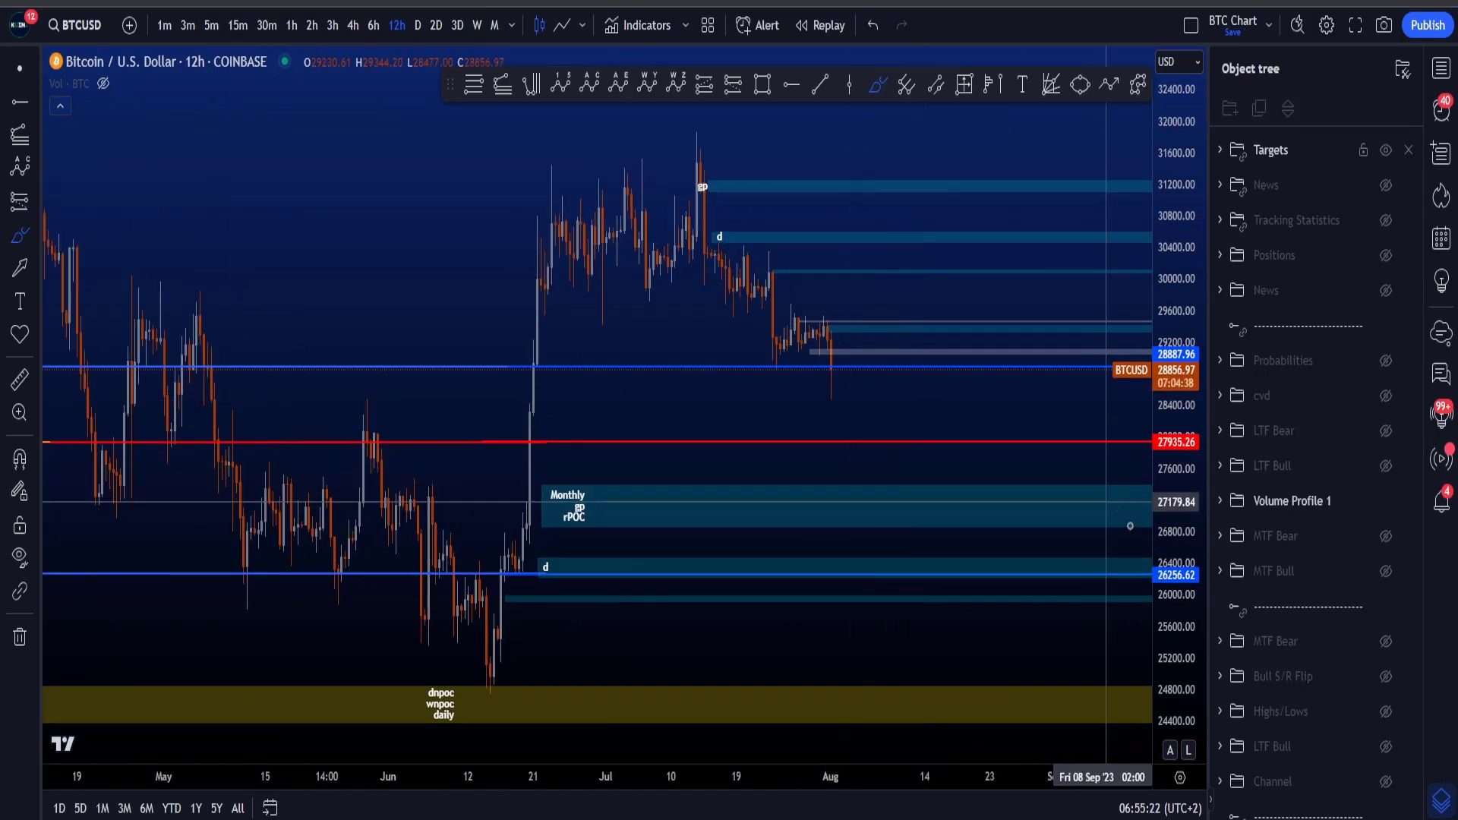
pyautogui.moveTo(850, 463); pyautogui.dragTo(849, 392)
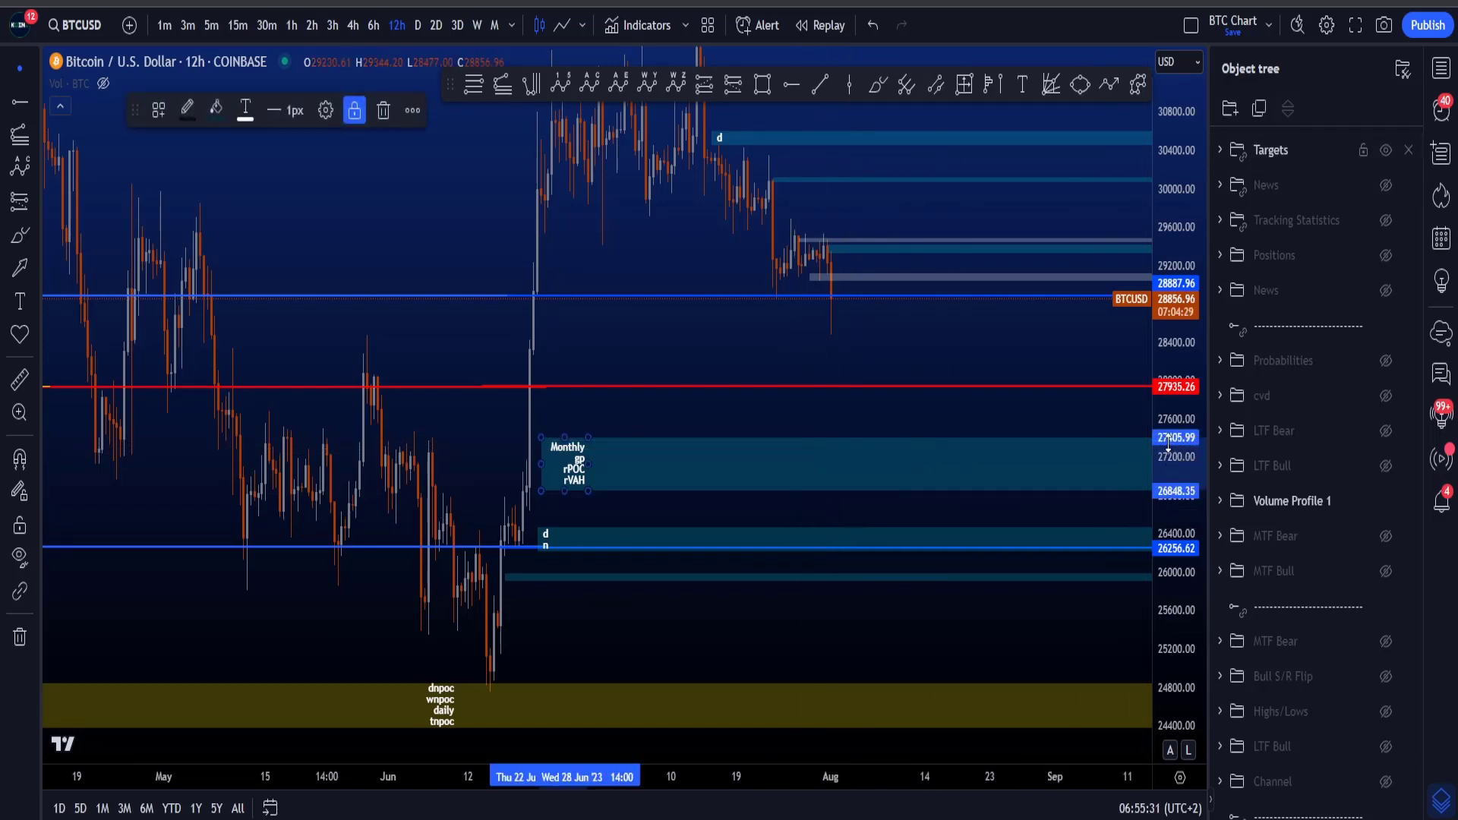
pyautogui.moveTo(981, 409); pyautogui.dragTo(972, 333)
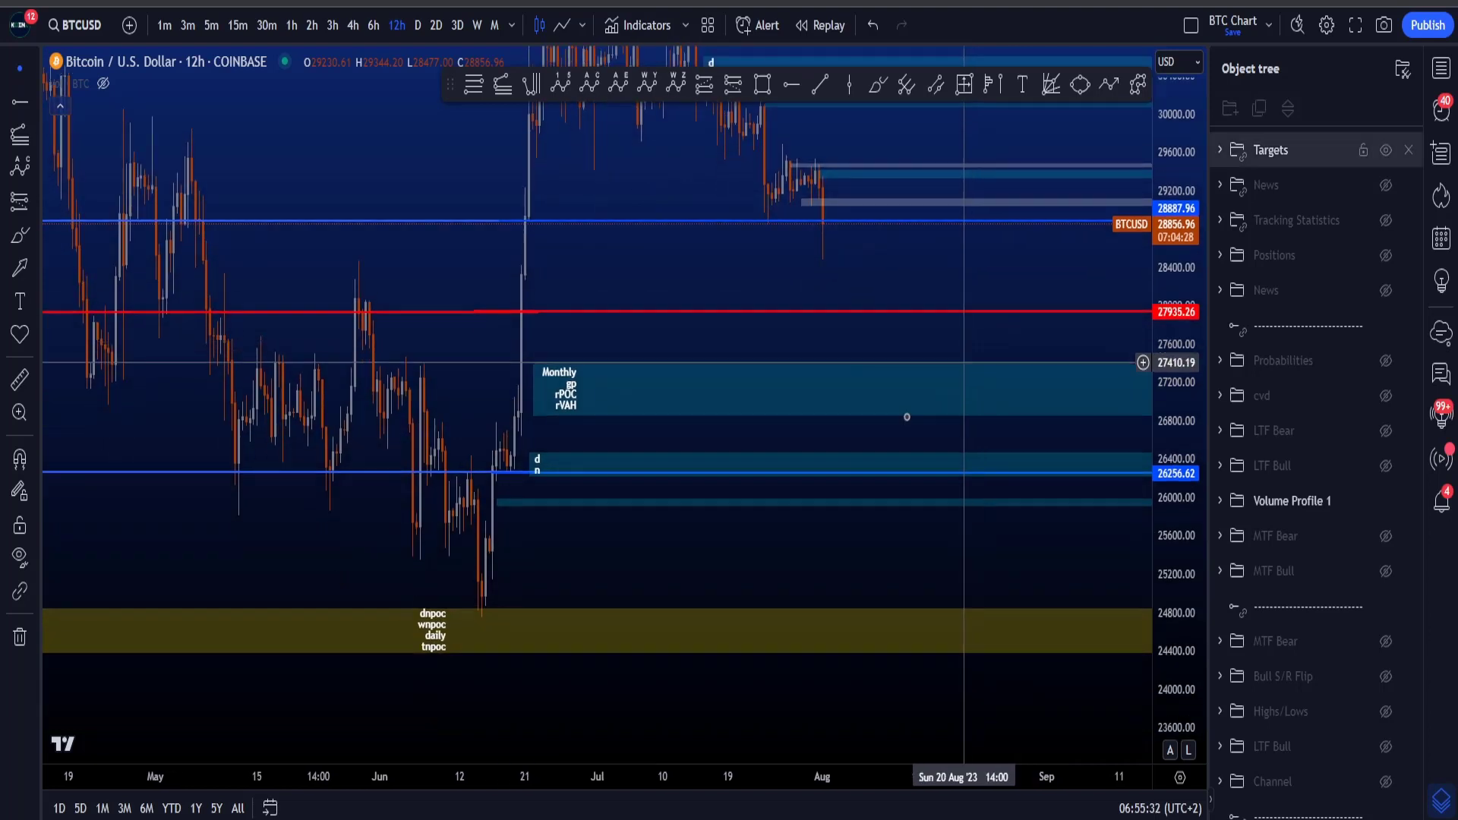
pyautogui.click(868, 459)
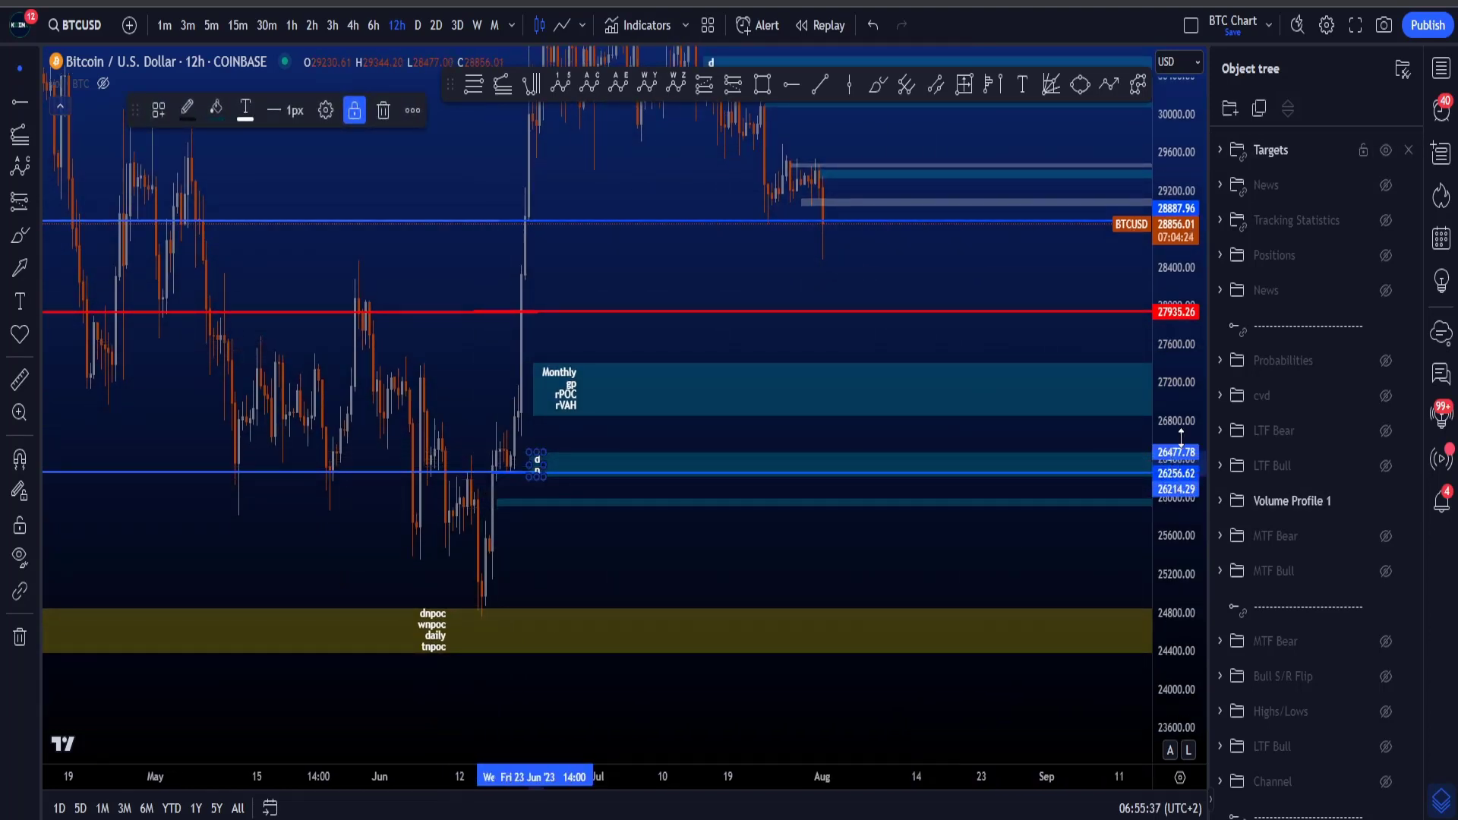
pyautogui.moveTo(1181, 437); pyautogui.dragTo(1387, 562)
pyautogui.click(1385, 501)
# Step: Show the LTF Bull wave labels, hide the Targets zones, and settle on 1-hour candles with auto scaling
pyautogui.click(1385, 465)
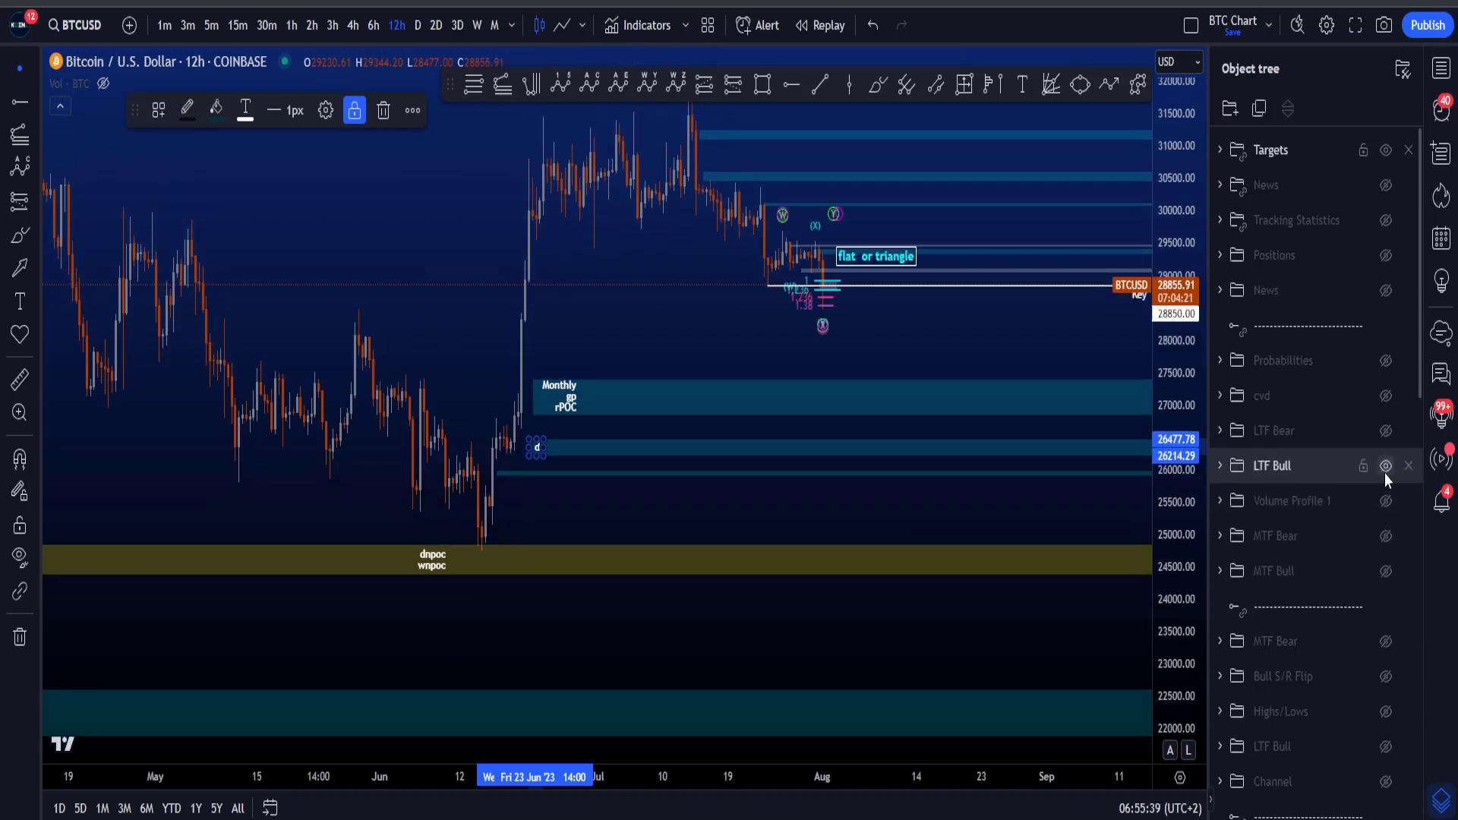
pyautogui.click(1384, 150)
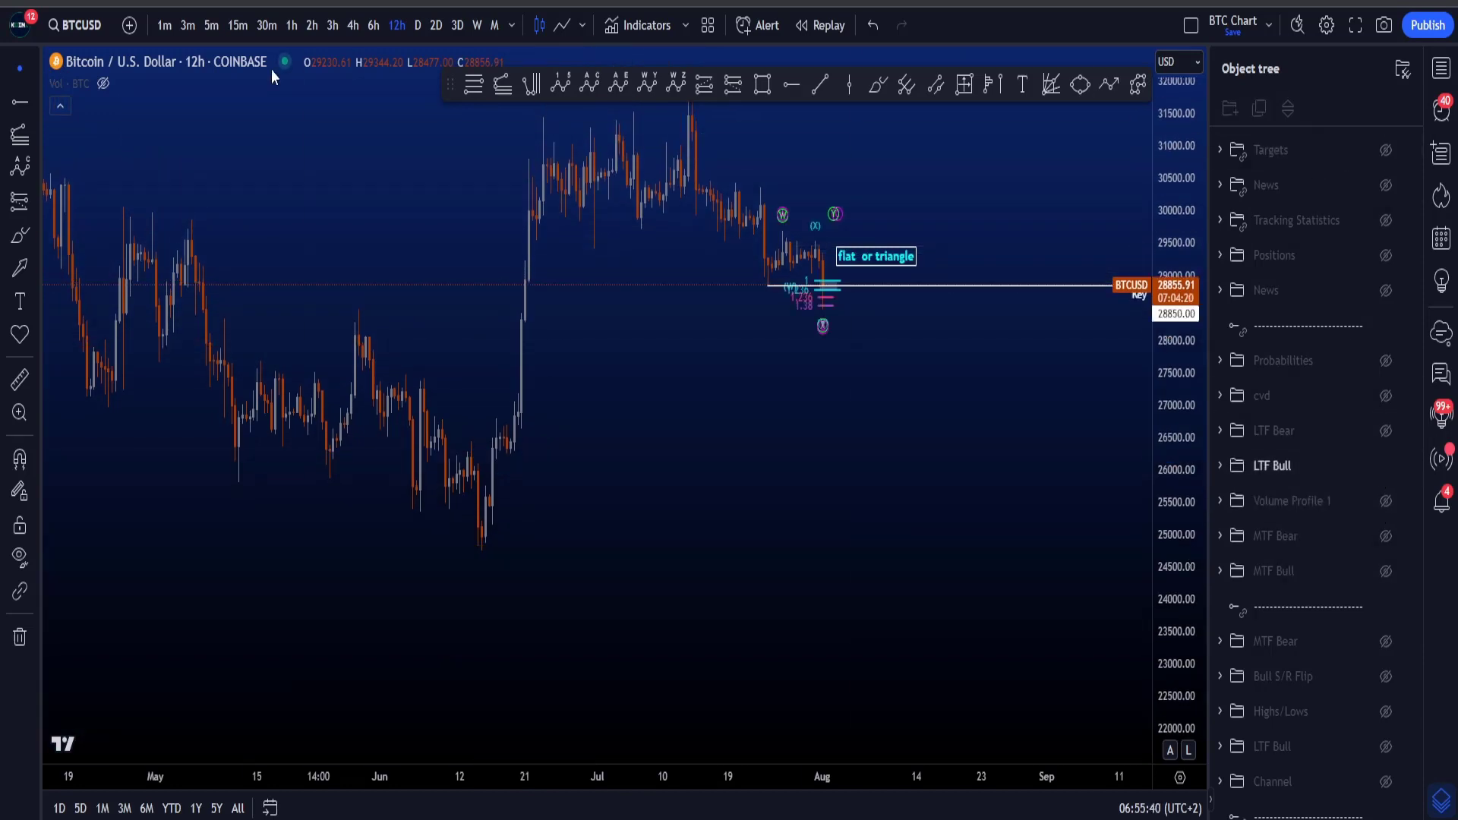
pyautogui.click(267, 25)
pyautogui.click(1171, 750)
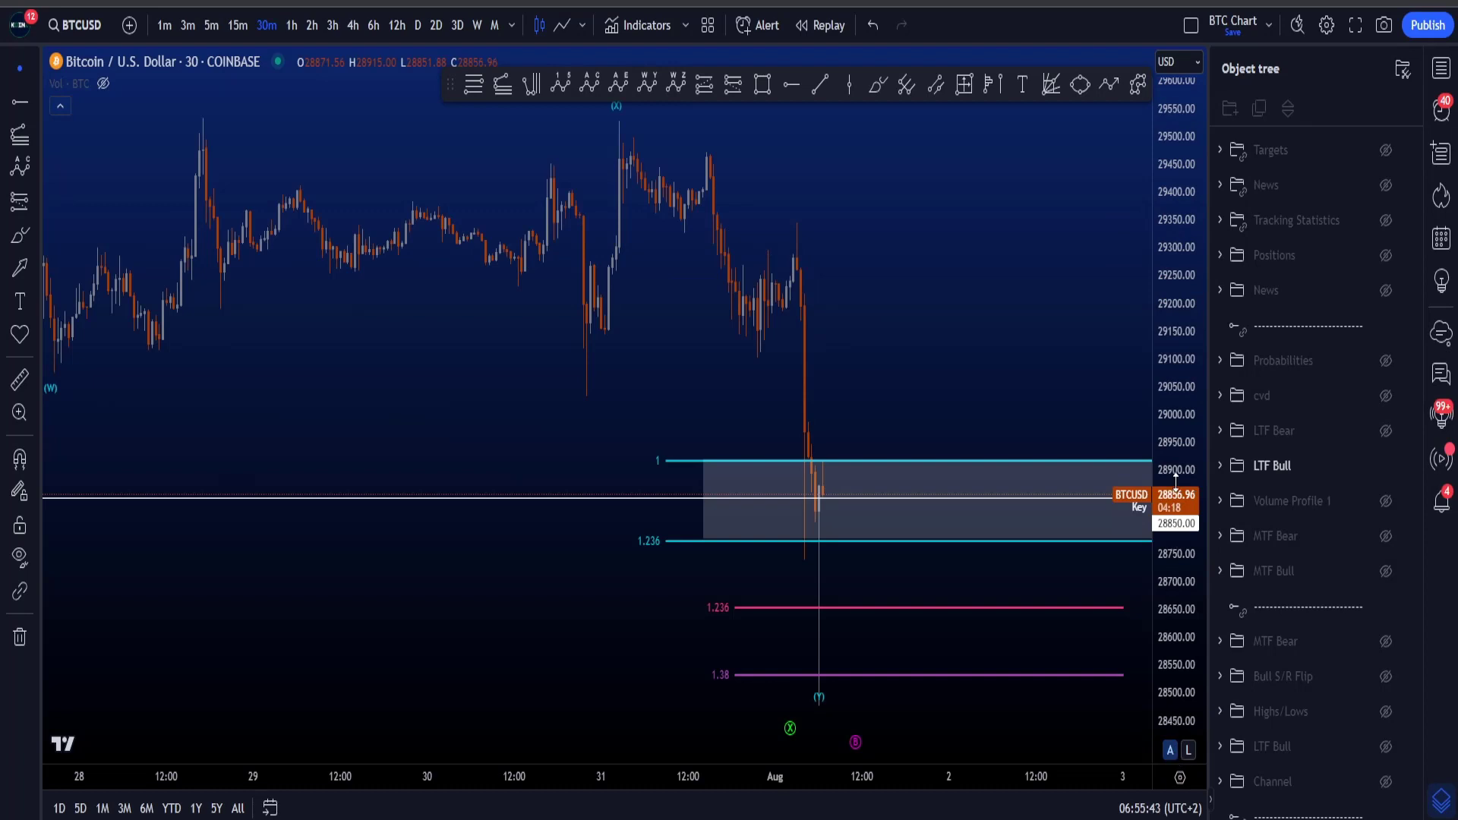
pyautogui.moveTo(1175, 478); pyautogui.dragTo(539, 260)
pyautogui.click(287, 27)
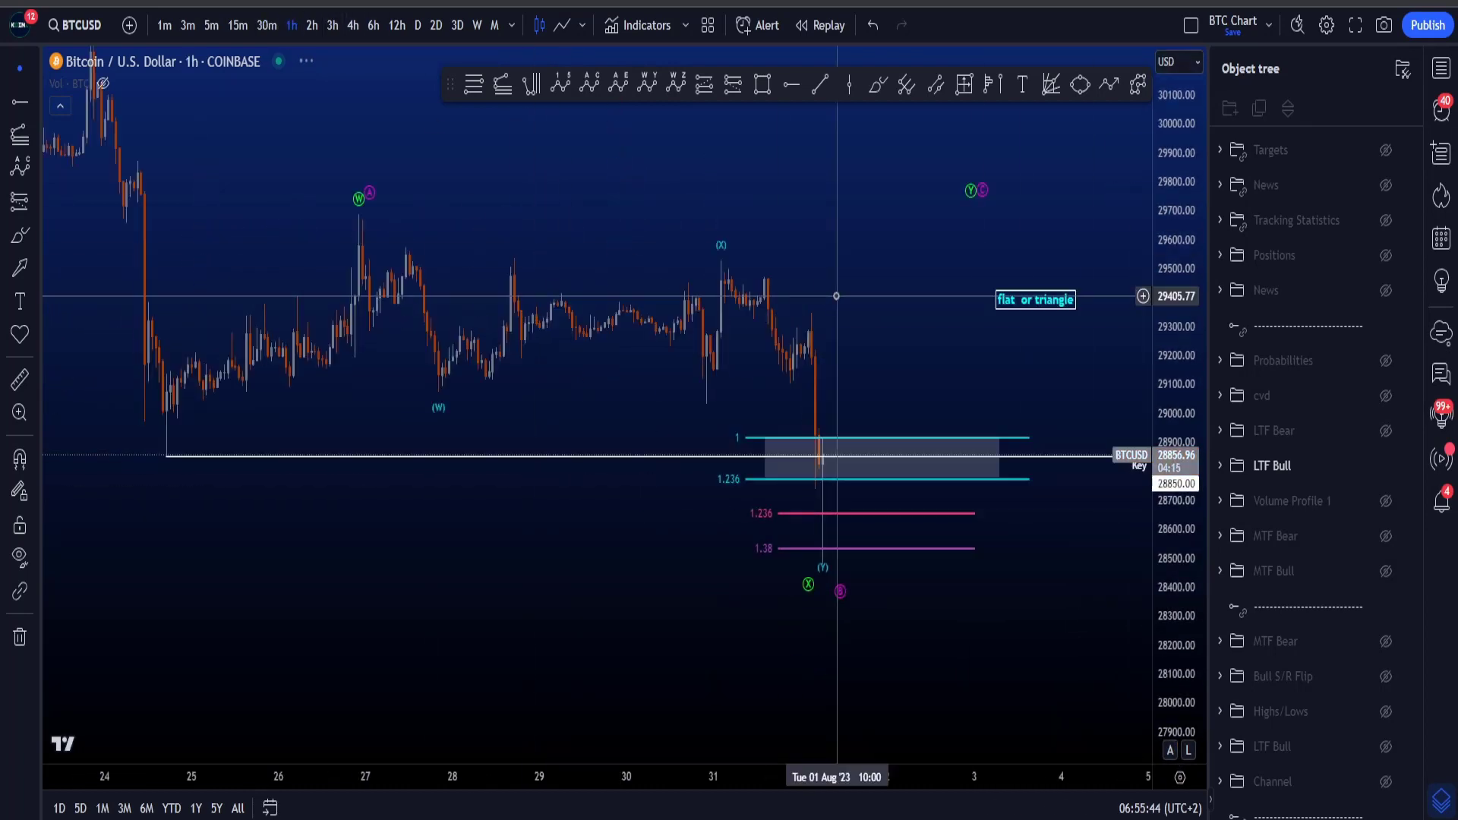
pyautogui.moveTo(934, 276); pyautogui.dragTo(932, 279)
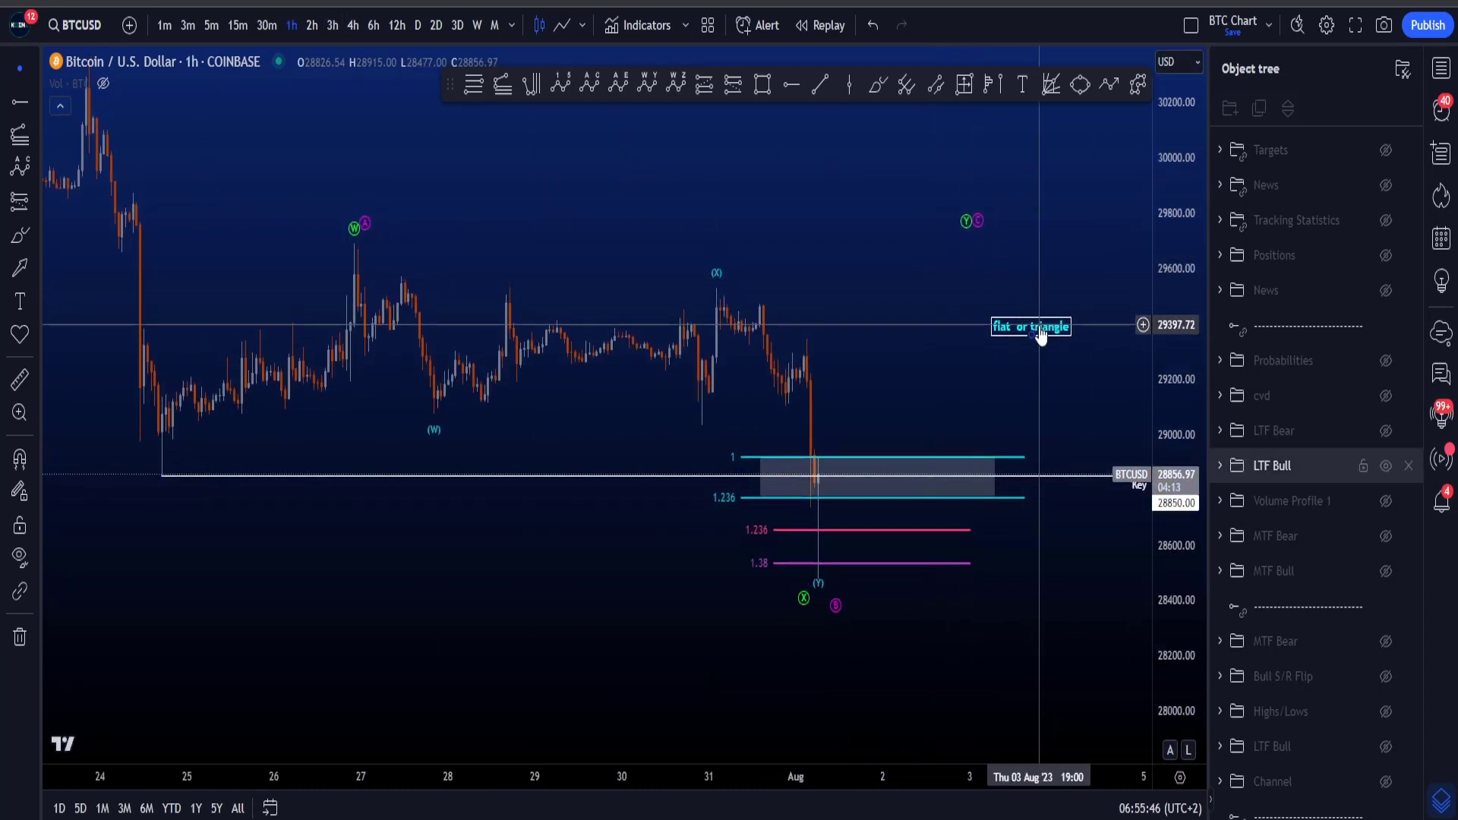
pyautogui.moveTo(1041, 328); pyautogui.dragTo(1004, 281)
# Step: Try brush paths from the (X) peak toward 1.236 and a circle around (X), undoing each
pyautogui.click(878, 84)
pyautogui.moveTo(719, 301)
pyautogui.mouseDown()
pyautogui.moveTo(759, 349)
pyautogui.moveTo(817, 501)
pyautogui.mouseUp()
pyautogui.press('Delete')
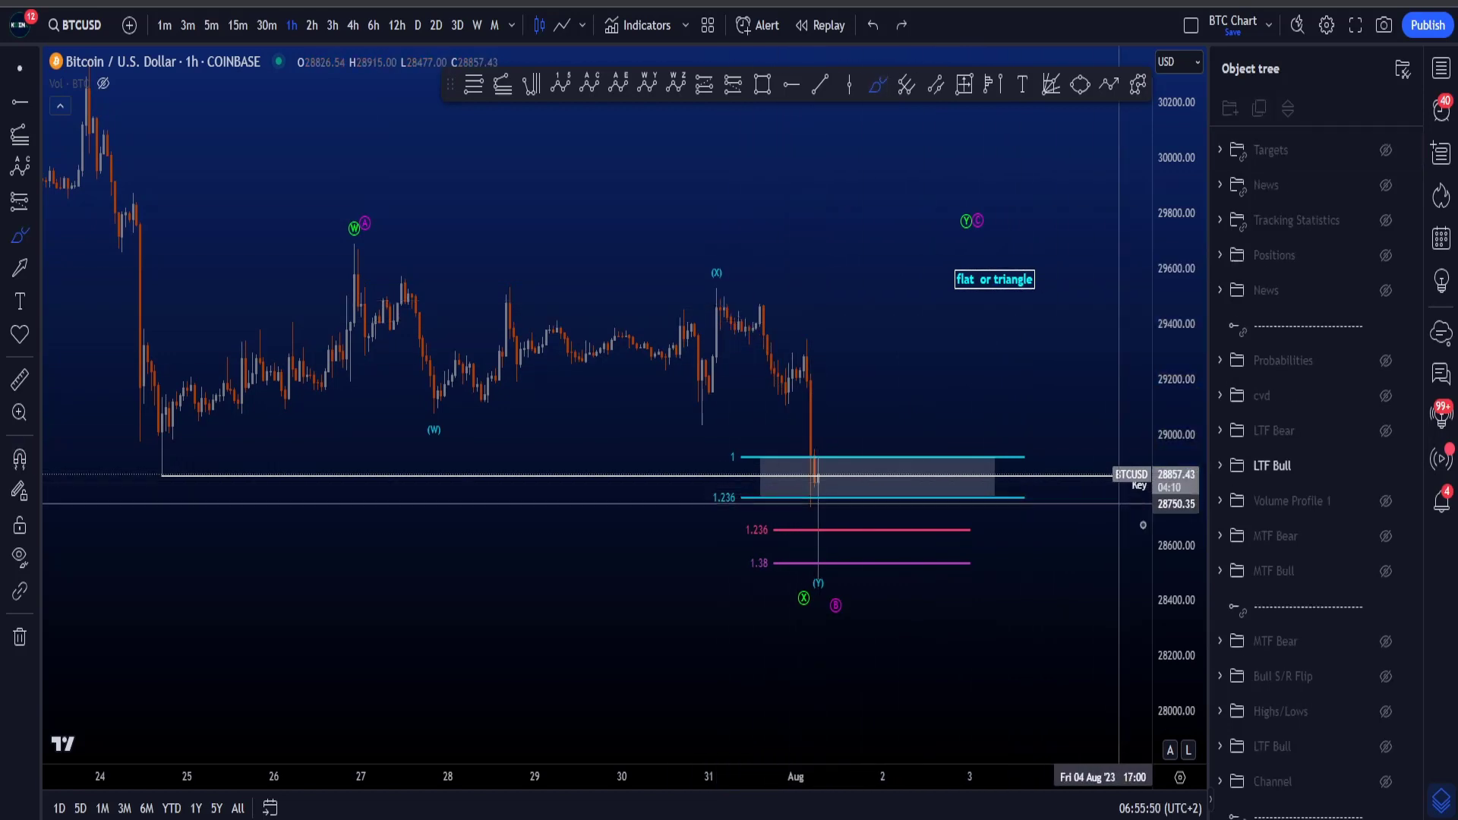
pyautogui.moveTo(764, 303); pyautogui.dragTo(824, 500)
pyautogui.hotkey('ctrl', 'z')
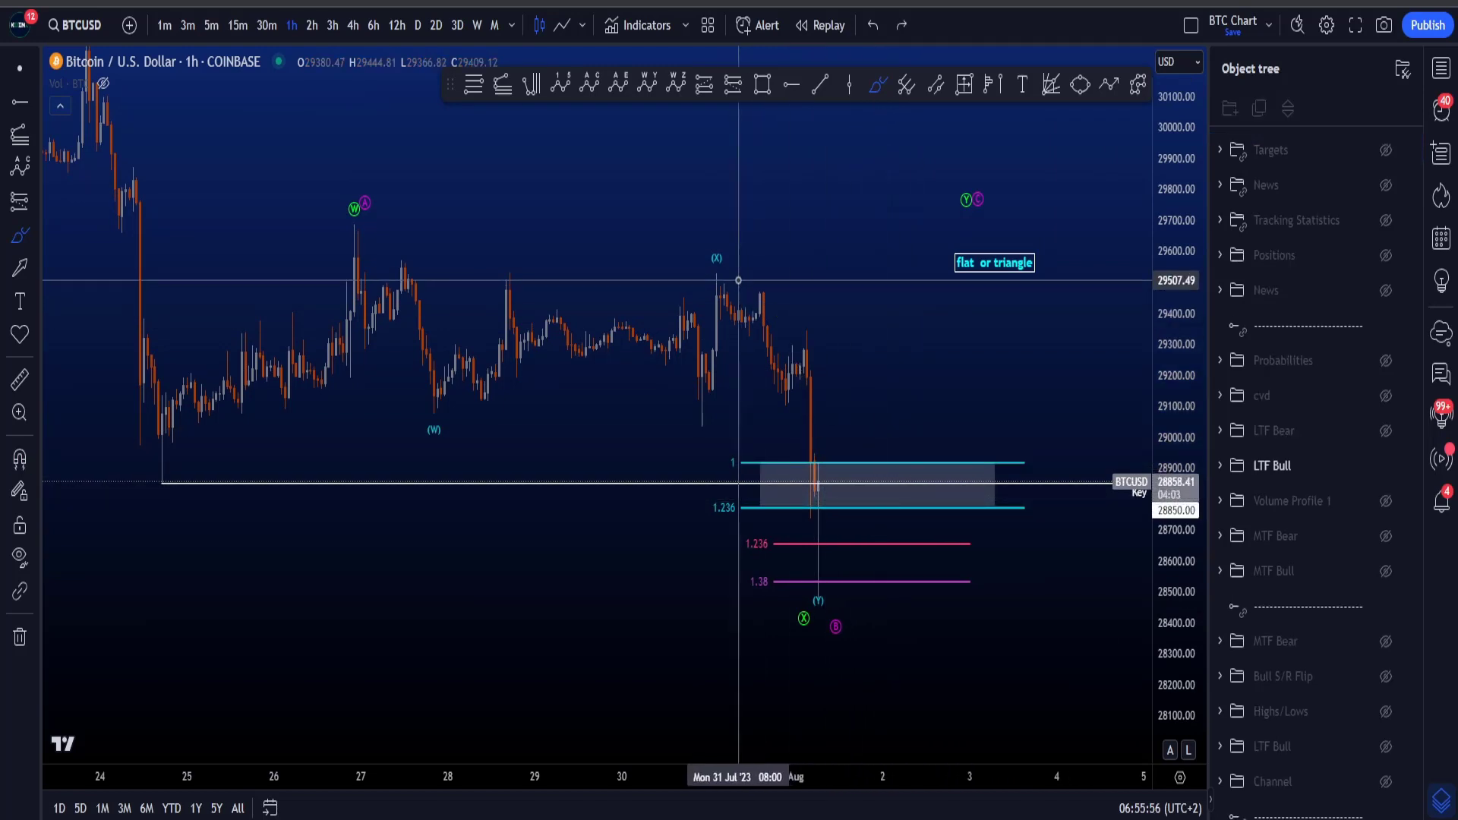
pyautogui.moveTo(720, 240)
pyautogui.mouseDown()
pyautogui.moveTo(680, 262)
pyautogui.moveTo(734, 250)
pyautogui.mouseUp()
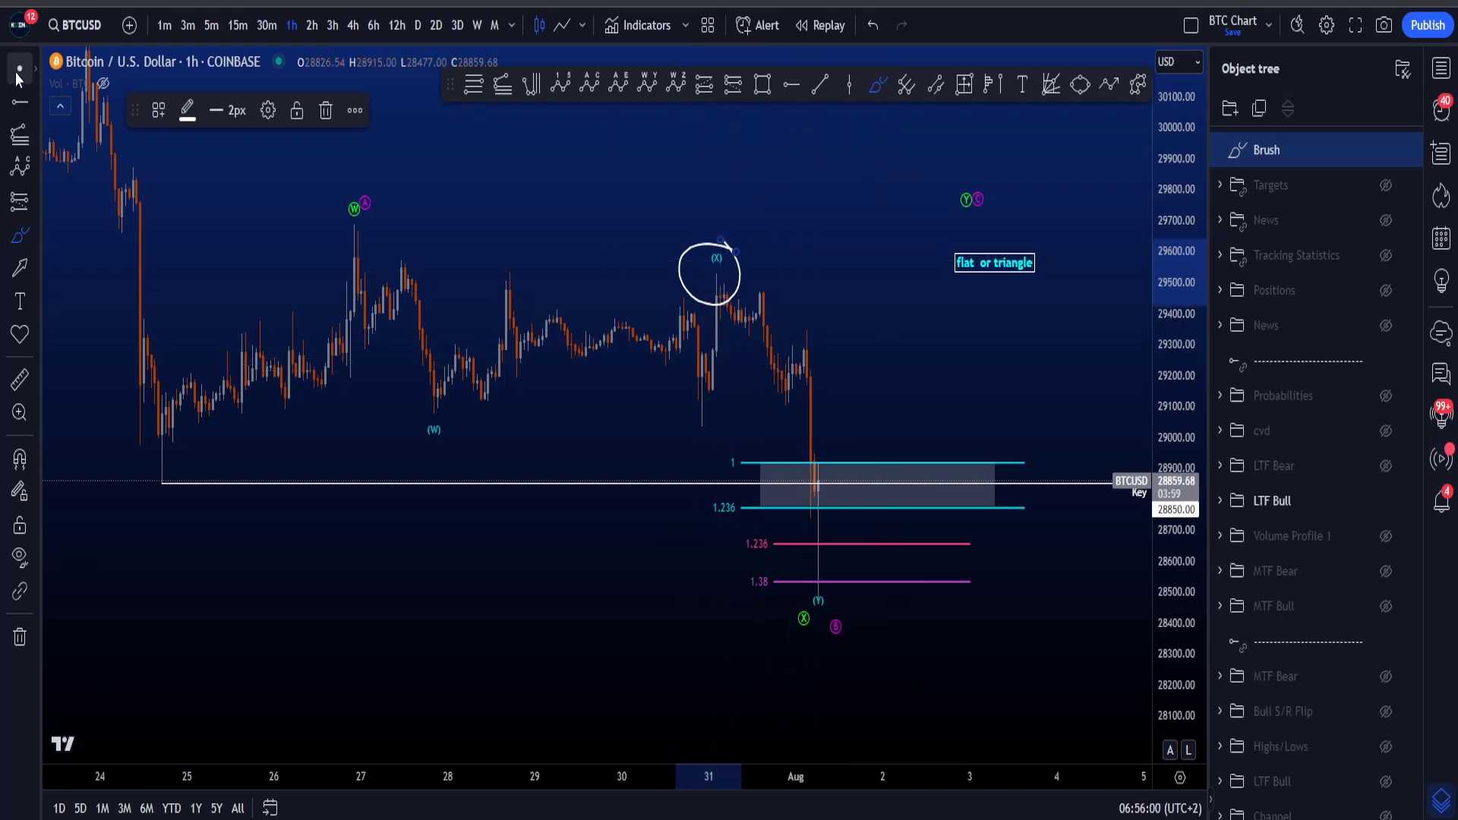
pyautogui.hotkey('ctrl', 'z')
# Step: Sketch a loop around W, a rising projected path and a 1/1.236 circle, then undo them
pyautogui.moveTo(1178, 357); pyautogui.dragTo(1171, 397)
pyautogui.moveTo(164, 439)
pyautogui.mouseDown()
pyautogui.moveTo(391, 196)
pyautogui.moveTo(365, 234)
pyautogui.moveTo(835, 549)
pyautogui.moveTo(948, 228)
pyautogui.moveTo(964, 237)
pyautogui.mouseUp()
pyautogui.hotkey('ctrl', 'z')
pyautogui.moveTo(221, 378)
pyautogui.mouseDown()
pyautogui.moveTo(433, 209)
pyautogui.moveTo(1071, 168)
pyautogui.mouseUp()
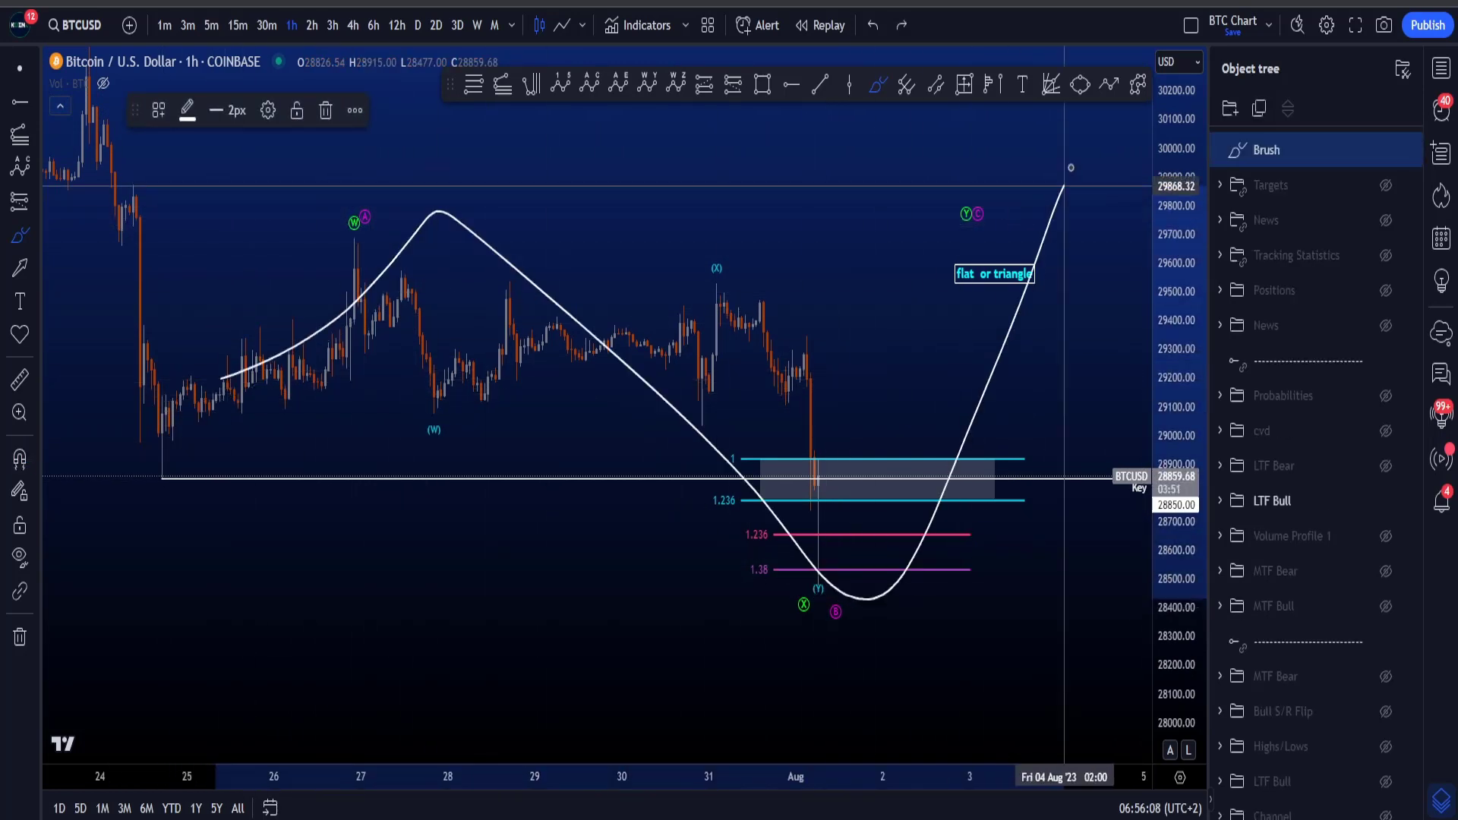
pyautogui.hotkey('ctrl', 'z')
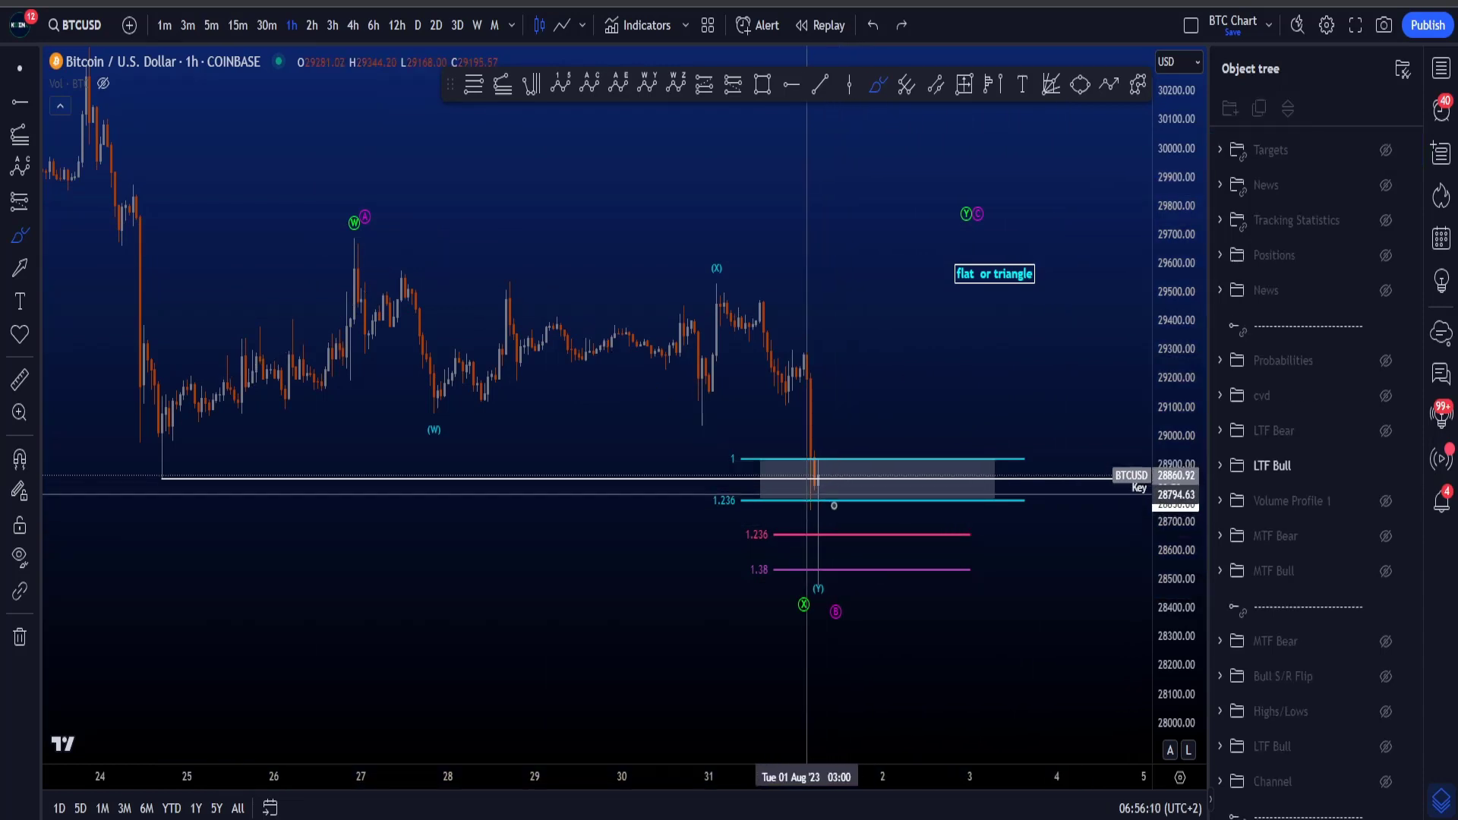
pyautogui.moveTo(746, 444); pyautogui.dragTo(769, 450)
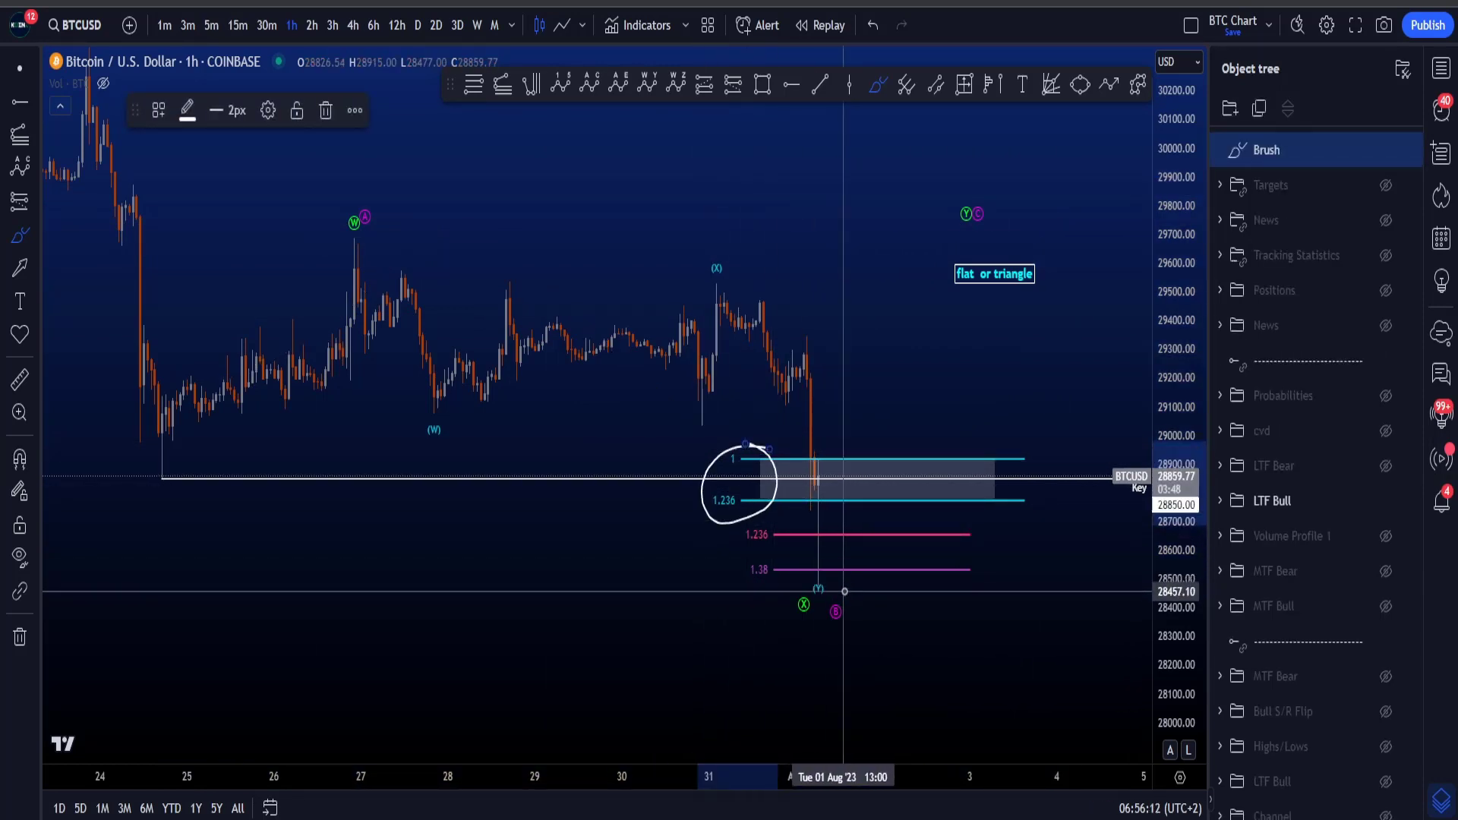
pyautogui.hotkey('ctrl', 'z')
# Step: Repeatedly circle the pink 1.236 and 1.38 levels and undo every loop
pyautogui.moveTo(742, 517)
pyautogui.mouseDown()
pyautogui.moveTo(733, 579)
pyautogui.moveTo(794, 558)
pyautogui.moveTo(735, 520)
pyautogui.mouseUp()
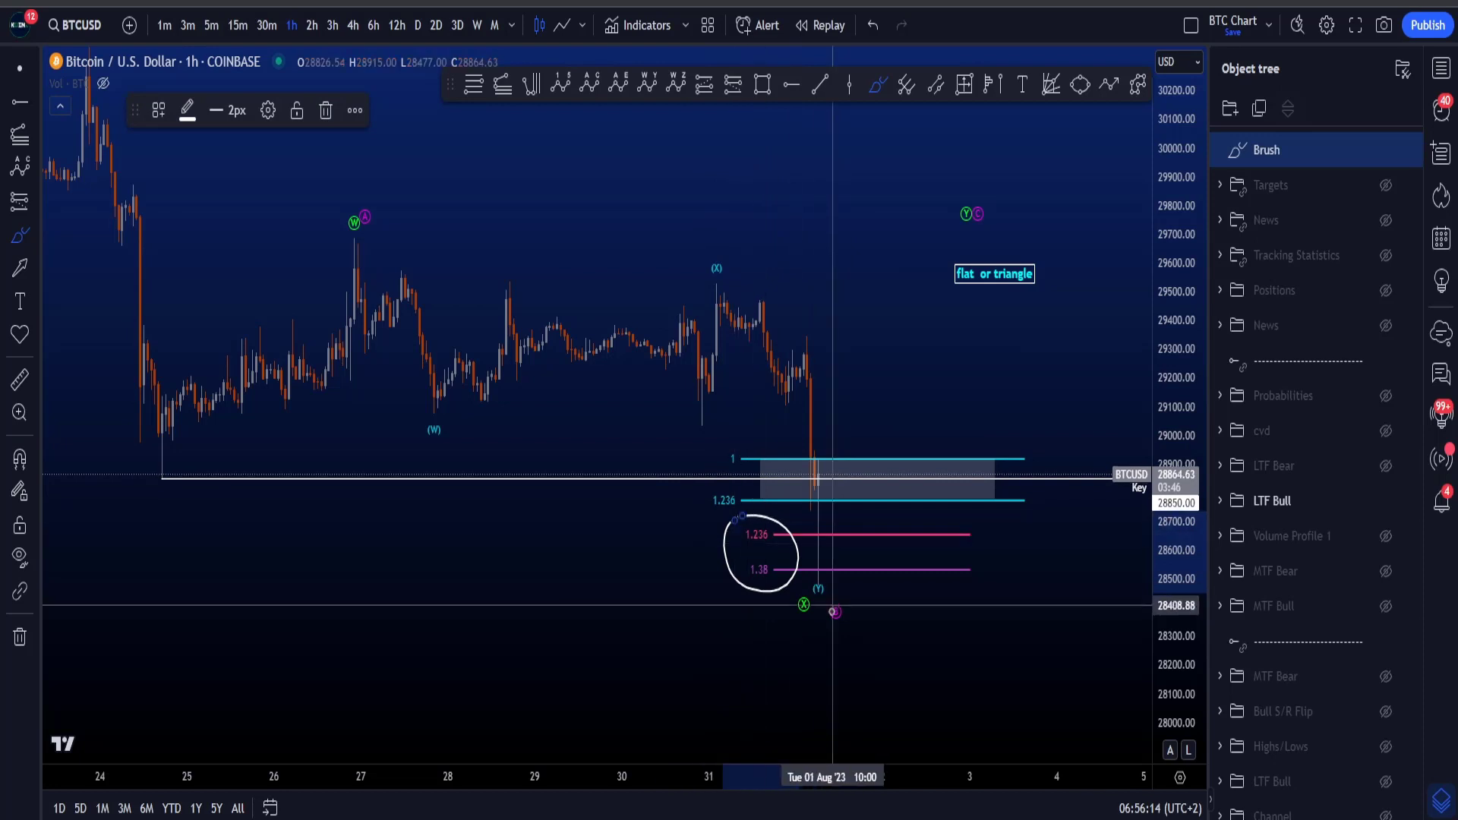
pyautogui.hotkey('ctrl', 'z')
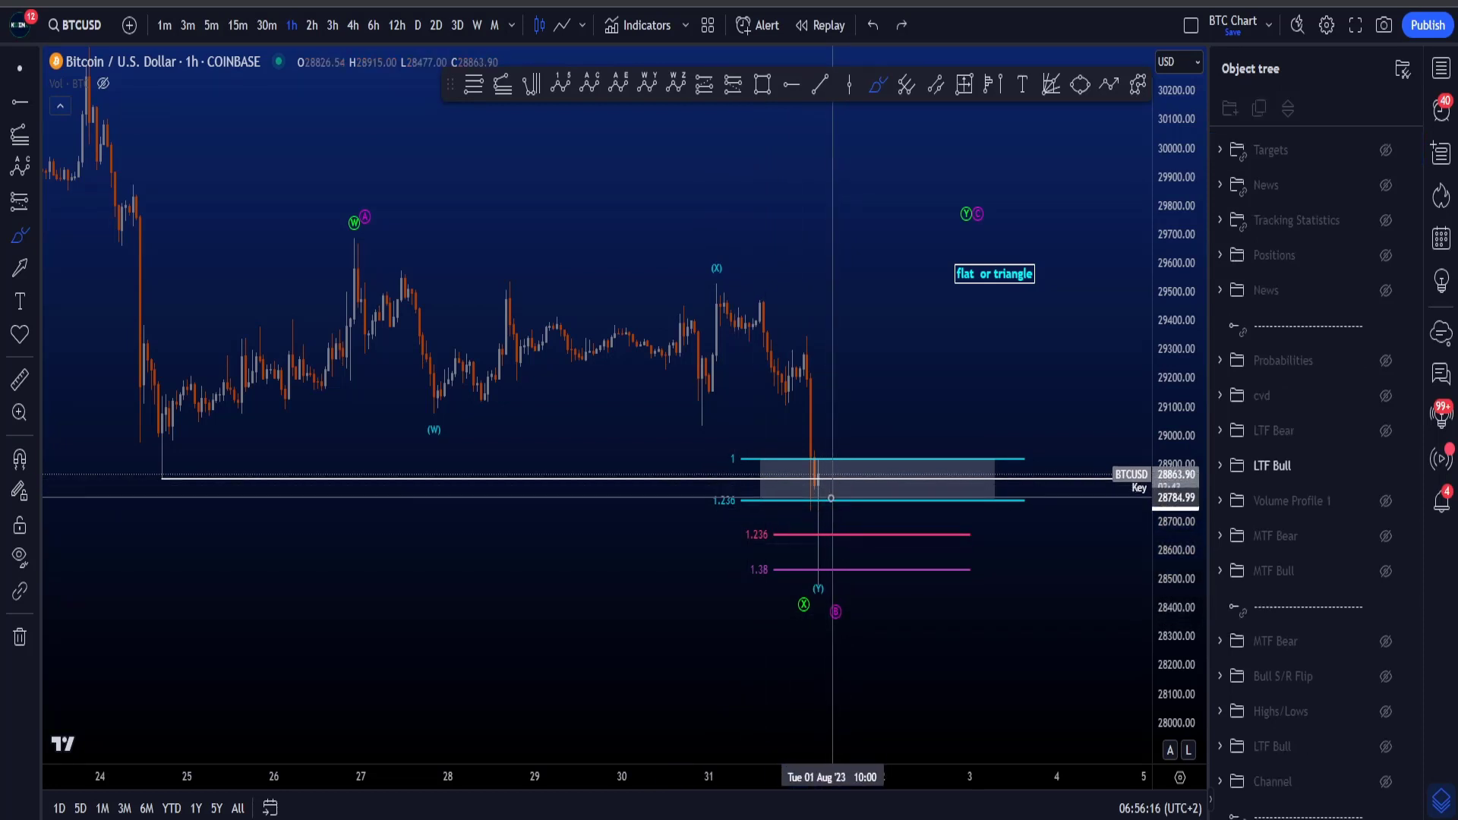
pyautogui.moveTo(827, 461)
pyautogui.mouseDown()
pyautogui.moveTo(790, 509)
pyautogui.moveTo(819, 454)
pyautogui.mouseUp()
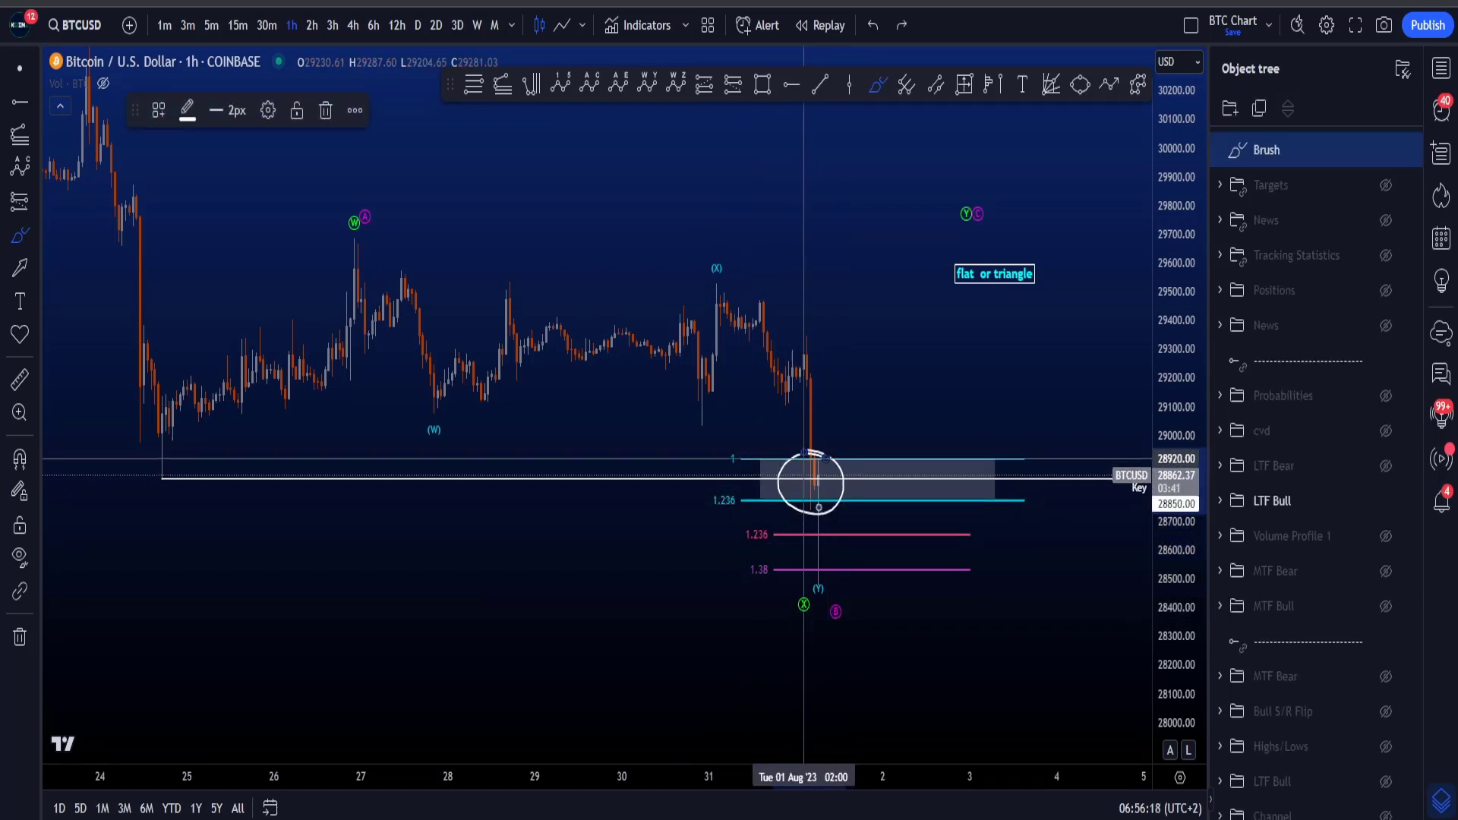
pyautogui.hotkey('ctrl', 'z')
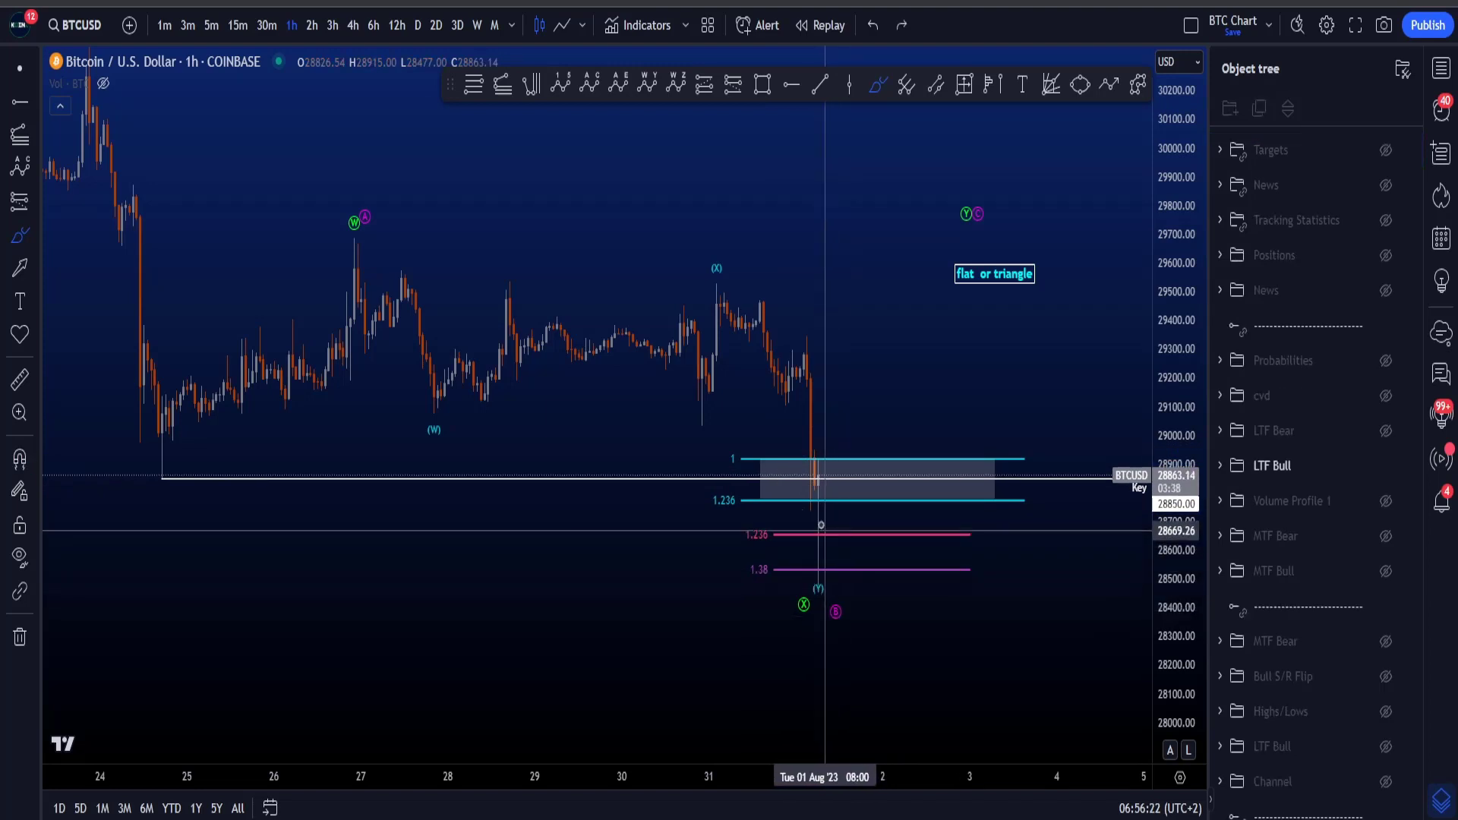
pyautogui.moveTo(821, 525)
pyautogui.mouseDown()
pyautogui.moveTo(836, 603)
pyautogui.moveTo(817, 517)
pyautogui.mouseUp()
pyautogui.hotkey('ctrl', 'z')
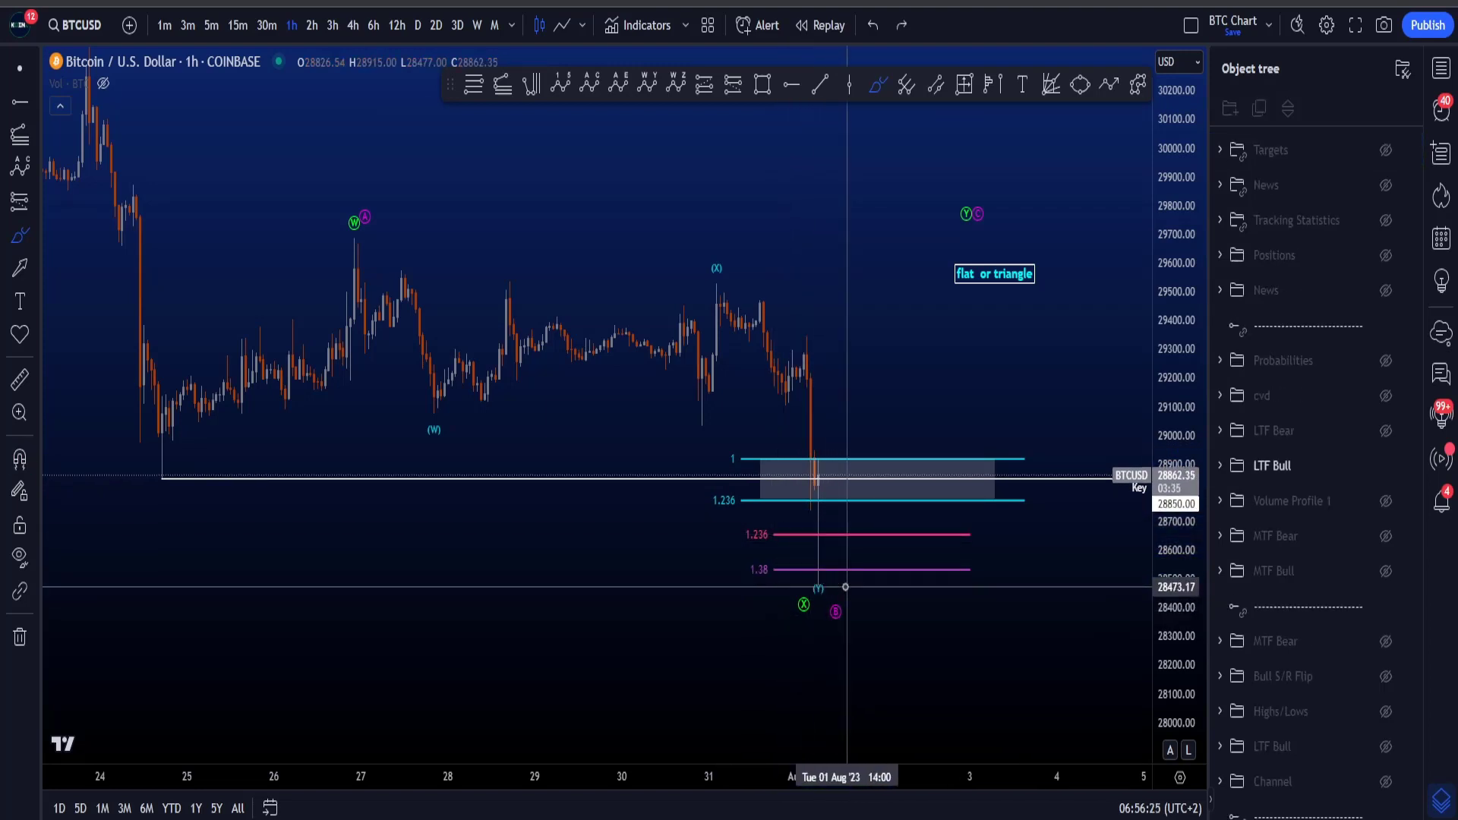
pyautogui.moveTo(833, 588)
pyautogui.mouseDown()
pyautogui.moveTo(778, 577)
pyautogui.moveTo(843, 550)
pyautogui.mouseUp()
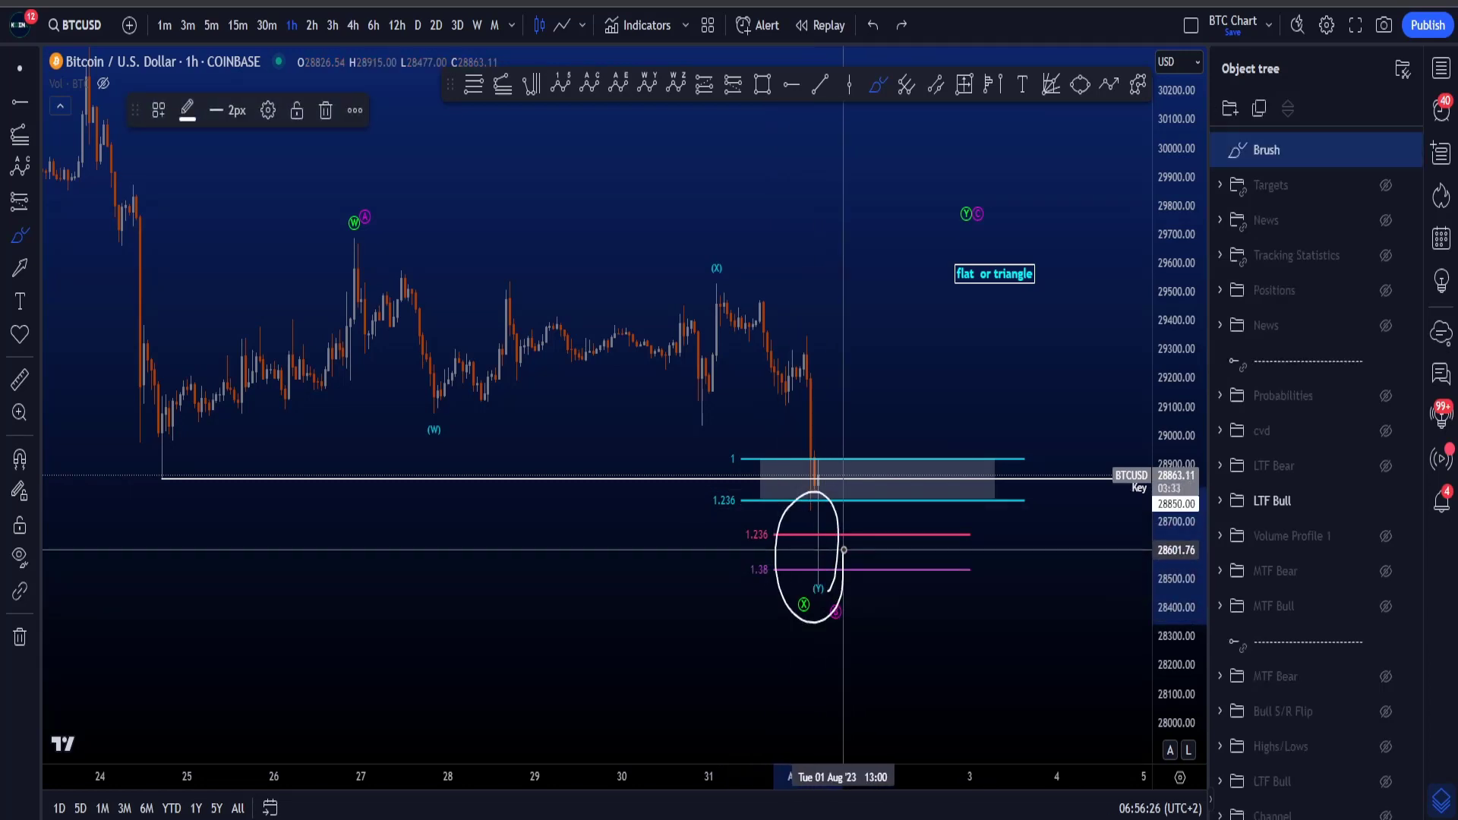
pyautogui.hotkey('ctrl', 'z')
pyautogui.click(1441, 69)
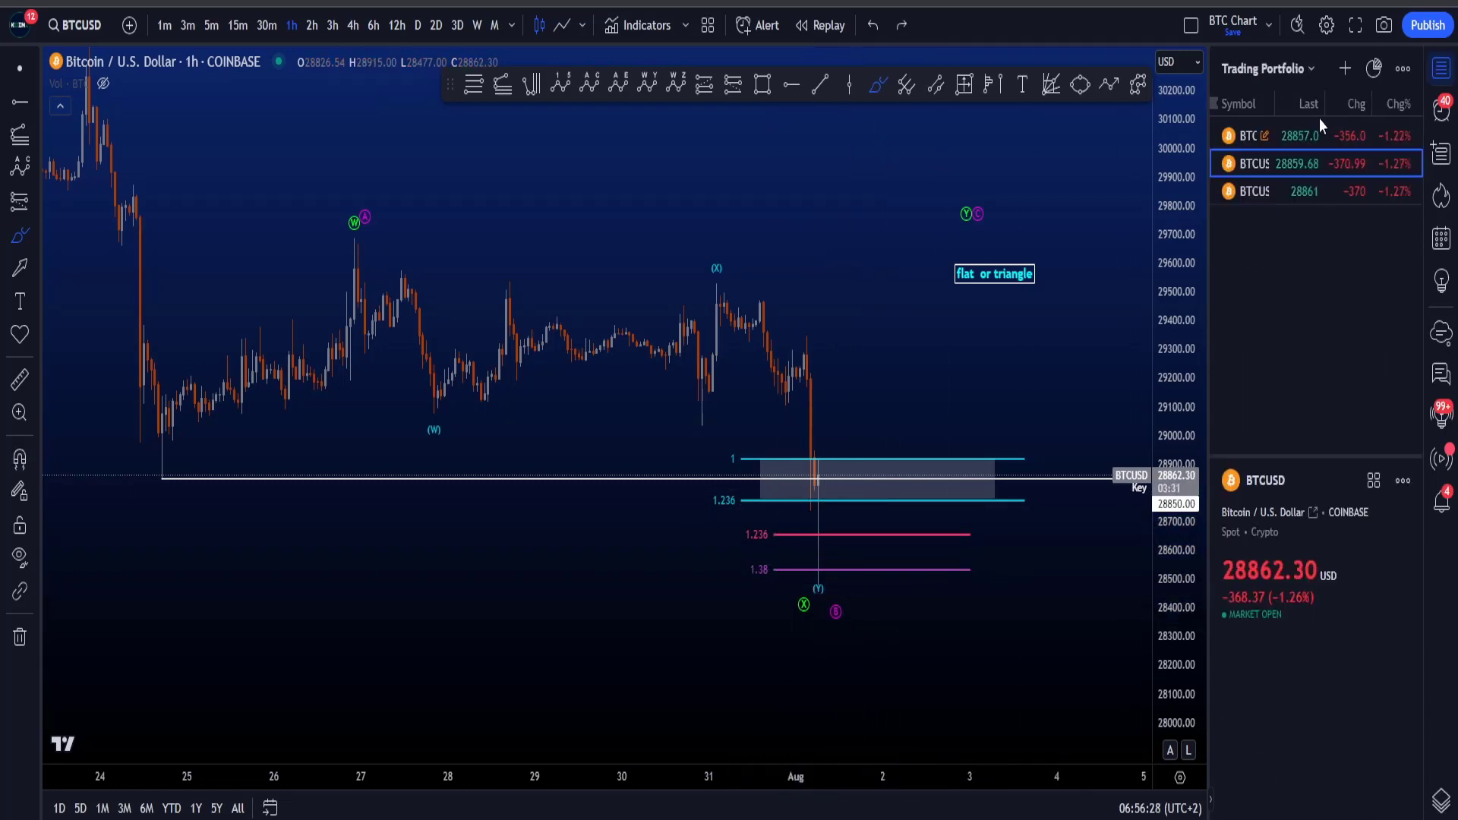
pyautogui.click(1300, 134)
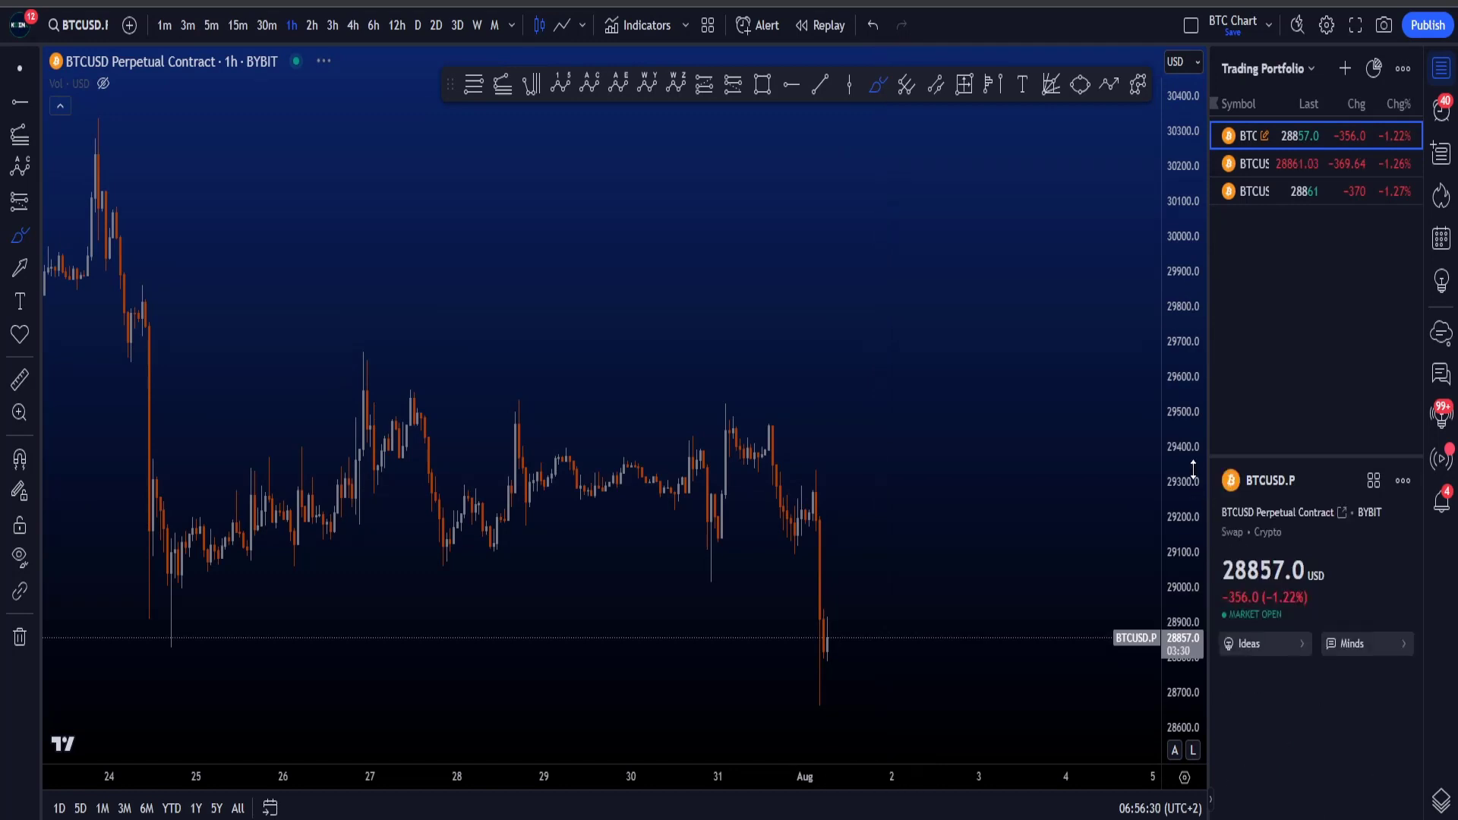
pyautogui.moveTo(1181, 603); pyautogui.dragTo(1181, 692)
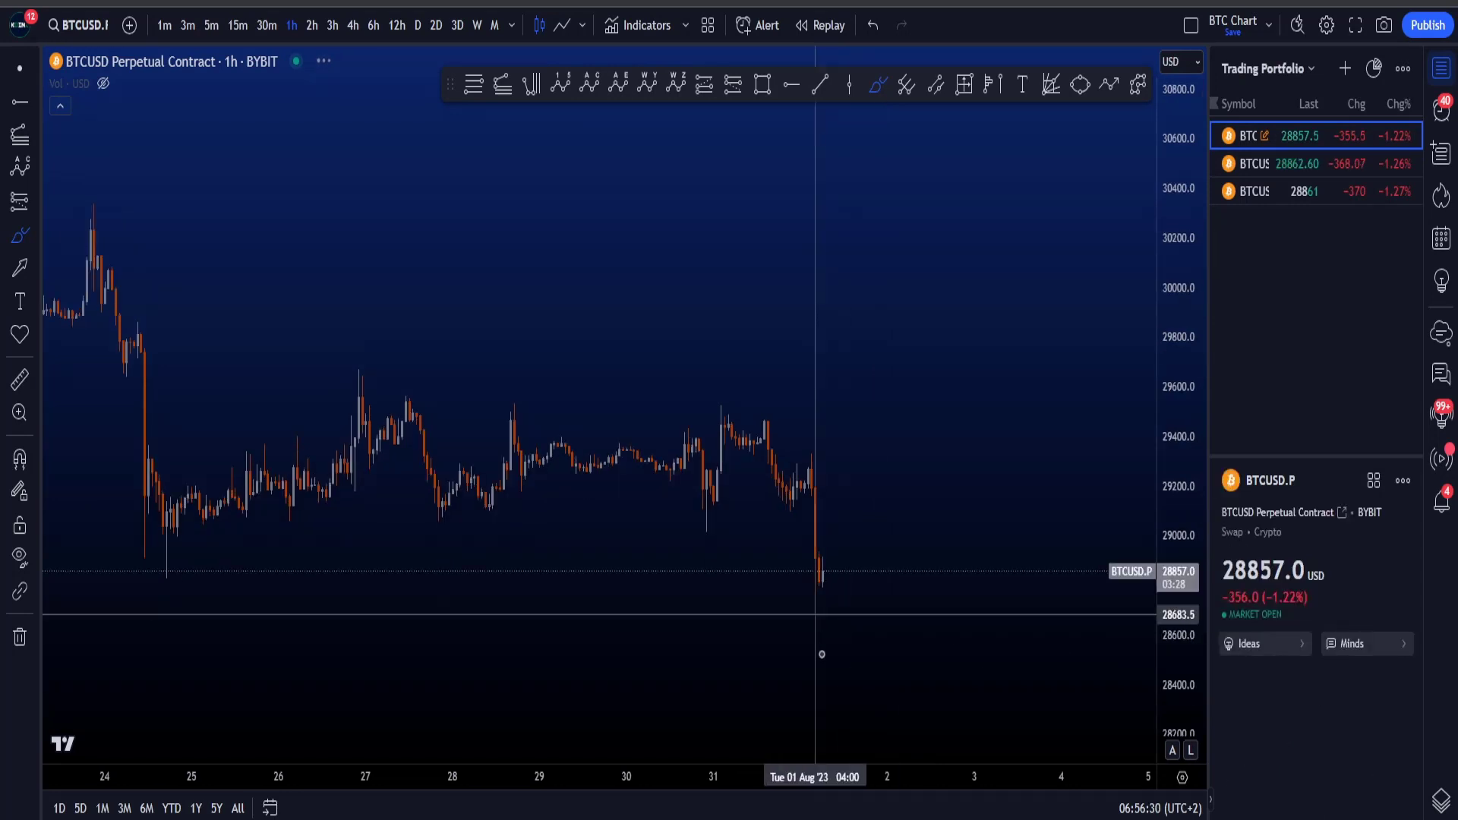
pyautogui.moveTo(823, 672)
pyautogui.mouseDown()
pyautogui.moveTo(785, 618)
pyautogui.moveTo(841, 673)
pyautogui.mouseUp()
pyautogui.hotkey('ctrl', 'z')
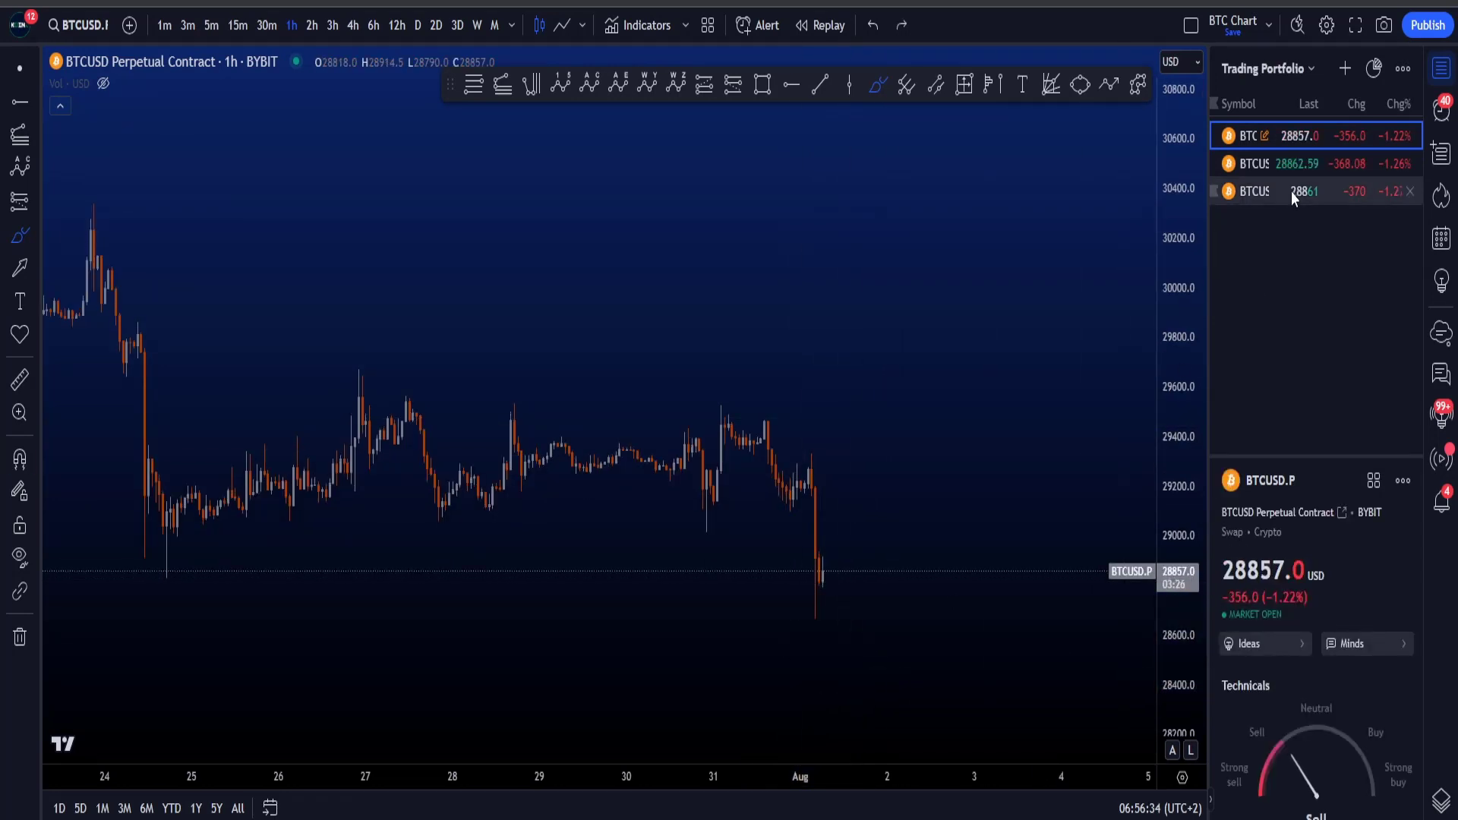
pyautogui.click(1291, 191)
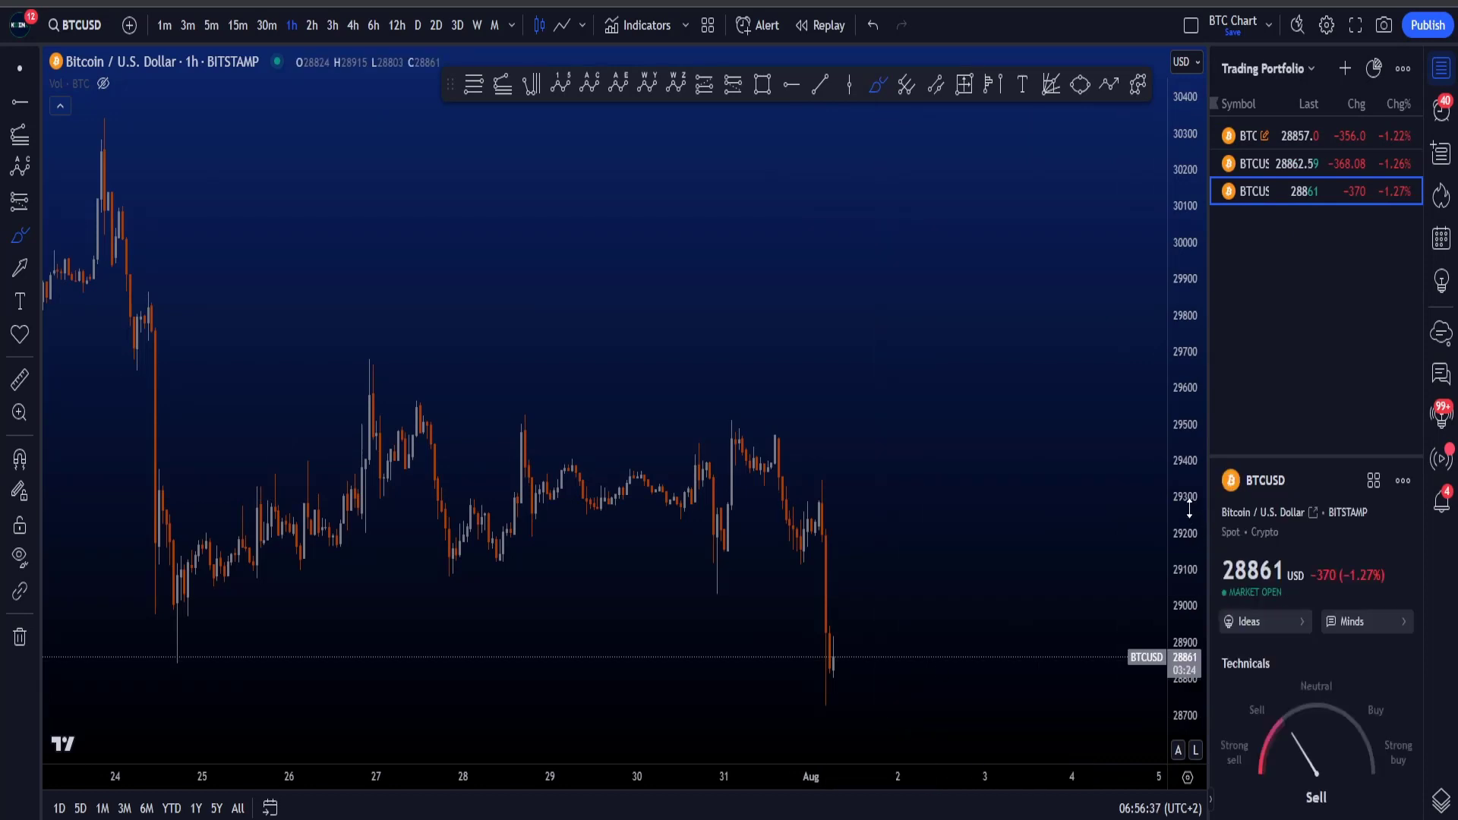
pyautogui.moveTo(1190, 509); pyautogui.dragTo(1189, 544)
pyautogui.moveTo(853, 632)
pyautogui.mouseDown()
pyautogui.moveTo(831, 717)
pyautogui.moveTo(856, 672)
pyautogui.mouseUp()
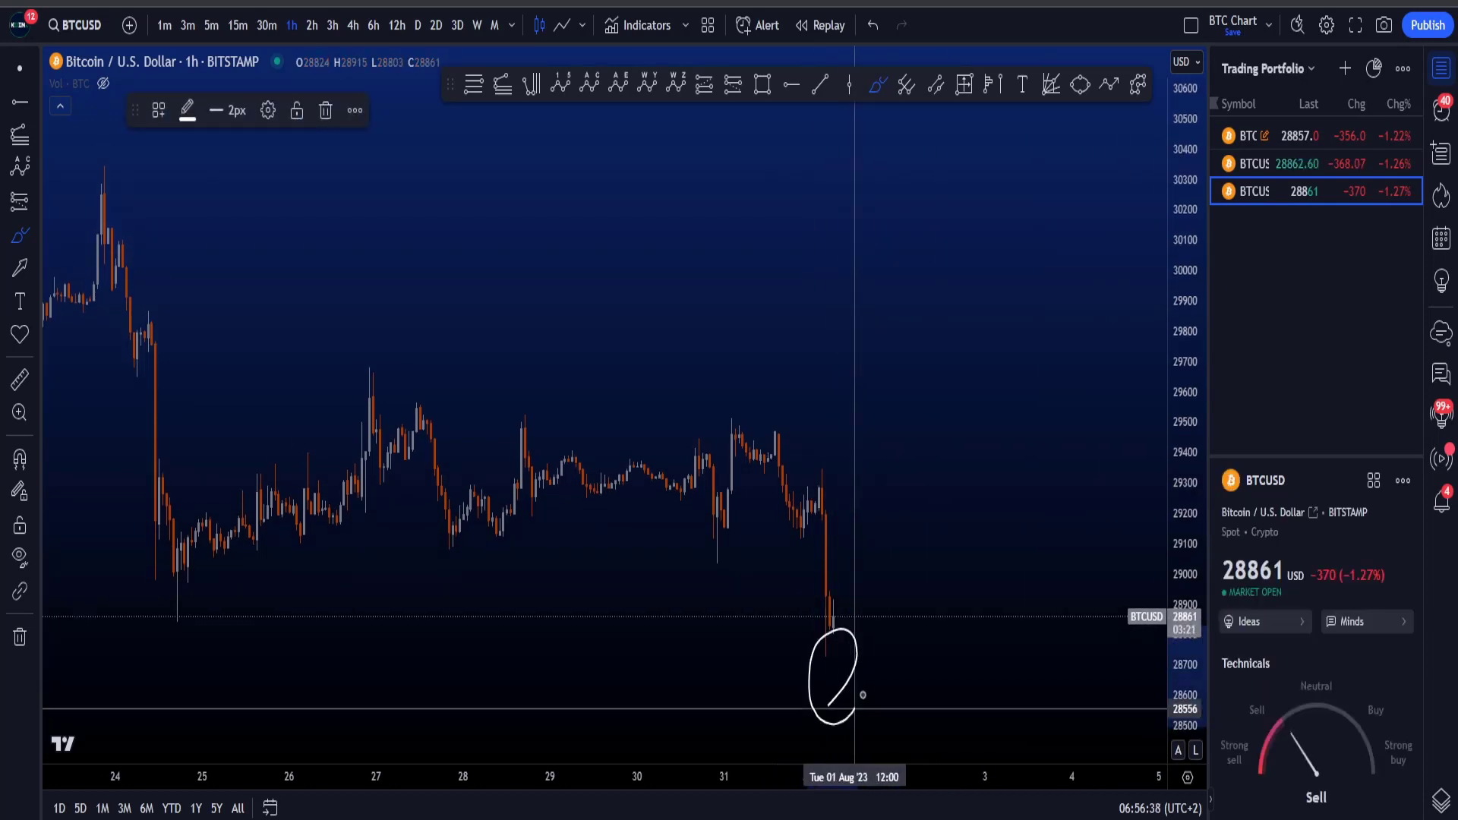
pyautogui.hotkey('ctrl', 'z')
pyautogui.click(1274, 165)
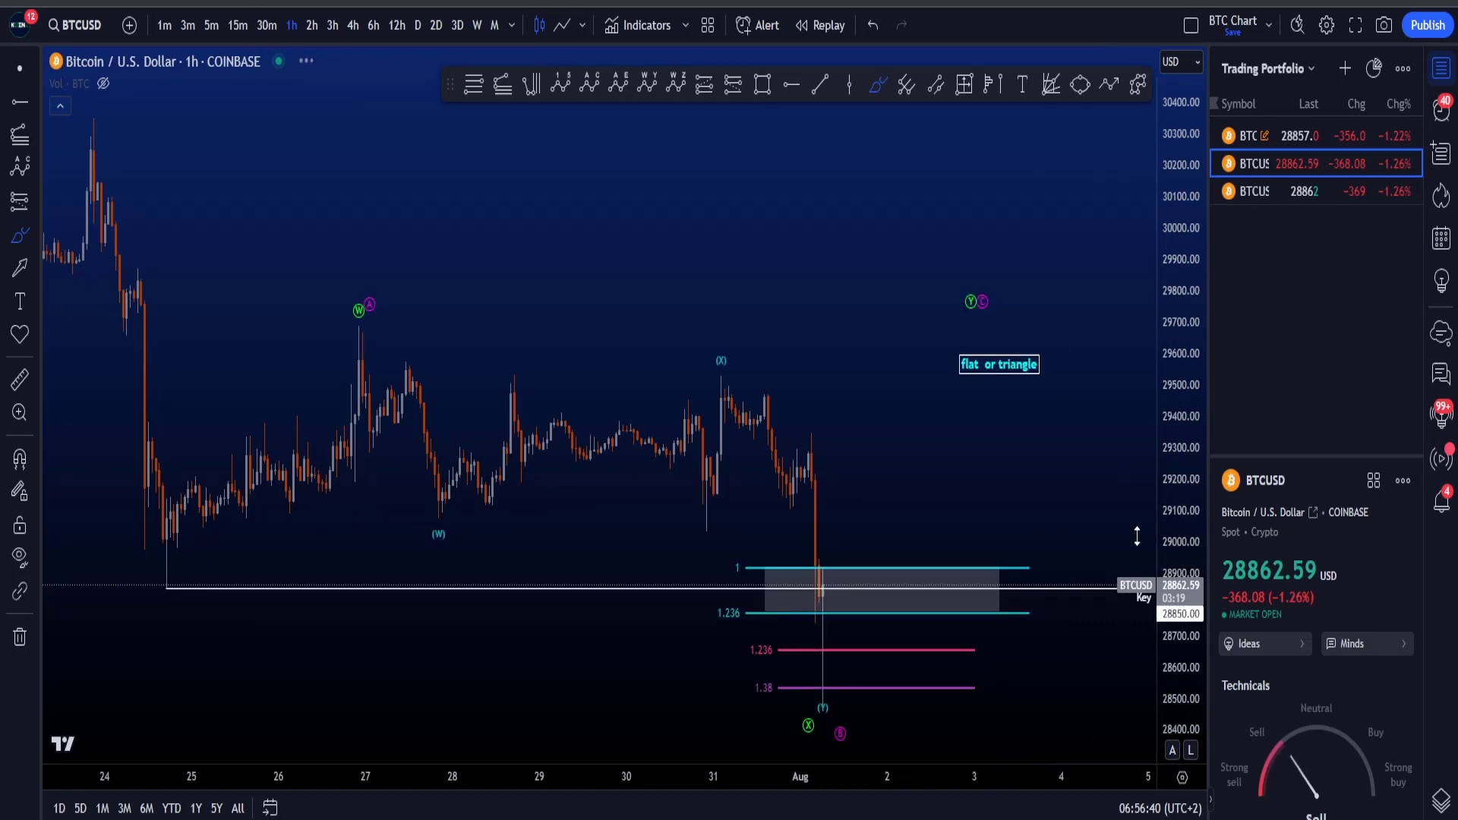
pyautogui.moveTo(1136, 536); pyautogui.dragTo(1137, 581)
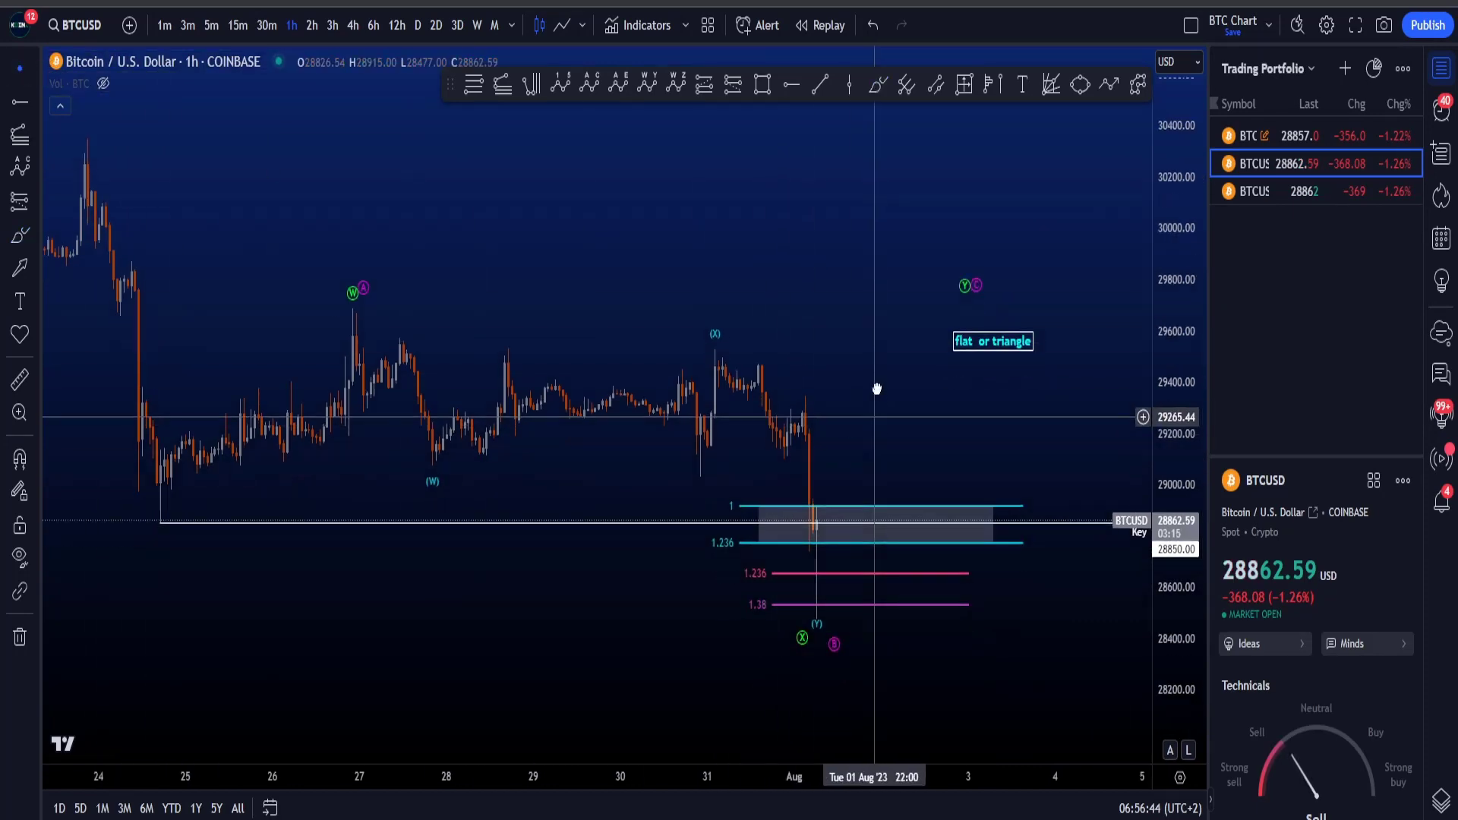
pyautogui.moveTo(1159, 395); pyautogui.dragTo(1158, 399)
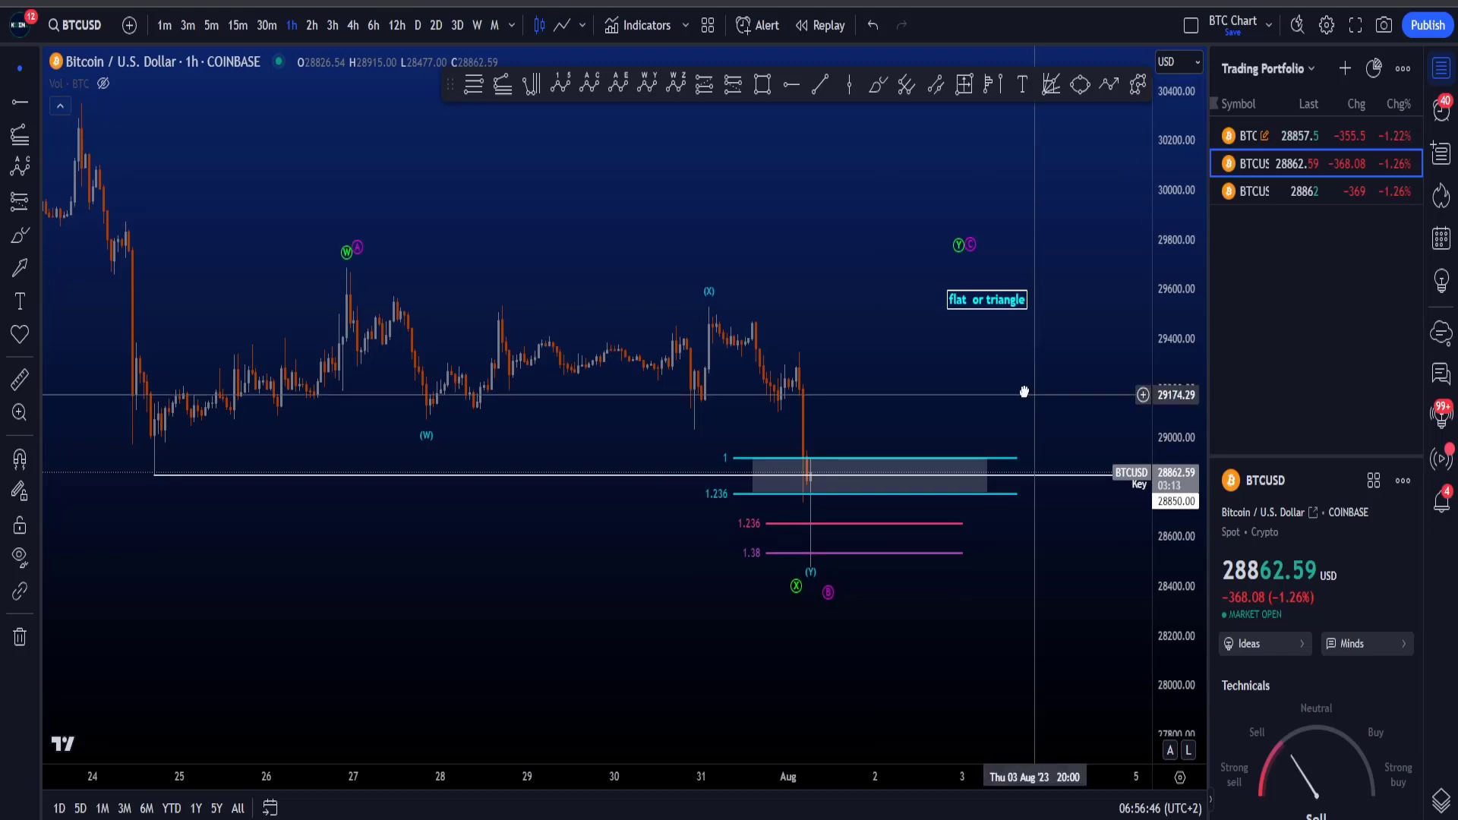
pyautogui.moveTo(1032, 394); pyautogui.dragTo(1020, 393)
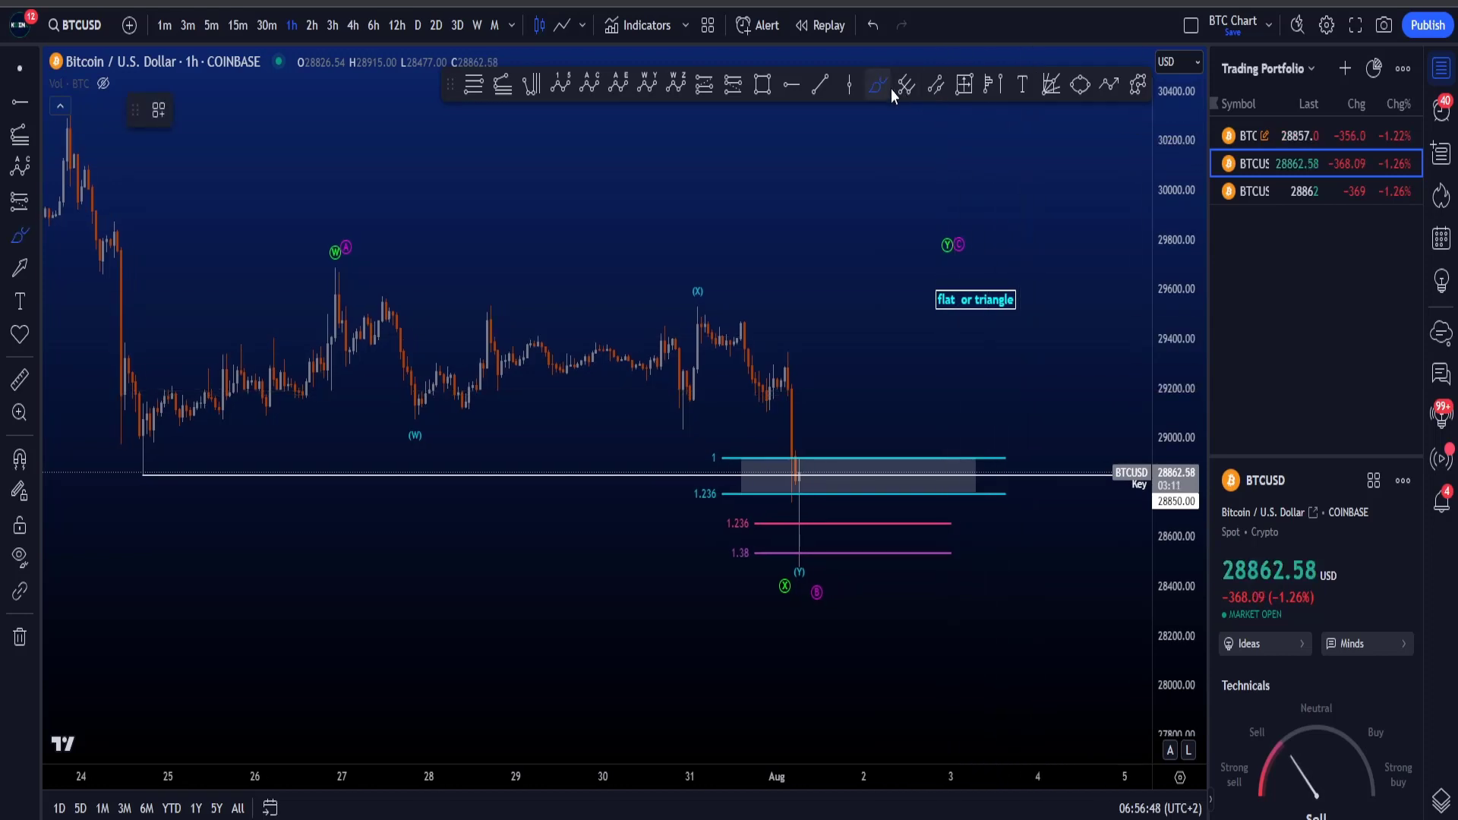
pyautogui.moveTo(802, 474); pyautogui.dragTo(853, 635)
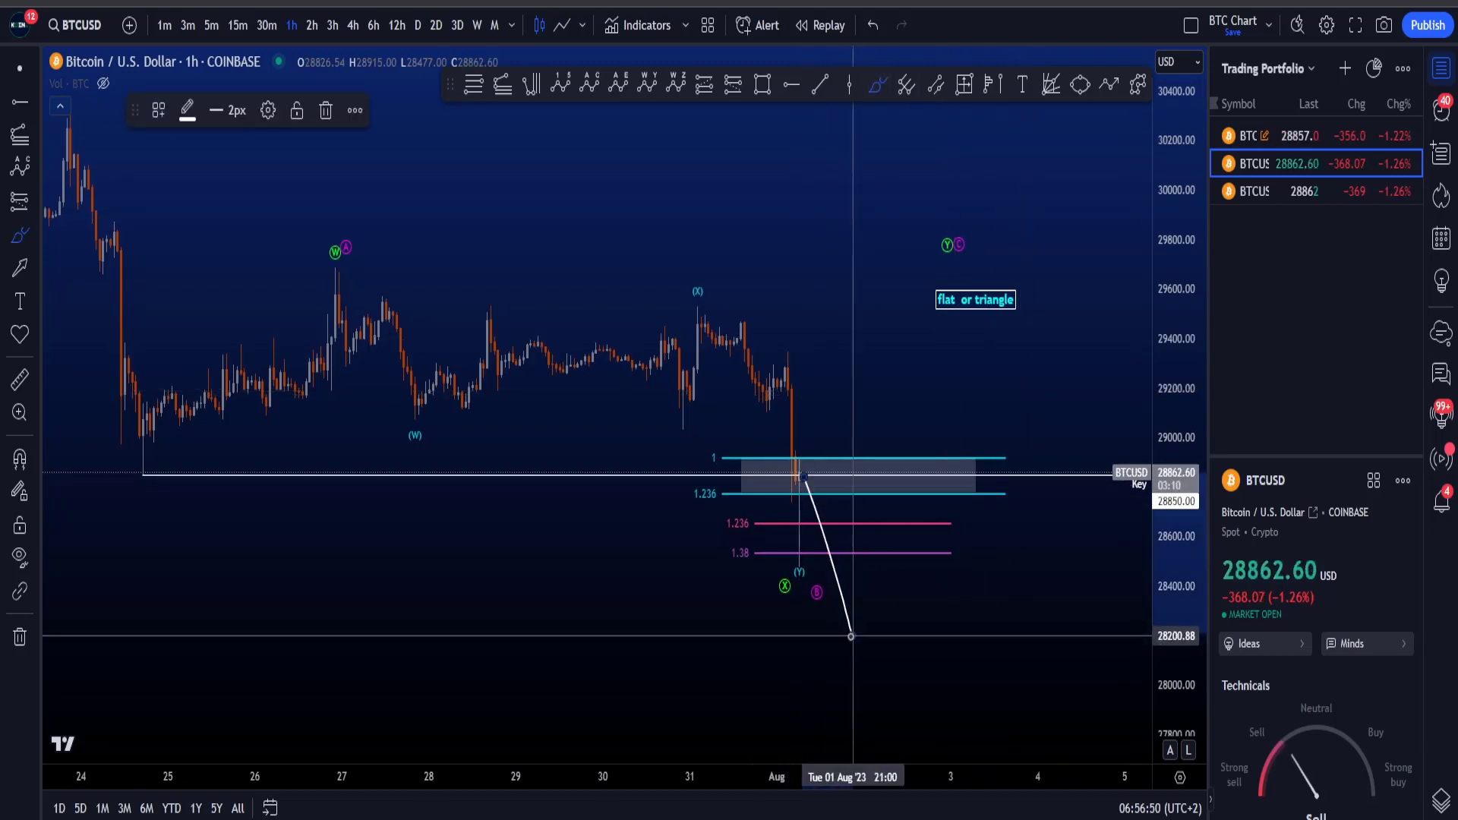
pyautogui.hotkey('ctrl', 'z')
pyautogui.moveTo(1178, 547); pyautogui.dragTo(1165, 492)
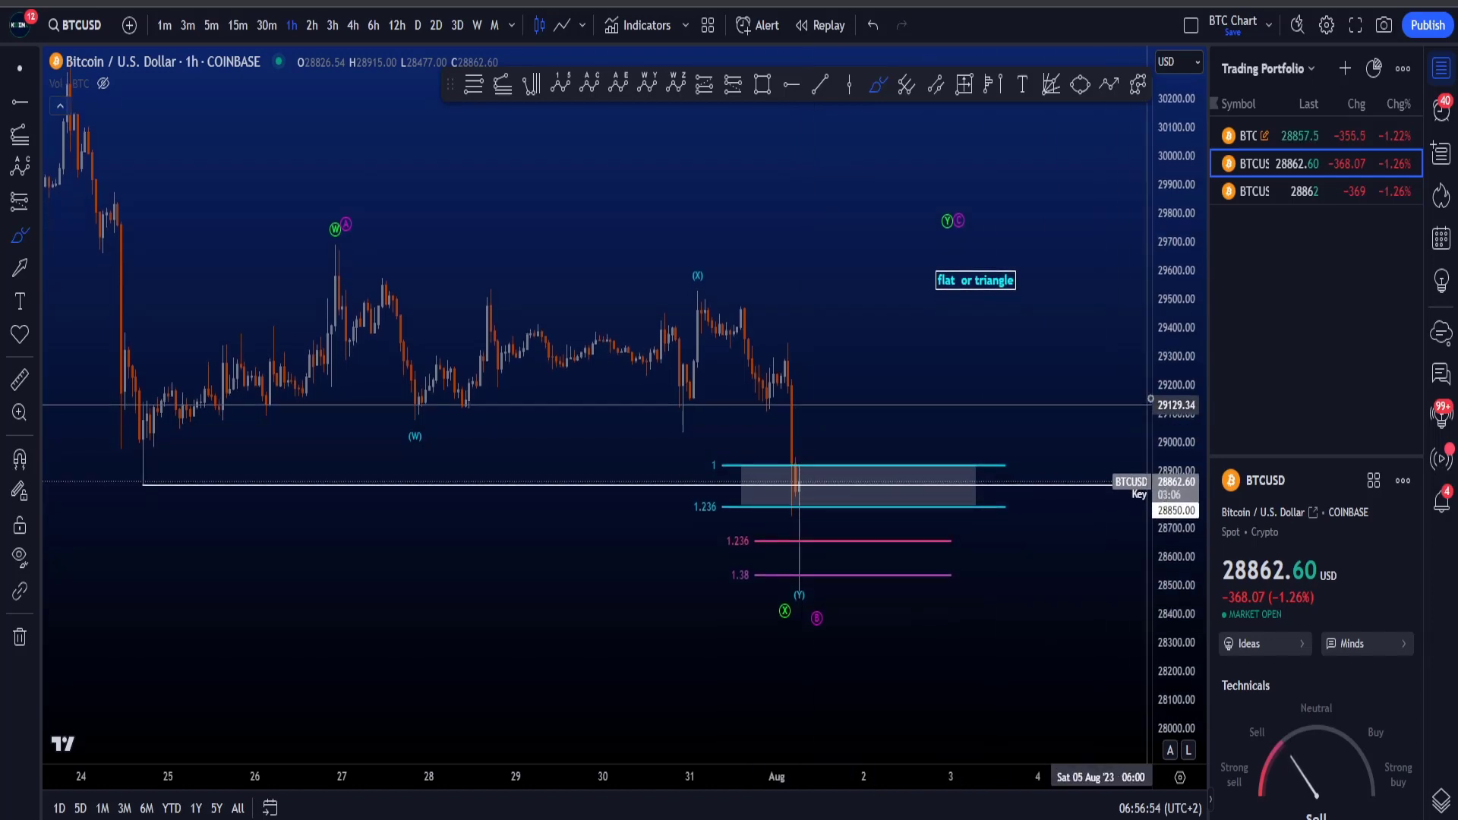
pyautogui.moveTo(826, 606)
pyautogui.mouseDown()
pyautogui.moveTo(810, 654)
pyautogui.moveTo(836, 610)
pyautogui.mouseUp()
pyautogui.hotkey('ctrl', 'z')
pyautogui.moveTo(342, 242)
pyautogui.mouseDown()
pyautogui.moveTo(523, 425)
pyautogui.moveTo(732, 299)
pyautogui.moveTo(827, 618)
pyautogui.mouseUp()
pyautogui.hotkey('ctrl', 'z')
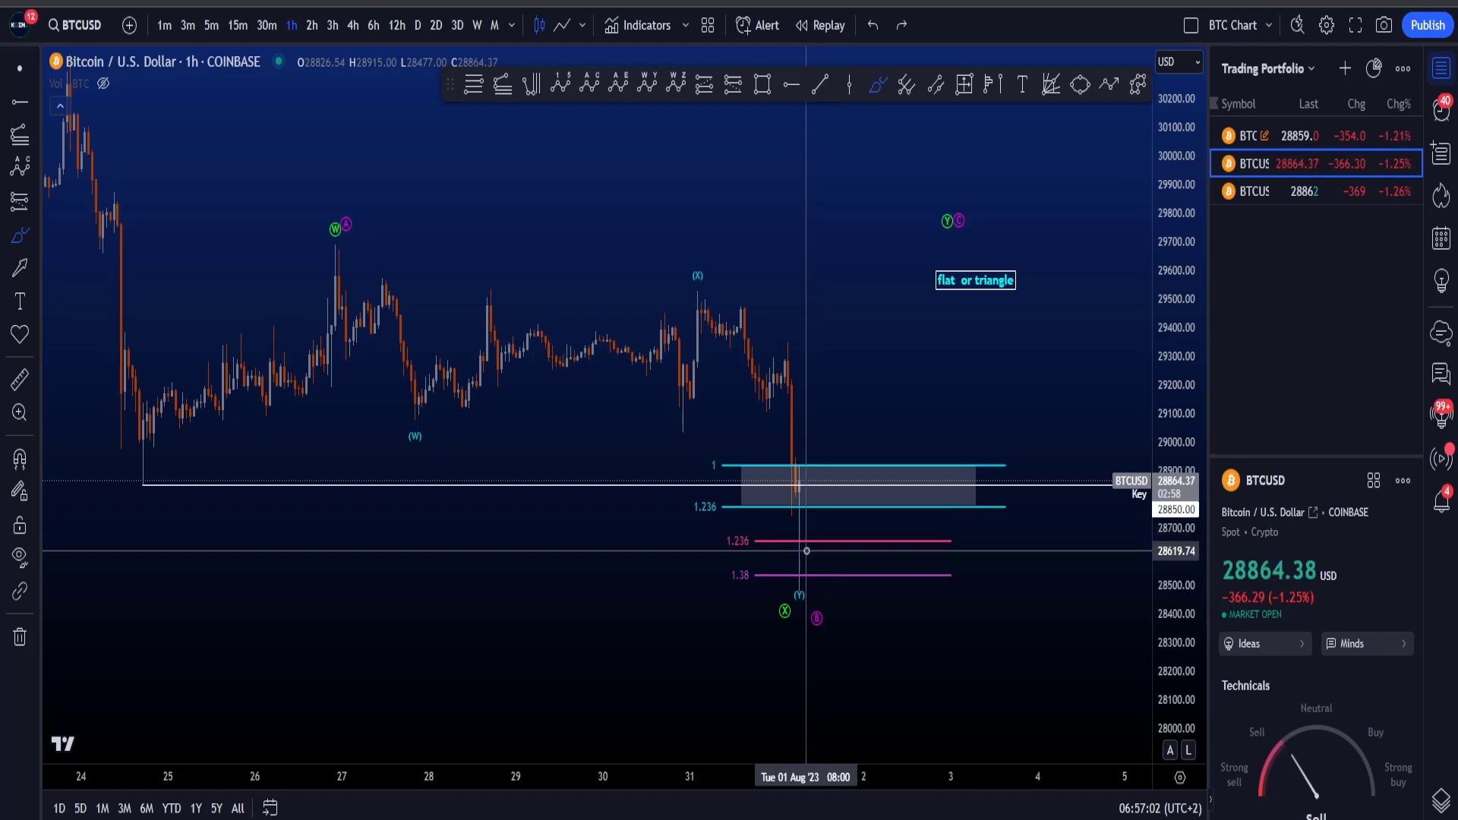
pyautogui.moveTo(706, 278)
pyautogui.mouseDown()
pyautogui.moveTo(814, 585)
pyautogui.moveTo(722, 306)
pyautogui.moveTo(803, 464)
pyautogui.mouseUp()
pyautogui.hotkey('ctrl', 'z')
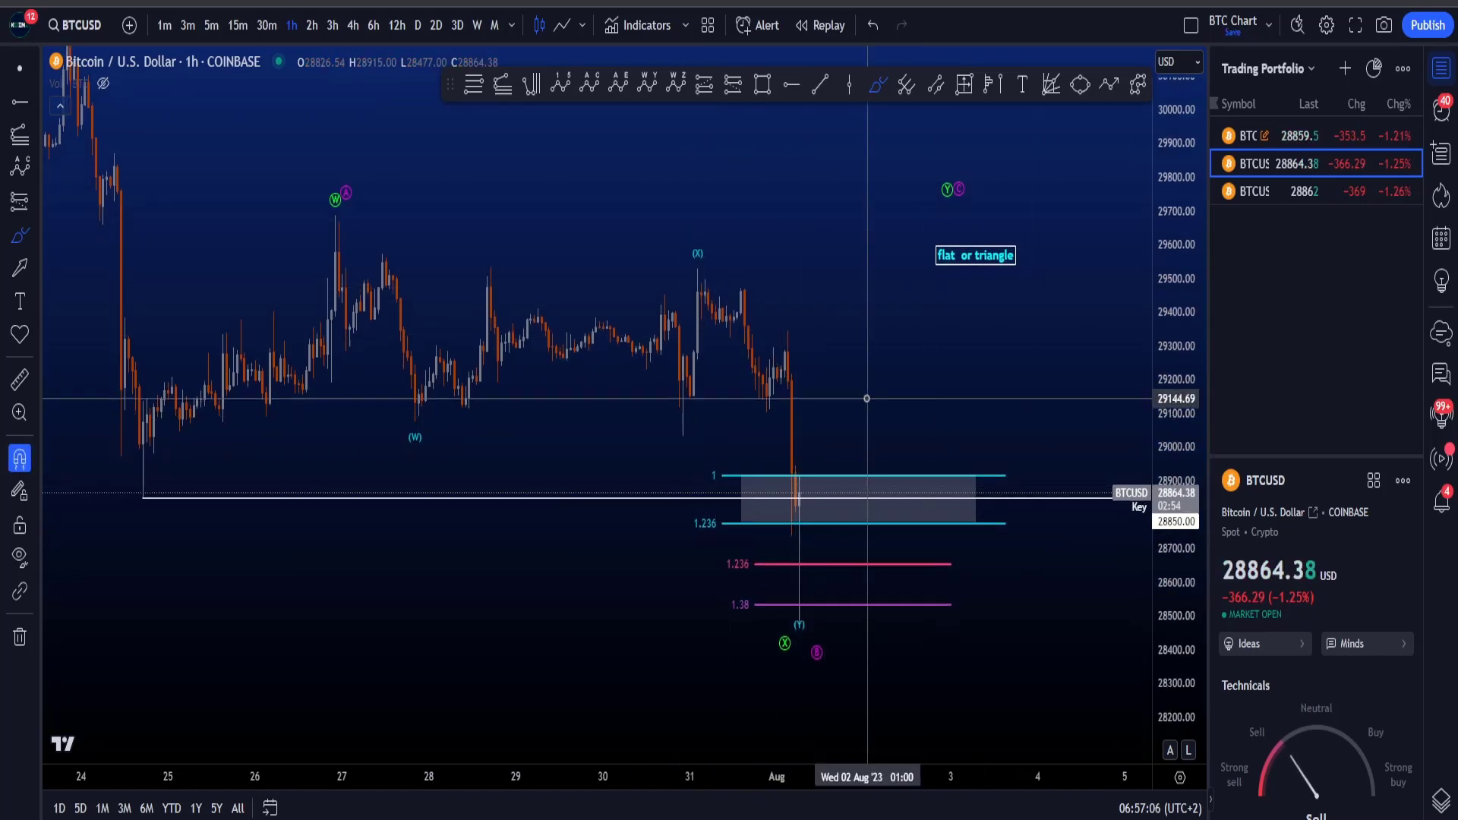
pyautogui.scroll(2, 858, 372)
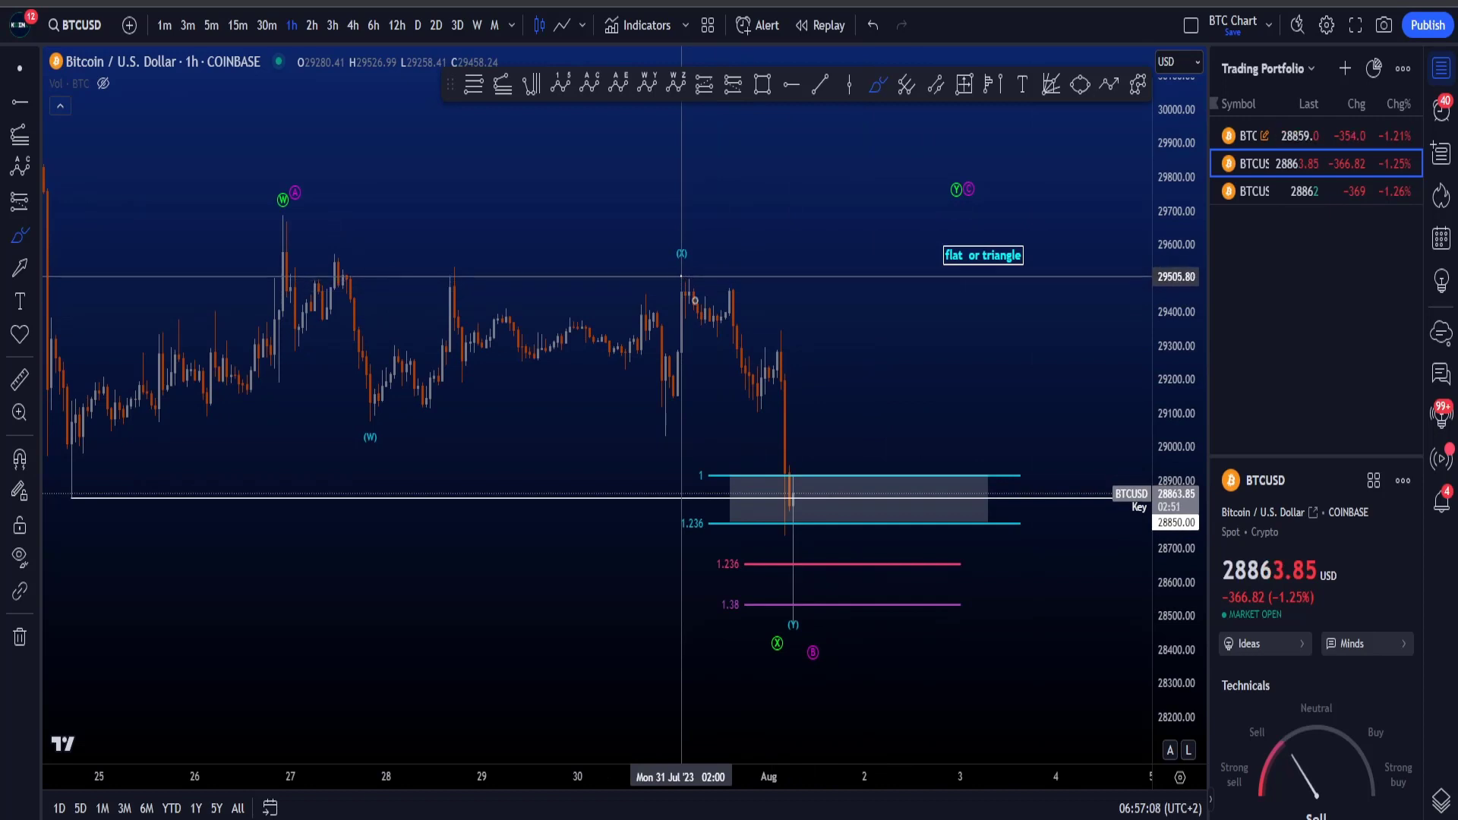
pyautogui.moveTo(681, 277); pyautogui.dragTo(848, 509)
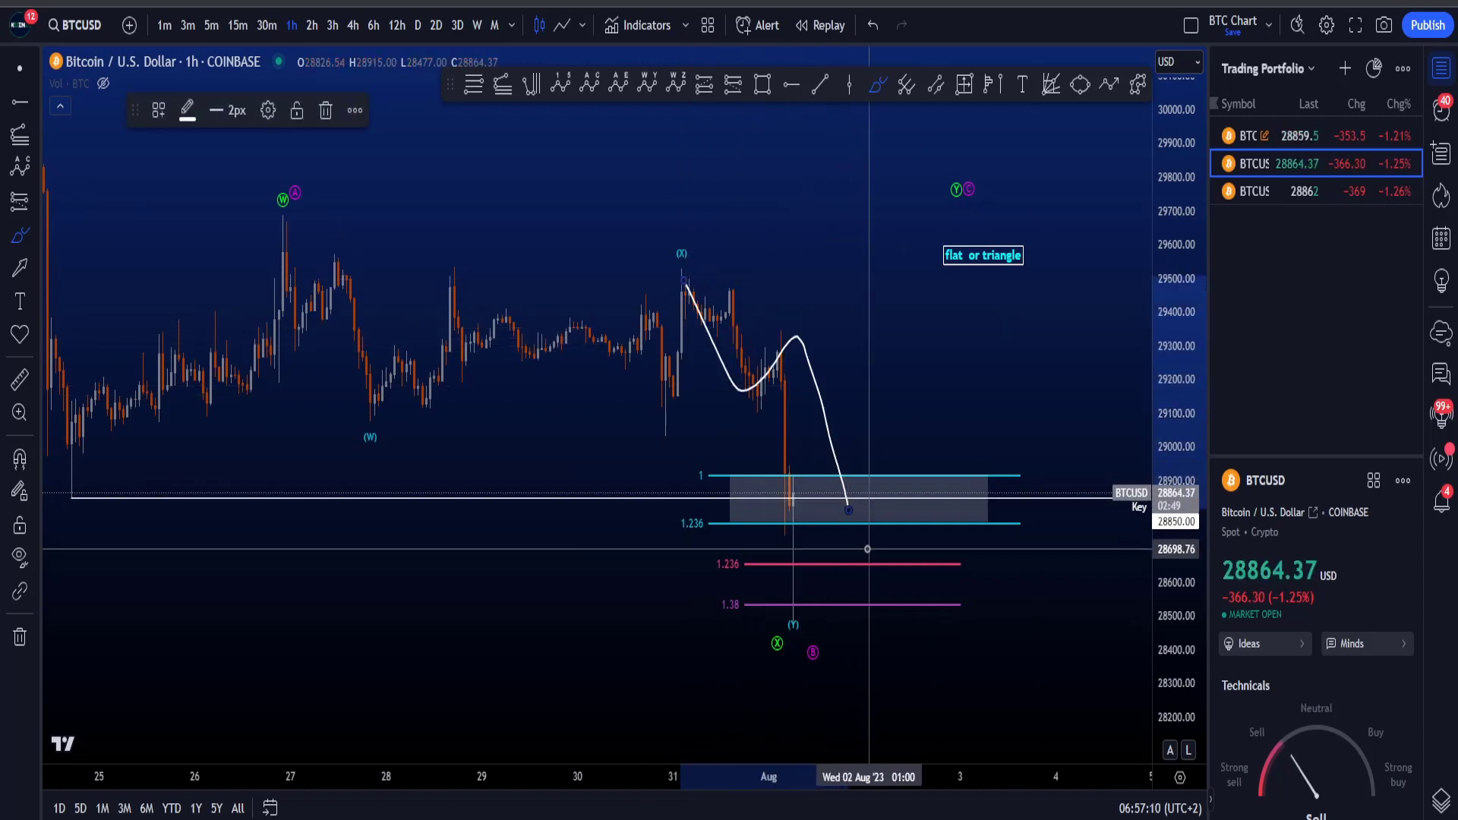
pyautogui.hotkey('ctrl', 'z')
pyautogui.moveTo(687, 284)
pyautogui.mouseDown()
pyautogui.moveTo(740, 313)
pyautogui.moveTo(790, 520)
pyautogui.mouseUp()
pyautogui.hotkey('ctrl', 'z')
pyautogui.moveTo(683, 287)
pyautogui.mouseDown()
pyautogui.moveTo(759, 394)
pyautogui.moveTo(800, 517)
pyautogui.mouseUp()
pyautogui.hotkey('ctrl', 'z')
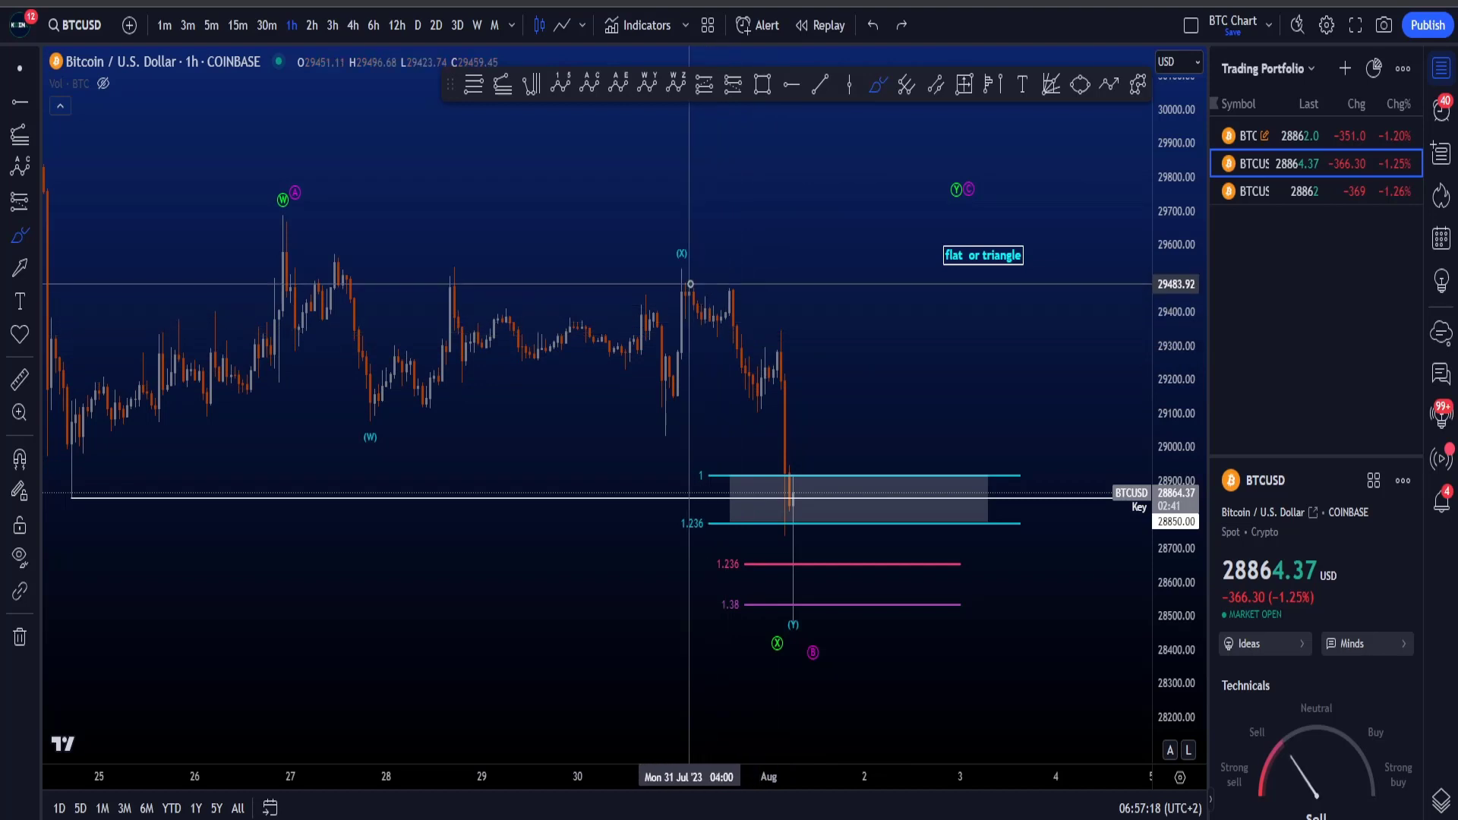
pyautogui.moveTo(690, 284)
pyautogui.mouseDown()
pyautogui.moveTo(798, 372)
pyautogui.moveTo(781, 600)
pyautogui.mouseUp()
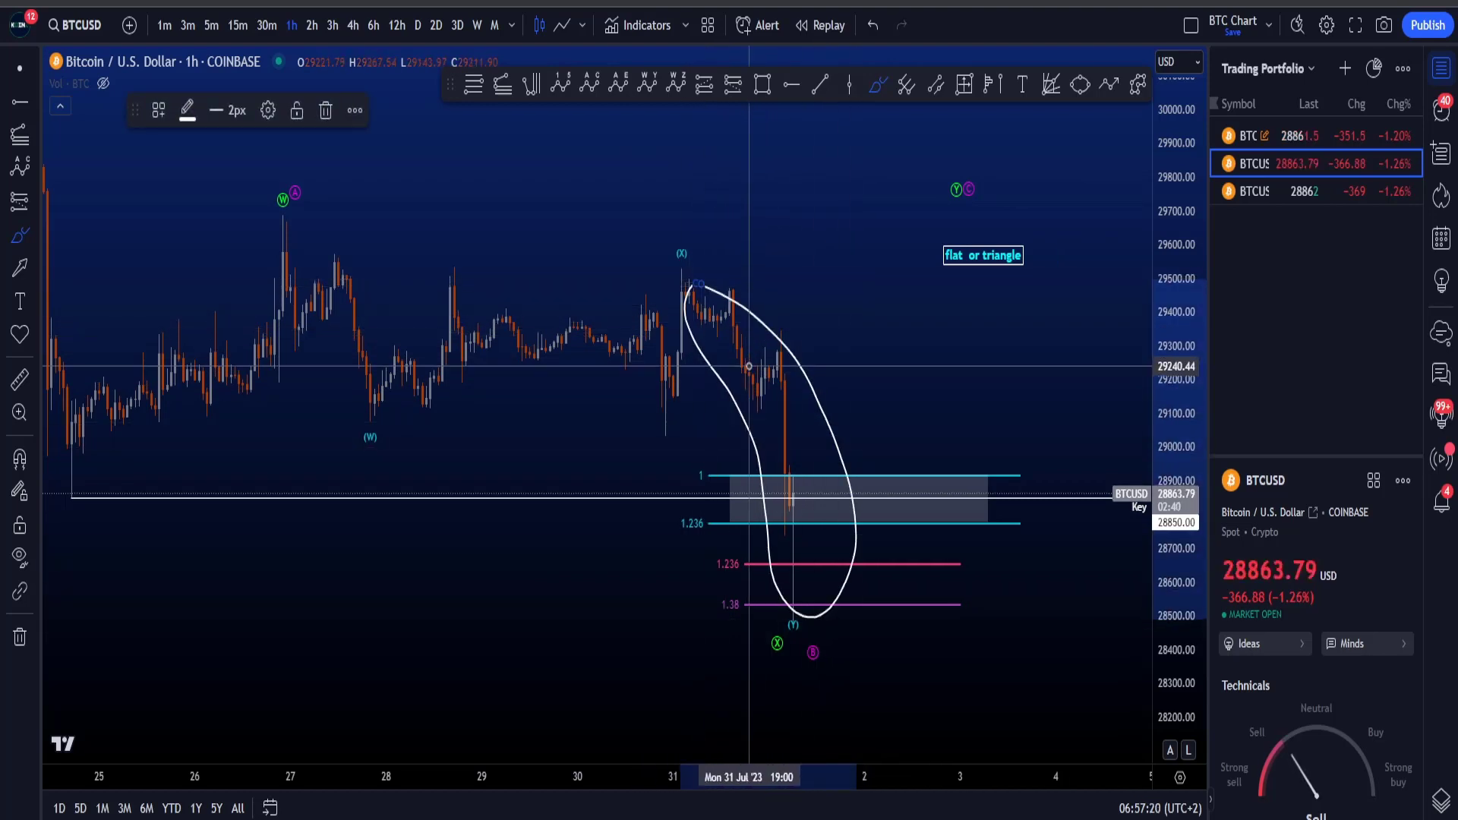
pyautogui.hotkey('ctrl', 'z')
pyautogui.moveTo(683, 285); pyautogui.dragTo(780, 345)
pyautogui.moveTo(790, 443); pyautogui.dragTo(797, 547)
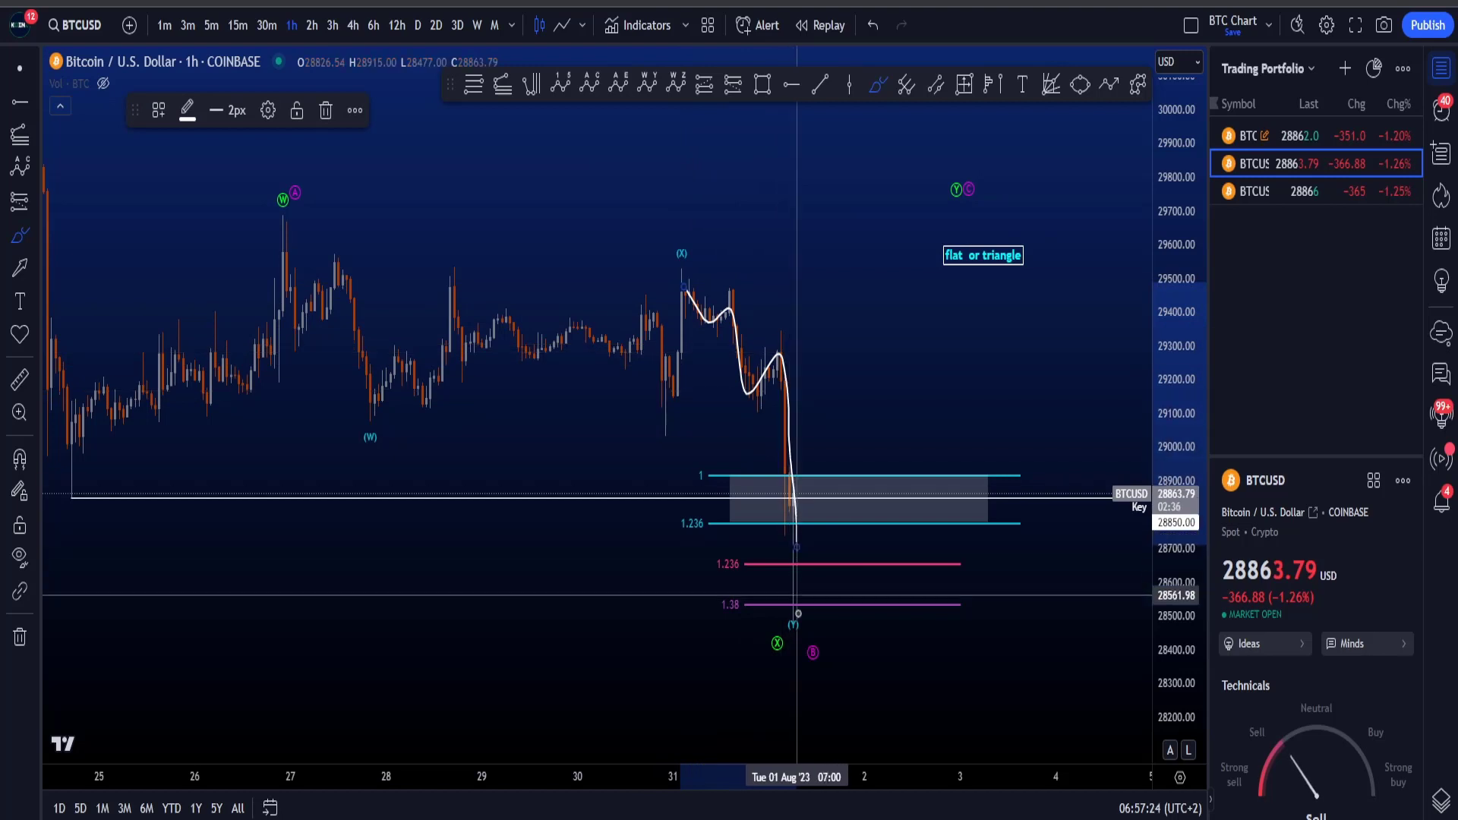
pyautogui.hotkey('ctrl', 'z')
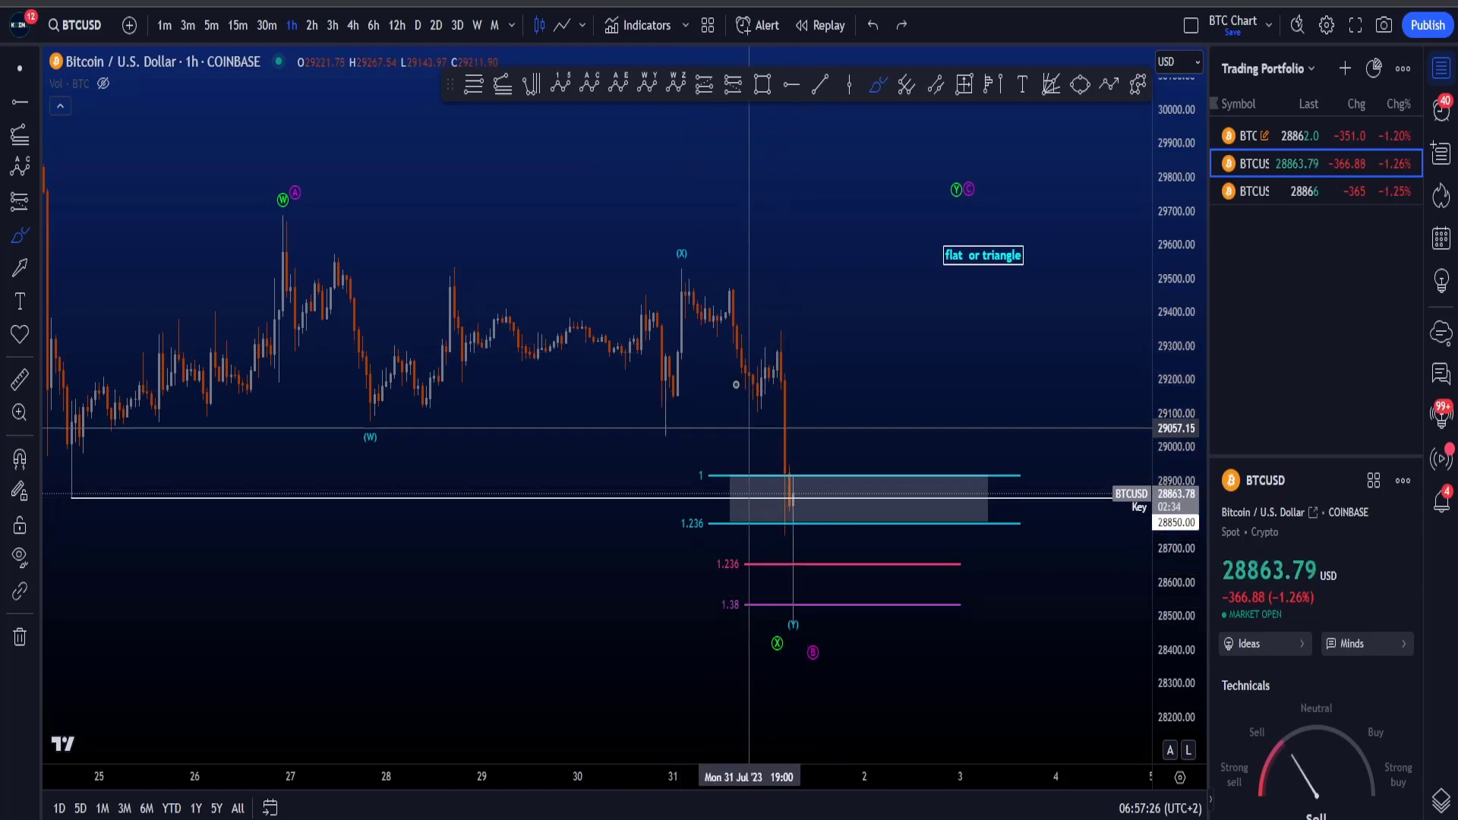
pyautogui.moveTo(1044, 266)
pyautogui.mouseDown()
pyautogui.moveTo(901, 253)
pyautogui.moveTo(1020, 228)
pyautogui.mouseUp()
pyautogui.hotkey('ctrl', 'z')
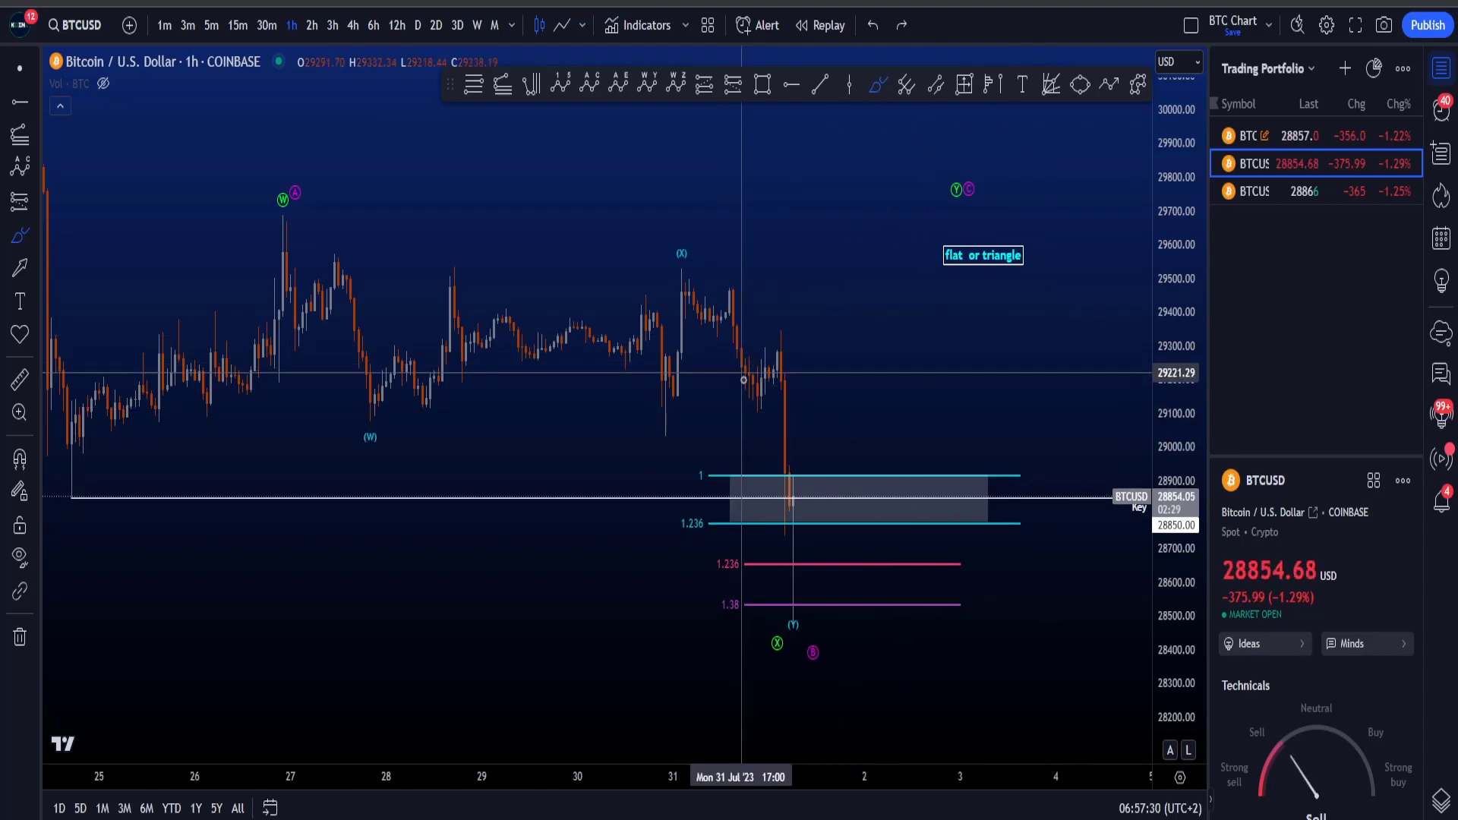
pyautogui.moveTo(750, 401); pyautogui.dragTo(750, 397)
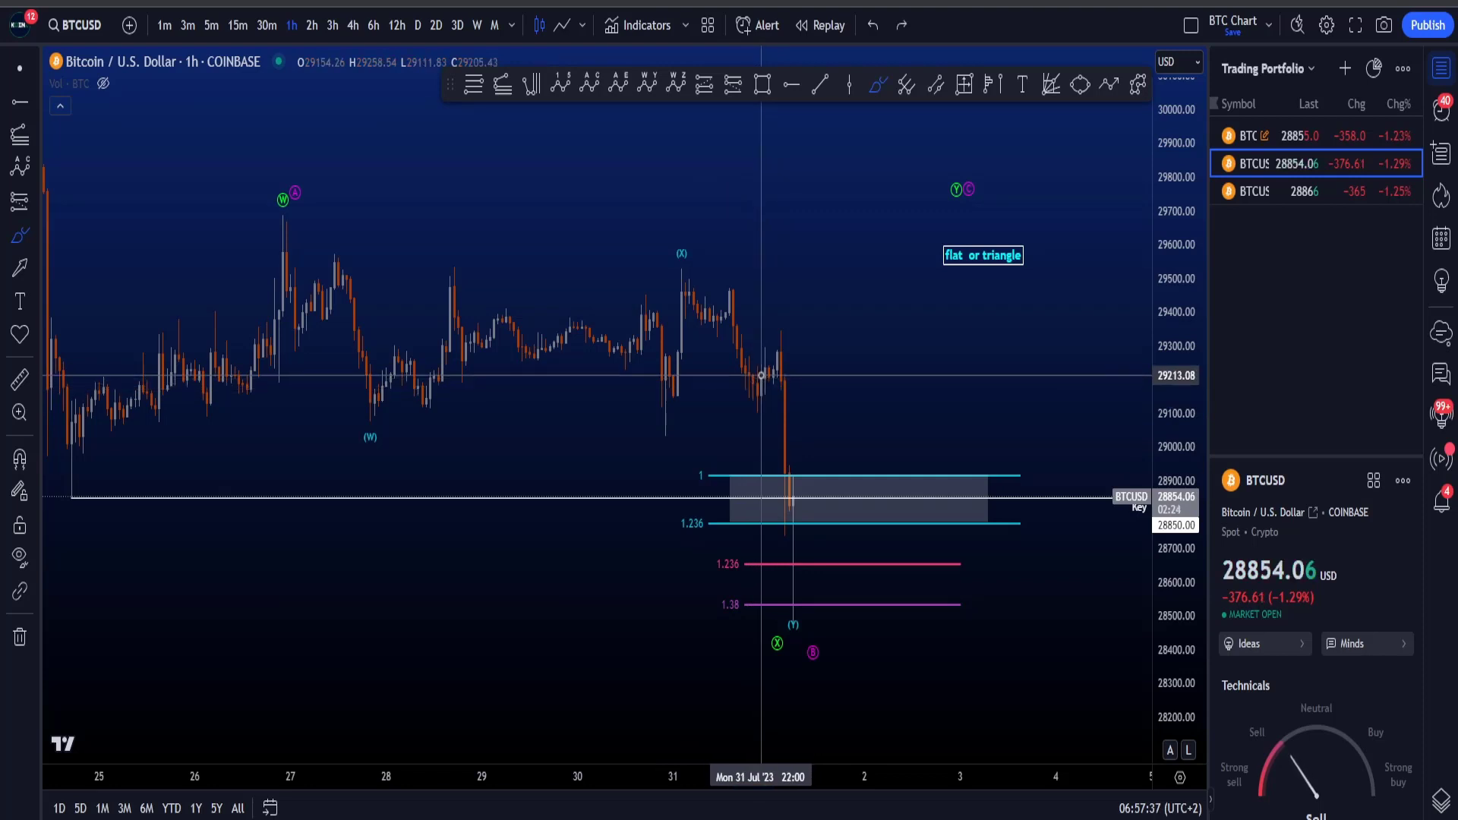
pyautogui.moveTo(793, 598)
pyautogui.mouseDown()
pyautogui.moveTo(820, 628)
pyautogui.moveTo(797, 596)
pyautogui.mouseUp()
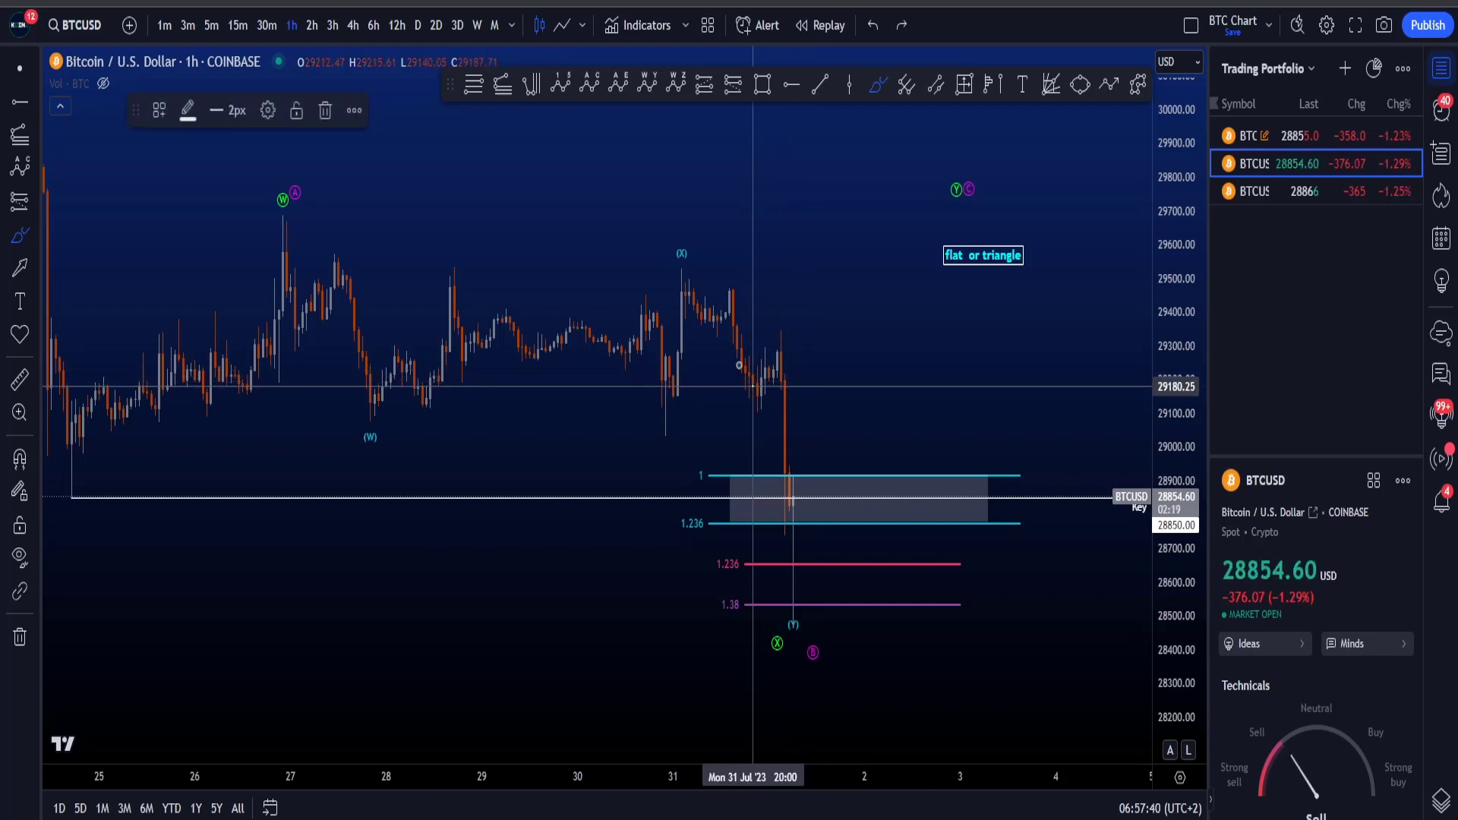
pyautogui.moveTo(683, 293); pyautogui.dragTo(905, 569)
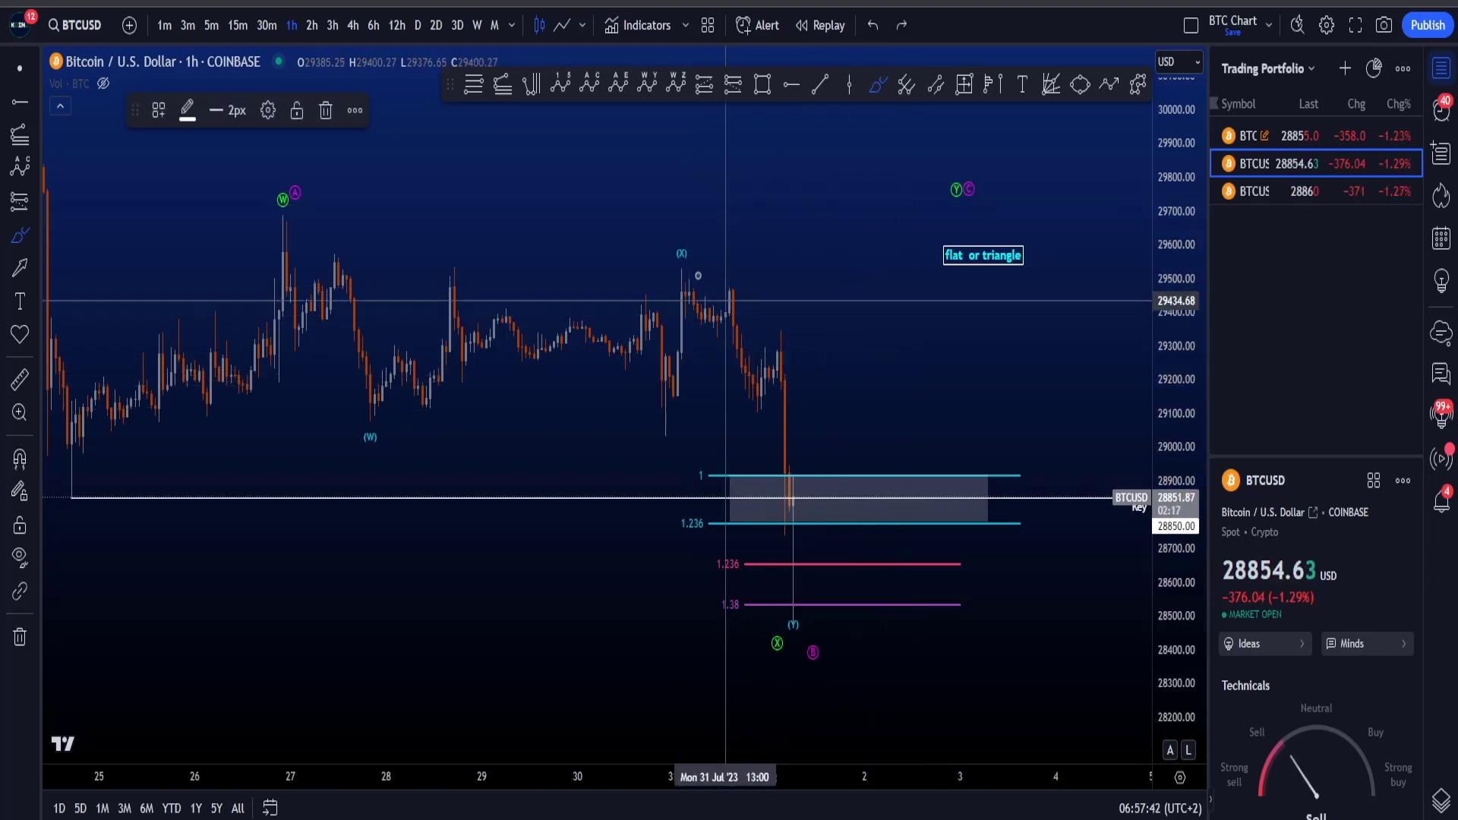
pyautogui.moveTo(683, 254); pyautogui.dragTo(928, 336)
pyautogui.moveTo(782, 414); pyautogui.dragTo(1026, 326)
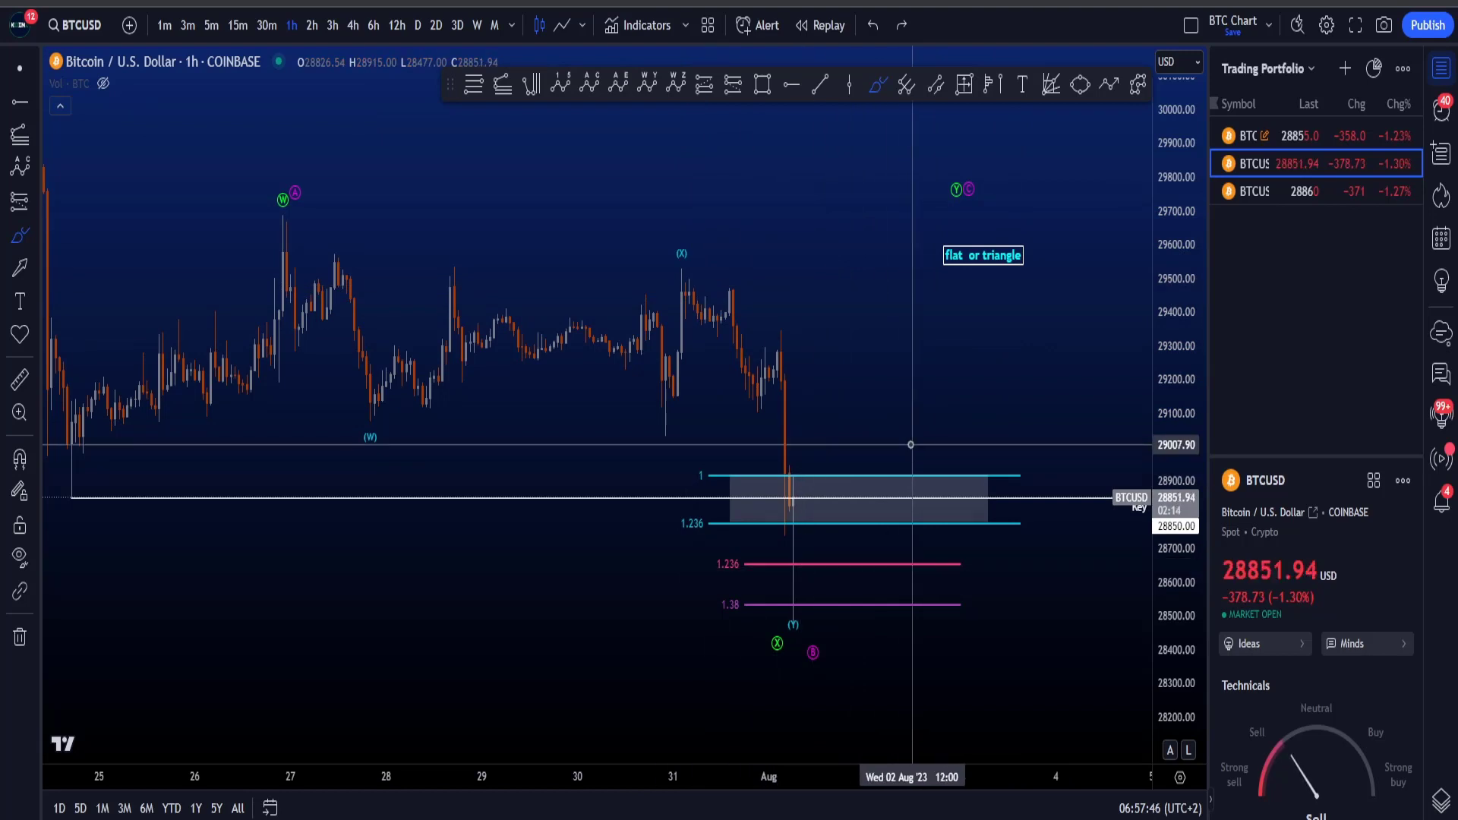
pyautogui.scroll(-3, 910, 444)
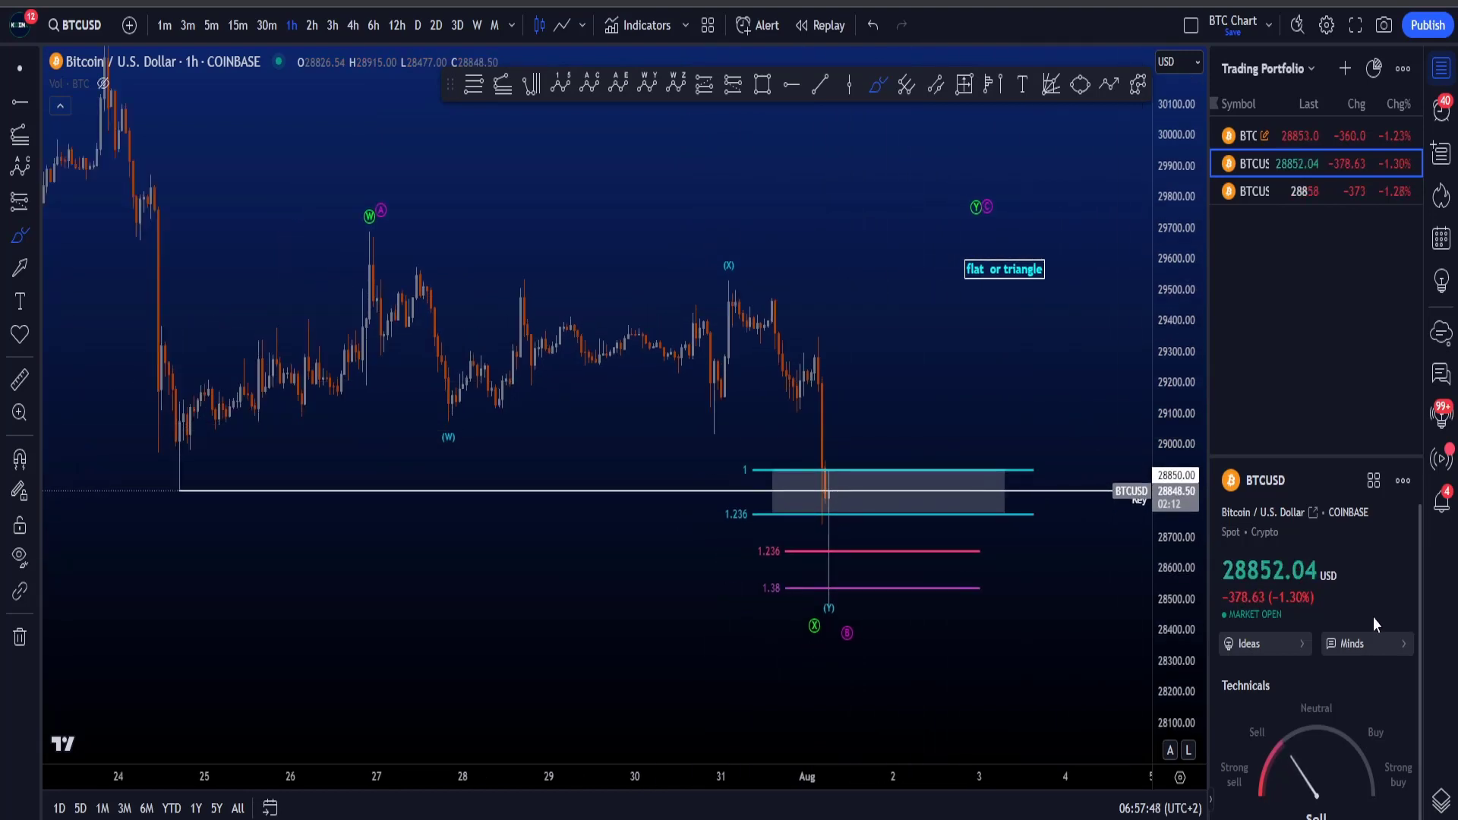
# Step: Hide the LTF Bull drawings and show the LTF Bear wave labels
pyautogui.click(1441, 799)
pyautogui.click(1385, 466)
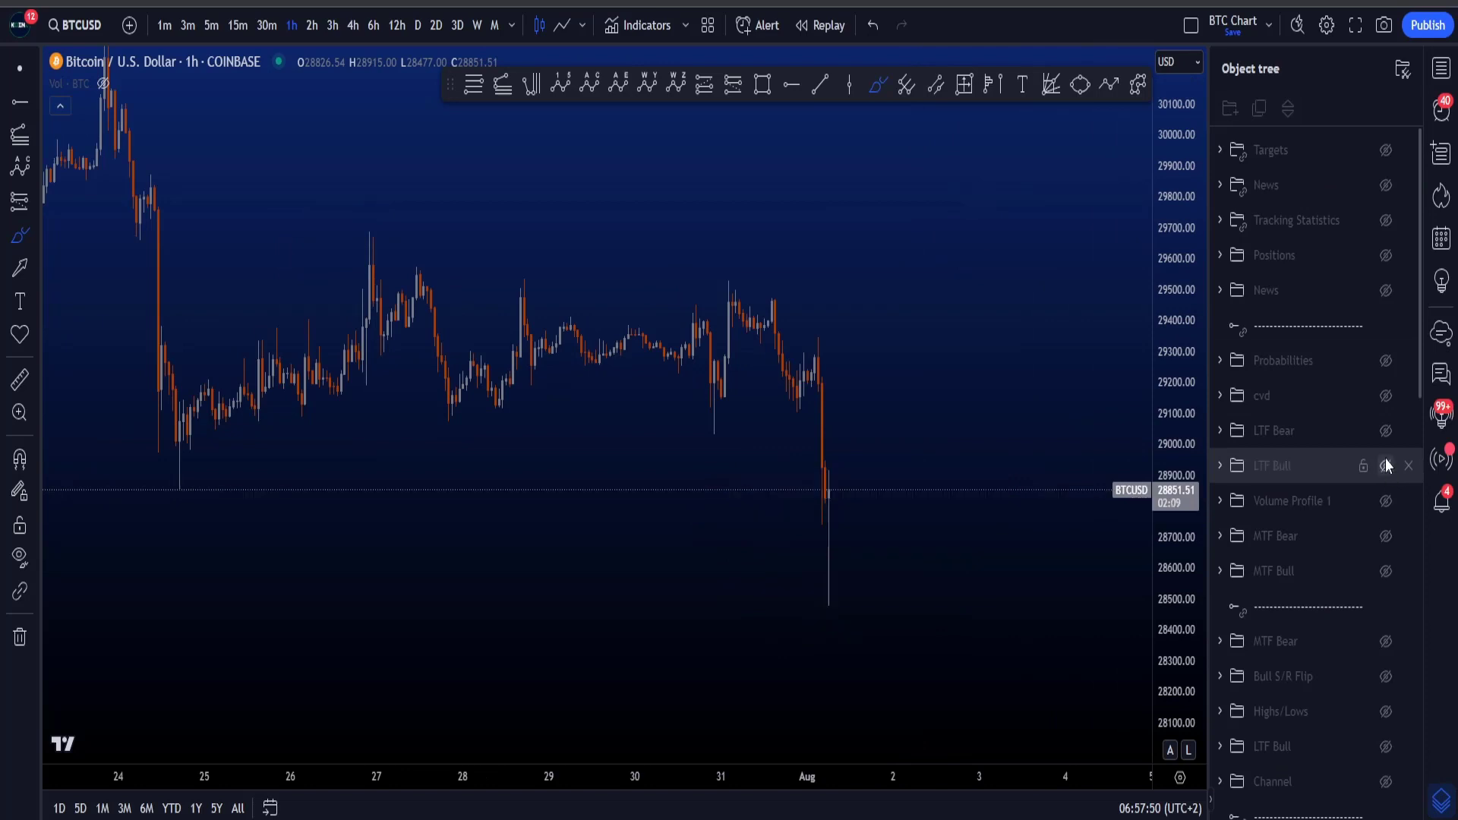
pyautogui.click(1386, 430)
# Step: Stretch the price scale and try a few strokes across the chart, undoing each
pyautogui.moveTo(176, 448)
pyautogui.mouseDown()
pyautogui.moveTo(456, 396)
pyautogui.moveTo(746, 262)
pyautogui.moveTo(725, 245)
pyautogui.mouseUp()
pyautogui.hotkey('ctrl', 'z')
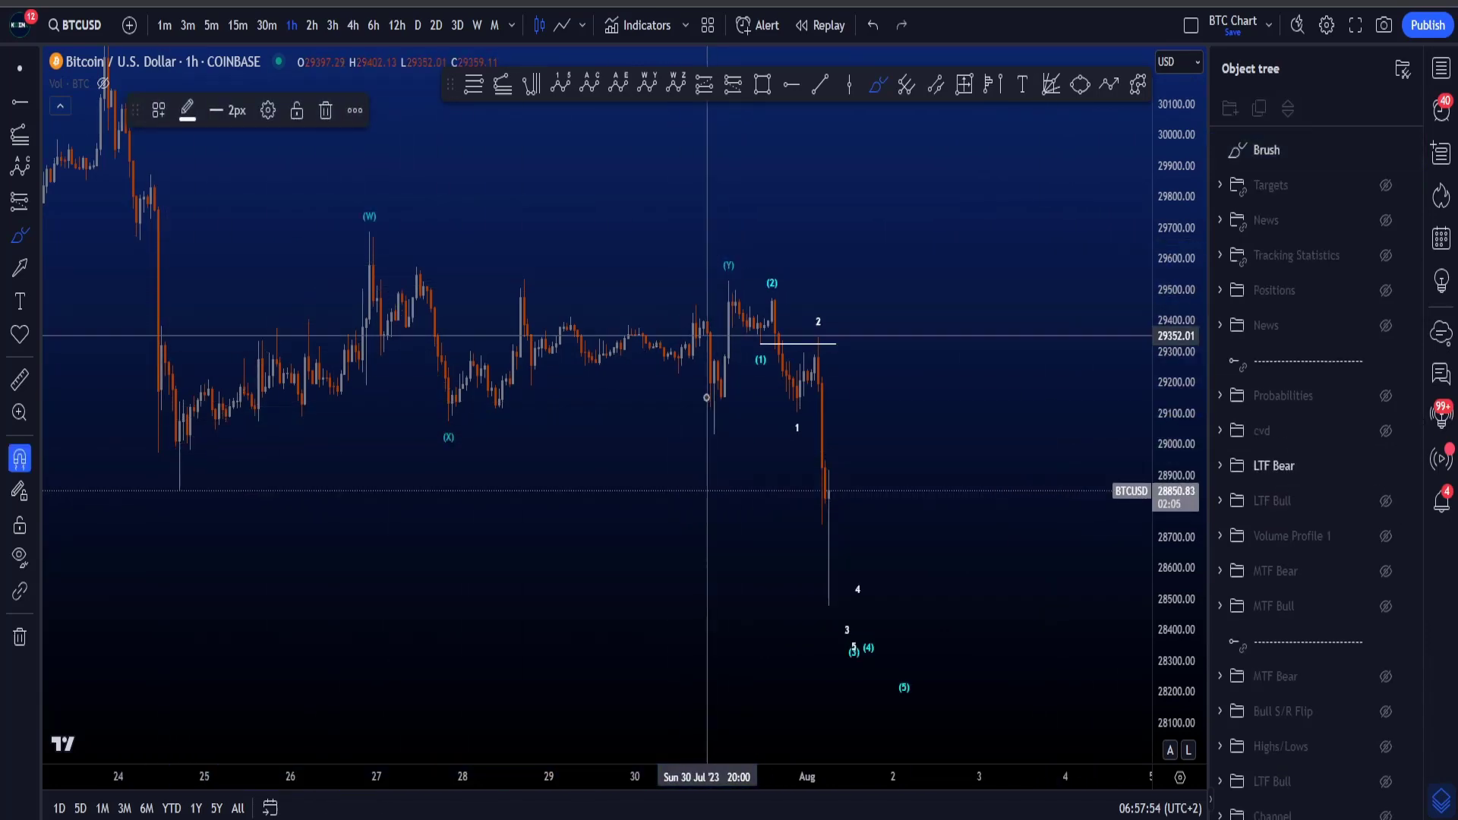
pyautogui.moveTo(1169, 429); pyautogui.dragTo(1169, 397)
pyautogui.scroll(1, 634, 457)
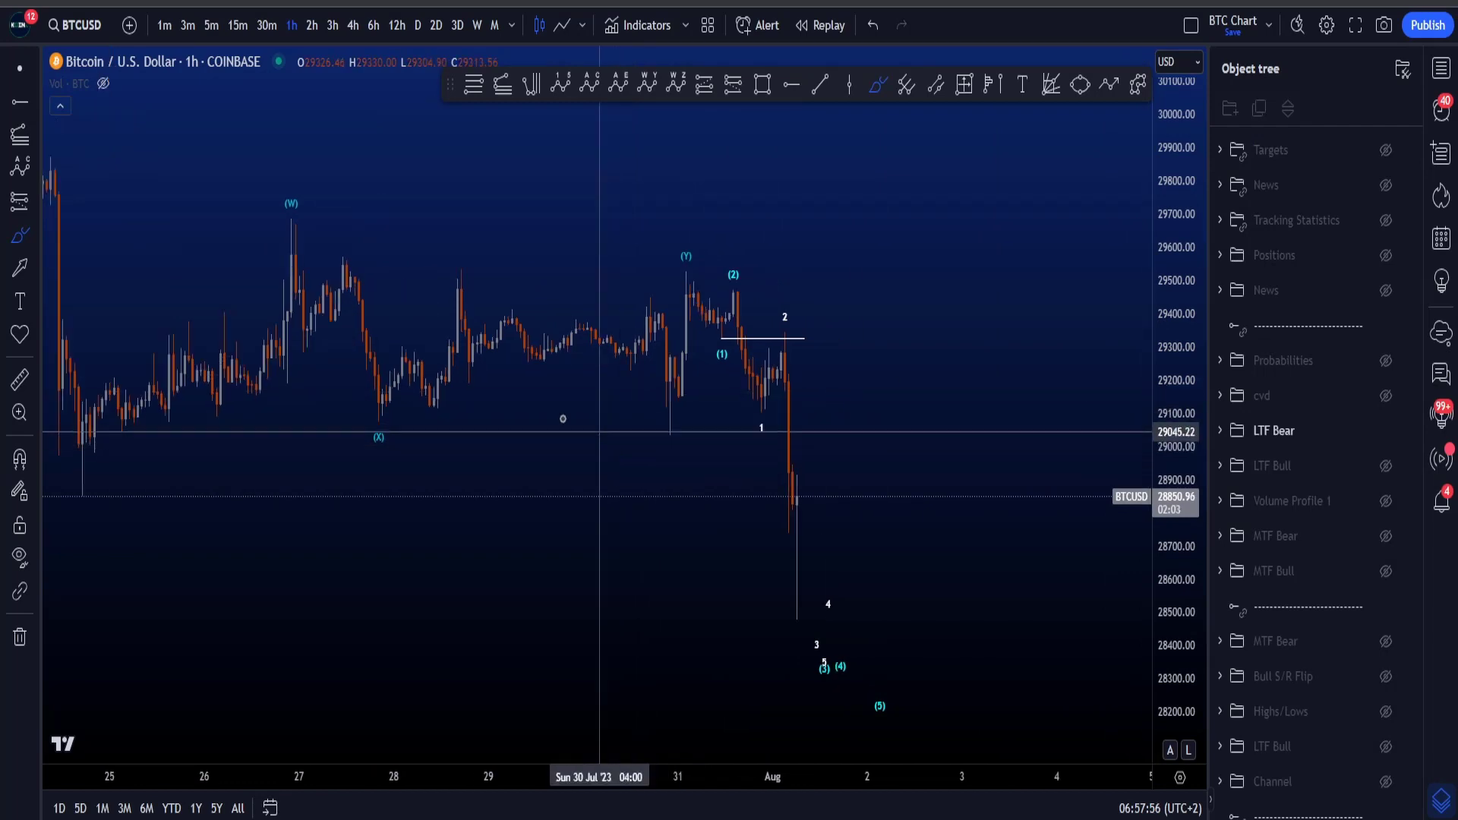
pyautogui.moveTo(380, 408)
pyautogui.mouseDown()
pyautogui.moveTo(602, 316)
pyautogui.moveTo(666, 408)
pyautogui.moveTo(689, 301)
pyautogui.mouseUp()
pyautogui.hotkey('ctrl', 'z')
pyautogui.moveTo(471, 263)
pyautogui.mouseDown()
pyautogui.moveTo(458, 281)
pyautogui.moveTo(469, 262)
pyautogui.mouseUp()
pyautogui.hotkey('ctrl', 'z')
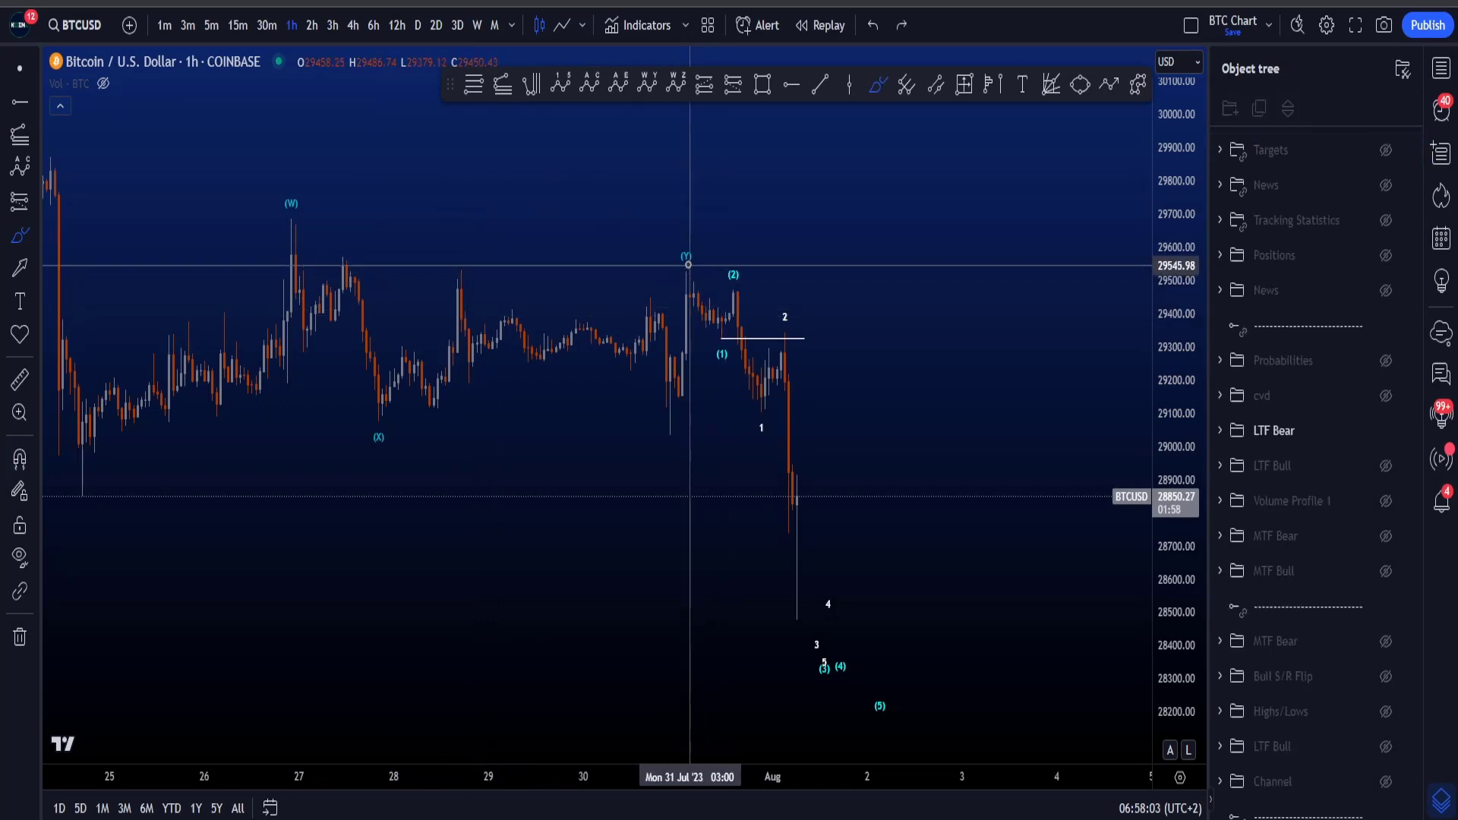
# Step: Sketch several falling price paths from the (Y) high below 28700, undoing each one
pyautogui.moveTo(688, 264); pyautogui.dragTo(350, 253)
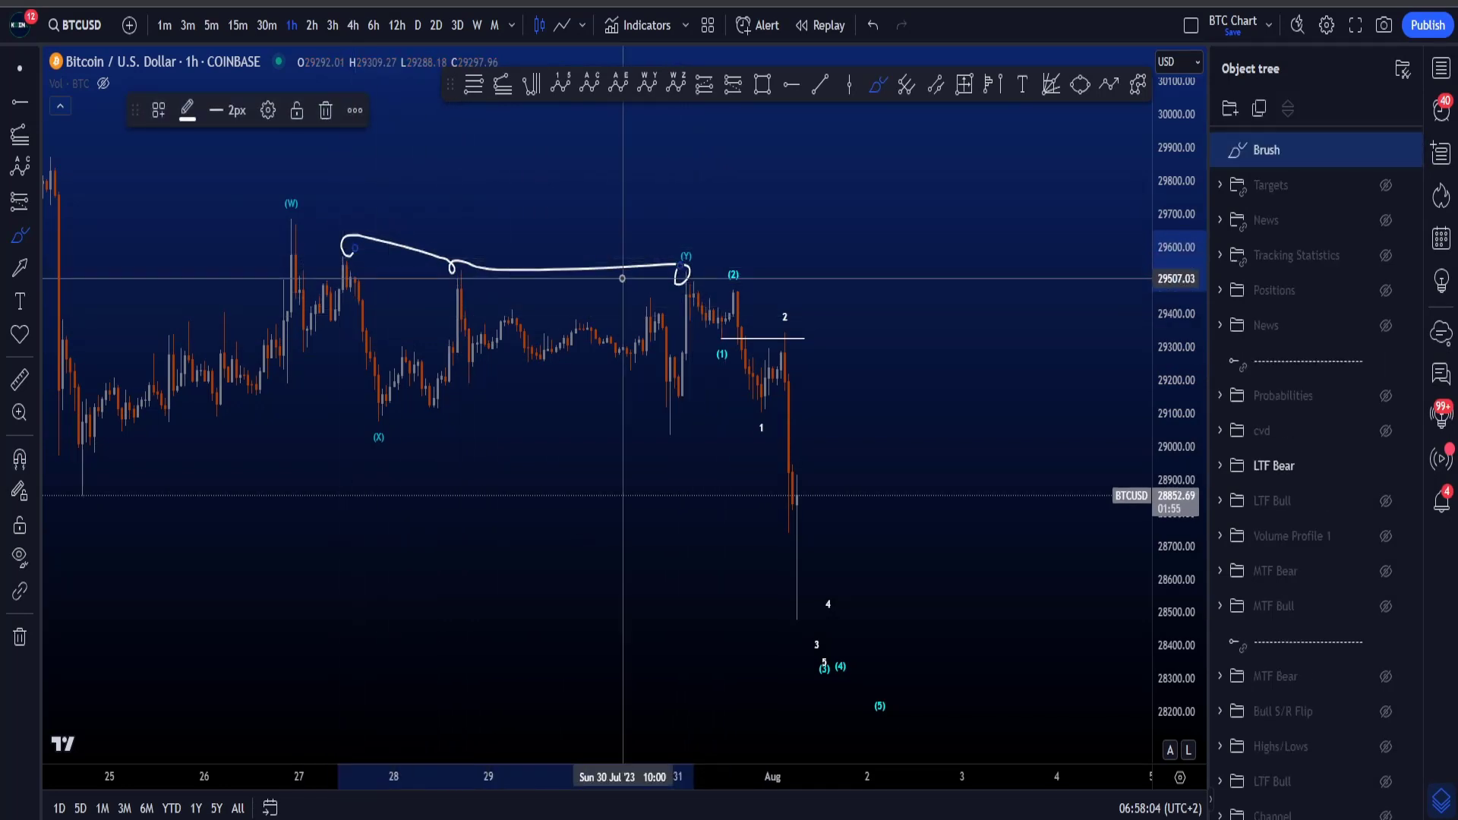
pyautogui.hotkey('ctrl', 'z')
pyautogui.moveTo(683, 274); pyautogui.dragTo(752, 363)
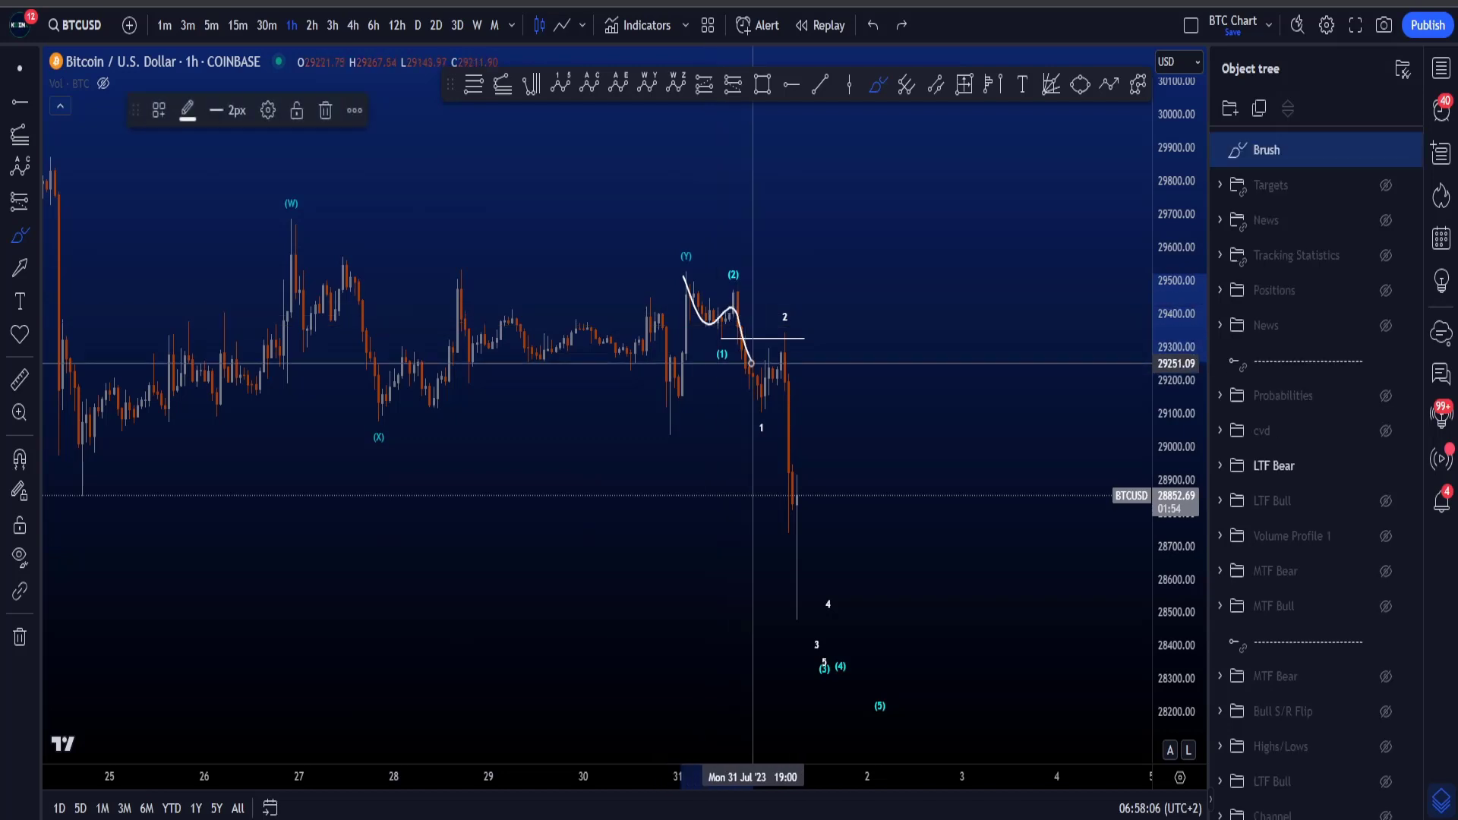
pyautogui.press('Delete')
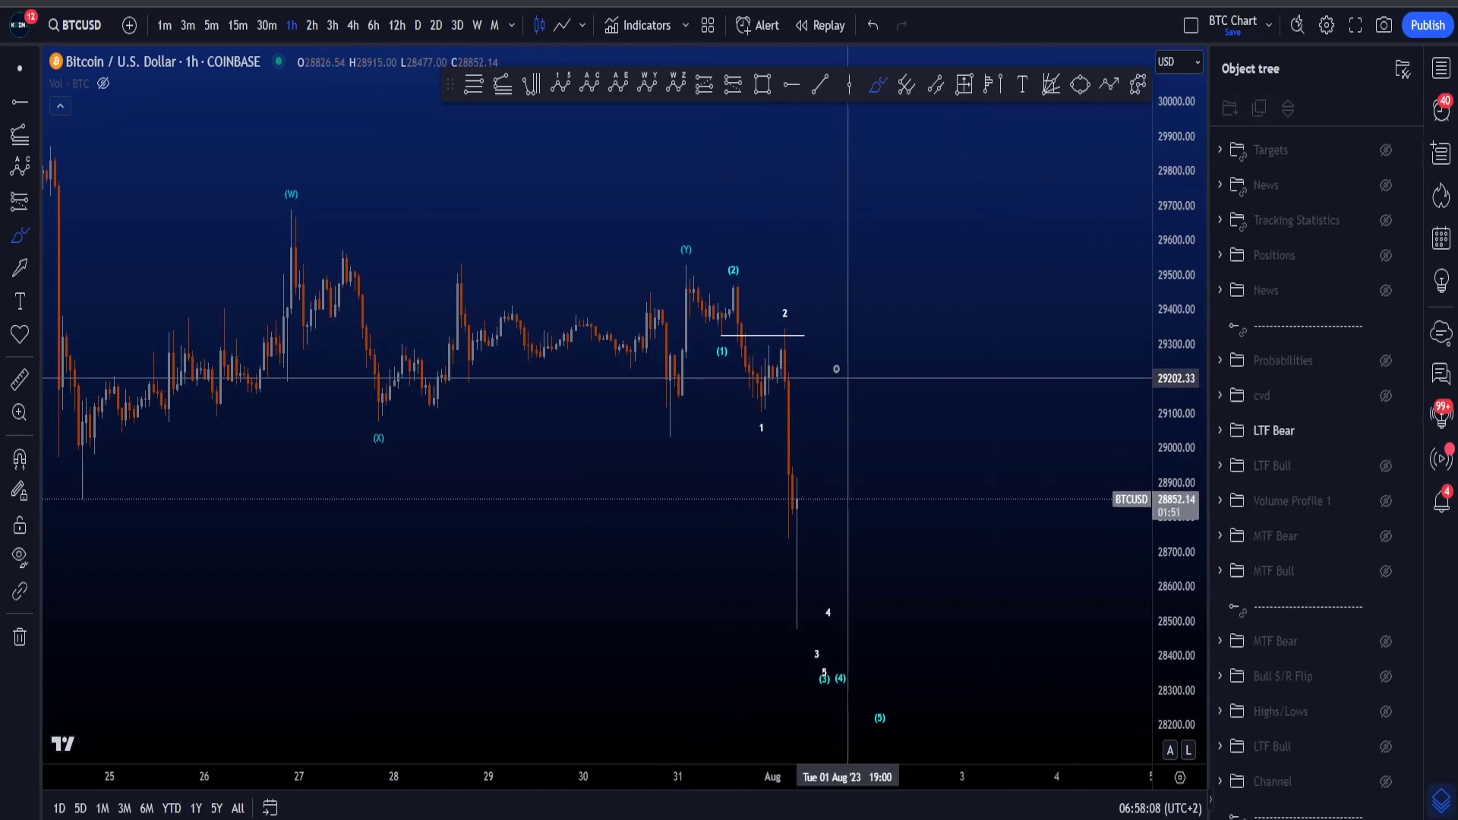
pyautogui.moveTo(683, 276)
pyautogui.mouseDown()
pyautogui.moveTo(721, 332)
pyautogui.moveTo(788, 363)
pyautogui.moveTo(807, 611)
pyautogui.mouseUp()
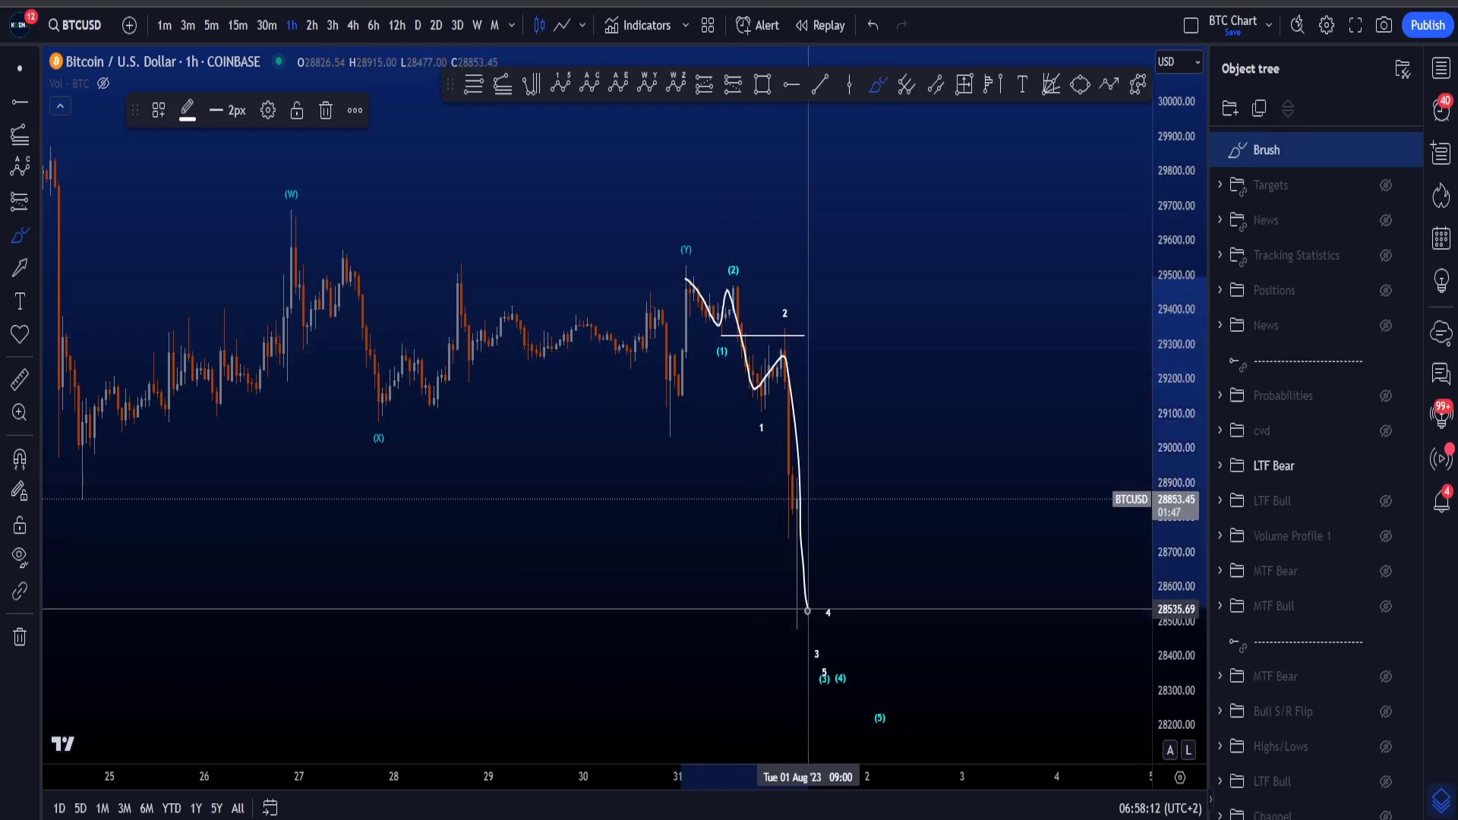
pyautogui.hotkey('ctrl', 'z')
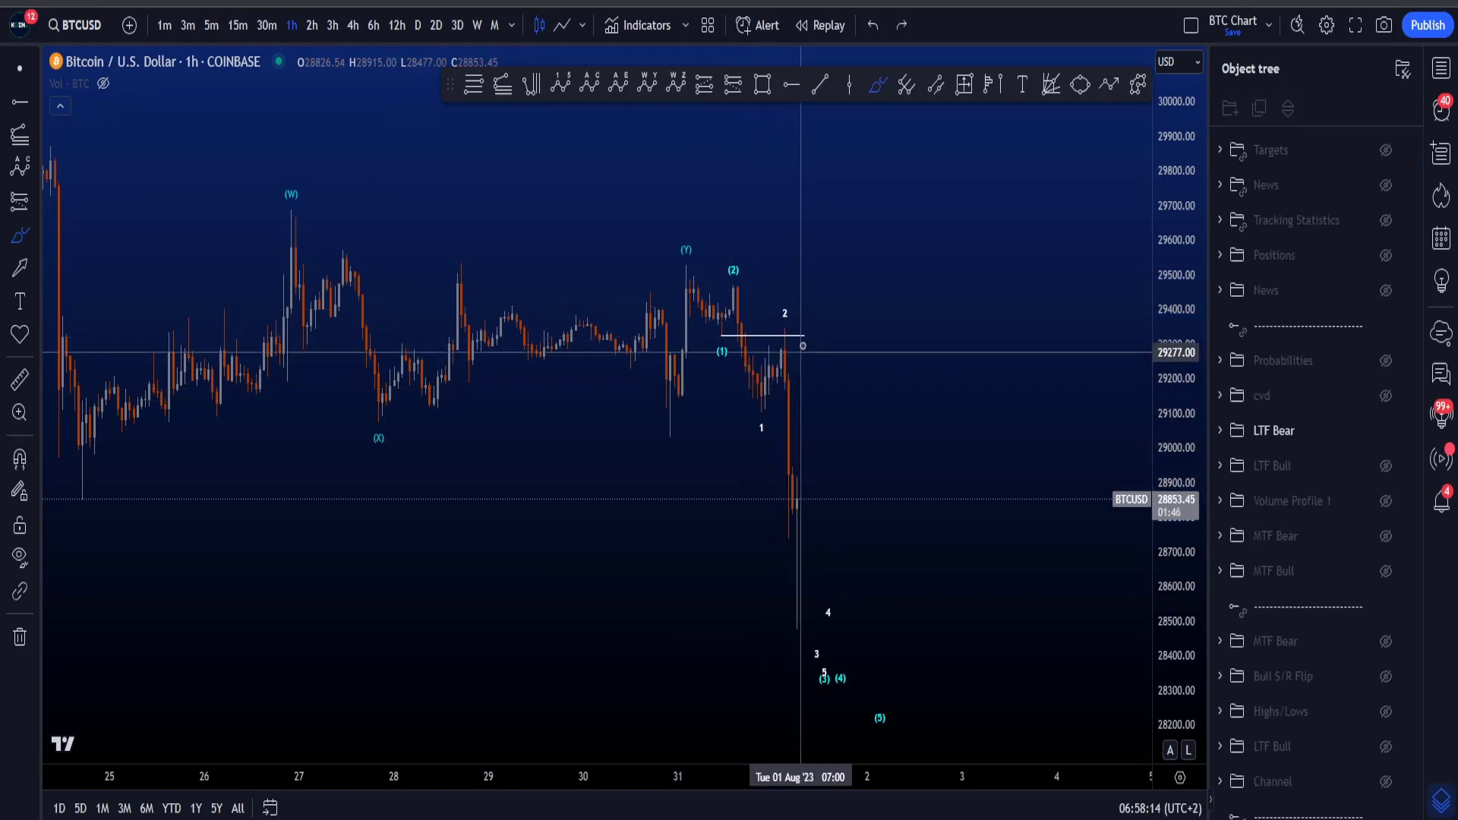
pyautogui.scroll(1, 835, 368)
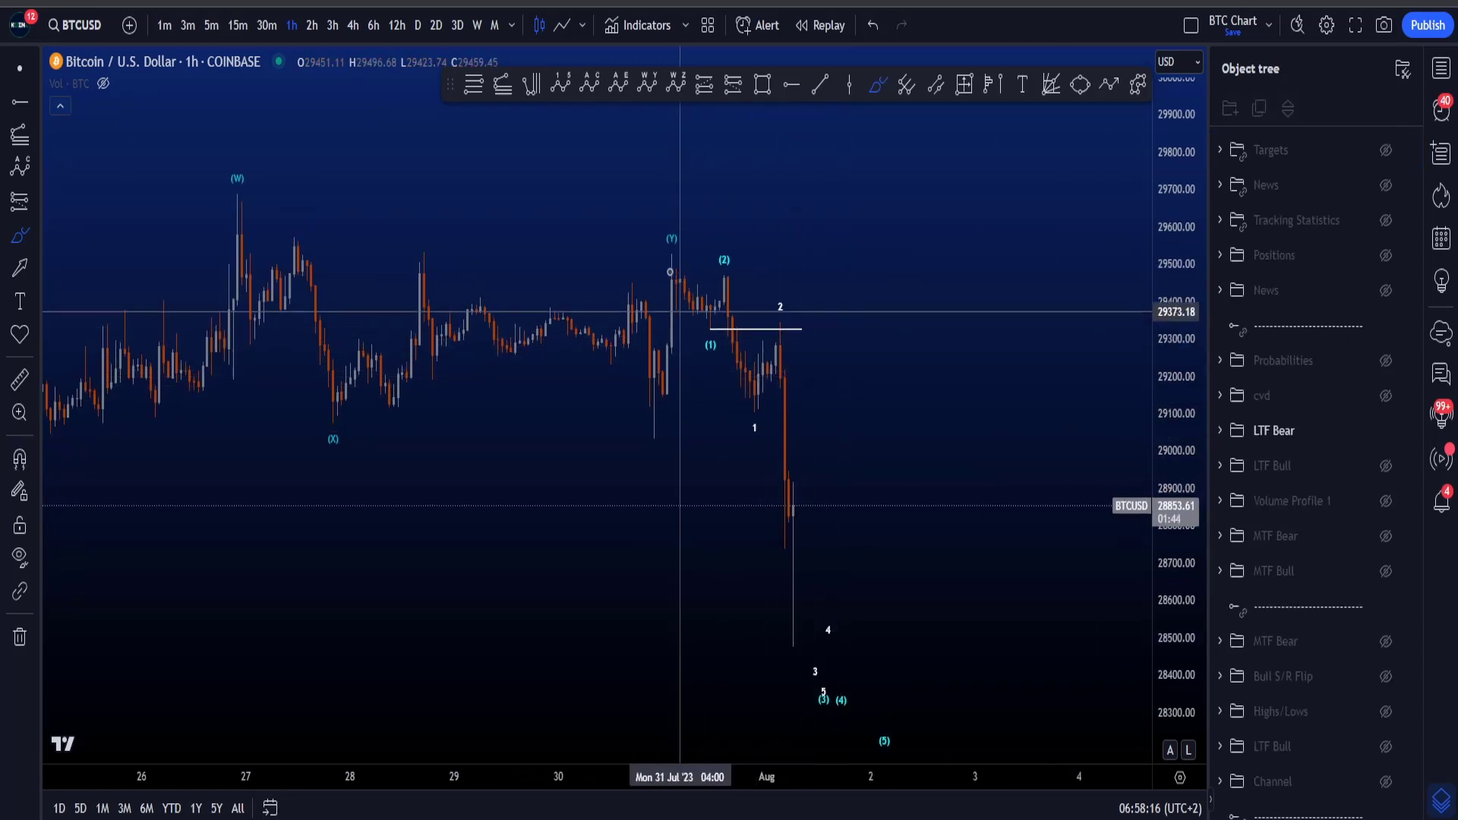
pyautogui.moveTo(680, 275); pyautogui.dragTo(796, 523)
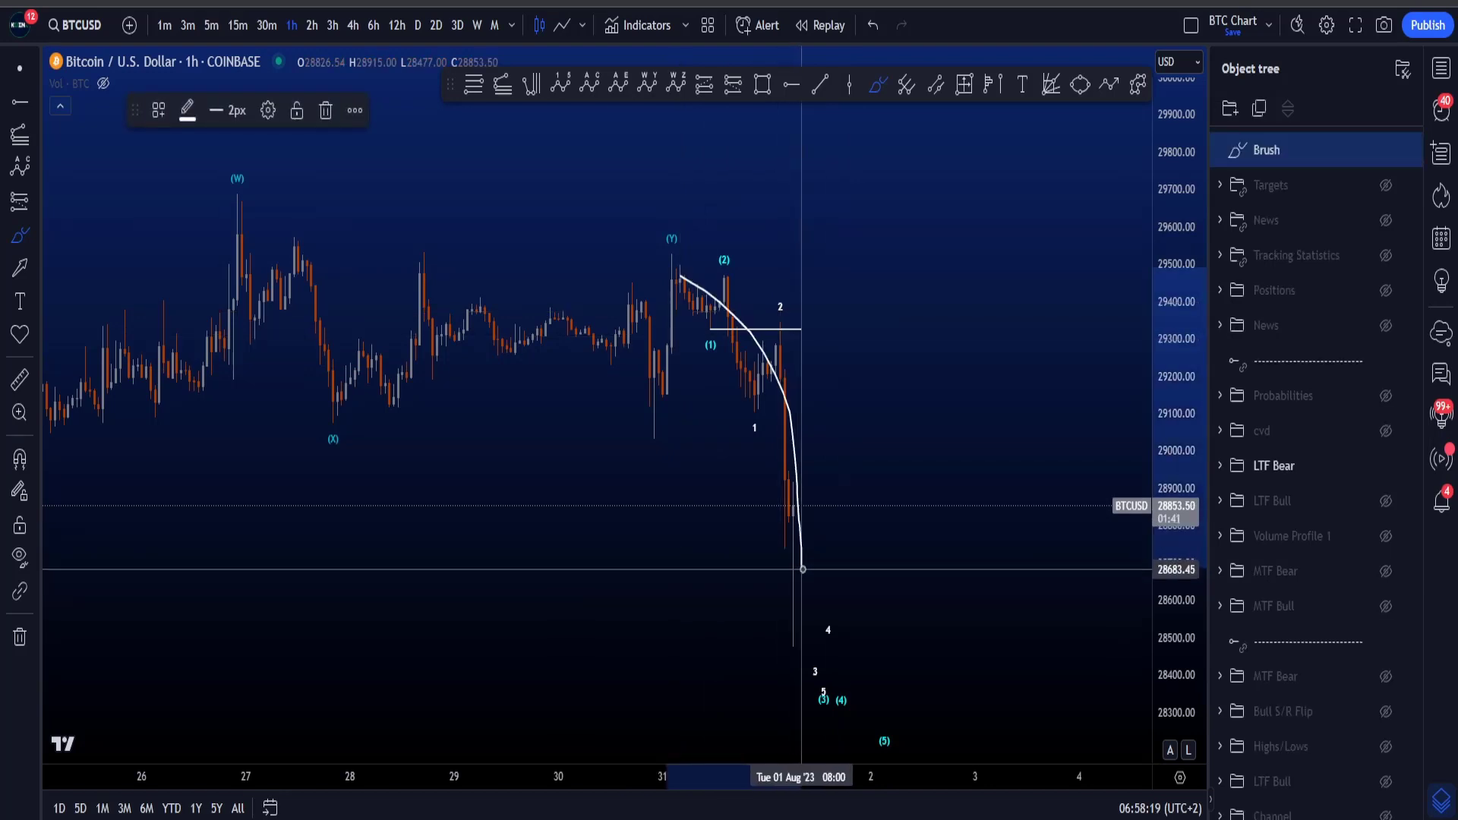
pyautogui.hotkey('ctrl', 'z')
pyautogui.moveTo(680, 275)
pyautogui.mouseDown()
pyautogui.moveTo(723, 304)
pyautogui.moveTo(797, 529)
pyautogui.mouseUp()
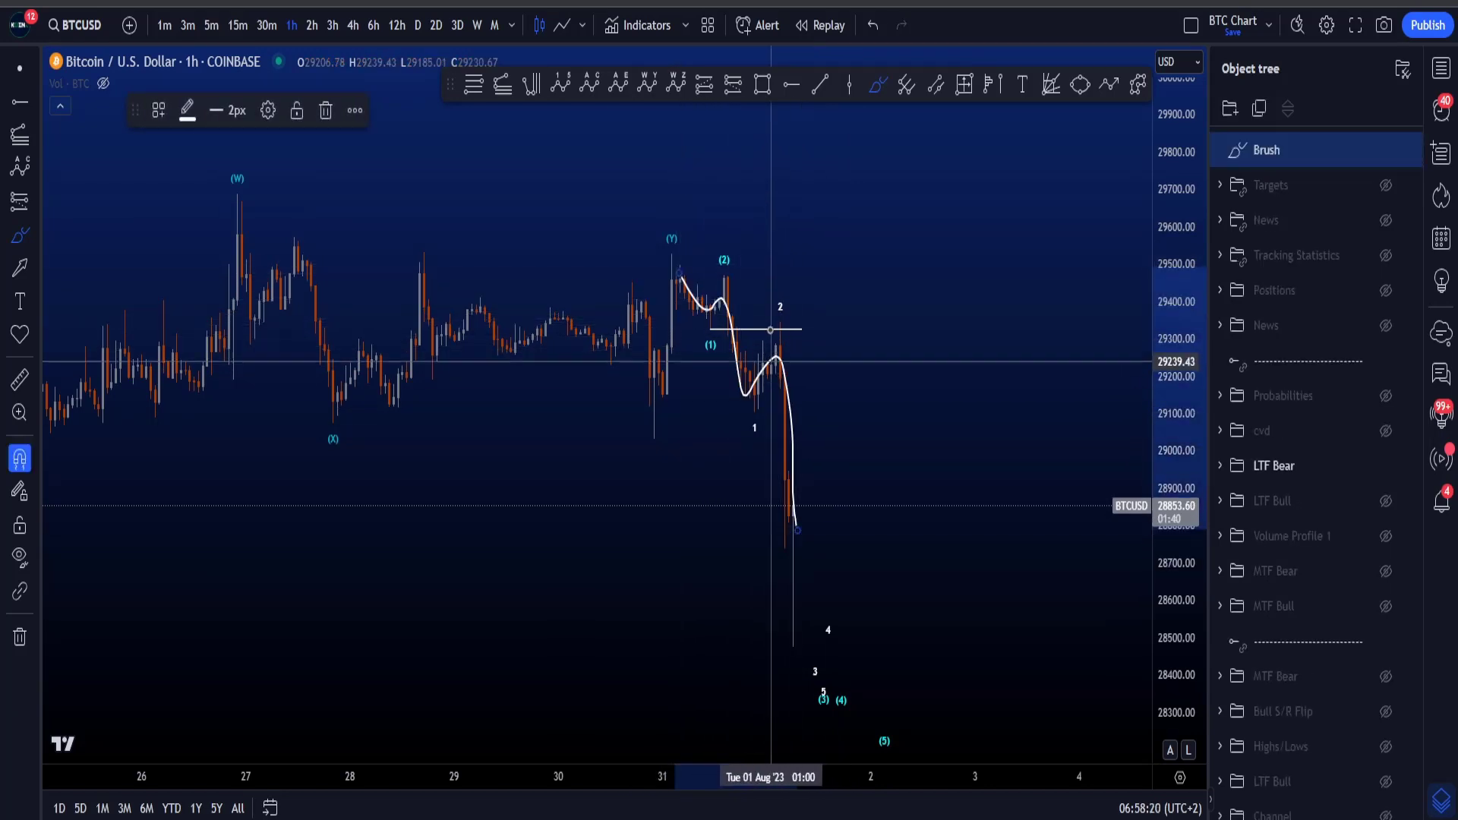
pyautogui.hotkey('ctrl', 'z')
# Step: Widen the price axis and try a wave 2 loop and downward paths from (Y), all undone
pyautogui.moveTo(726, 325)
pyautogui.mouseDown()
pyautogui.moveTo(697, 328)
pyautogui.moveTo(746, 338)
pyautogui.mouseUp()
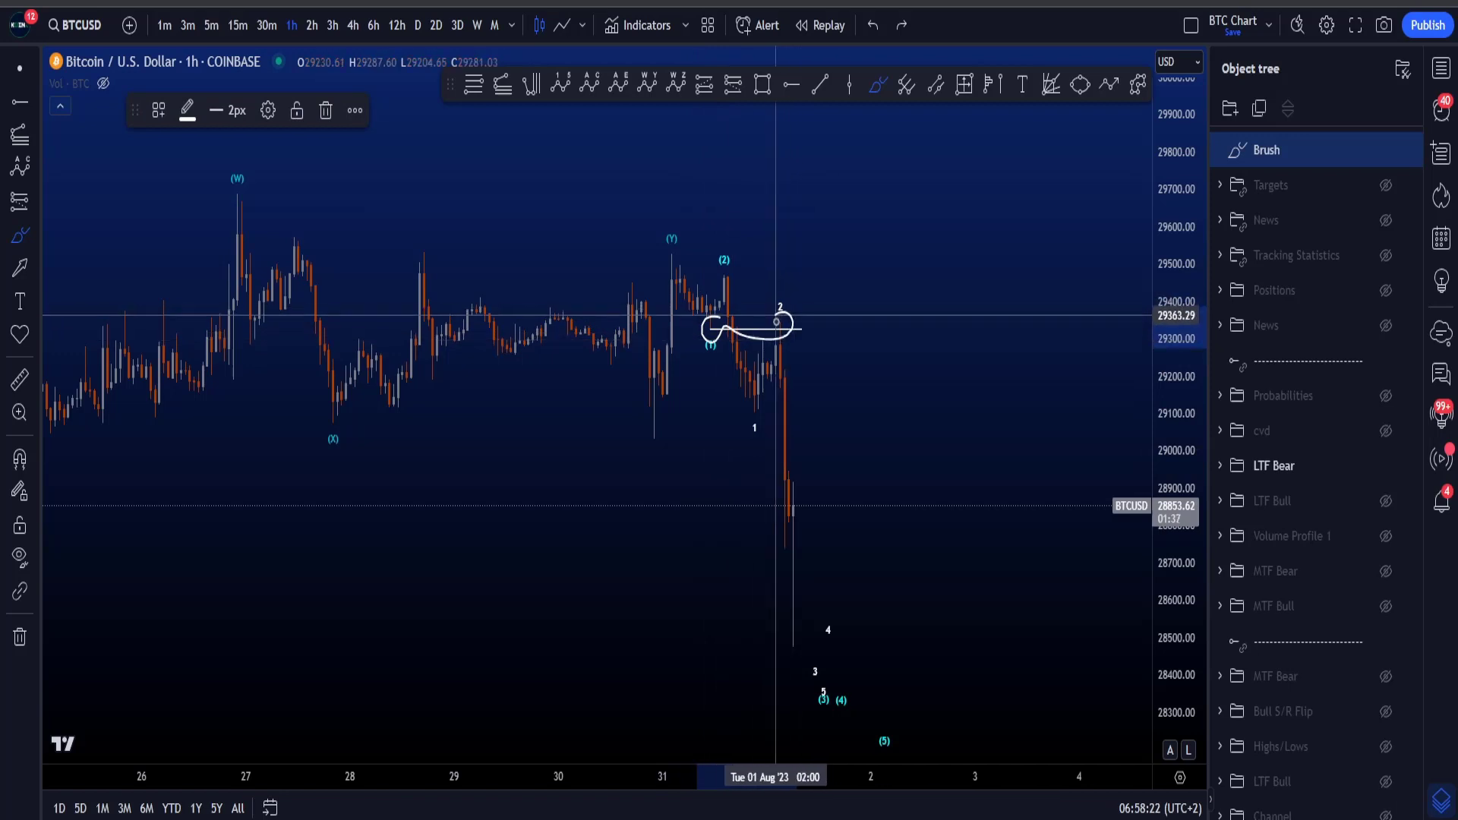
pyautogui.hotkey('ctrl', 'z')
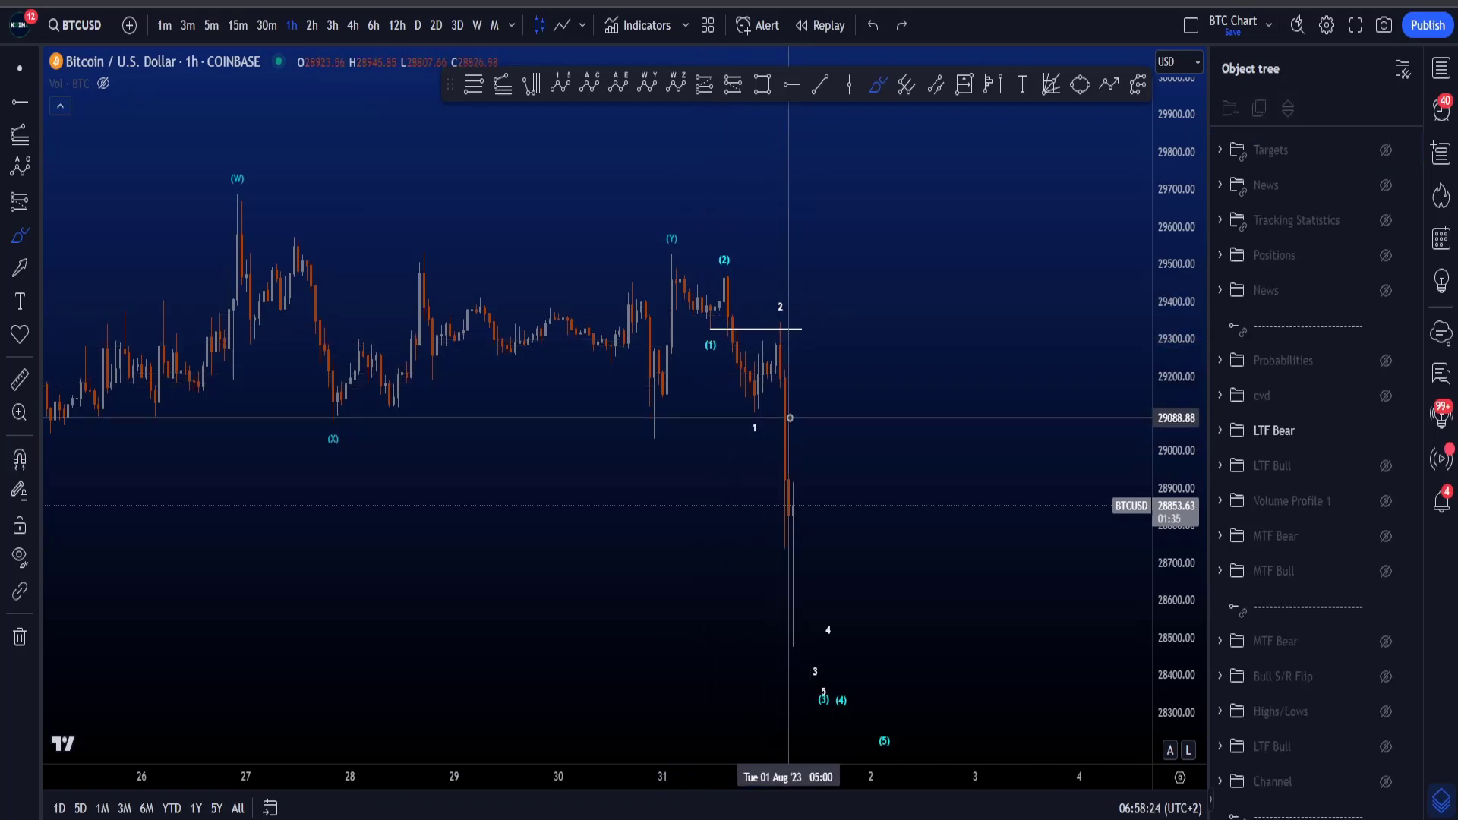
pyautogui.moveTo(1188, 359); pyautogui.dragTo(1189, 383)
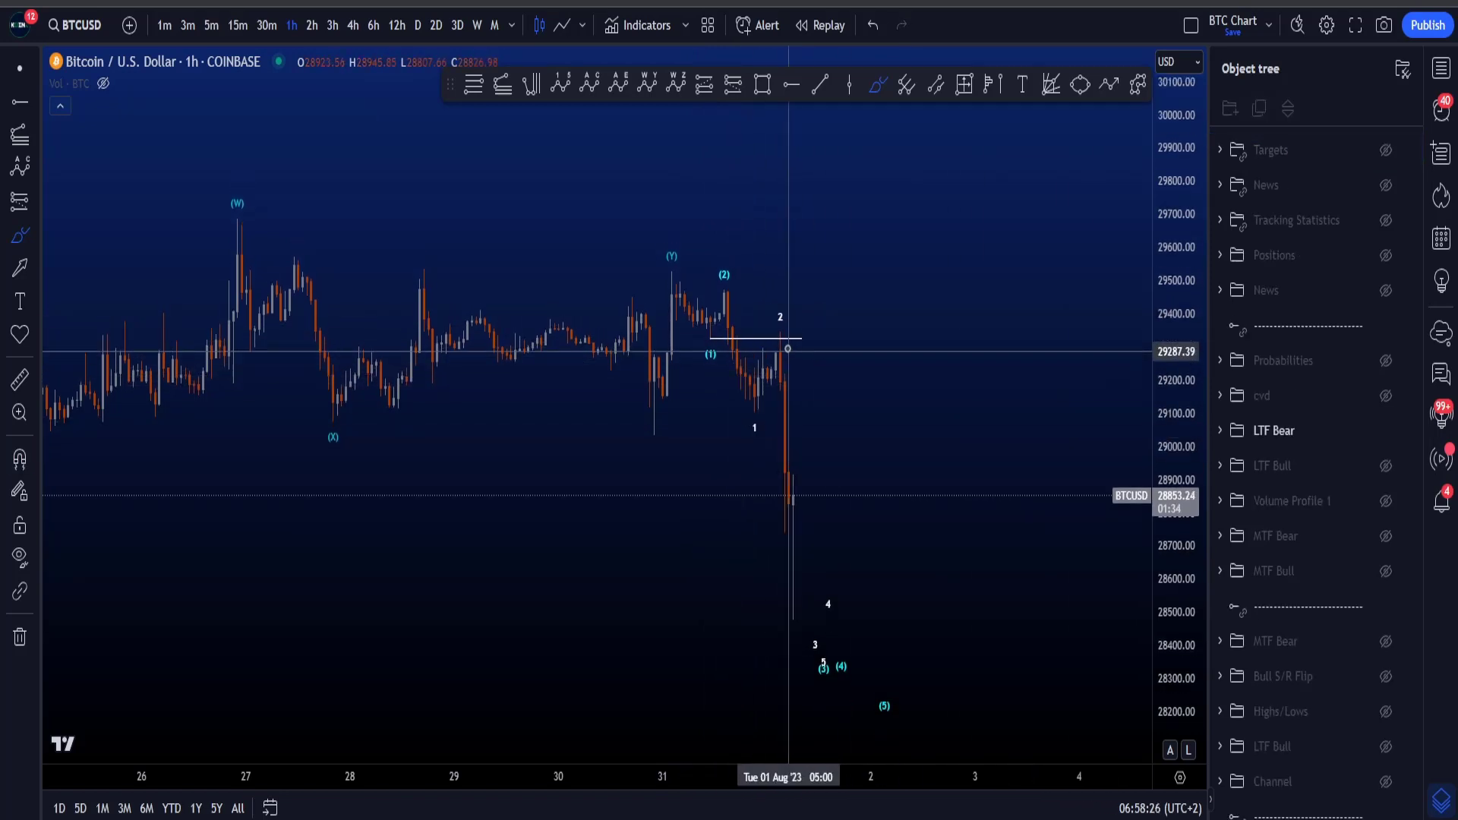
pyautogui.moveTo(789, 351); pyautogui.dragTo(807, 588)
pyautogui.hotkey('ctrl', 'z')
pyautogui.moveTo(670, 276)
pyautogui.mouseDown()
pyautogui.moveTo(724, 303)
pyautogui.moveTo(793, 468)
pyautogui.mouseUp()
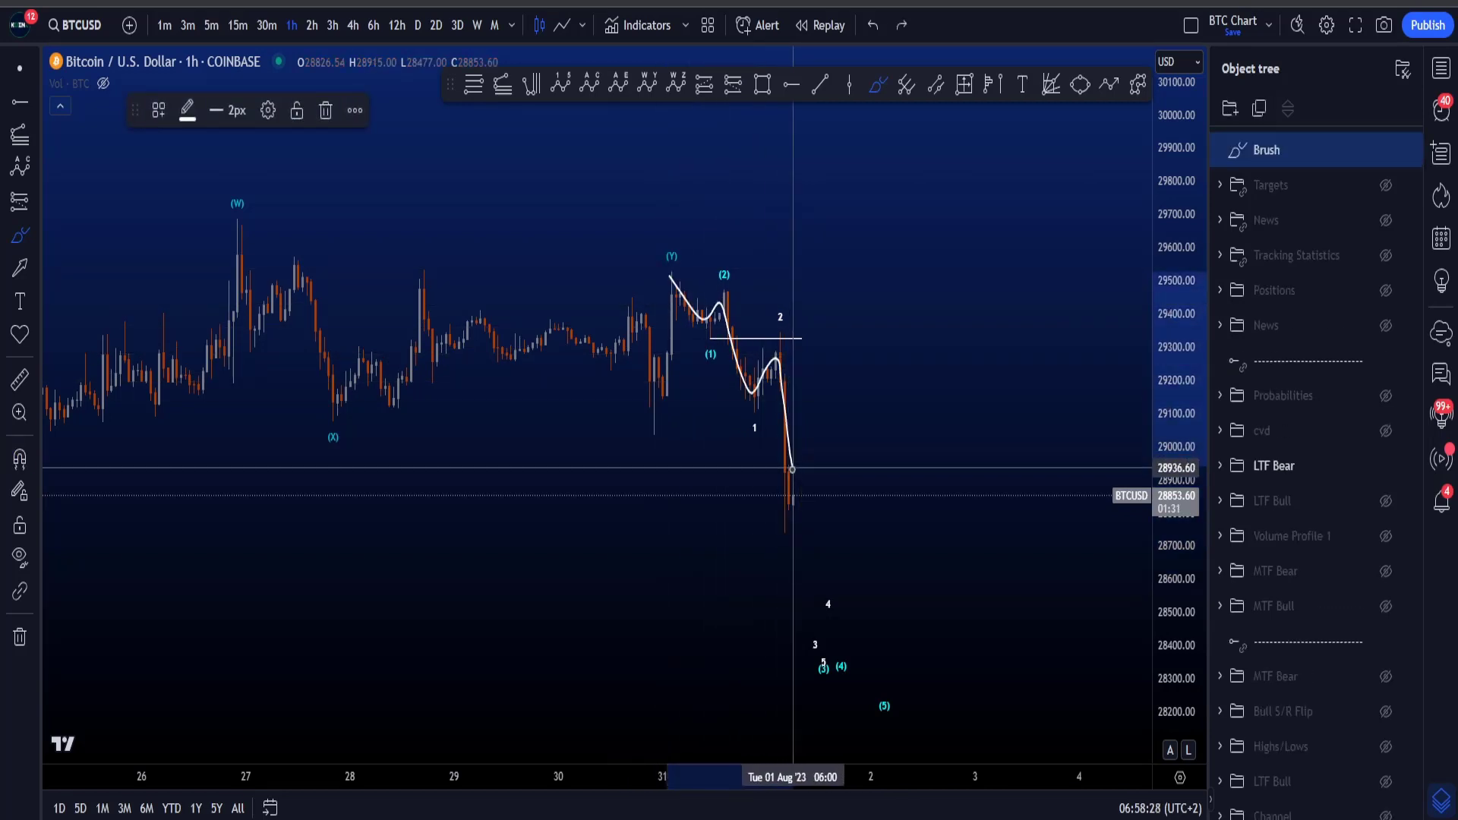
pyautogui.hotkey('ctrl', 'z')
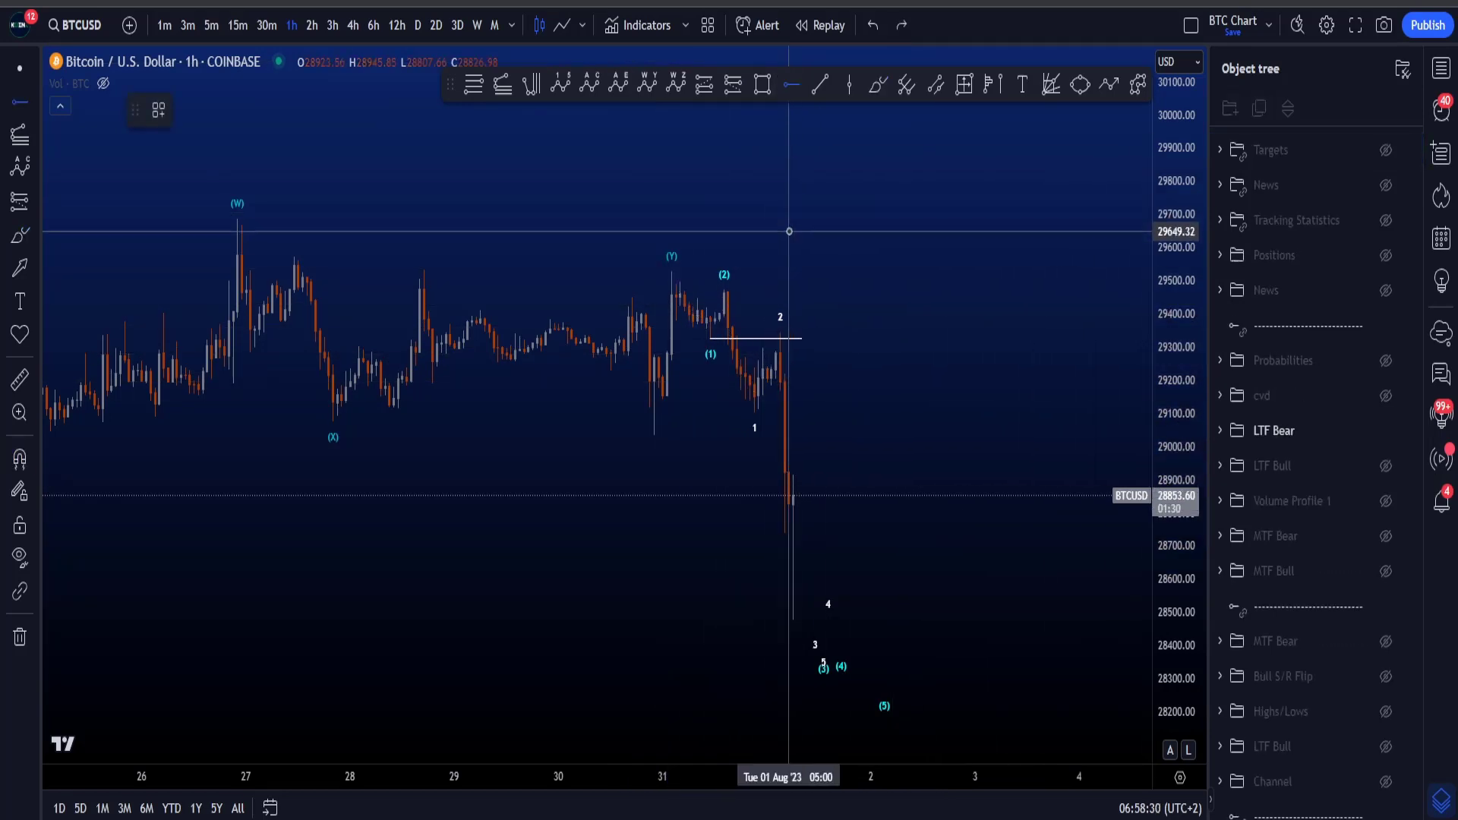
# Step: Place a horizontal ray at the wave 2 level, then try and undo brush marks
pyautogui.click(781, 333)
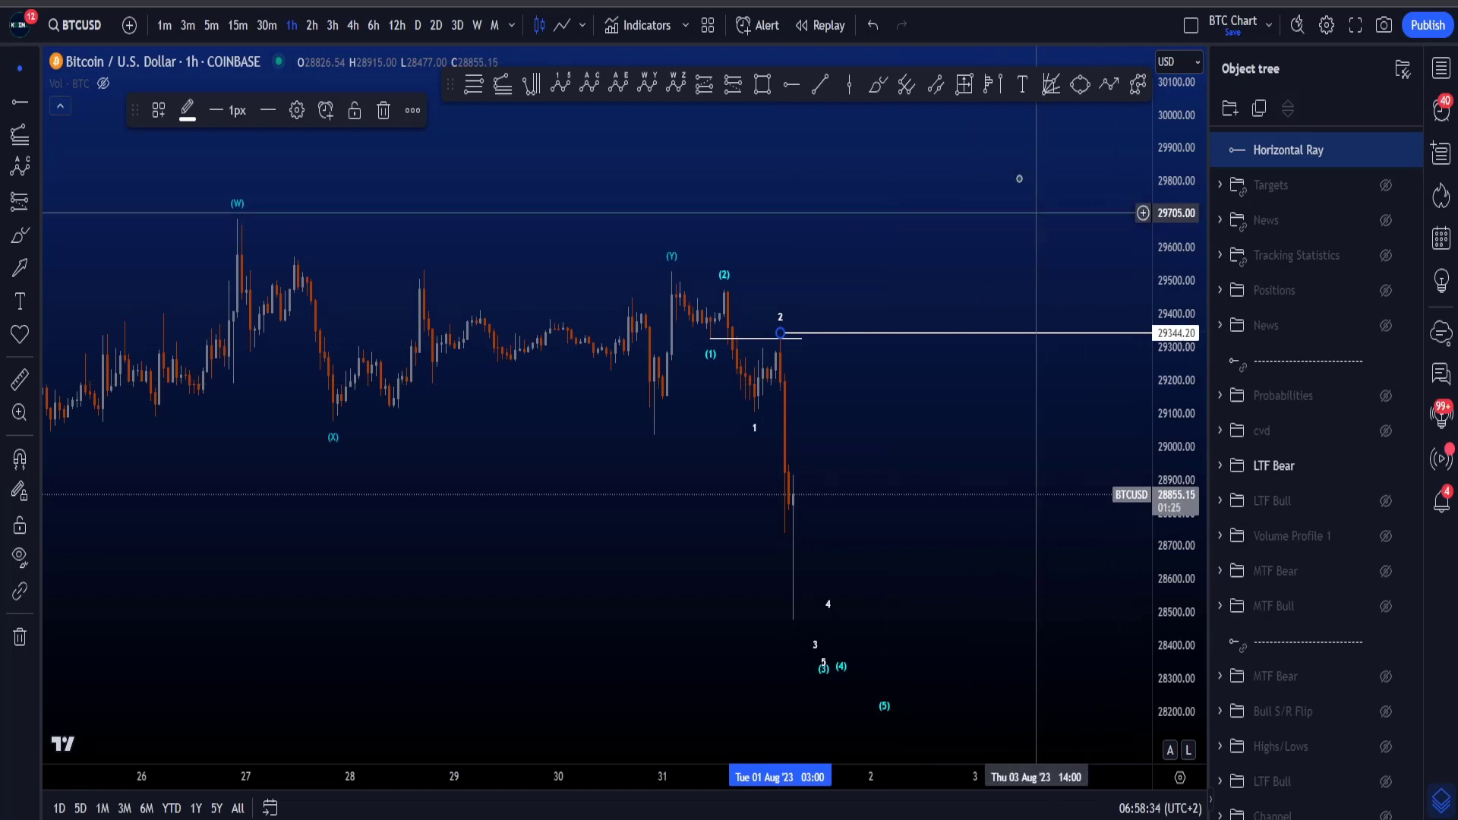
pyautogui.click(877, 84)
pyautogui.moveTo(790, 334)
pyautogui.mouseDown()
pyautogui.moveTo(756, 327)
pyautogui.moveTo(790, 327)
pyautogui.mouseUp()
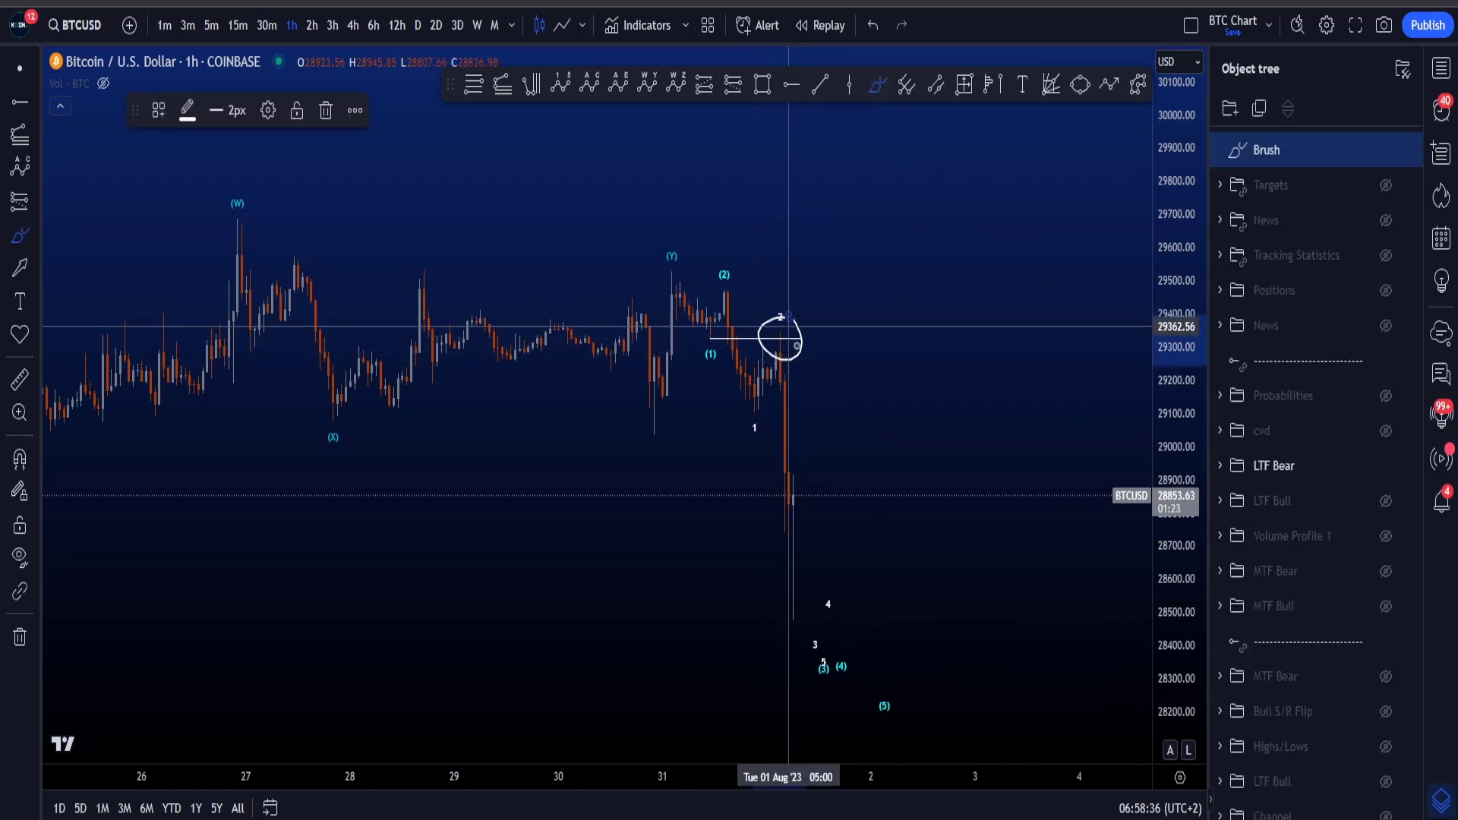
pyautogui.hotkey('ctrl', 'z')
pyautogui.moveTo(789, 476); pyautogui.dragTo(828, 559)
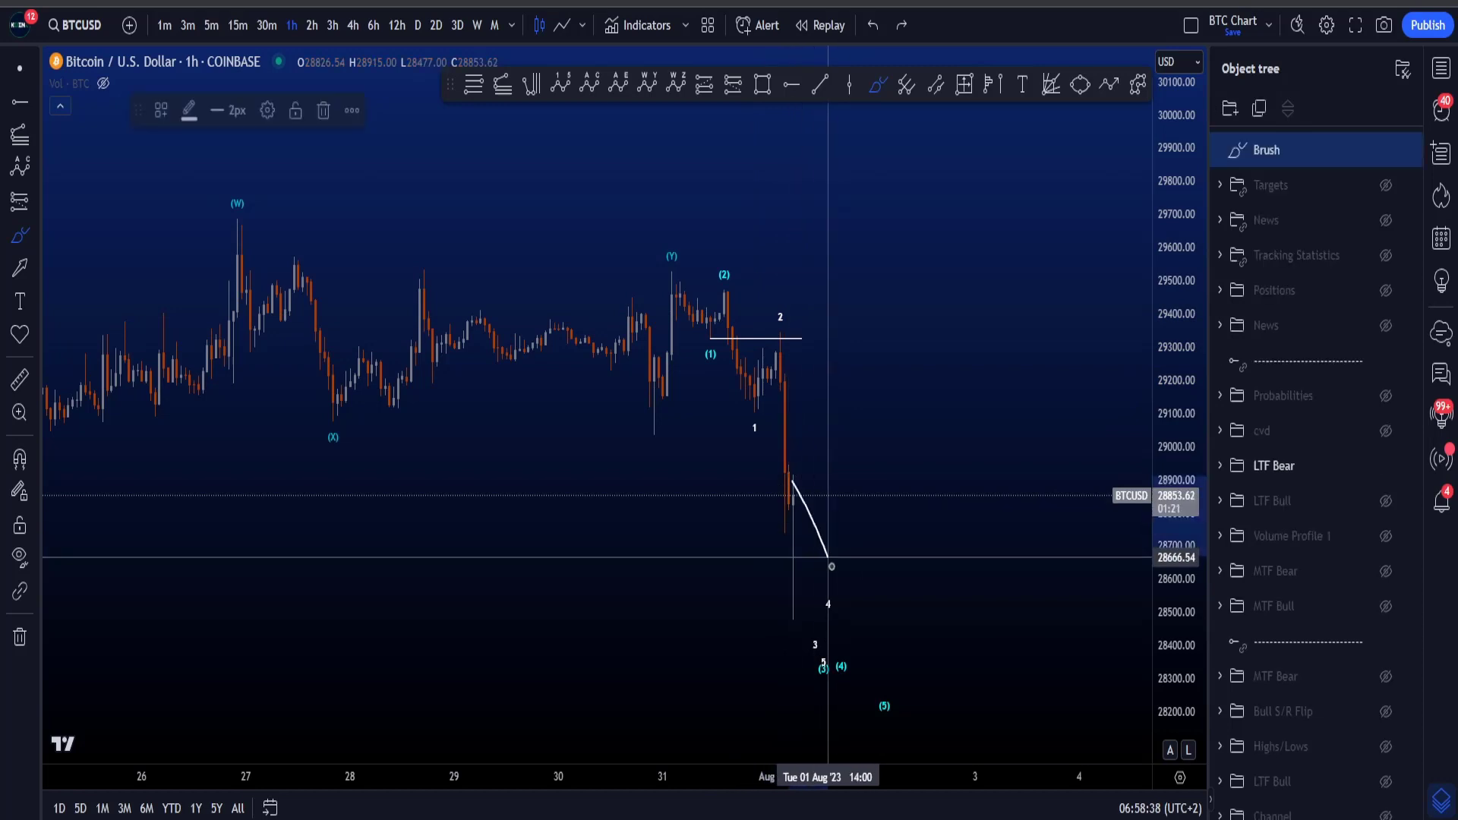
pyautogui.hotkey('ctrl', 'z')
# Step: Rescale to lower prices and circle the 3 and (3) labels, undoing every stroke
pyautogui.moveTo(1170, 433); pyautogui.dragTo(1170, 510)
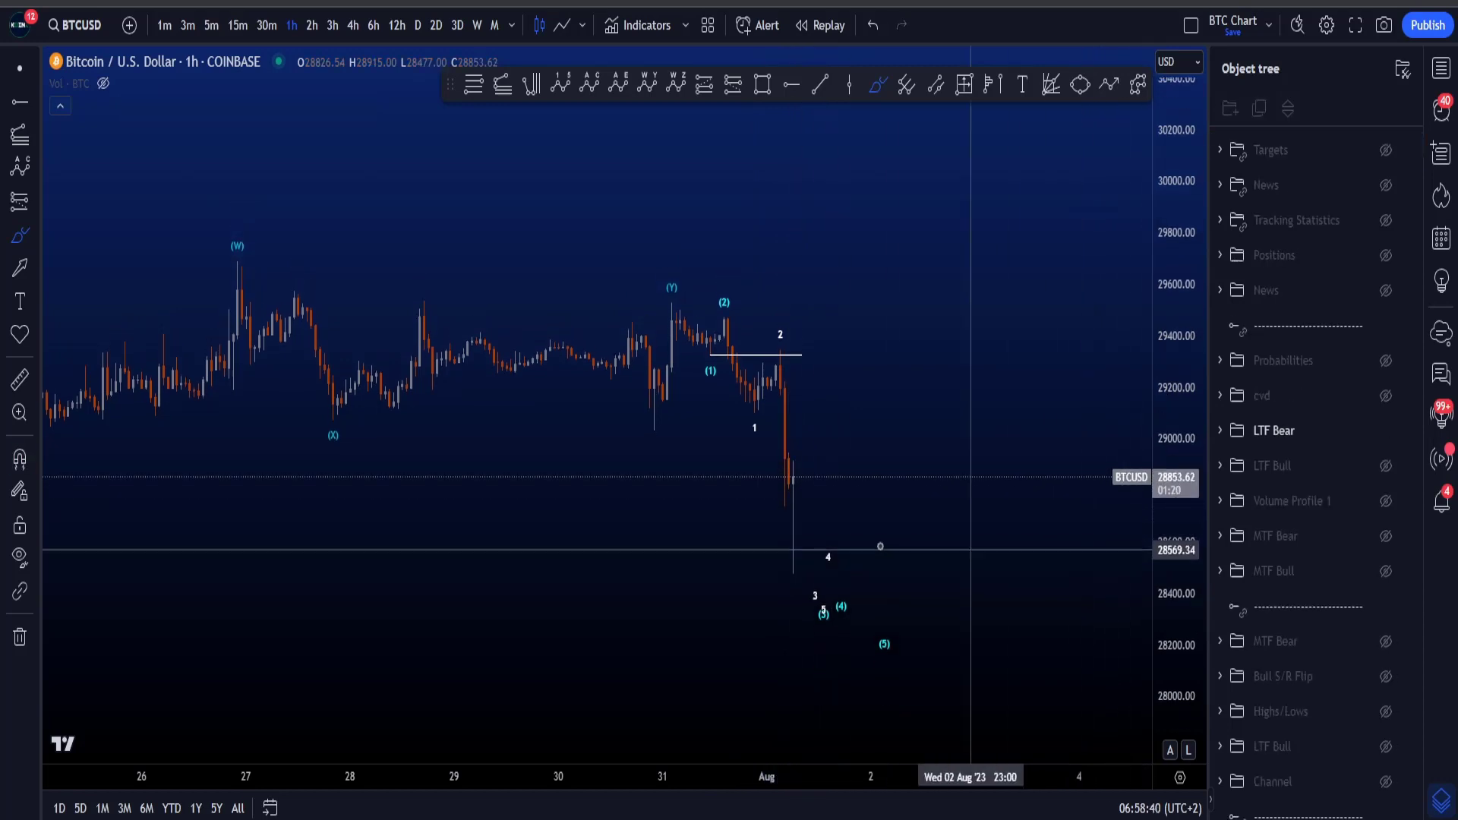
pyautogui.moveTo(814, 580); pyautogui.dragTo(827, 607)
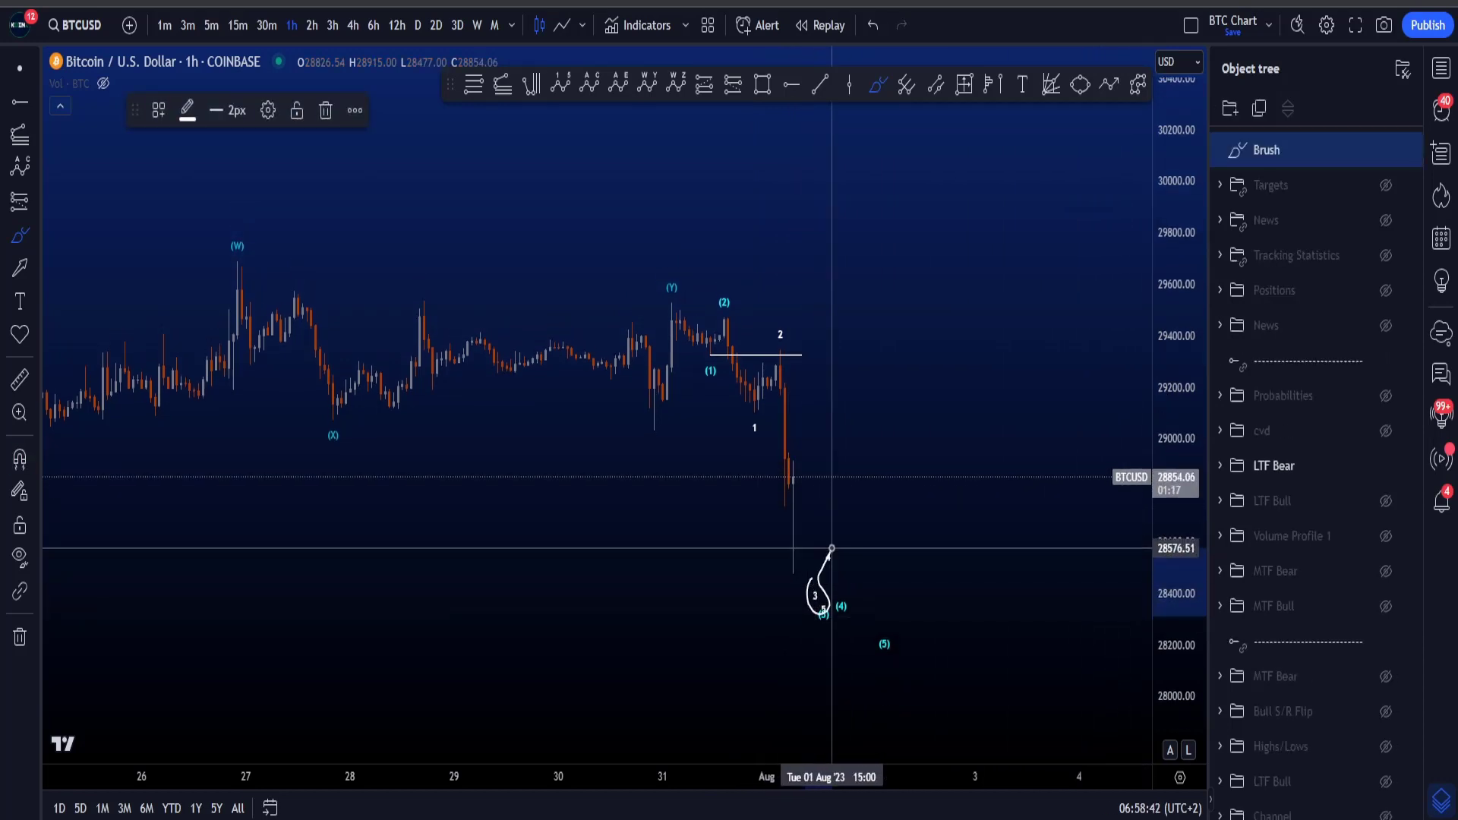
pyautogui.hotkey('ctrl', 'z')
pyautogui.moveTo(819, 605)
pyautogui.mouseDown()
pyautogui.moveTo(833, 621)
pyautogui.moveTo(841, 597)
pyautogui.moveTo(890, 637)
pyautogui.mouseUp()
pyautogui.hotkey('ctrl', 'z')
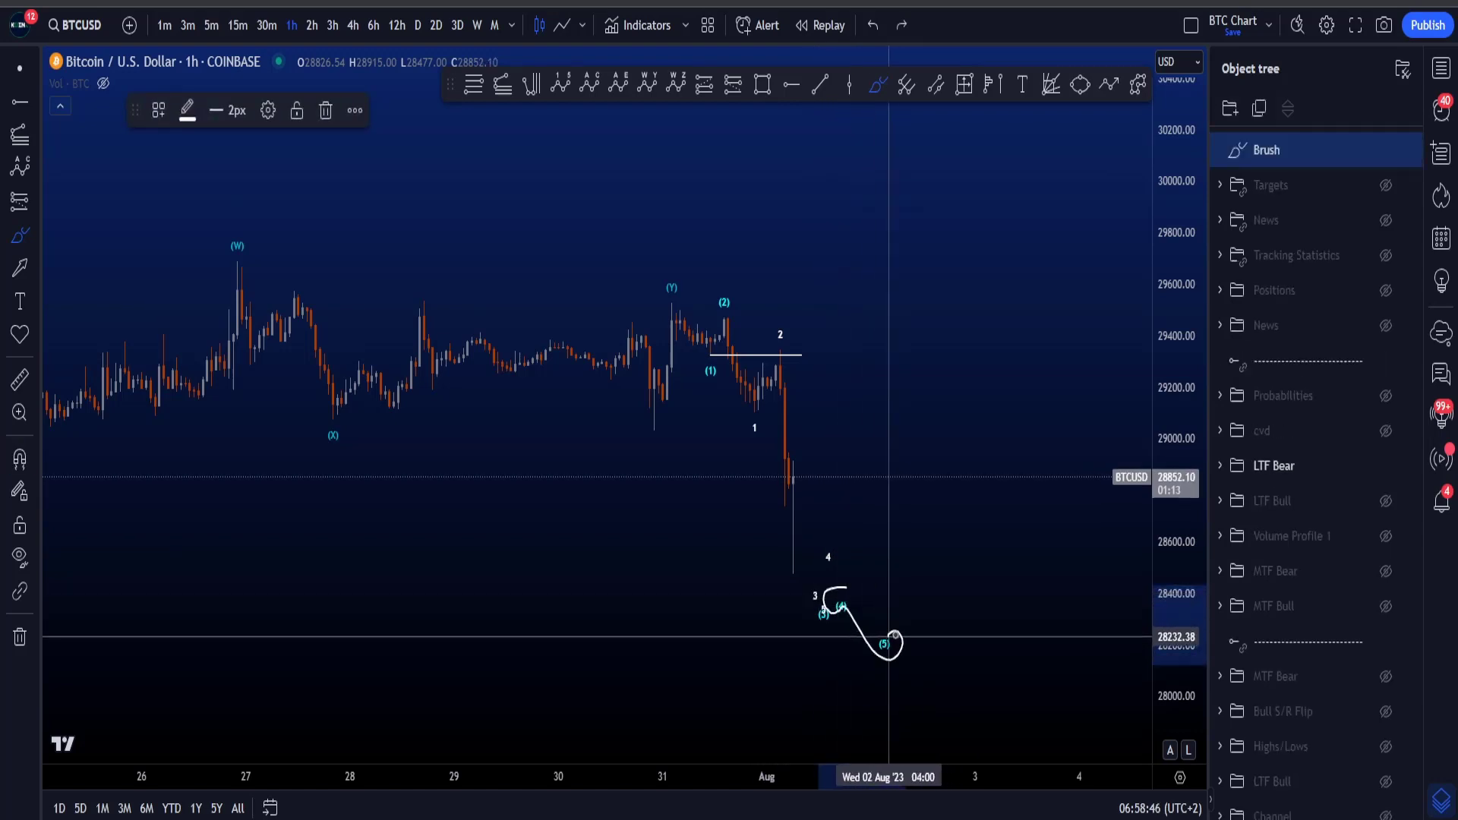
pyautogui.hotkey('ctrl', 'z')
# Step: Show the Targets zones and try marks near 24 Jul, 1 Aug and 27,000–27,500, all undone
pyautogui.click(1386, 150)
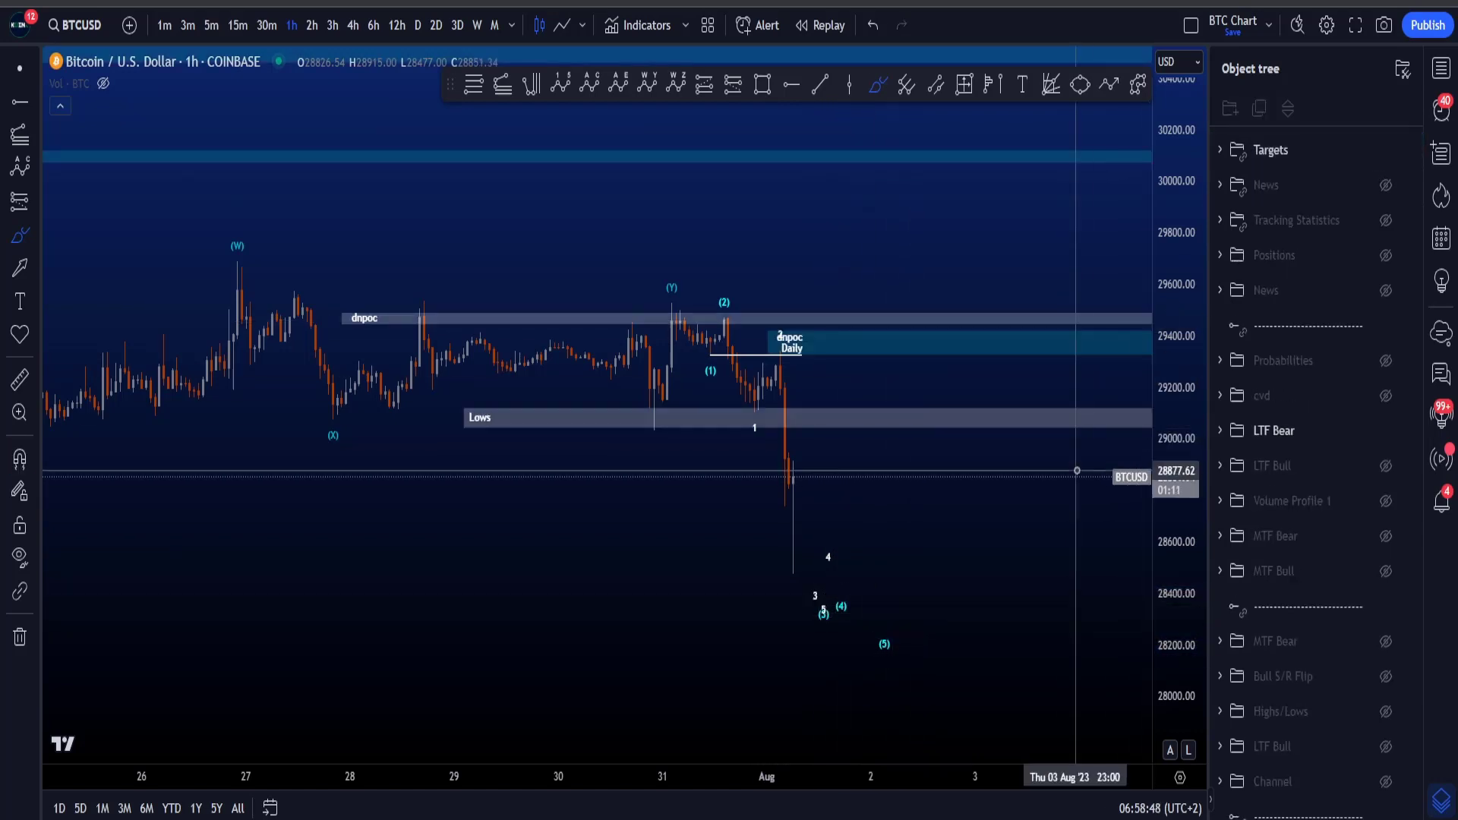
pyautogui.scroll(-5, 896, 535)
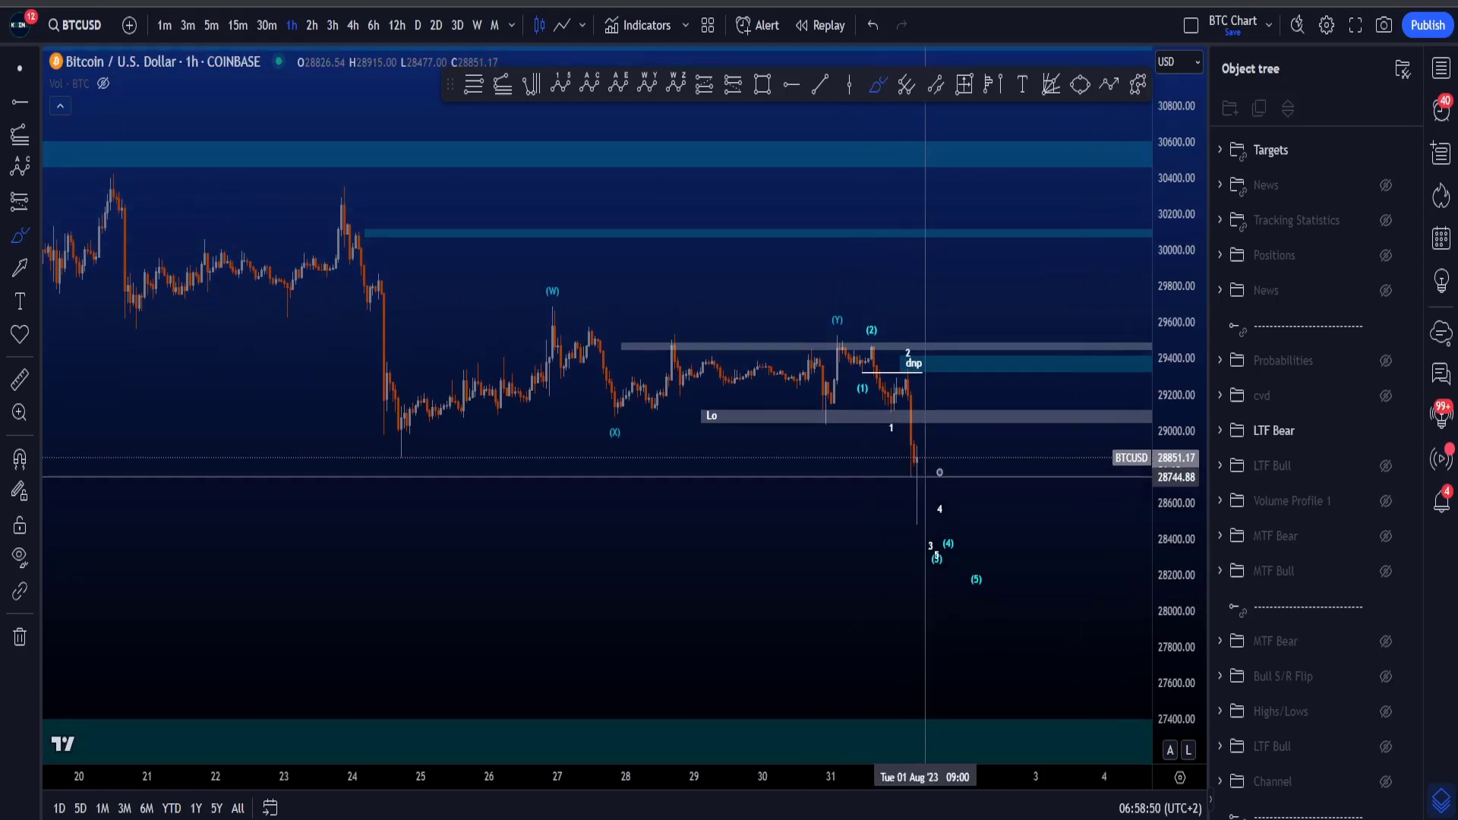
pyautogui.moveTo(416, 460); pyautogui.dragTo(390, 461)
pyautogui.hotkey('ctrl', 'z')
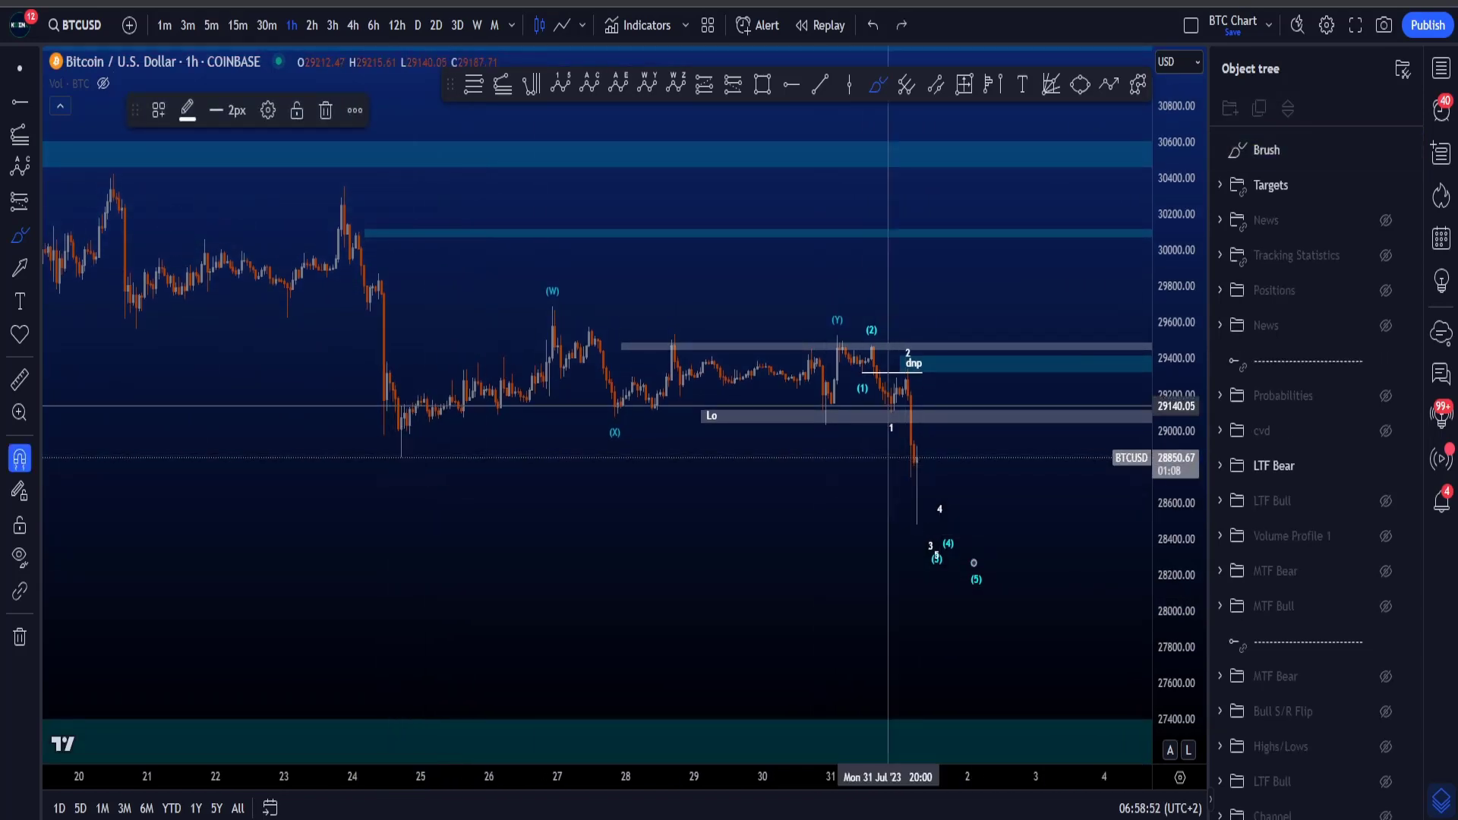
pyautogui.moveTo(926, 497)
pyautogui.mouseDown()
pyautogui.moveTo(933, 535)
pyautogui.moveTo(941, 465)
pyautogui.mouseUp()
pyautogui.hotkey('ctrl', 'z')
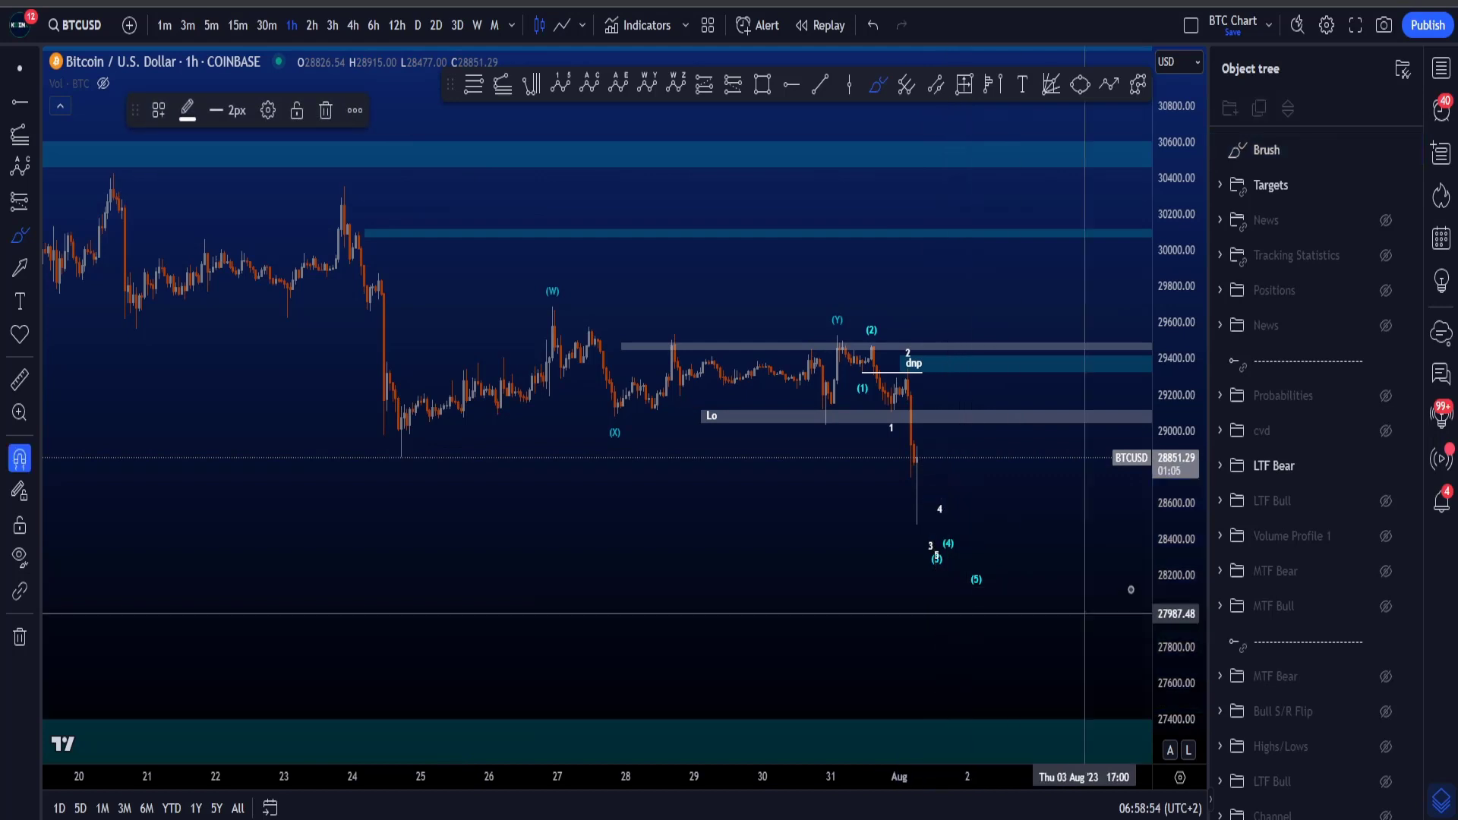
pyautogui.moveTo(1029, 609)
pyautogui.mouseDown()
pyautogui.moveTo(937, 651)
pyautogui.moveTo(984, 611)
pyautogui.mouseUp()
pyautogui.press('Delete')
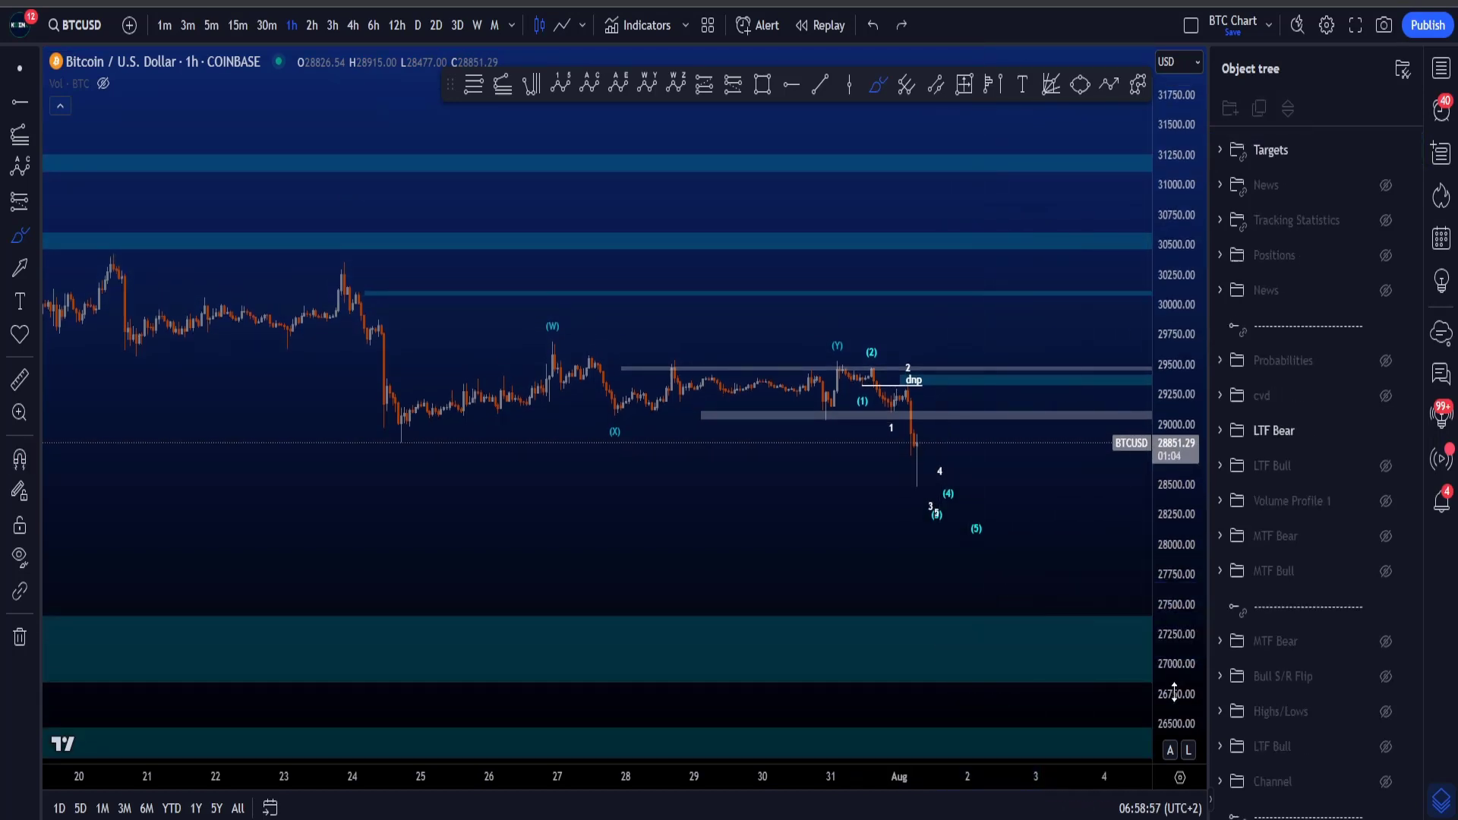
# Step: Hide LTF Bear and Targets, and show the cvd 3rd and 1st trendlines
pyautogui.click(1388, 427)
pyautogui.click(1384, 396)
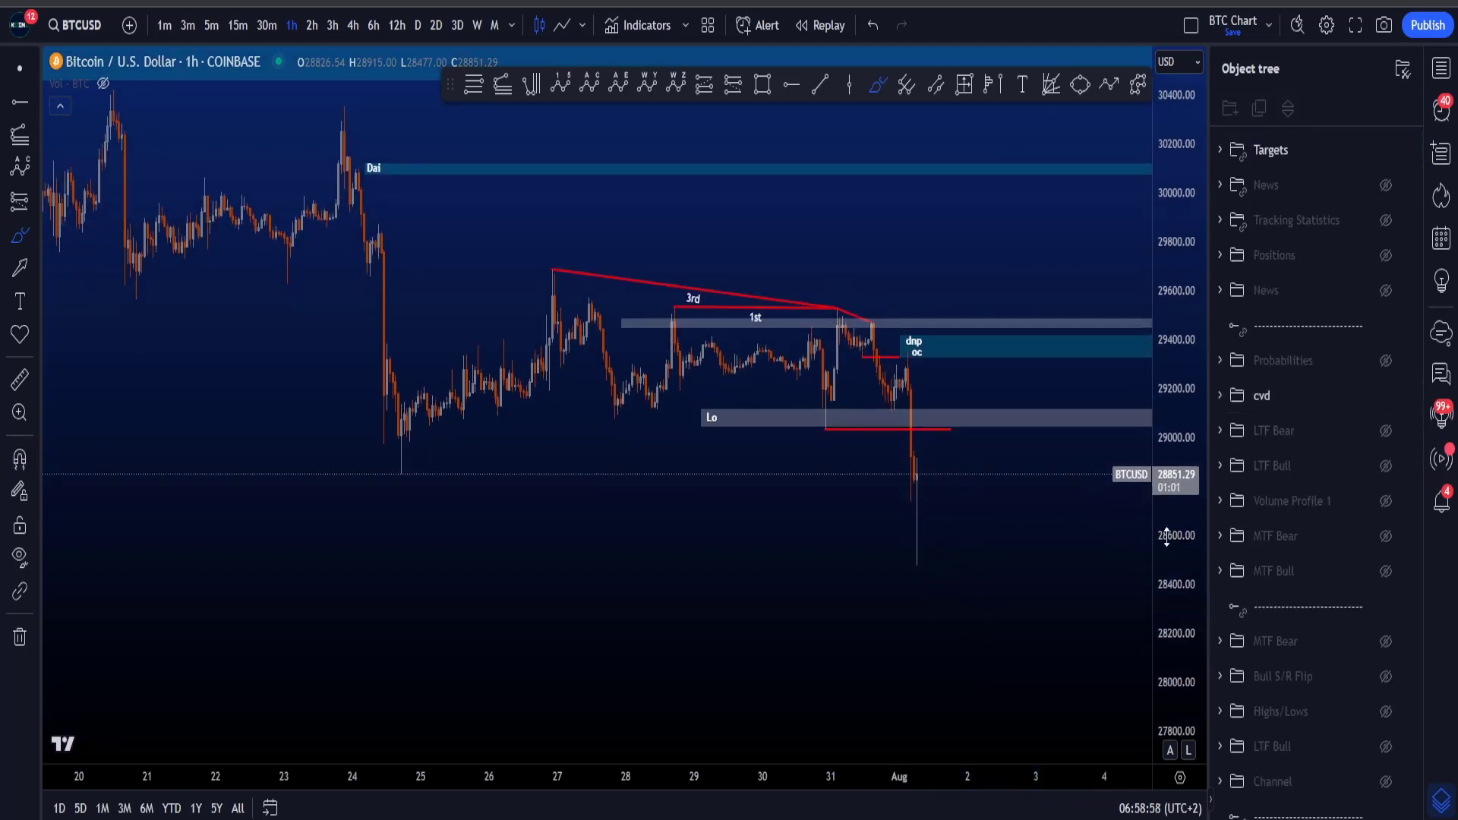
pyautogui.click(1385, 150)
pyautogui.scroll(2, 931, 420)
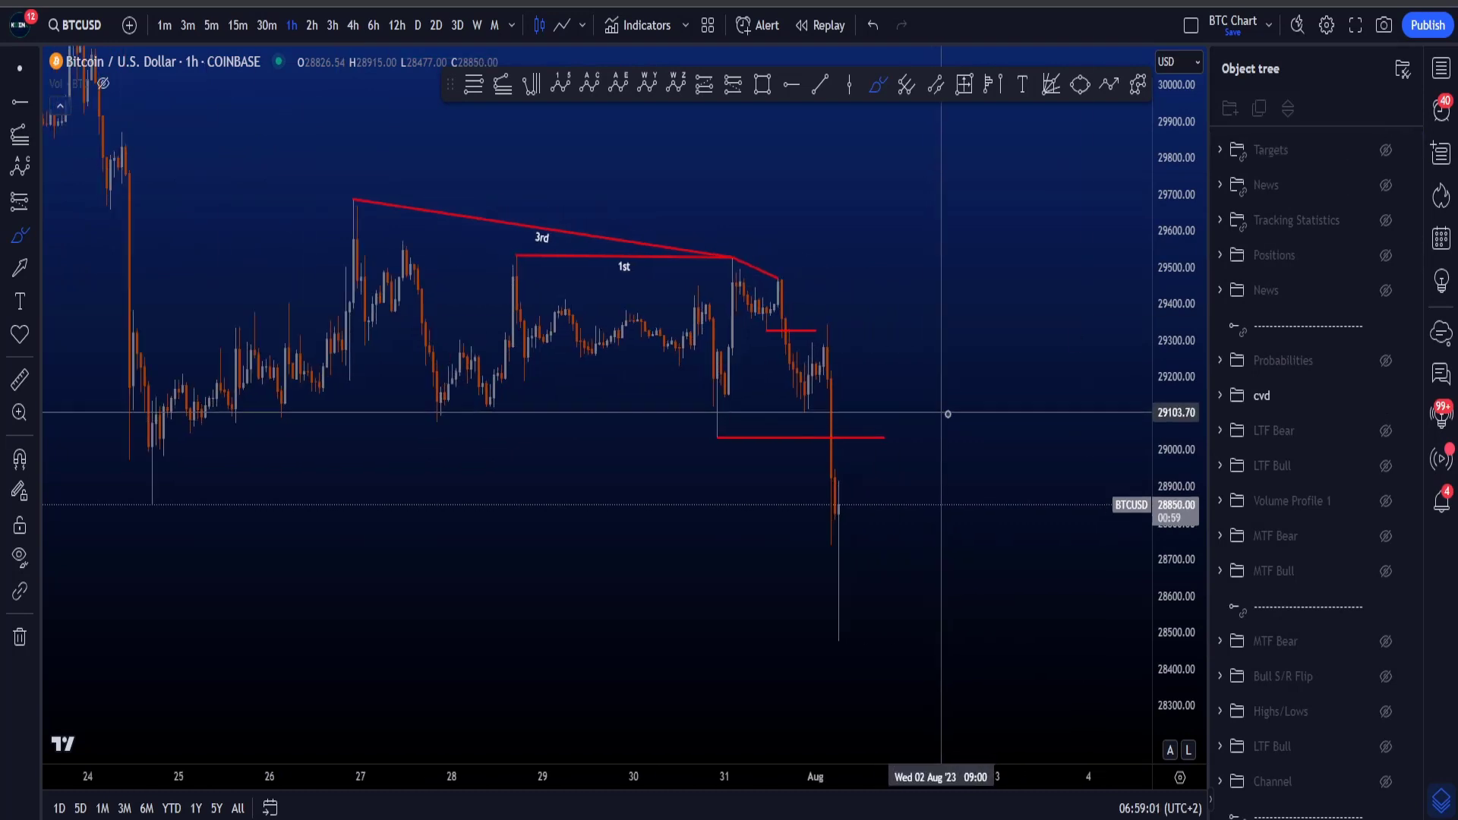
# Step: Circle the highs along the trendline and the low at the red line, undoing each mark
pyautogui.moveTo(395, 189)
pyautogui.mouseDown()
pyautogui.moveTo(722, 271)
pyautogui.moveTo(698, 296)
pyautogui.mouseUp()
pyautogui.hotkey('ctrl', 'z')
pyautogui.moveTo(530, 251)
pyautogui.mouseDown()
pyautogui.moveTo(722, 275)
pyautogui.moveTo(758, 248)
pyautogui.moveTo(779, 300)
pyautogui.moveTo(764, 244)
pyautogui.moveTo(795, 300)
pyautogui.moveTo(736, 278)
pyautogui.mouseUp()
pyautogui.hotkey('ctrl', 'z')
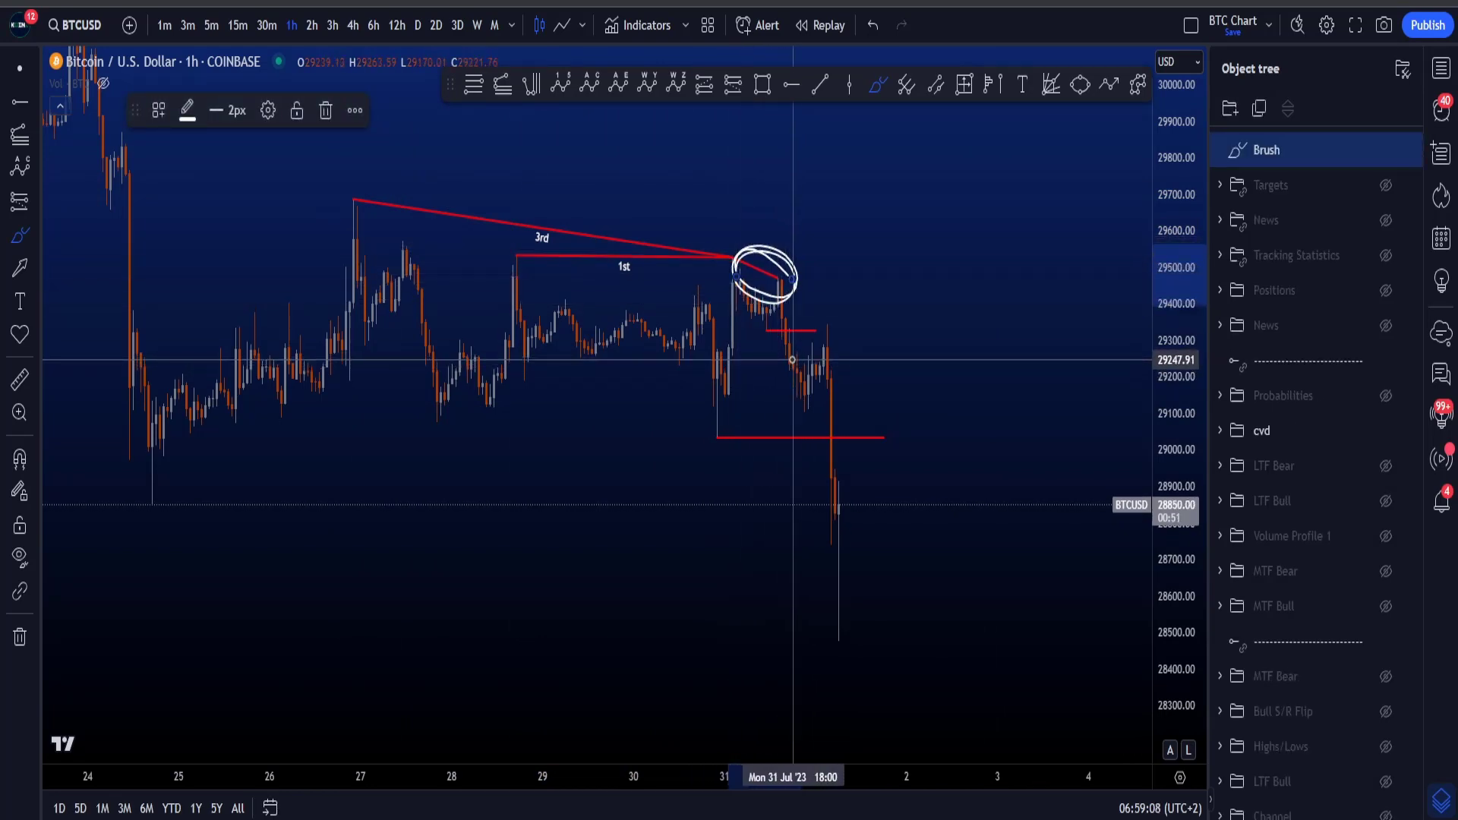
pyautogui.hotkey('ctrl', 'z')
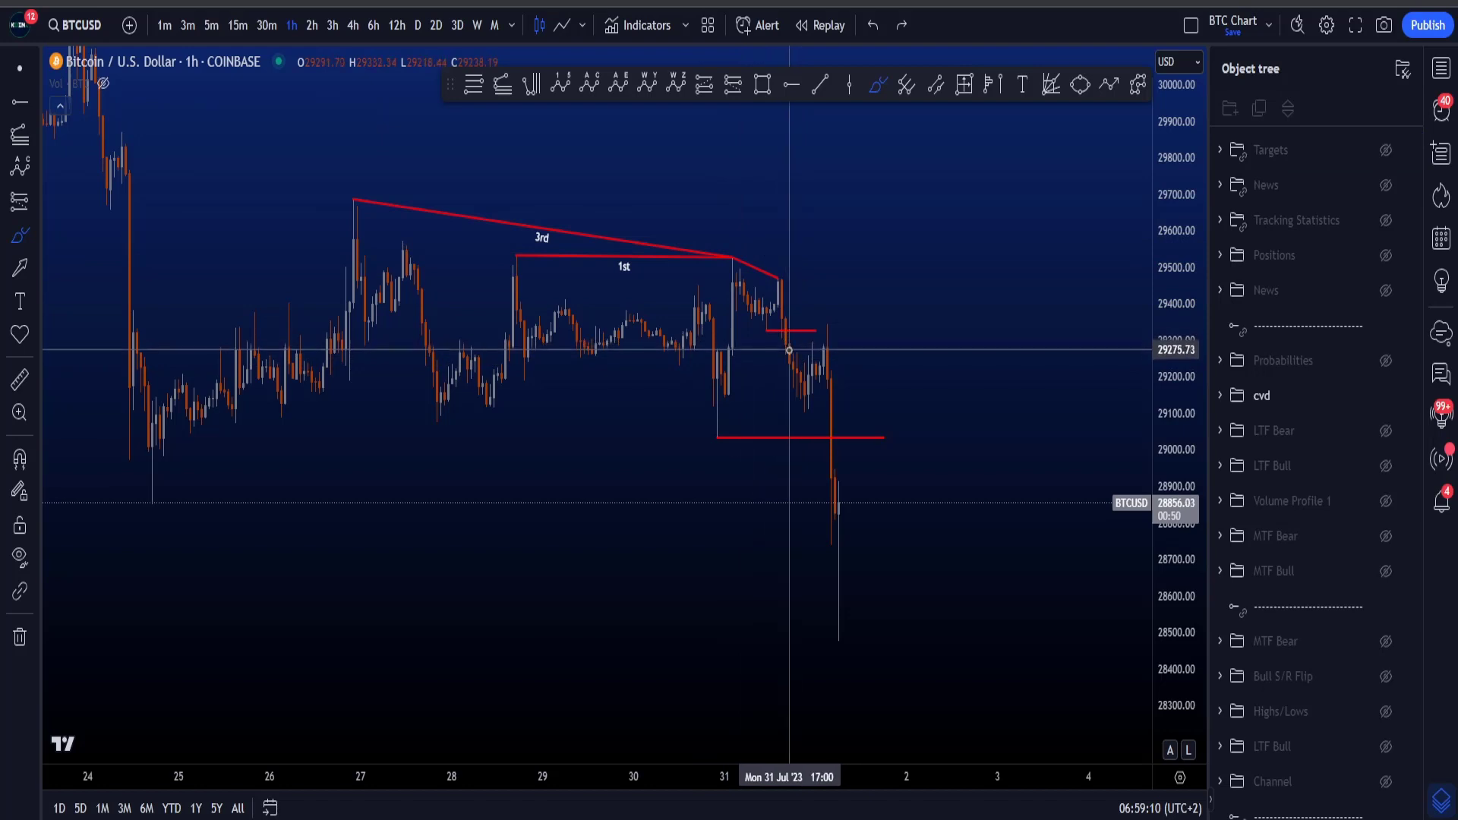
pyautogui.moveTo(800, 325)
pyautogui.mouseDown()
pyautogui.moveTo(748, 345)
pyautogui.moveTo(773, 313)
pyautogui.mouseUp()
pyautogui.hotkey('ctrl', 'z')
pyautogui.moveTo(718, 411); pyautogui.dragTo(742, 425)
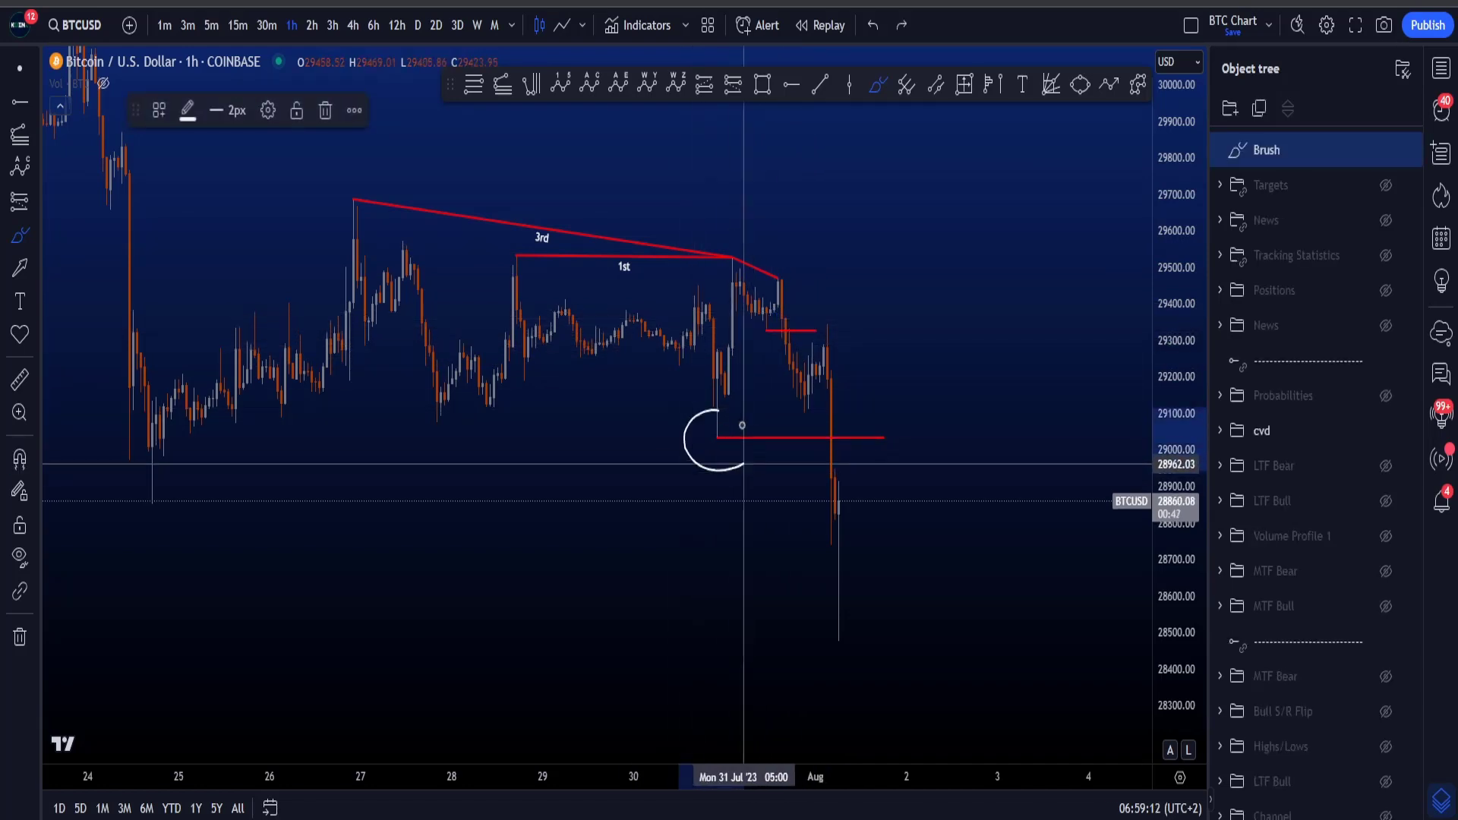
pyautogui.hotkey('ctrl', 'z')
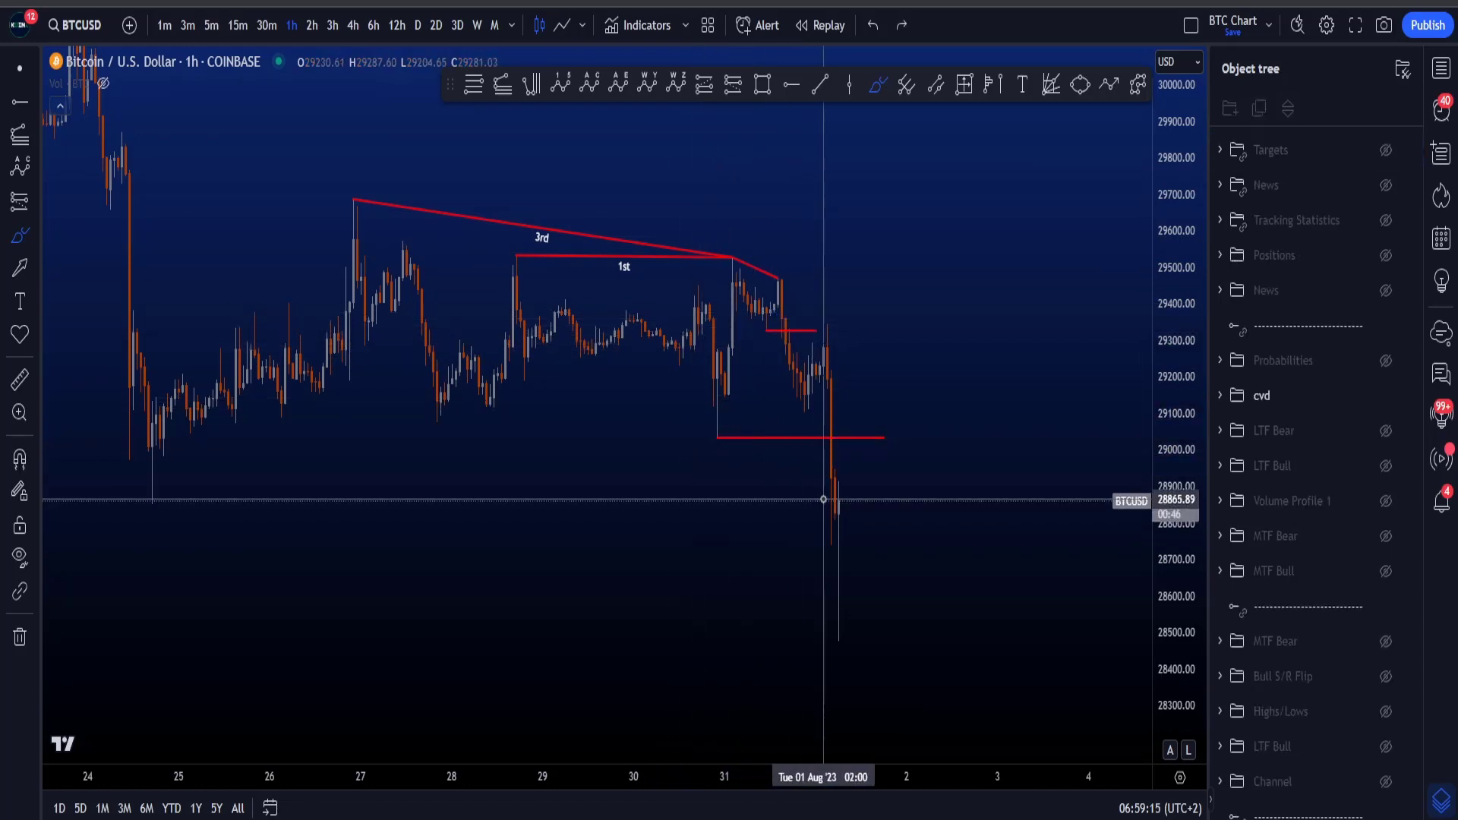
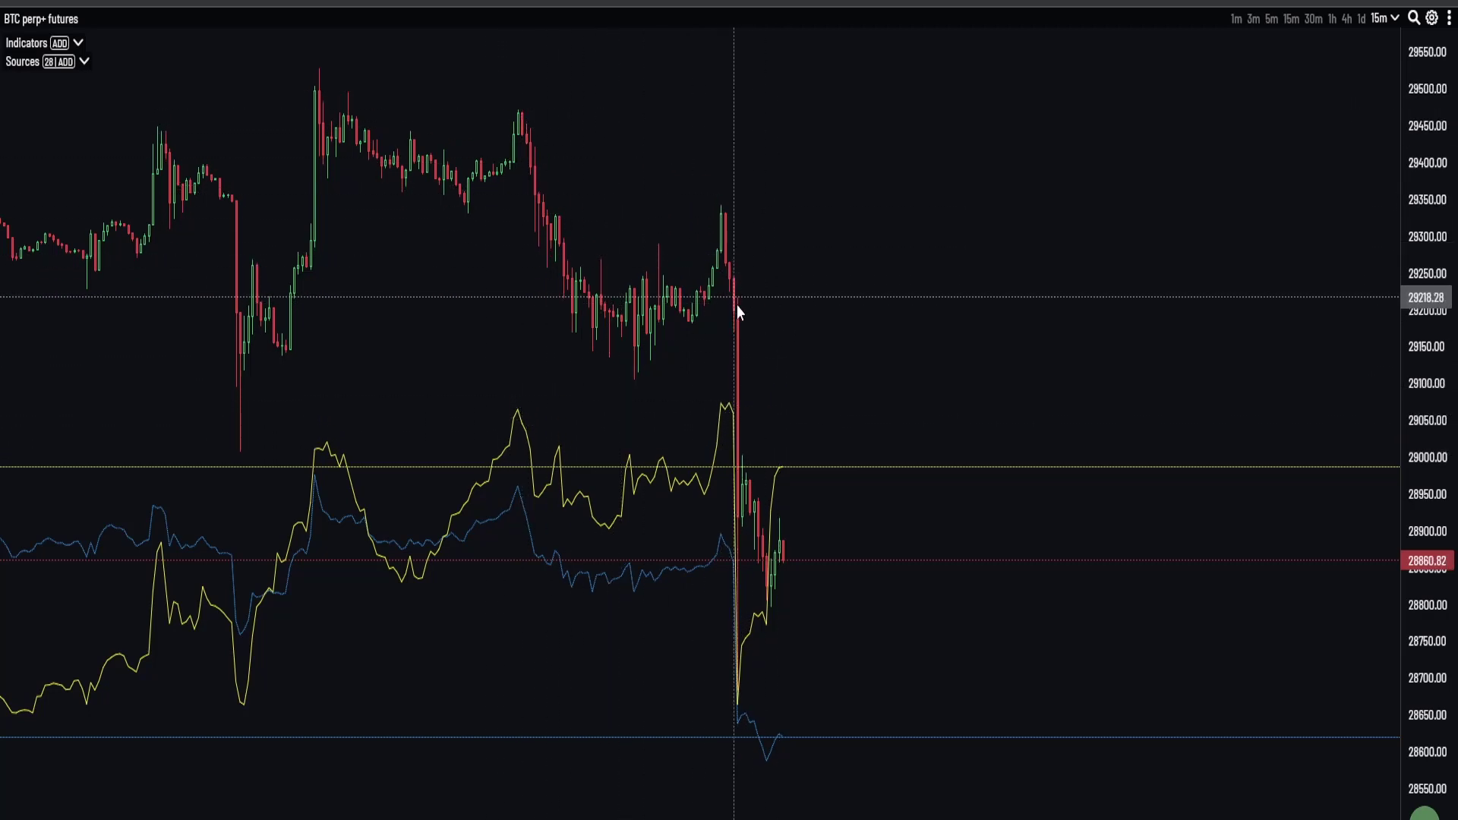
# Step: Recentre and rescale the Velo perp futures chart to show more price range
pyautogui.moveTo(844, 445); pyautogui.dragTo(824, 305)
pyautogui.moveTo(1436, 159); pyautogui.dragTo(773, 292)
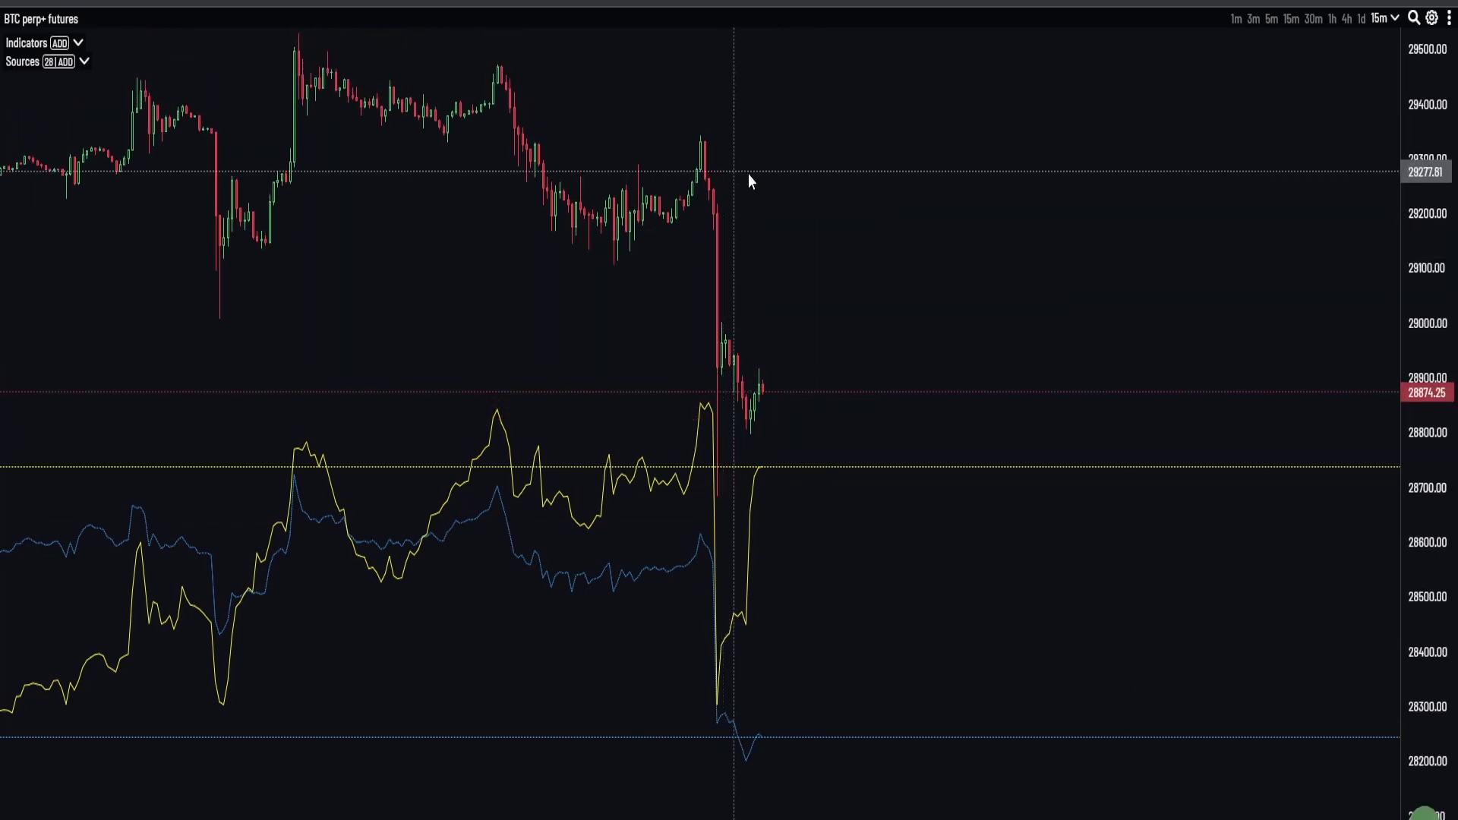
pyautogui.moveTo(770, 182); pyautogui.dragTo(781, 192)
pyautogui.scroll(-2, 934, 348)
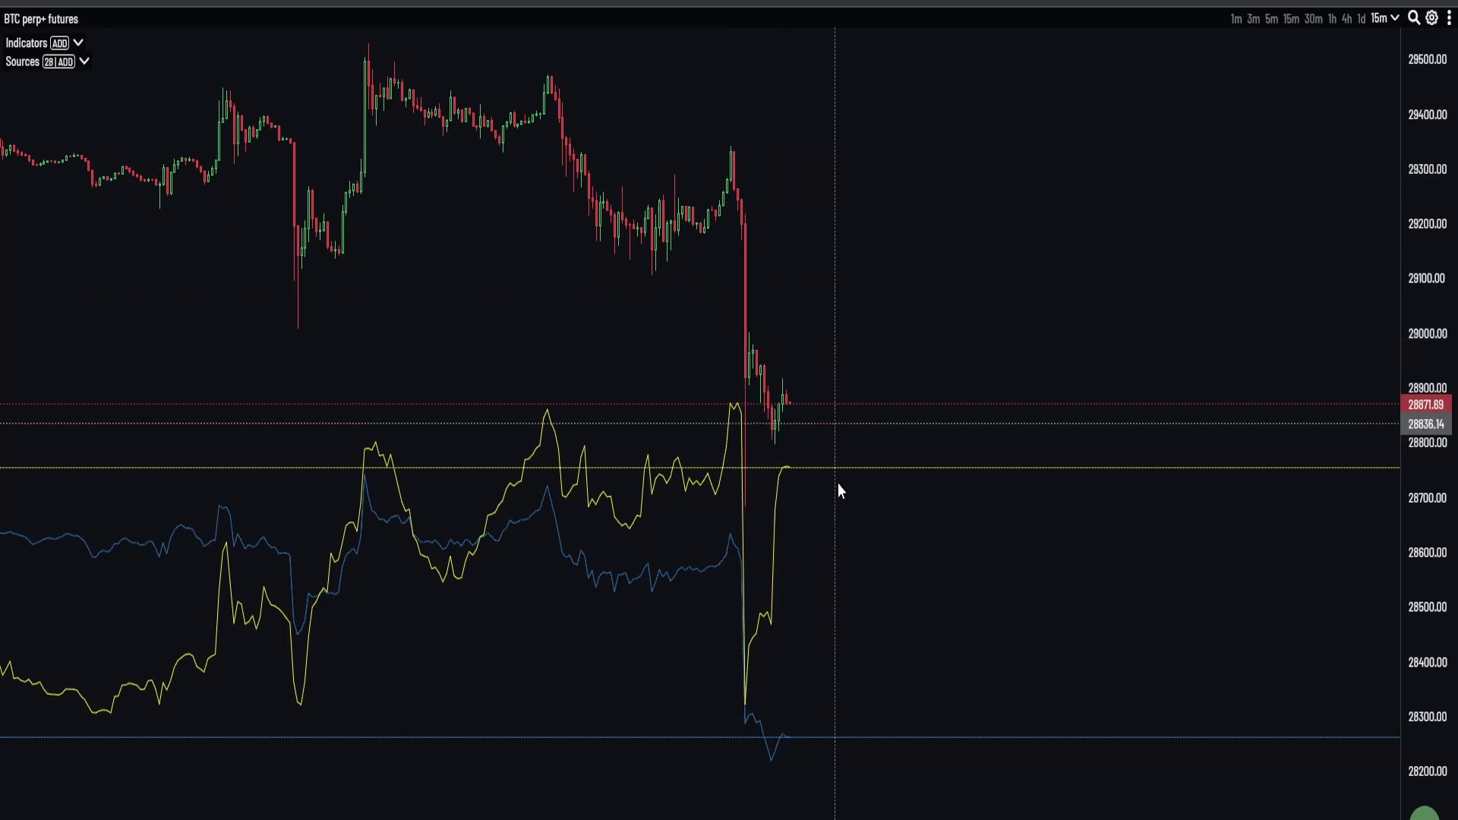
pyautogui.moveTo(870, 509); pyautogui.dragTo(850, 454)
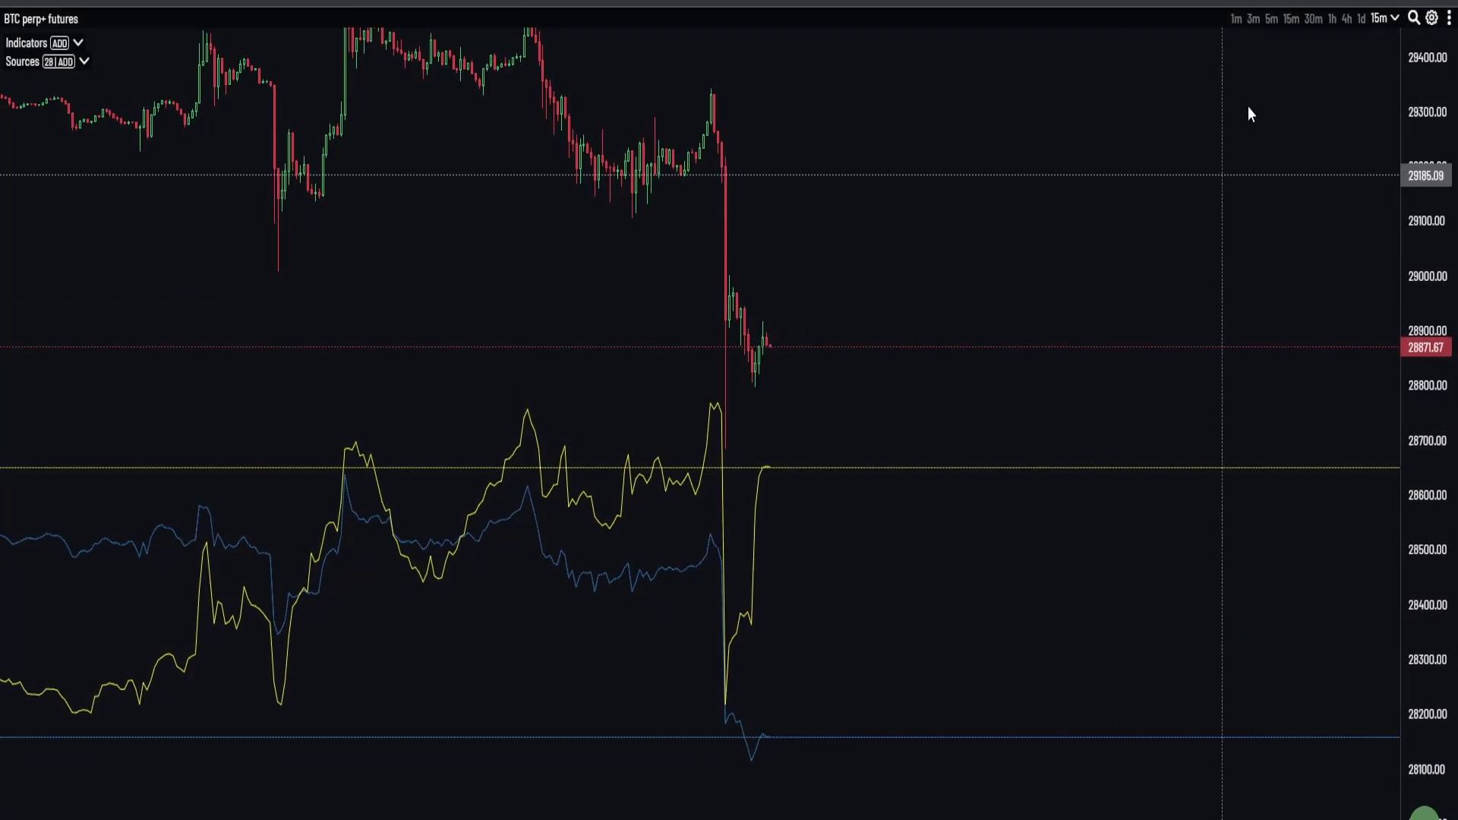
# Step: Take a closer look at 5-minute candles, then return the chart to 15-minute
pyautogui.click(1268, 19)
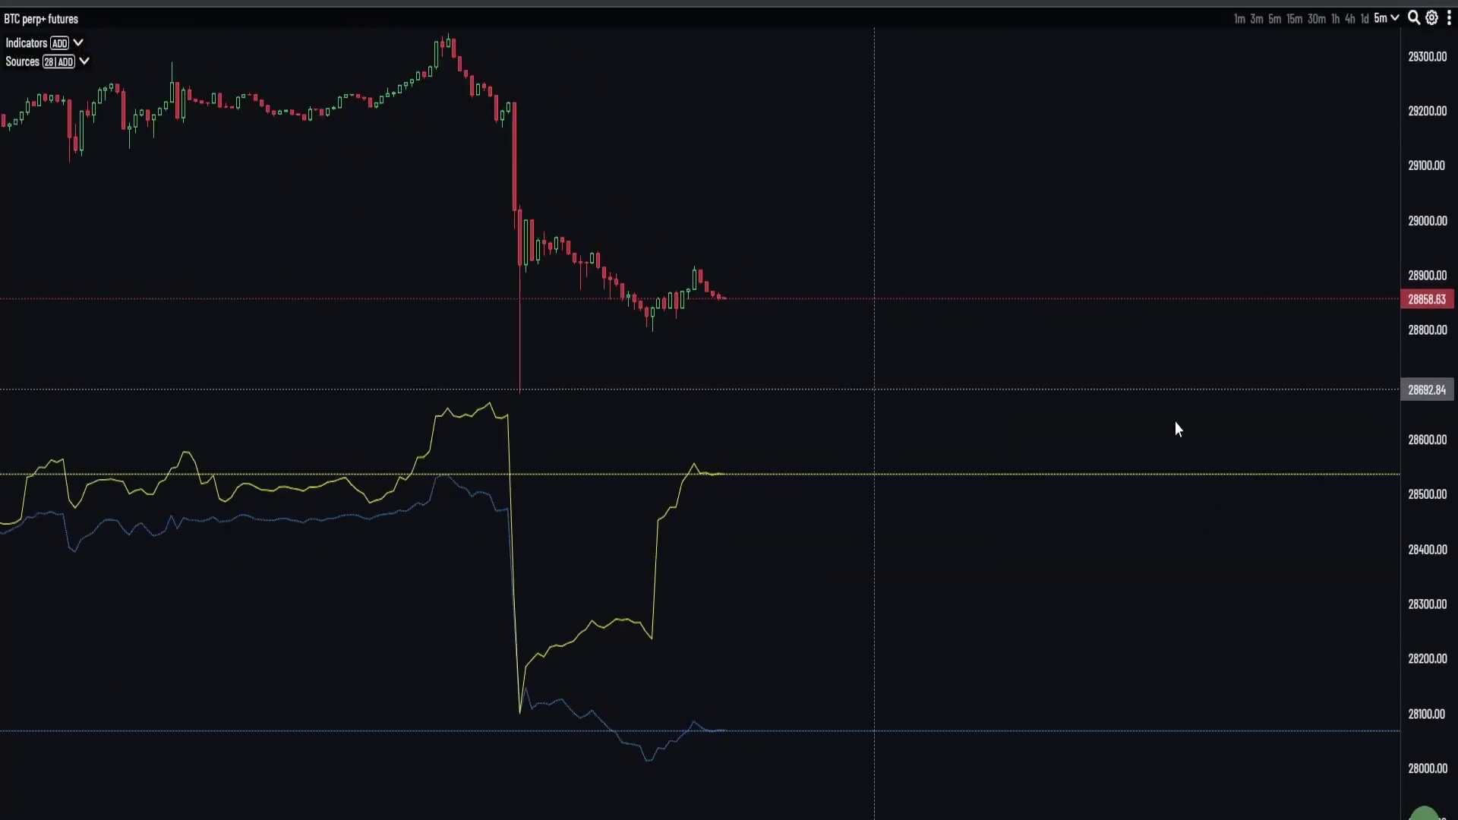
pyautogui.scroll(5, 881, 340)
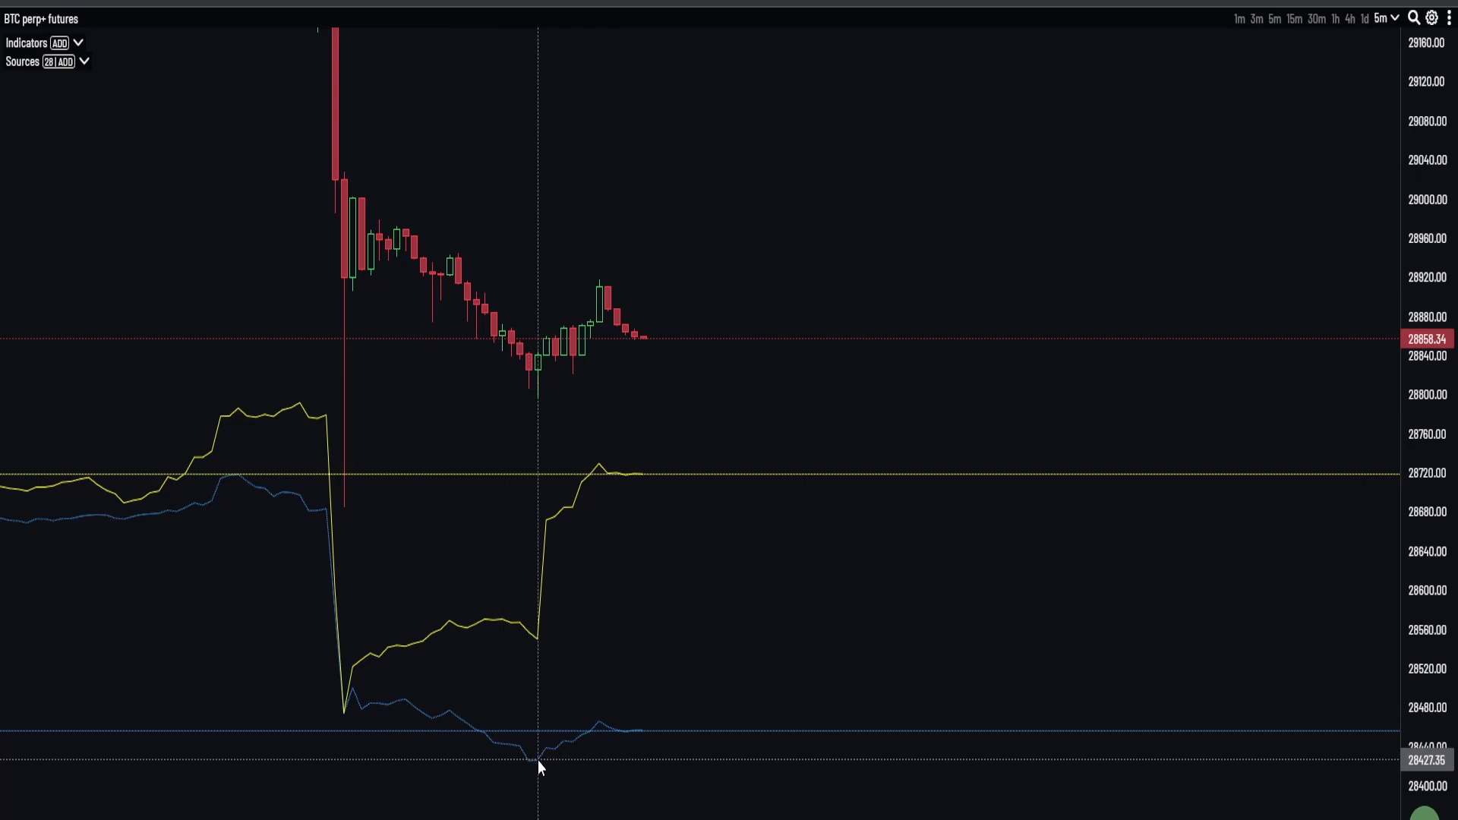
pyautogui.moveTo(1401, 142); pyautogui.dragTo(1230, 631)
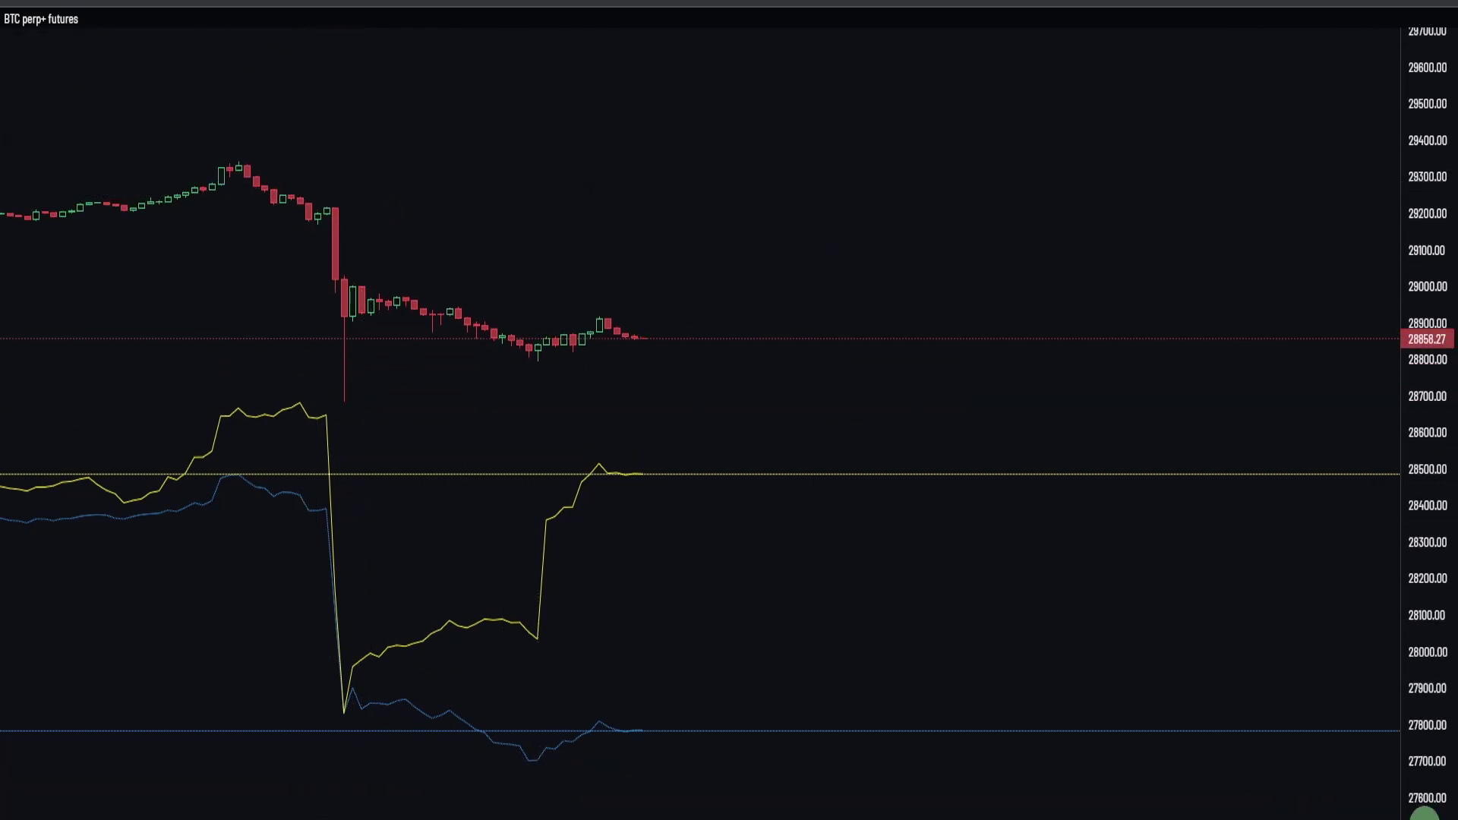
pyautogui.click(1294, 19)
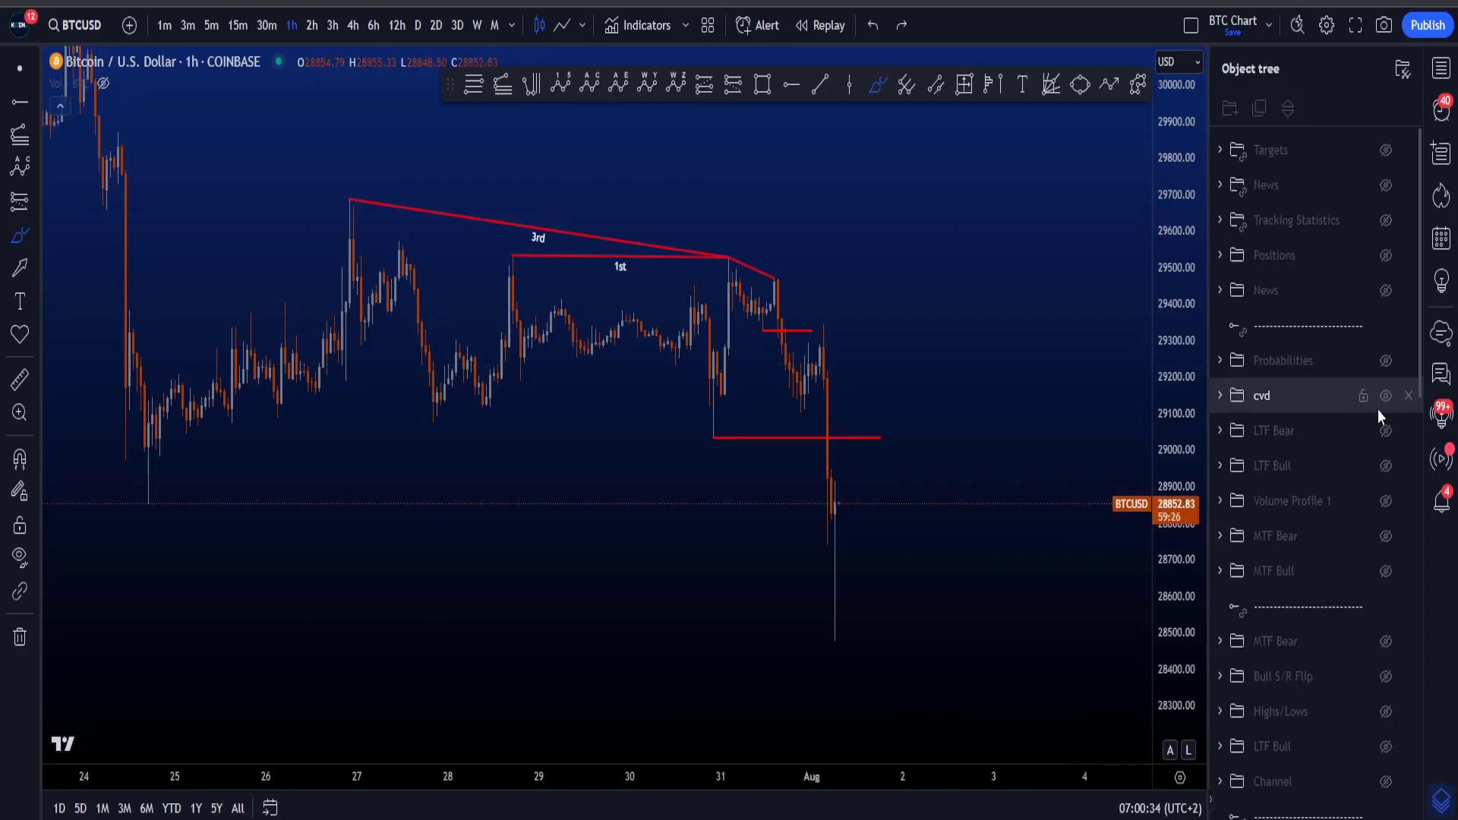
# Step: Hide the cvd drawings and switch to 4-hour candles, undoing a test curve sketch
pyautogui.click(1384, 397)
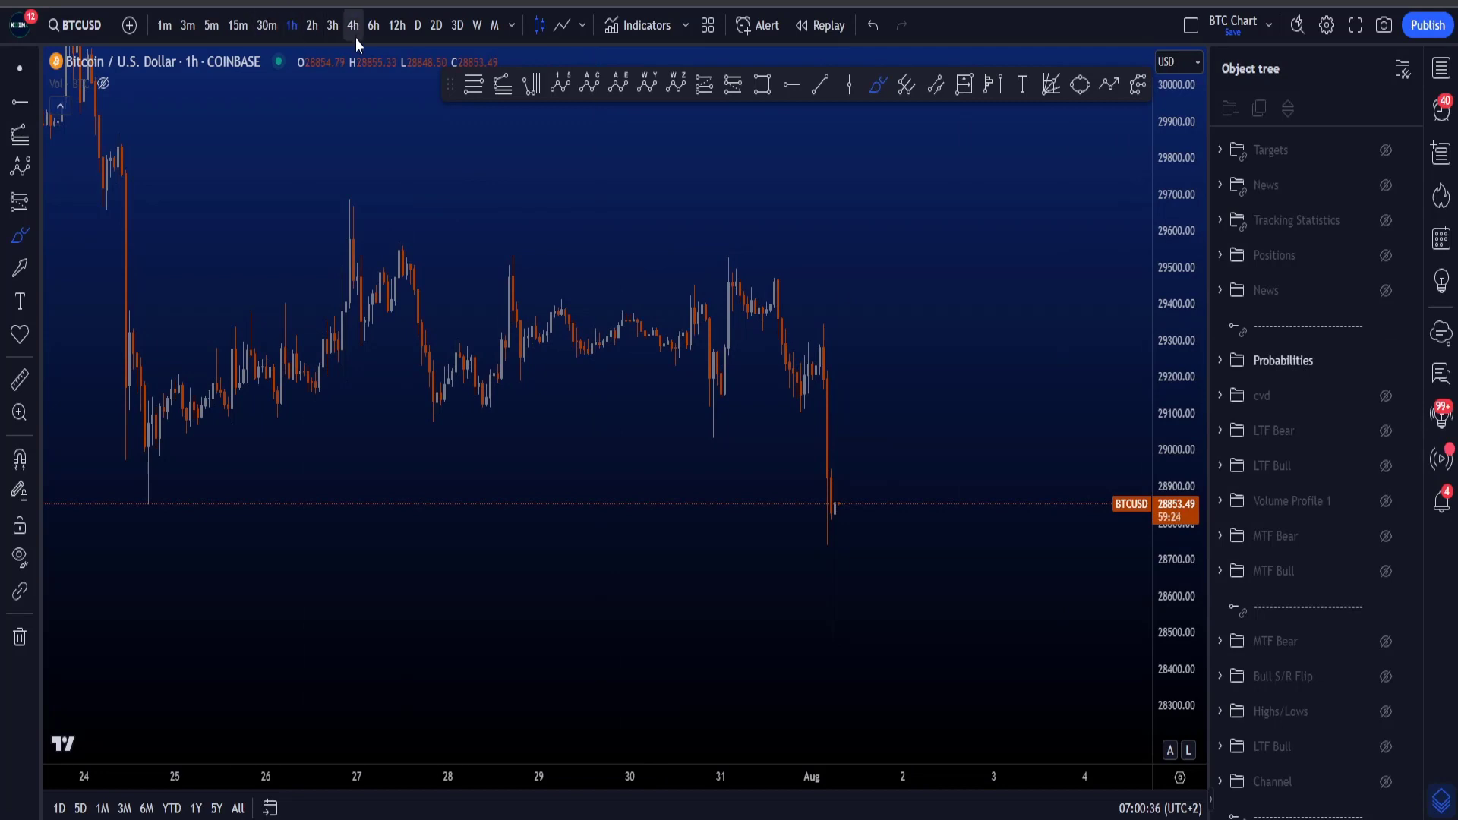
pyautogui.click(1170, 753)
pyautogui.moveTo(1174, 690); pyautogui.dragTo(1174, 743)
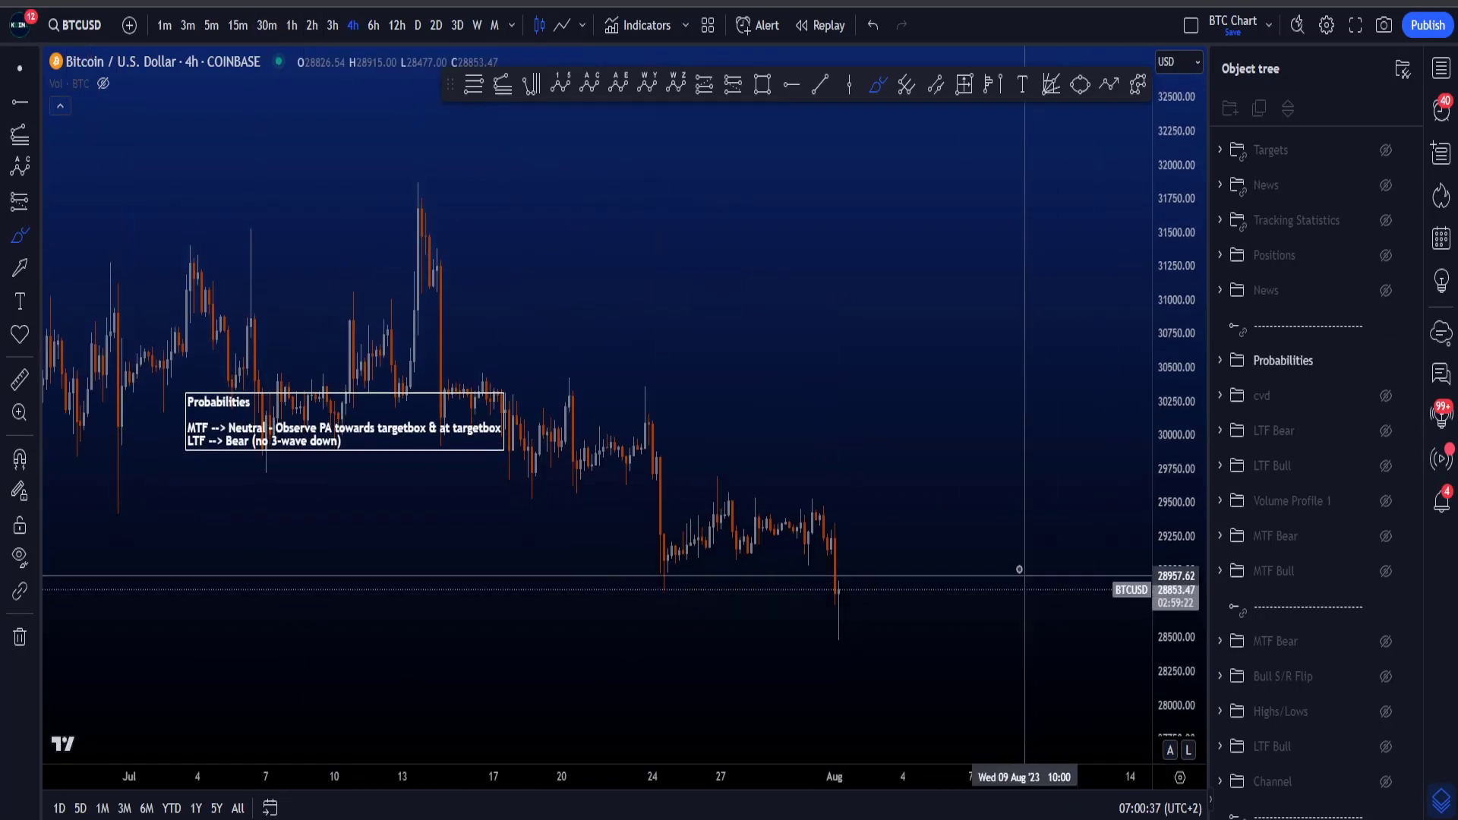
pyautogui.scroll(-4, 1010, 566)
pyautogui.moveTo(710, 424); pyautogui.dragTo(865, 360)
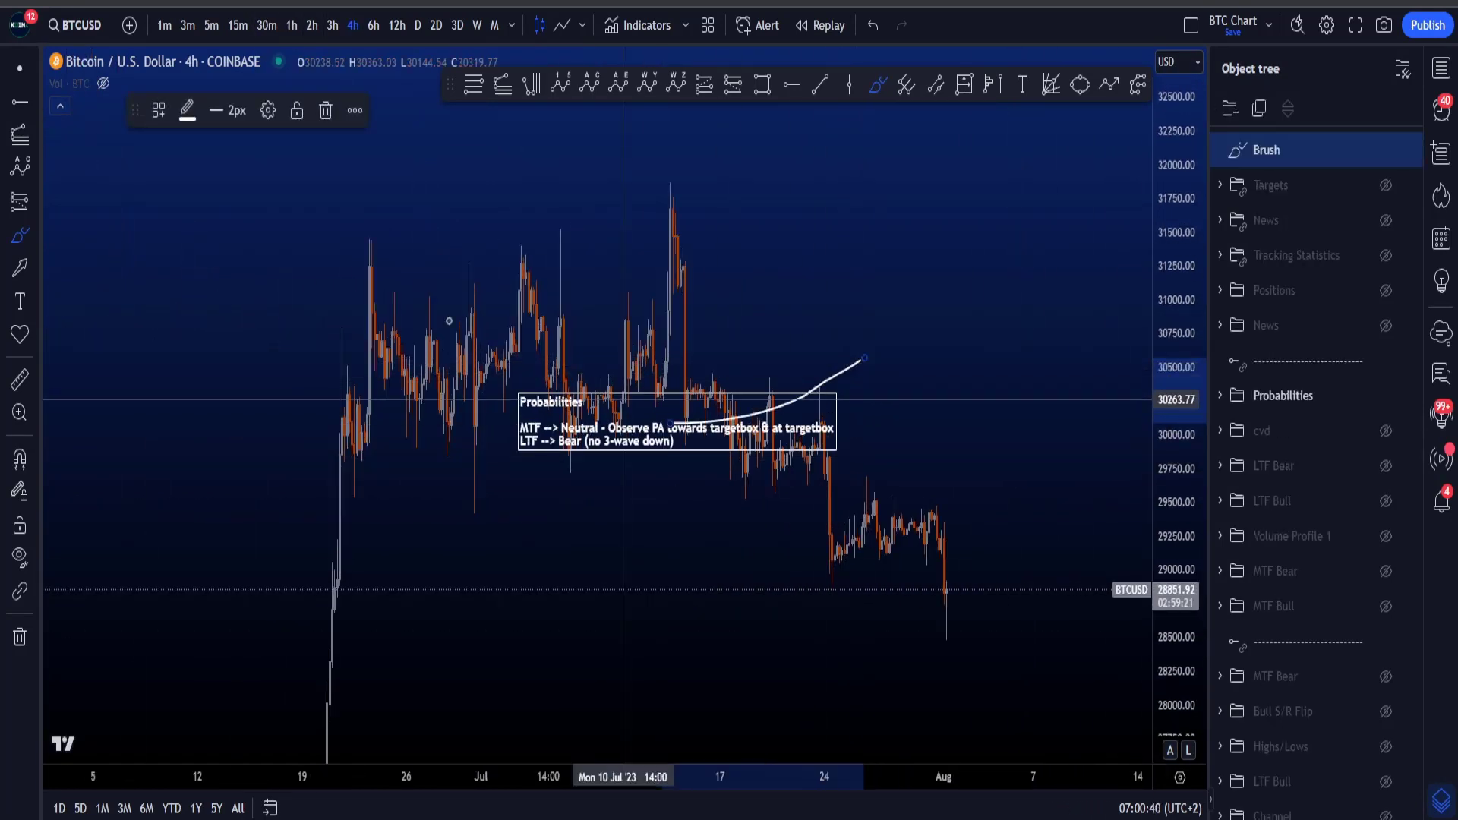
pyautogui.hotkey('ctrl', 'z')
pyautogui.press('Escape')
# Step: Move the Probabilities note right to sit just above the late-July candles
pyautogui.moveTo(679, 621); pyautogui.dragTo(555, 559)
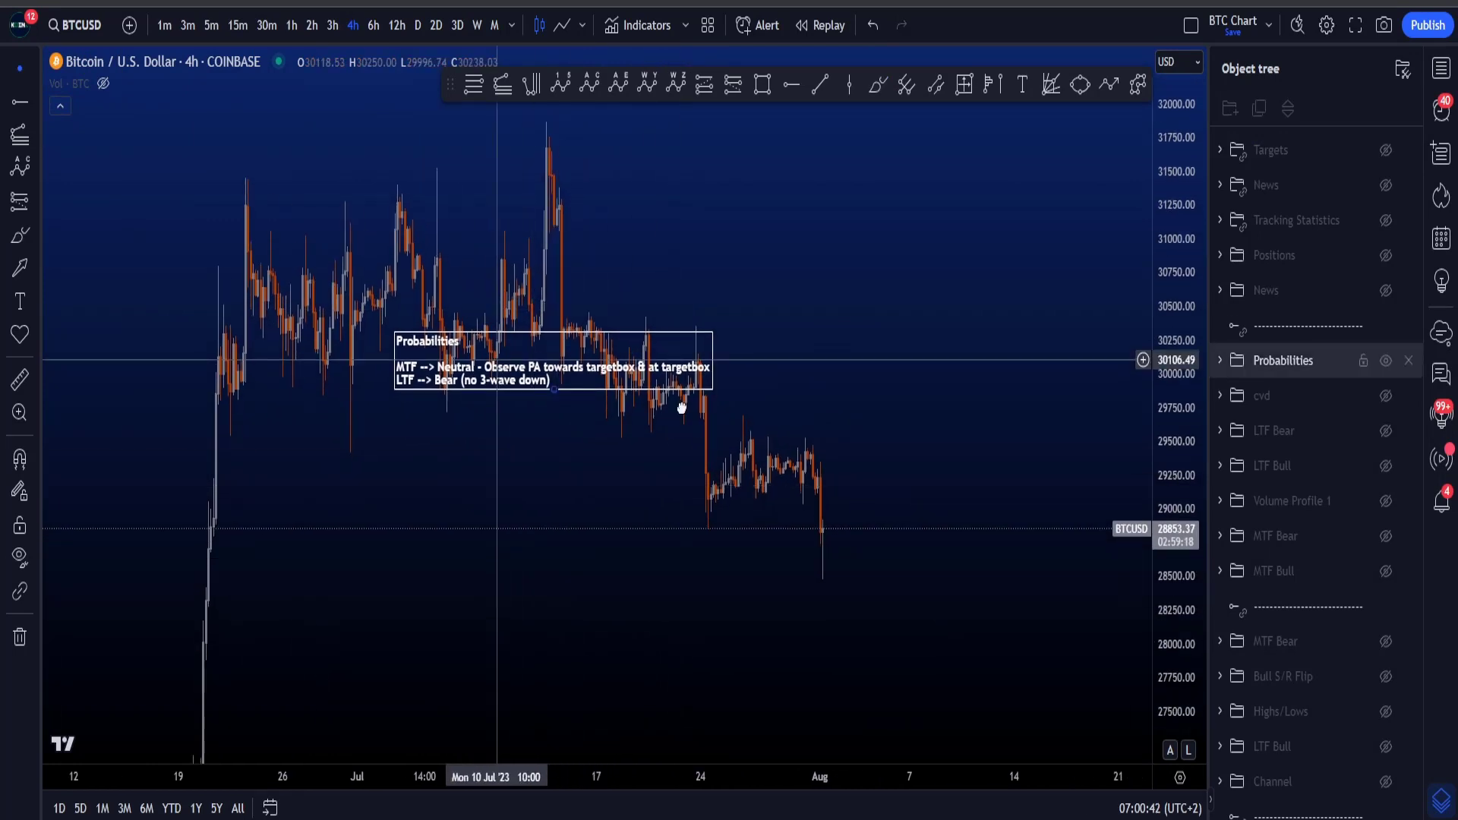
pyautogui.moveTo(495, 361); pyautogui.dragTo(823, 352)
pyautogui.moveTo(870, 611); pyautogui.dragTo(781, 526)
pyautogui.scroll(-2, 1013, 541)
pyautogui.moveTo(1174, 548); pyautogui.dragTo(1175, 644)
pyautogui.moveTo(1018, 644); pyautogui.dragTo(1009, 631)
pyautogui.moveTo(879, 326); pyautogui.dragTo(873, 305)
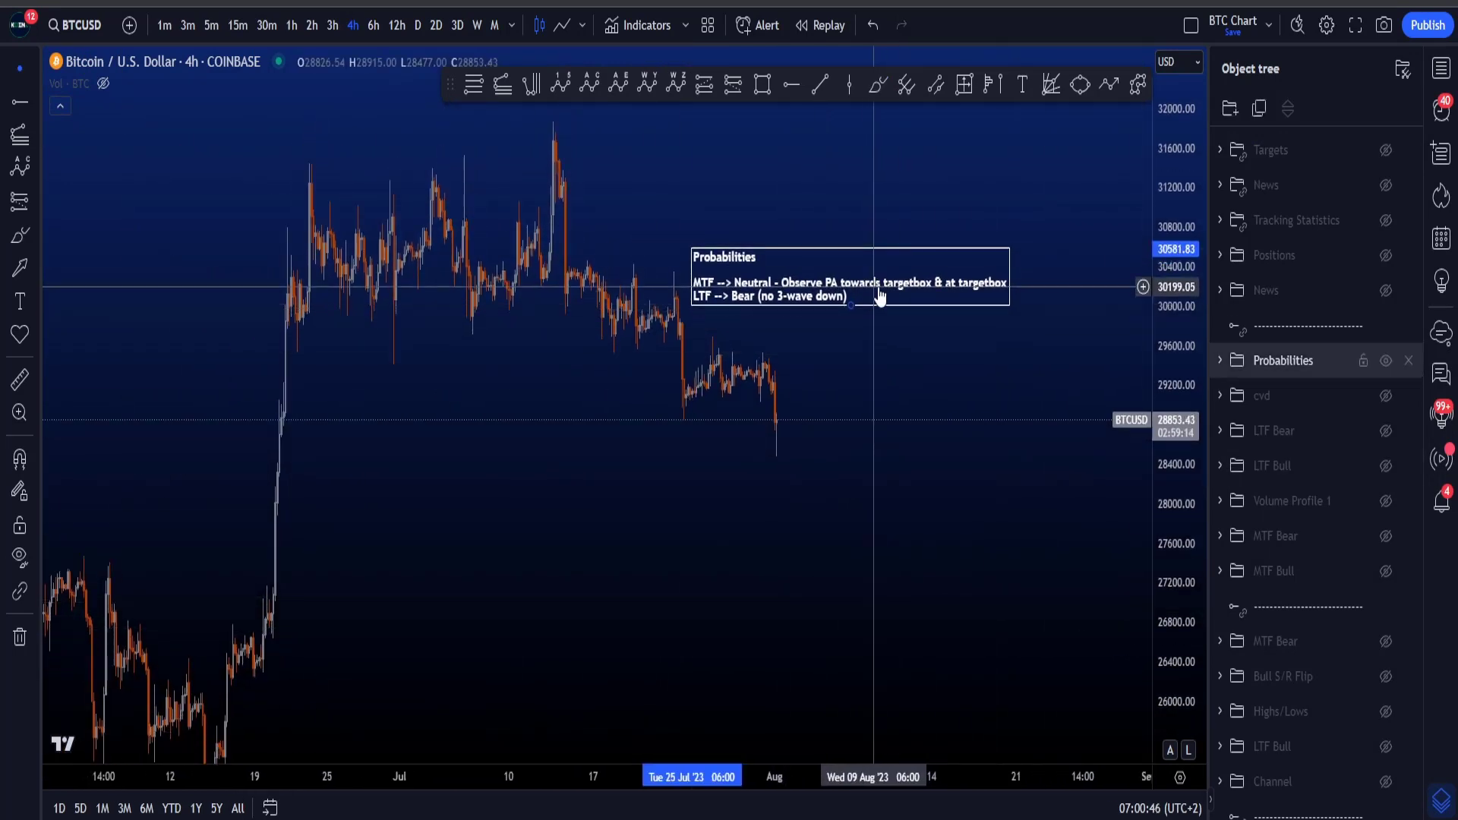
pyautogui.moveTo(1078, 539); pyautogui.dragTo(1076, 534)
pyautogui.moveTo(825, 266); pyautogui.dragTo(832, 259)
# Step: Briefly show the MTF Bull drawings, hide them again, and compress the price scale
pyautogui.click(1385, 574)
pyautogui.click(1383, 574)
pyautogui.moveTo(1166, 531); pyautogui.dragTo(1164, 596)
# Step: Try Brush sketches, including a bearish path from the July high to ~28,000, undoing each
pyautogui.click(877, 84)
pyautogui.moveTo(811, 496)
pyautogui.mouseDown()
pyautogui.moveTo(781, 483)
pyautogui.moveTo(804, 488)
pyautogui.mouseUp()
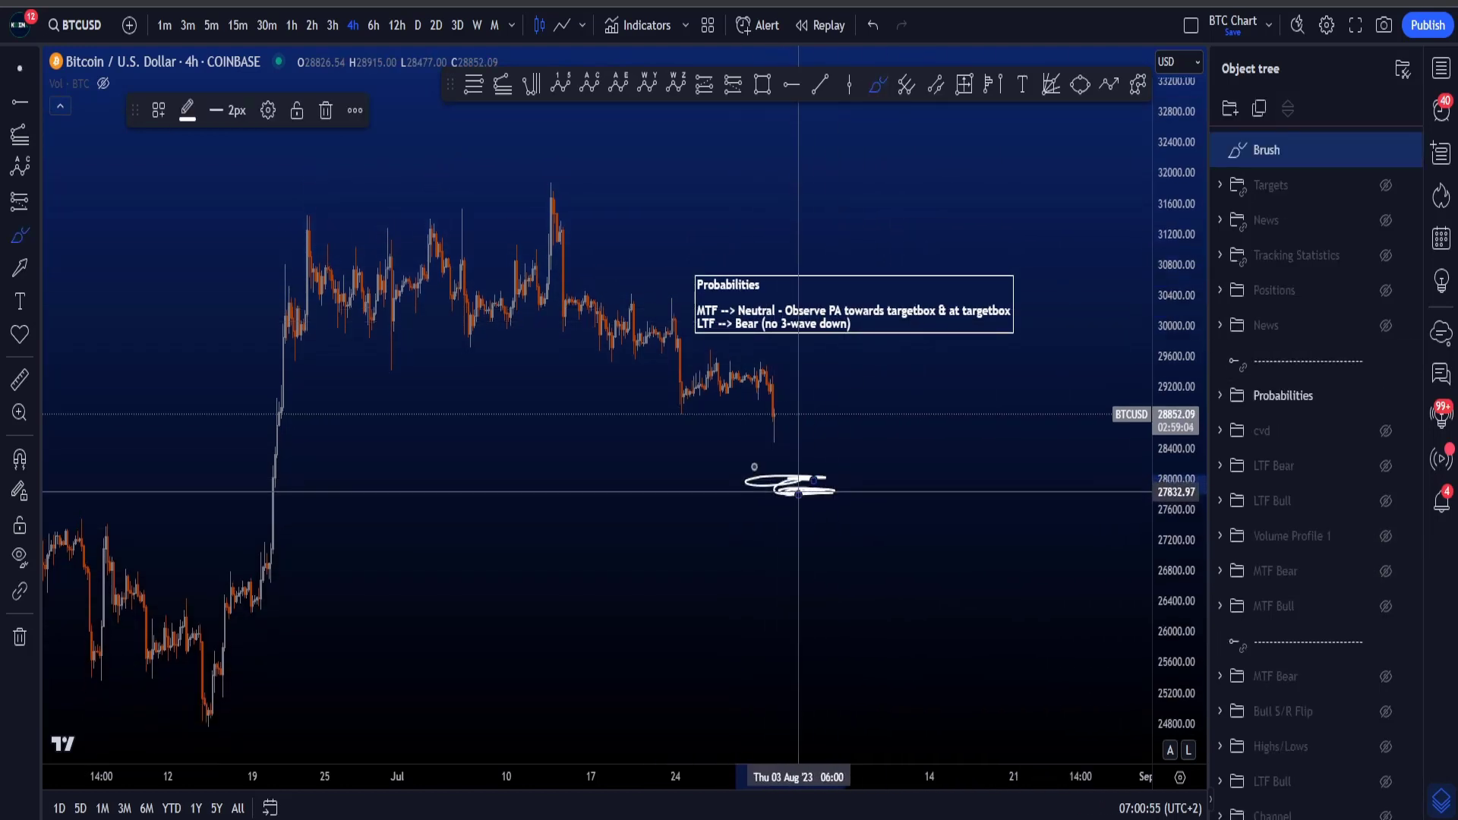
pyautogui.hotkey('ctrl', 'z')
pyautogui.moveTo(547, 214)
pyautogui.mouseDown()
pyautogui.moveTo(579, 327)
pyautogui.moveTo(745, 379)
pyautogui.moveTo(799, 481)
pyautogui.mouseUp()
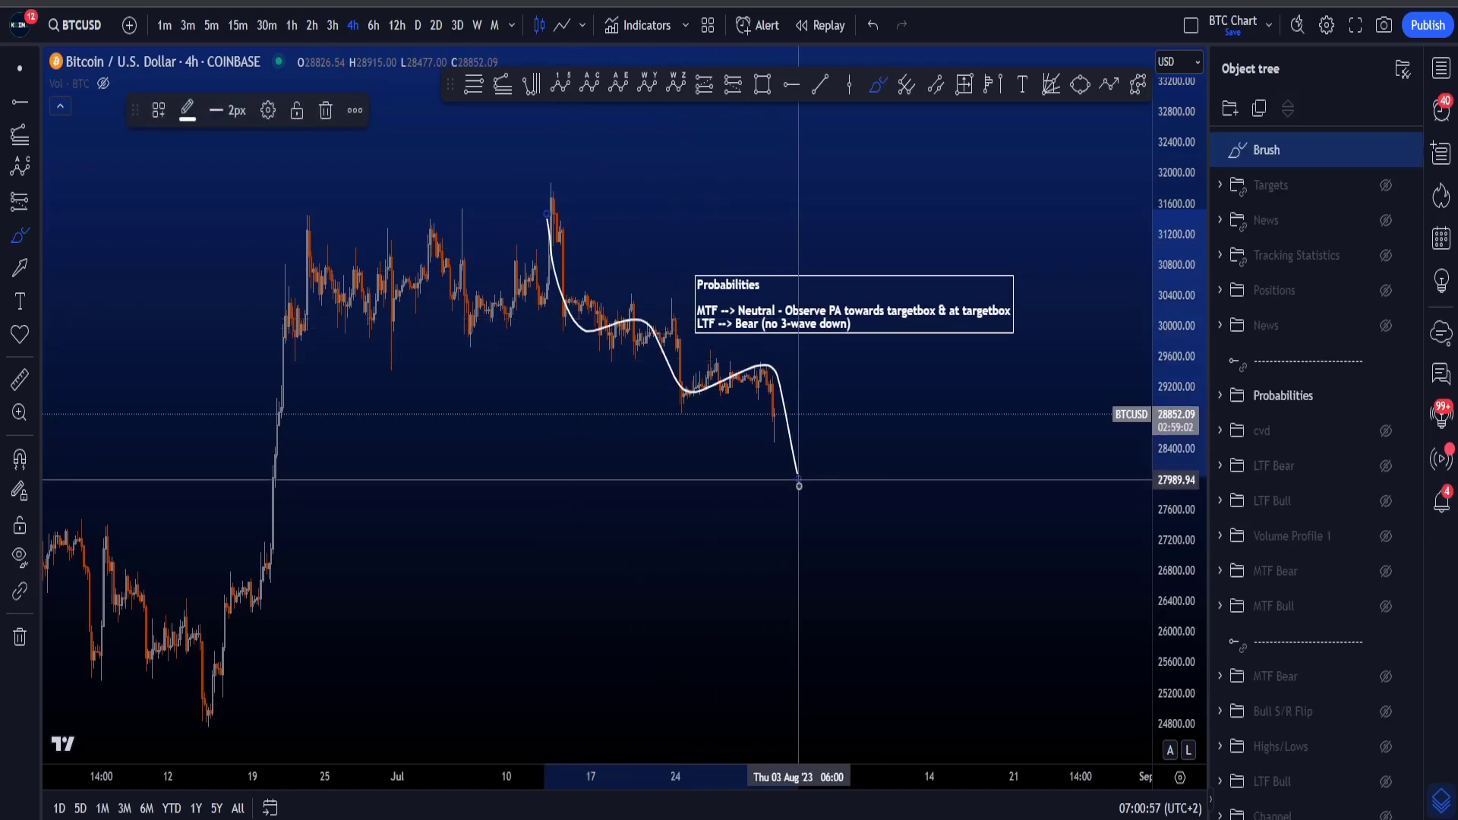
pyautogui.hotkey('ctrl', 'z')
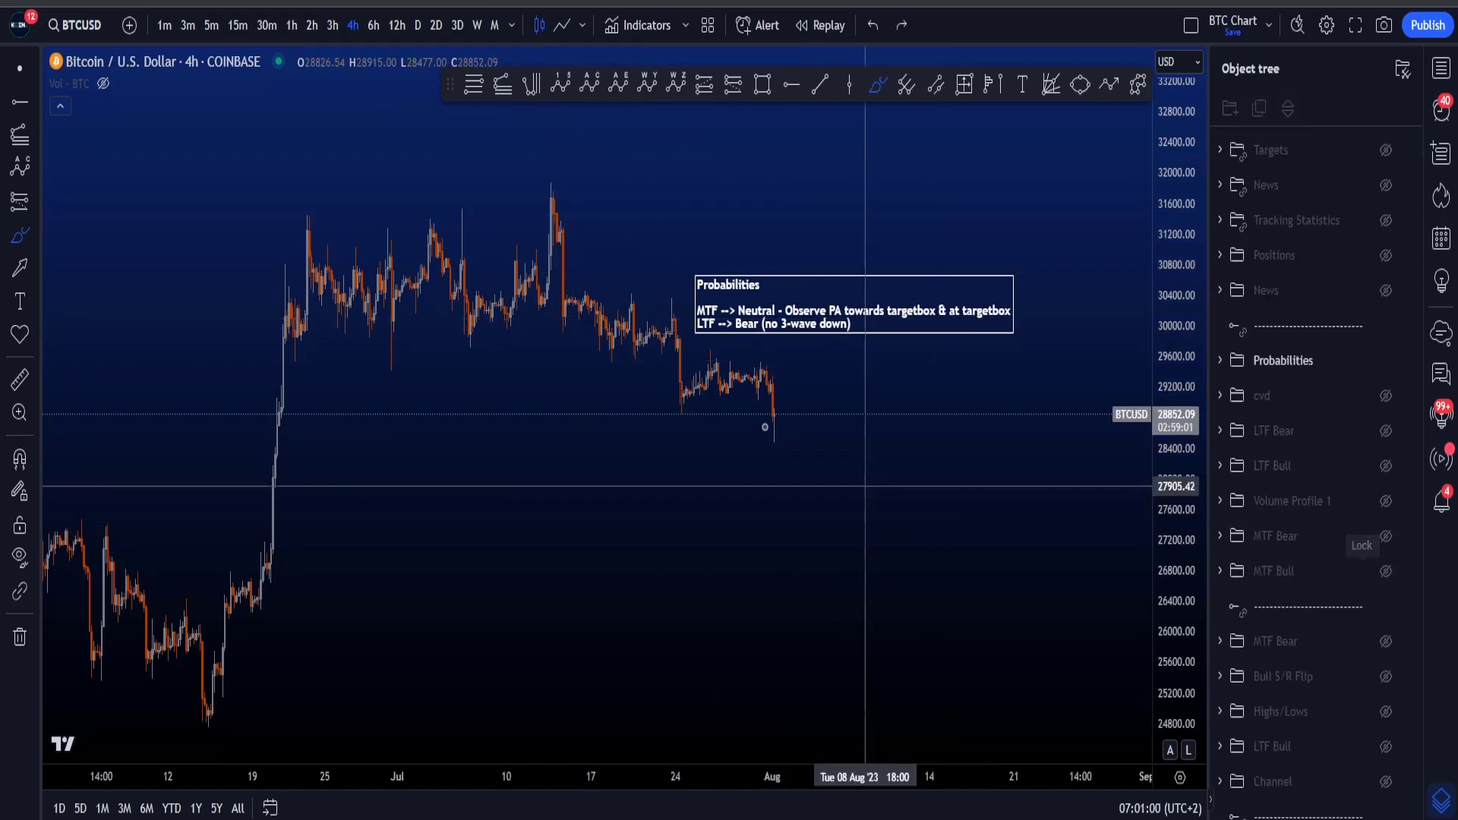
pyautogui.moveTo(566, 218)
pyautogui.mouseDown()
pyautogui.moveTo(781, 488)
pyautogui.moveTo(565, 247)
pyautogui.moveTo(681, 405)
pyautogui.moveTo(802, 510)
pyautogui.moveTo(823, 481)
pyautogui.mouseUp()
pyautogui.hotkey('ctrl', 'z')
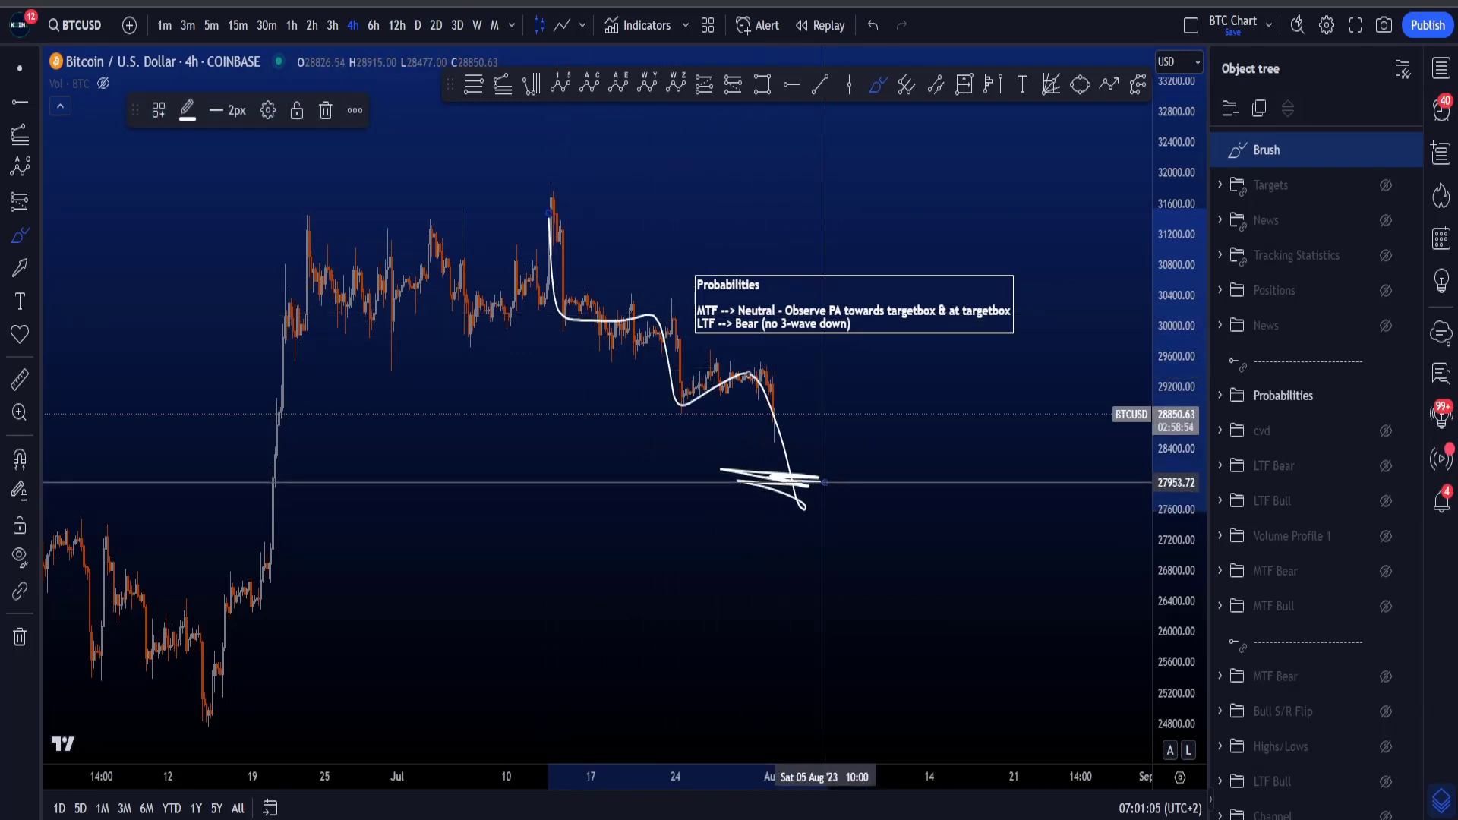
pyautogui.hotkey('ctrl', 'z')
pyautogui.click(502, 86)
pyautogui.press('ctrl')
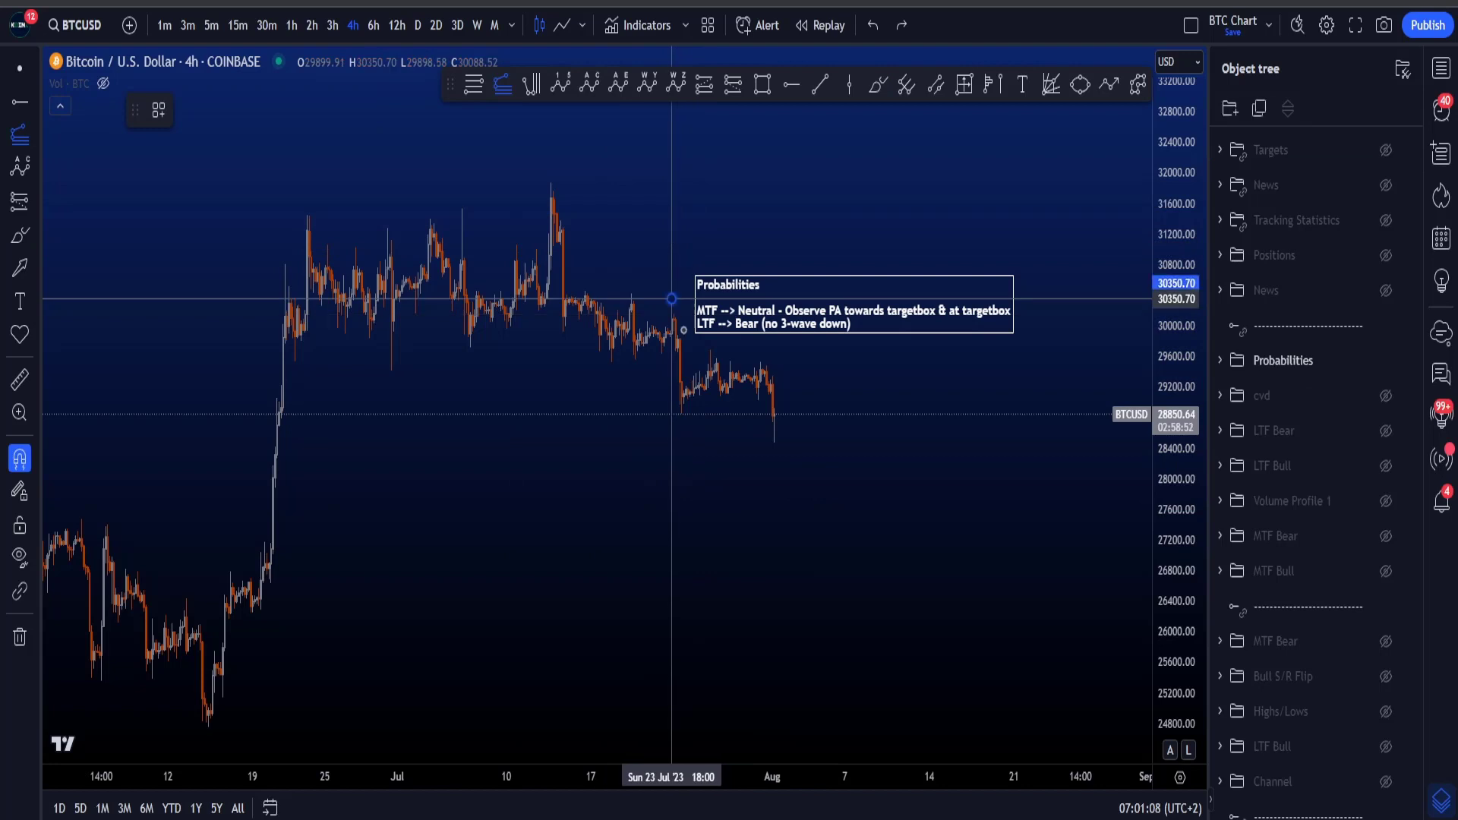
# Step: Place a trend-based Fib extension on the swing high, low and bounce, then remove it
pyautogui.click(672, 299)
pyautogui.click(679, 405)
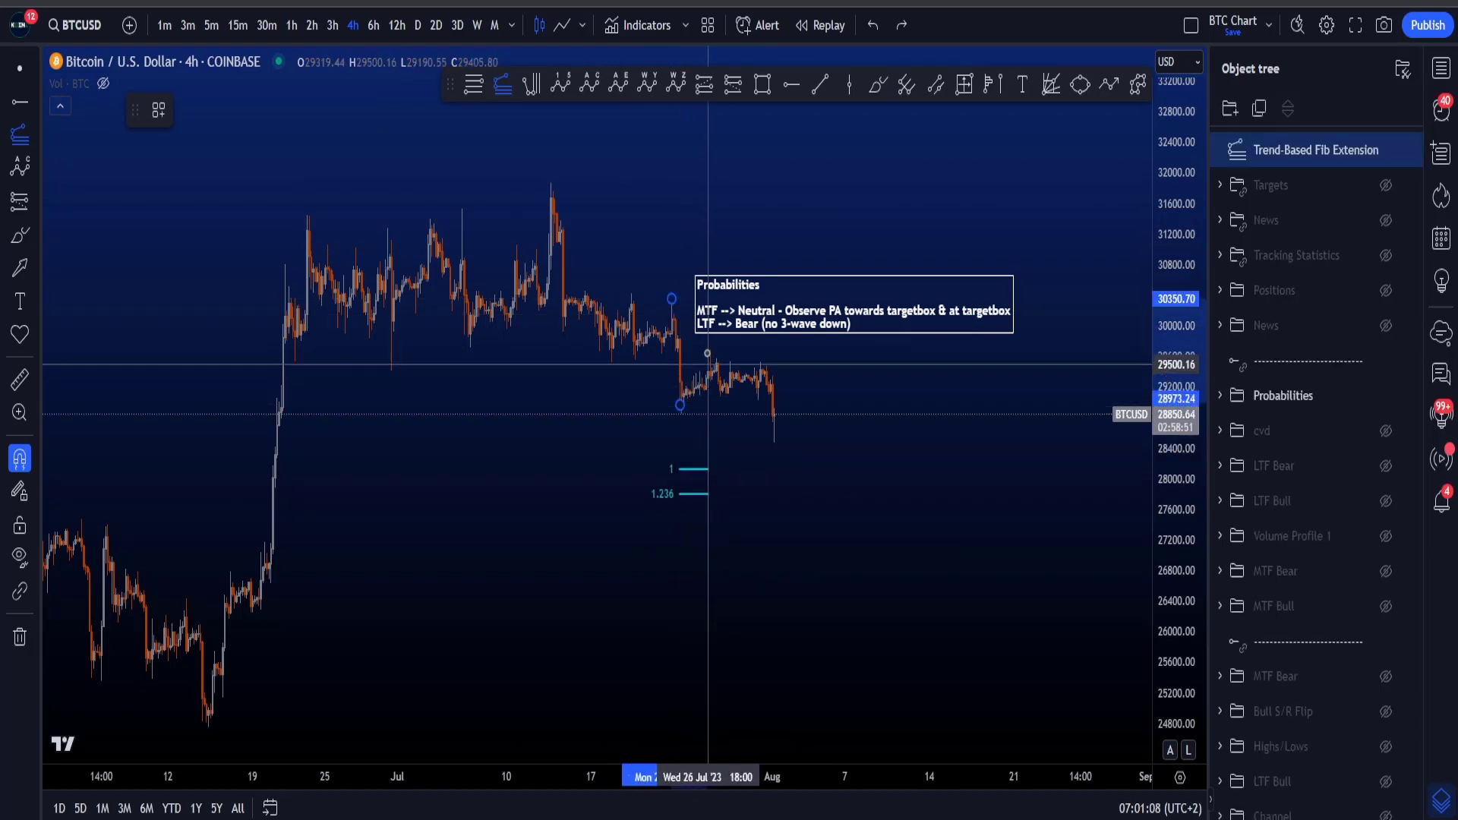
pyautogui.click(760, 362)
pyautogui.moveTo(681, 416); pyautogui.dragTo(682, 435)
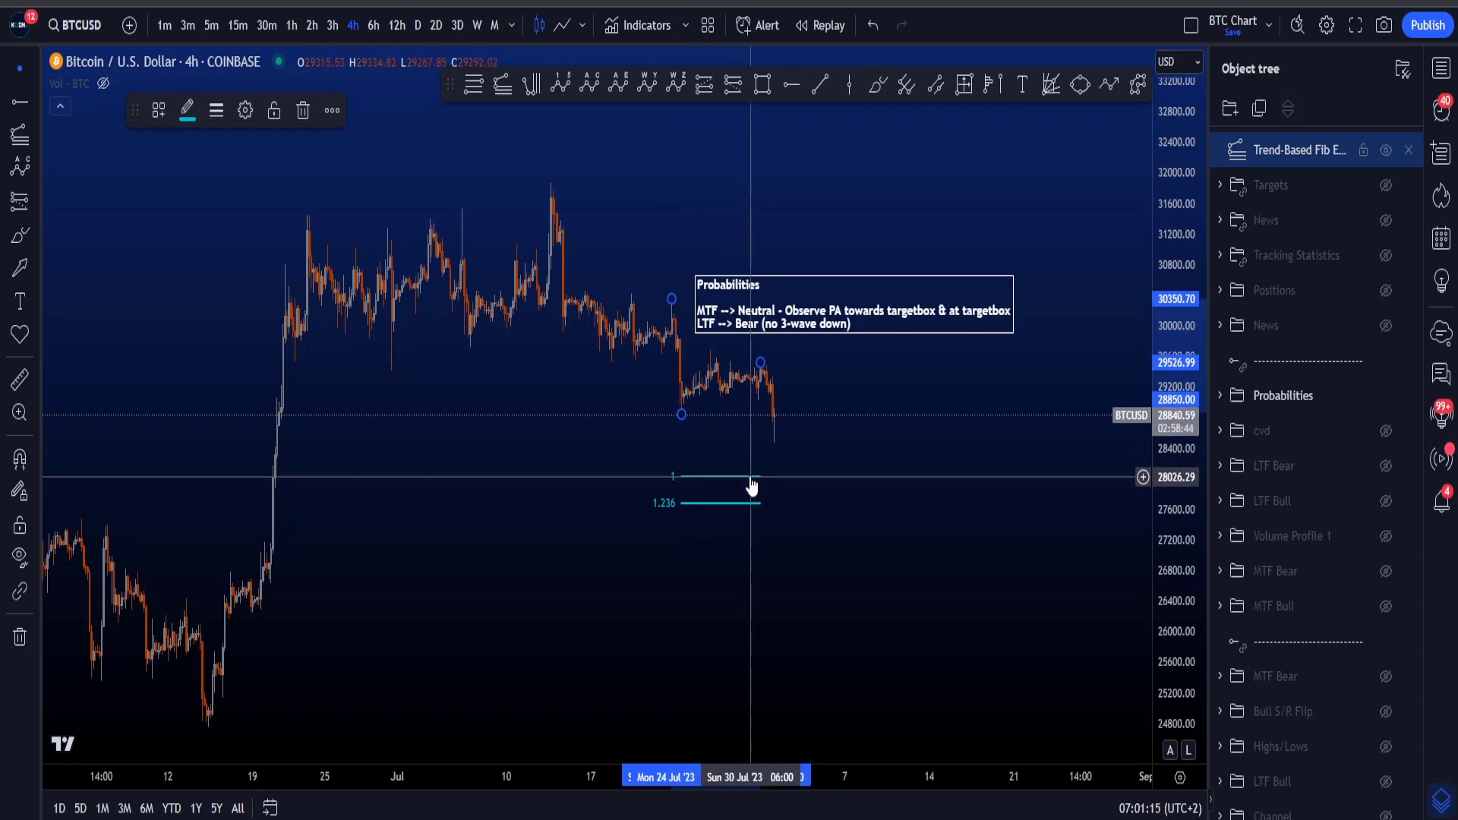
pyautogui.click(878, 84)
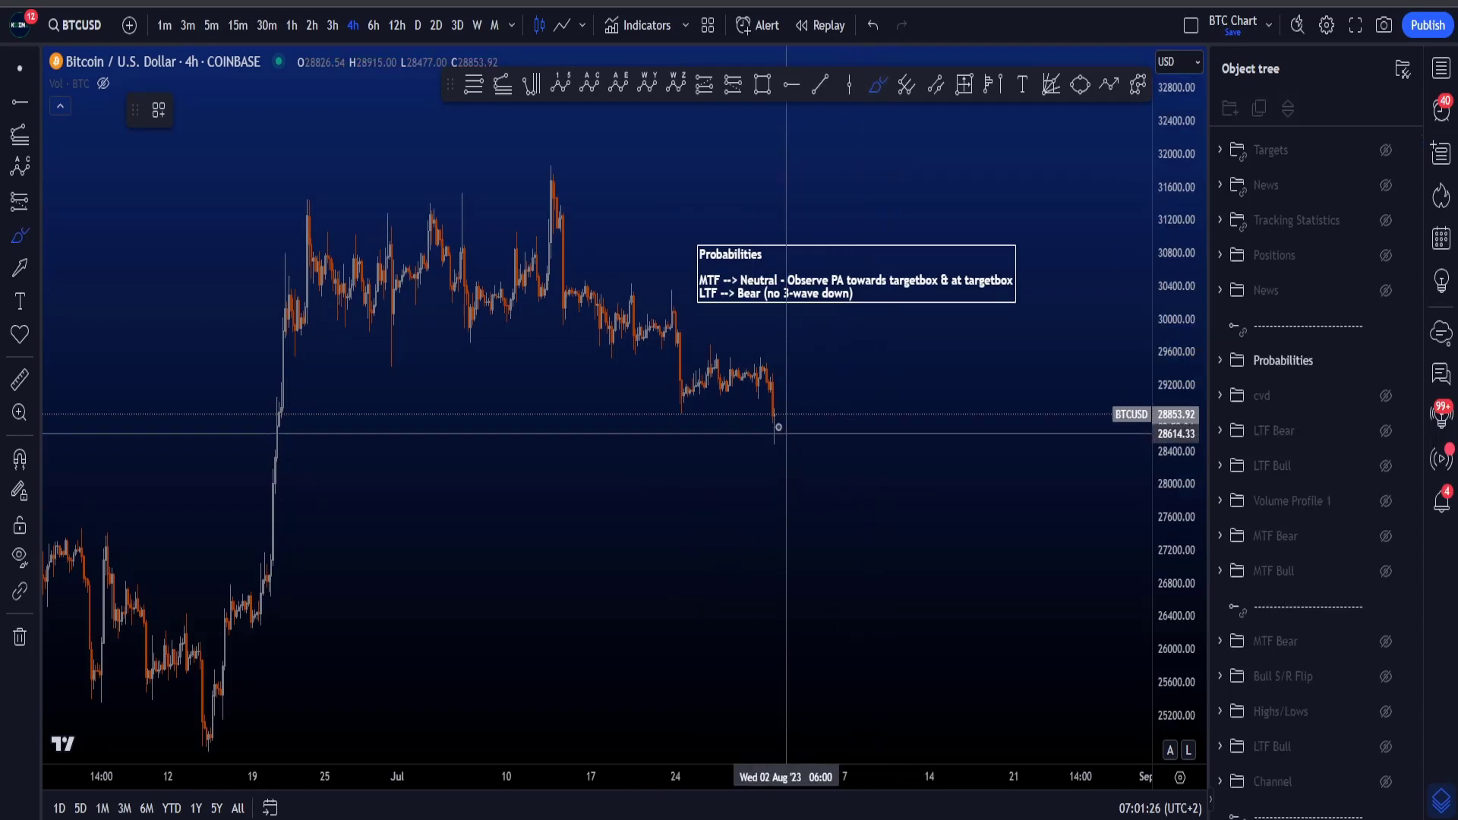
# Step: Show the Targets zones while sketching and undoing downward paths toward about 27,370
pyautogui.moveTo(783, 432); pyautogui.dragTo(802, 506)
pyautogui.hotkey('ctrl', 'z')
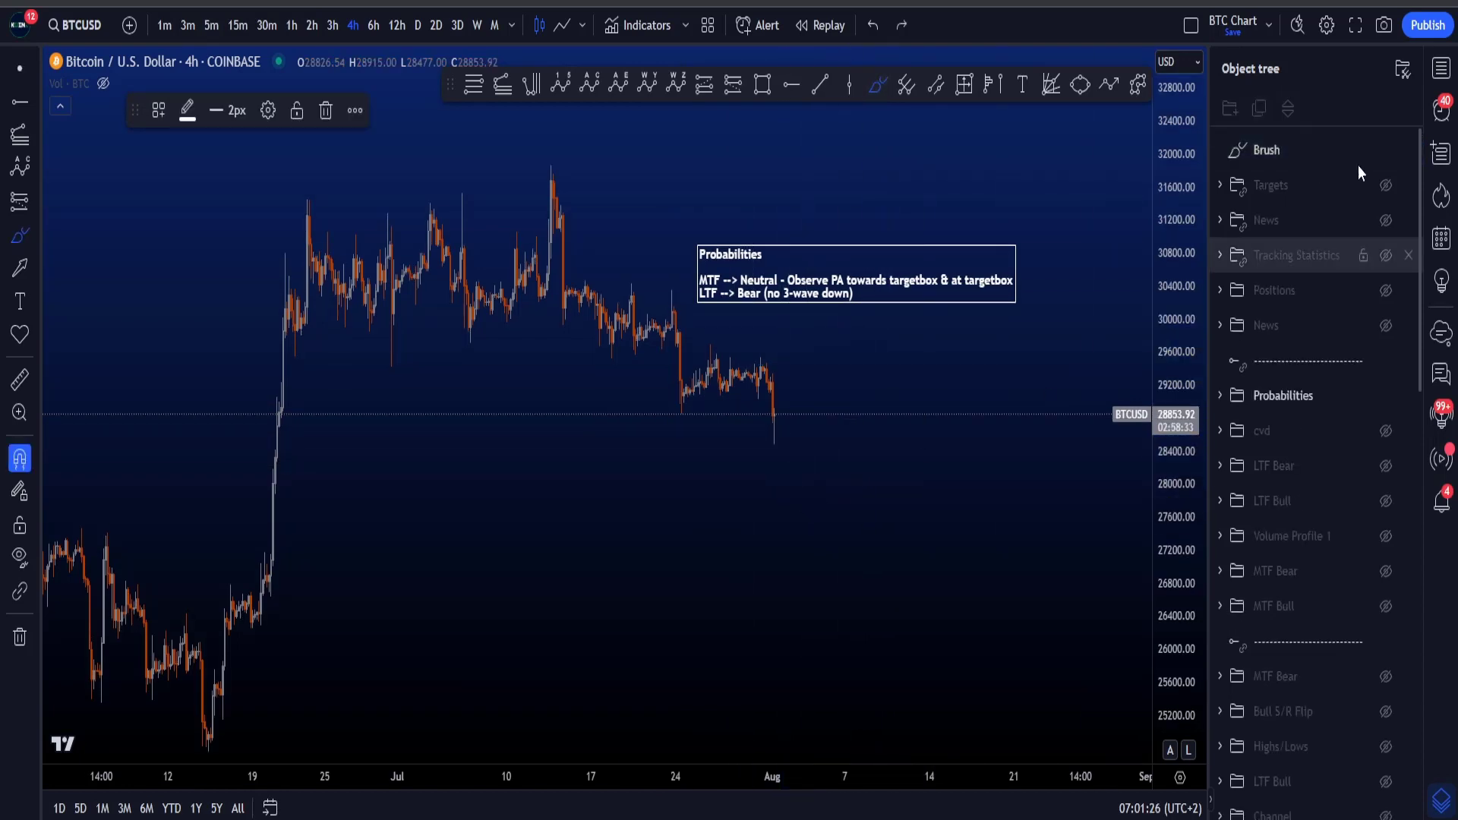
pyautogui.click(1385, 150)
pyautogui.moveTo(794, 443)
pyautogui.mouseDown()
pyautogui.moveTo(840, 511)
pyautogui.moveTo(817, 466)
pyautogui.mouseUp()
pyautogui.hotkey('ctrl', 'z')
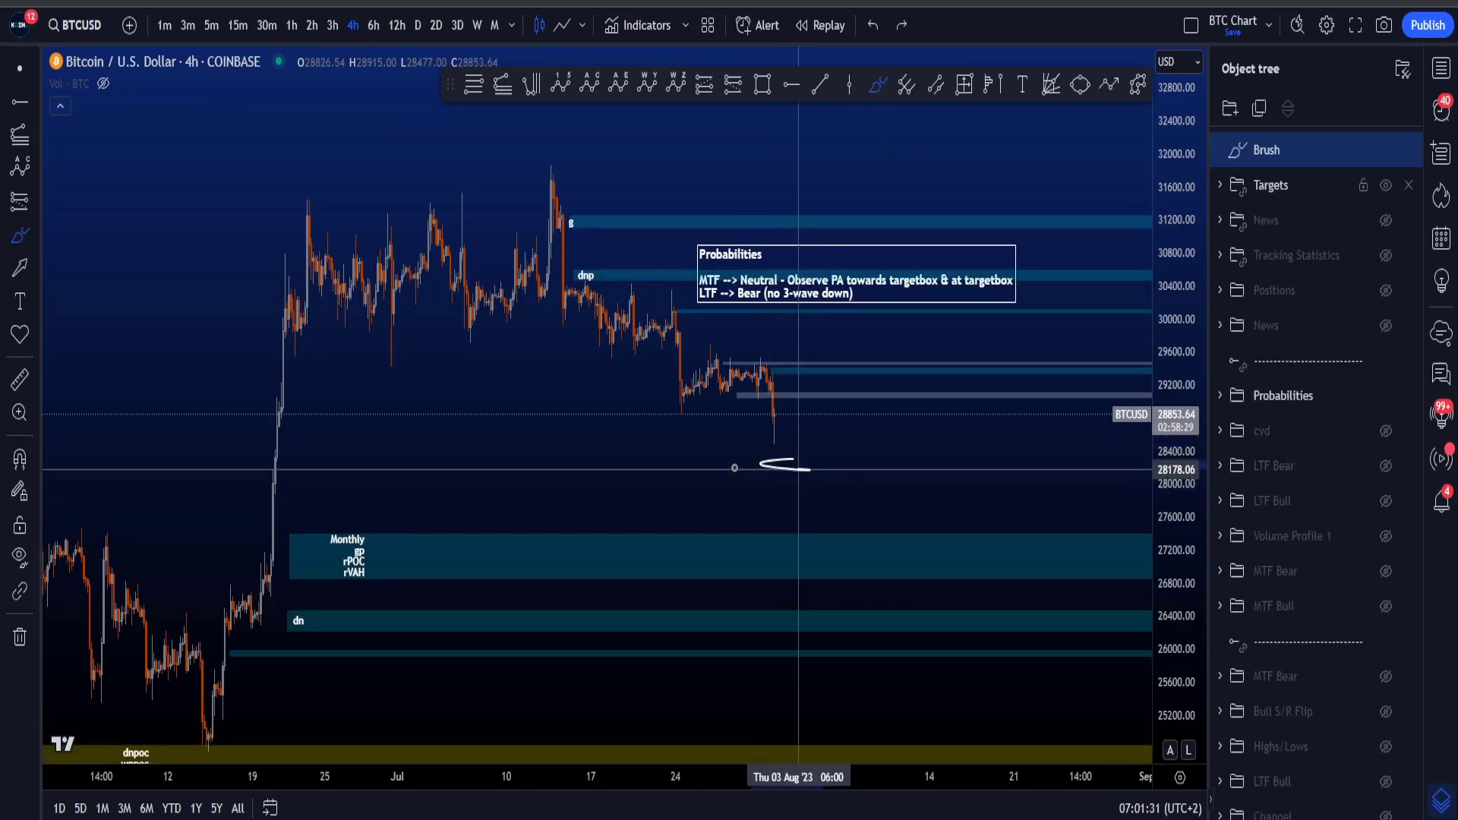
pyautogui.hotkey('ctrl', 'z')
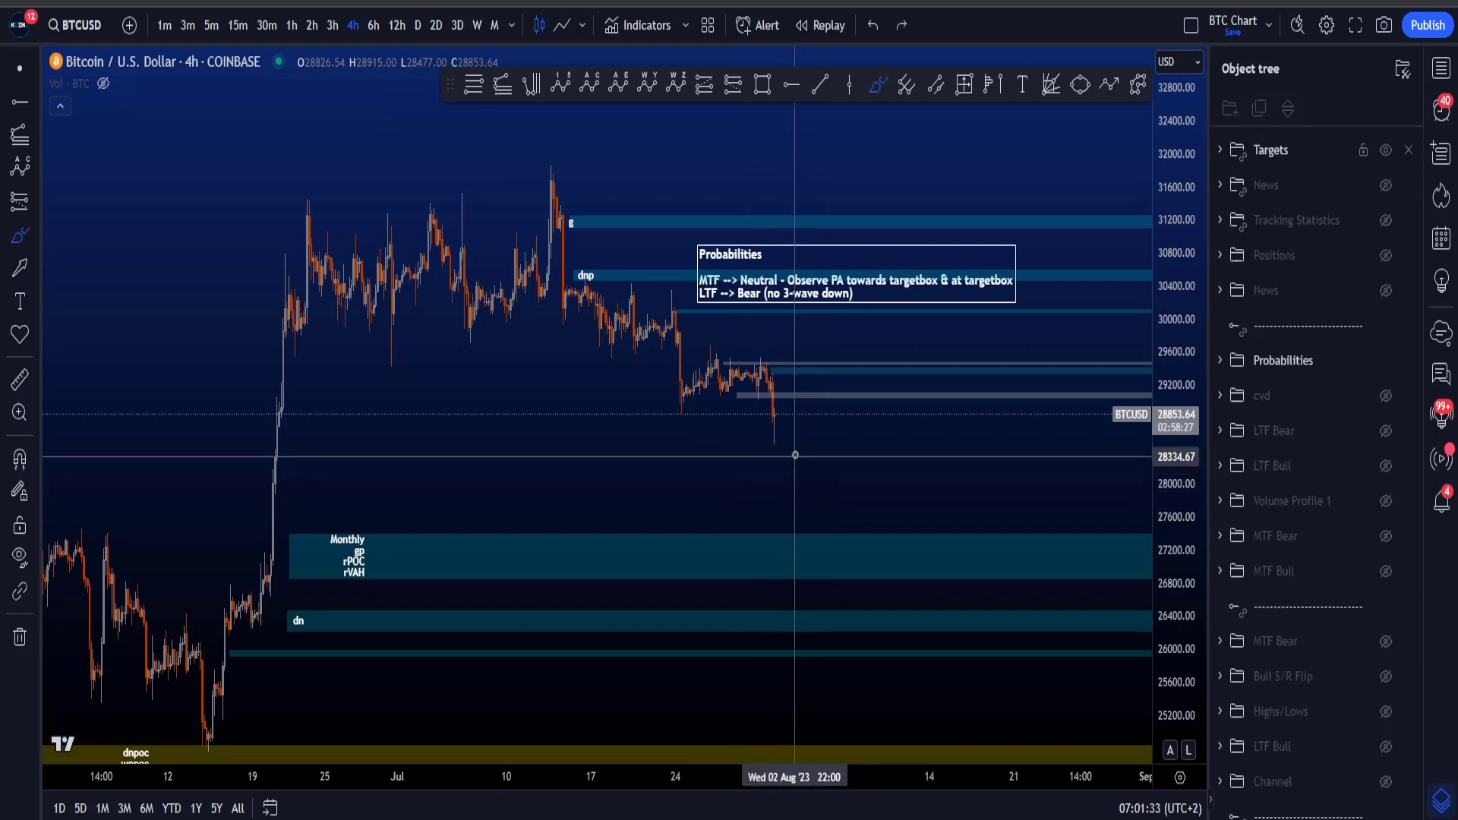
pyautogui.moveTo(774, 427); pyautogui.dragTo(809, 547)
pyautogui.hotkey('ctrl', 'z')
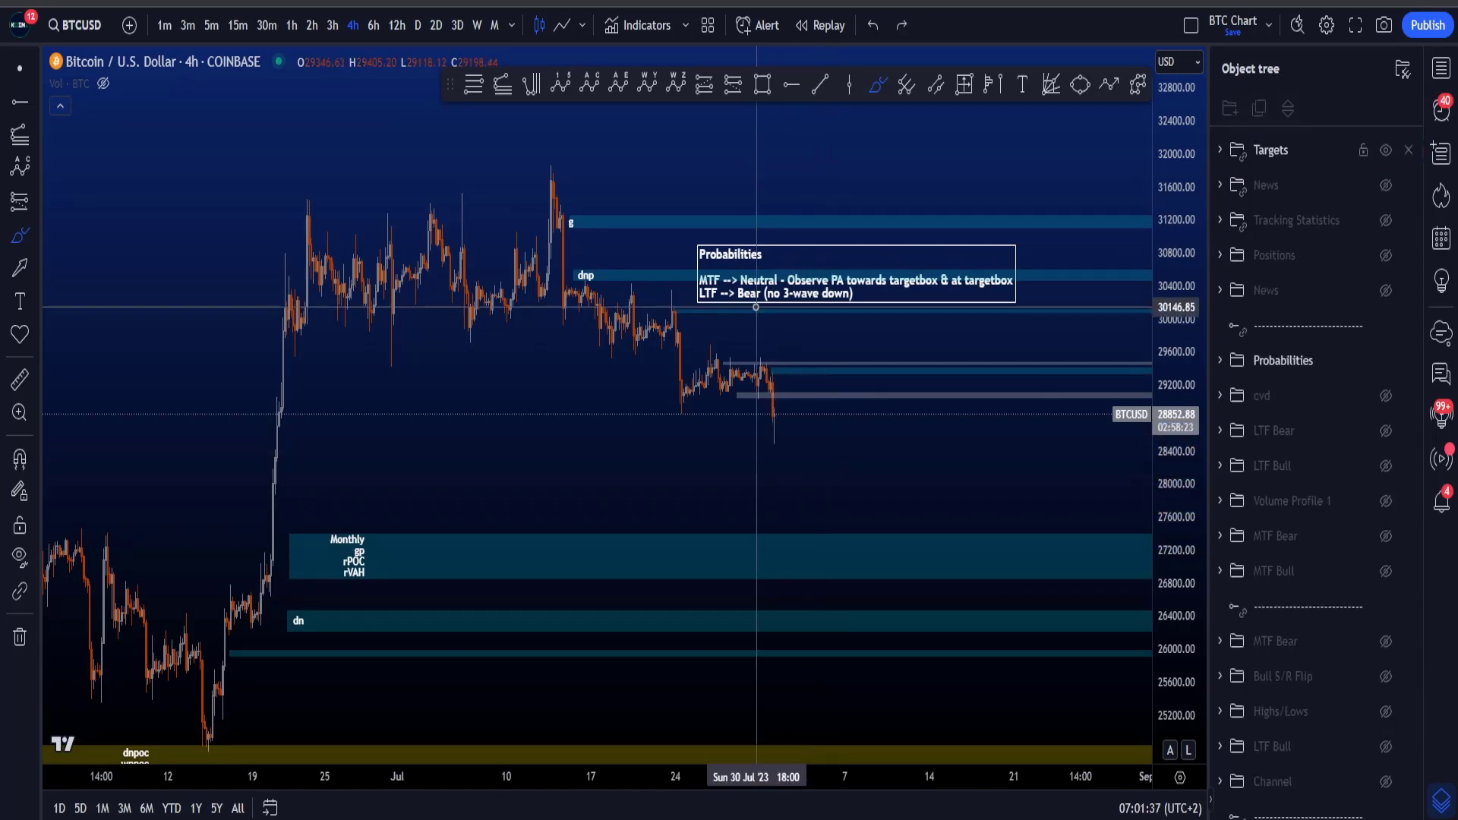
# Step: Circle Neutral in the Probabilities note and the latest candles, undoing every mark
pyautogui.moveTo(781, 289); pyautogui.dragTo(743, 282)
pyautogui.hotkey('ctrl', 'z')
pyautogui.moveTo(761, 460); pyautogui.dragTo(761, 457)
pyautogui.hotkey('ctrl', 'z')
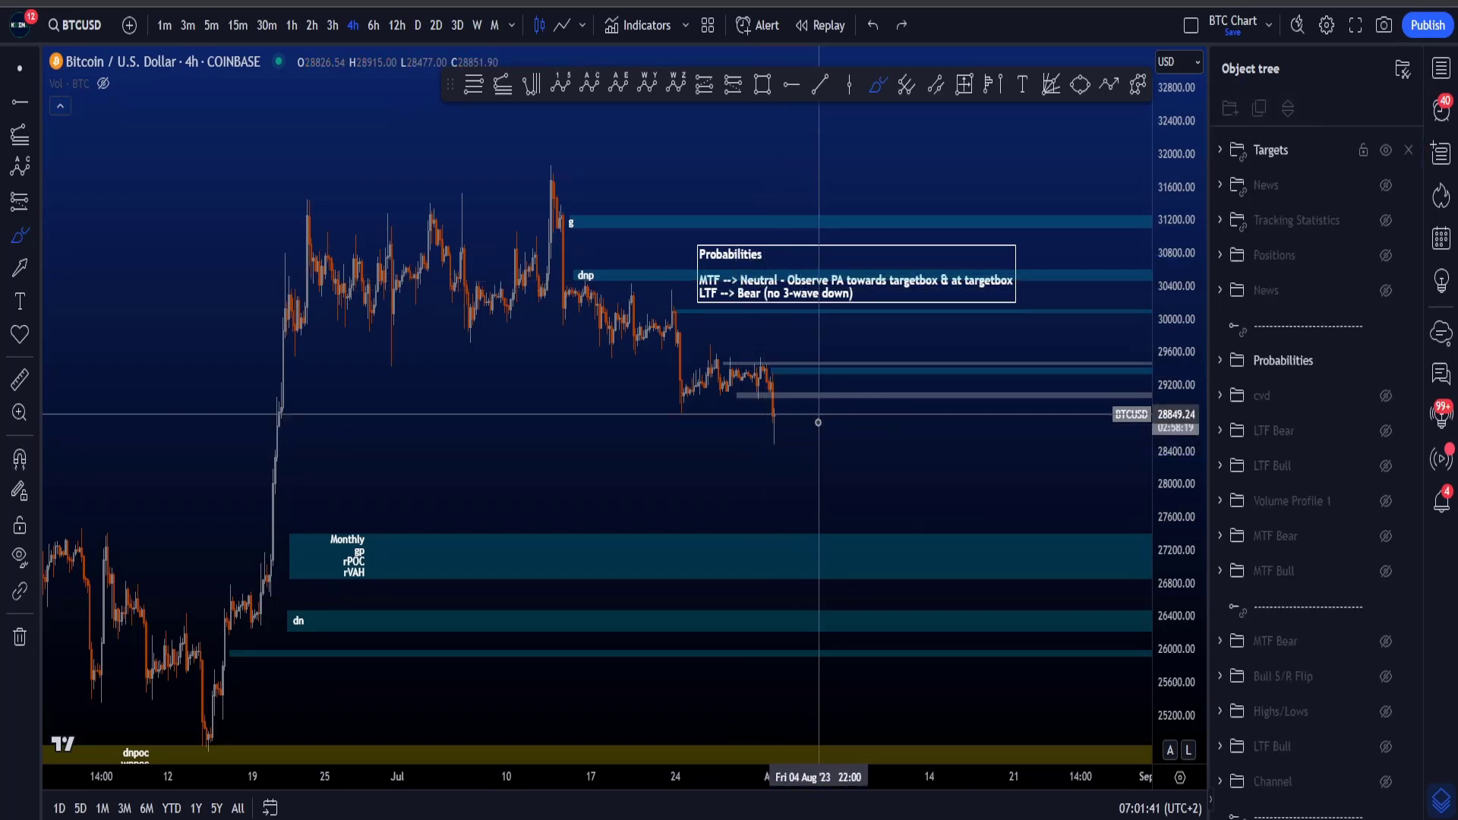
pyautogui.moveTo(776, 399); pyautogui.dragTo(803, 391)
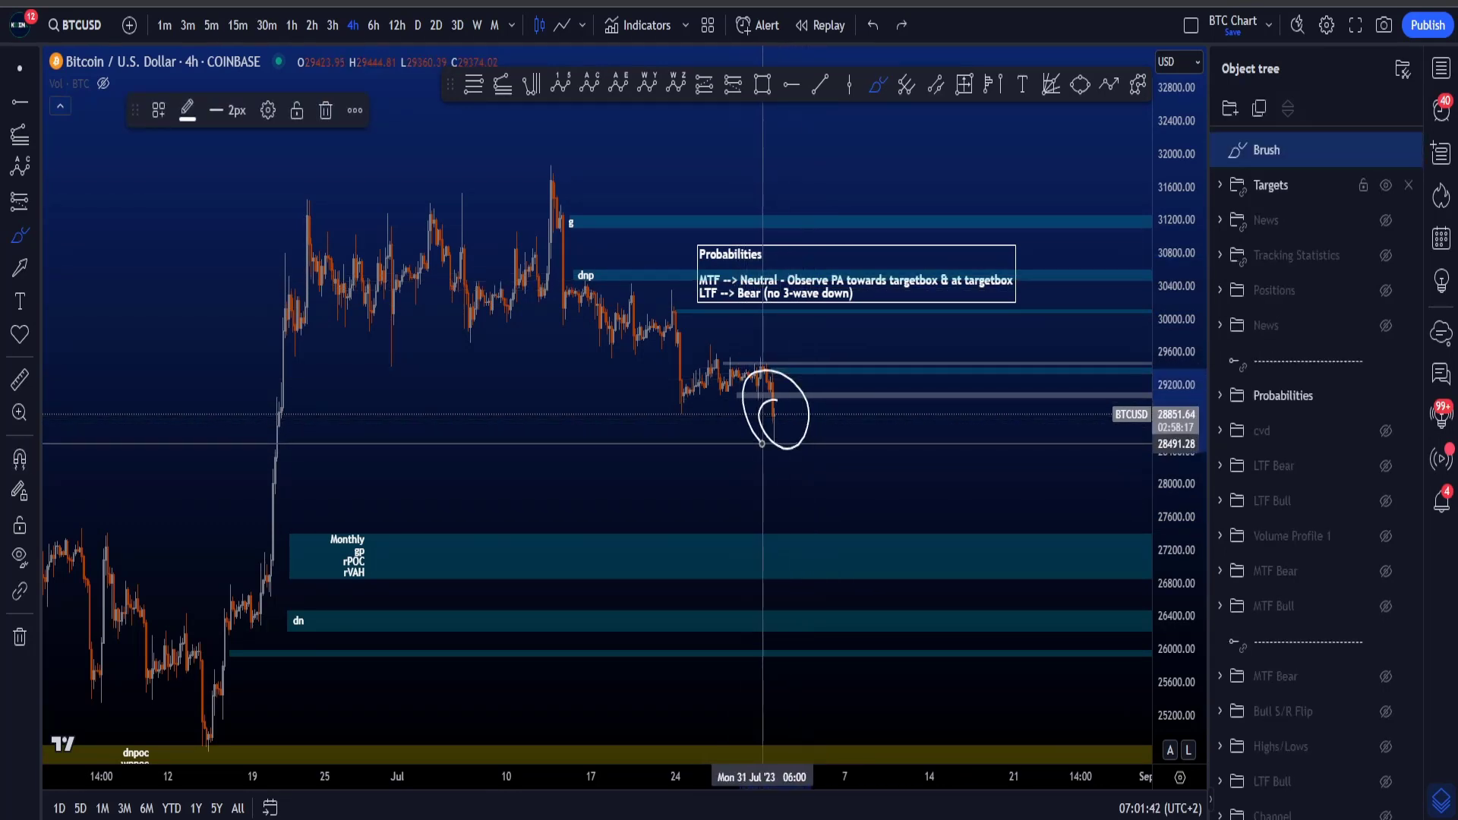
pyautogui.hotkey('ctrl', 'z')
pyautogui.hotkey('ctrl', 'y')
pyautogui.hotkey('ctrl', 'z')
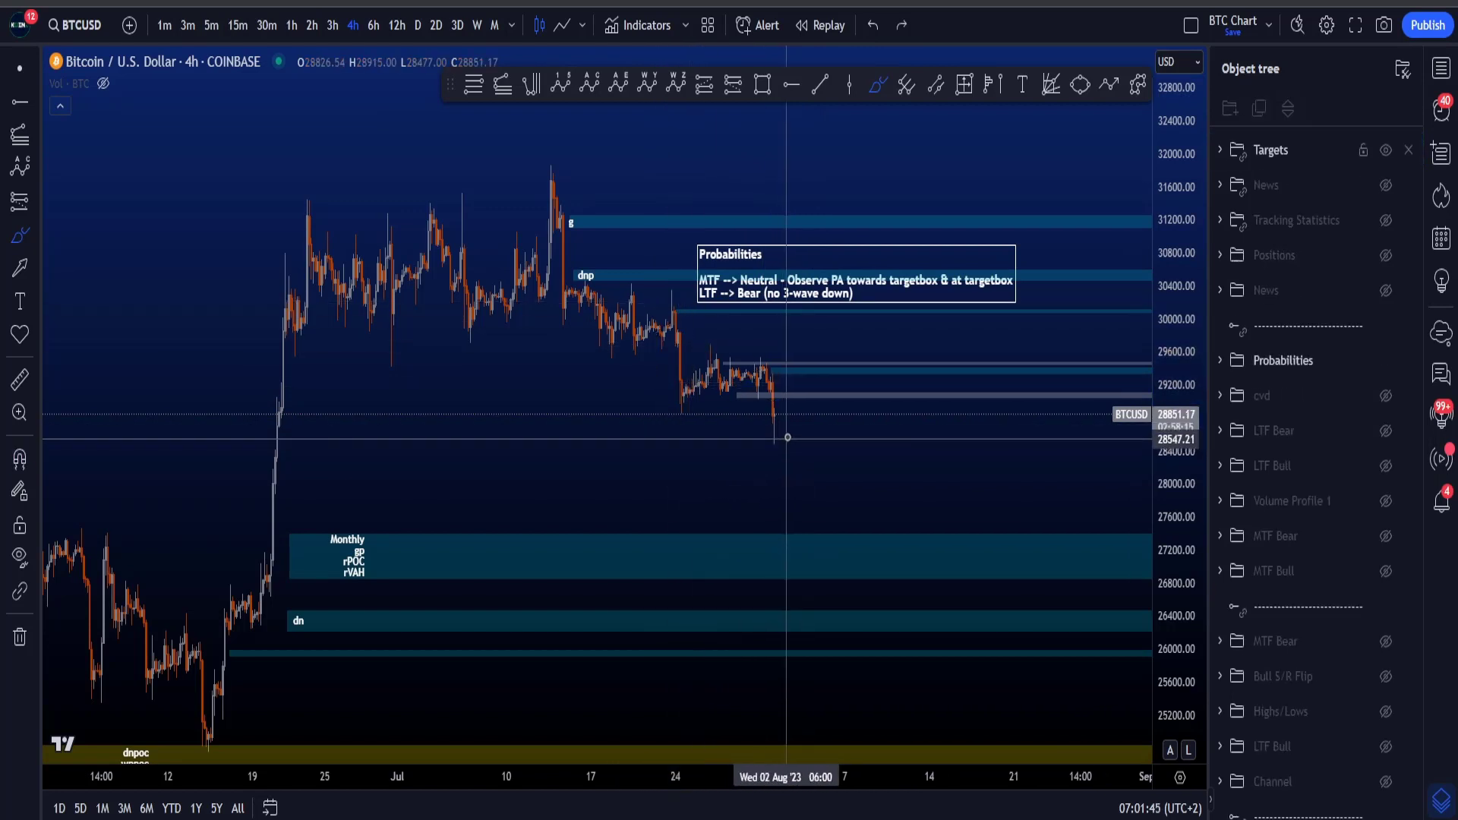
pyautogui.moveTo(748, 259)
pyautogui.mouseDown()
pyautogui.moveTo(796, 271)
pyautogui.moveTo(741, 282)
pyautogui.mouseUp()
pyautogui.hotkey('ctrl', 'z')
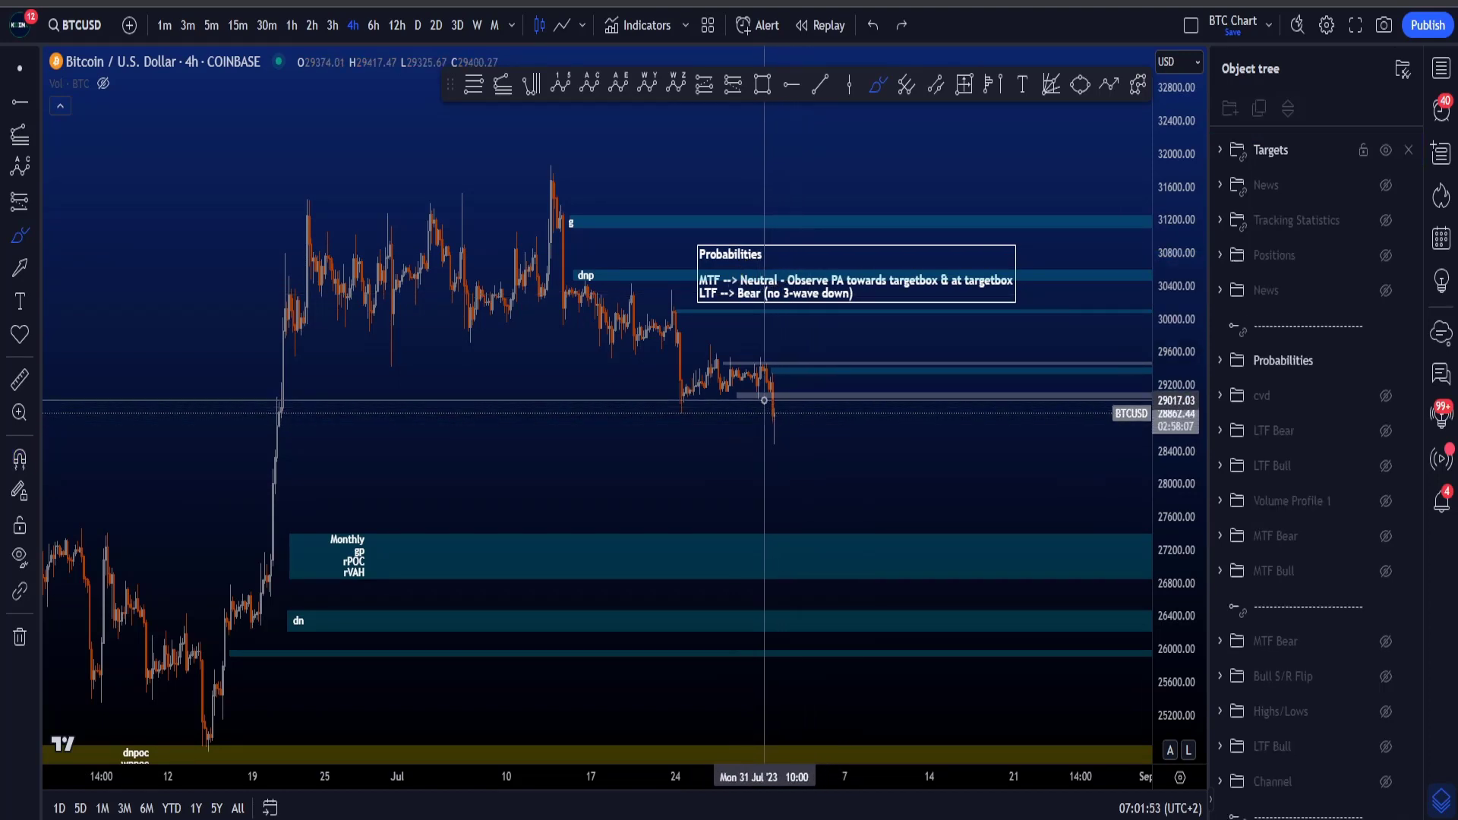
# Step: Sketch and undo a drop toward the Monthly zone, then hide the Probabilities note
pyautogui.moveTo(847, 528)
pyautogui.mouseDown()
pyautogui.moveTo(805, 507)
pyautogui.moveTo(740, 566)
pyautogui.moveTo(855, 529)
pyautogui.mouseUp()
pyautogui.hotkey('ctrl', 'z')
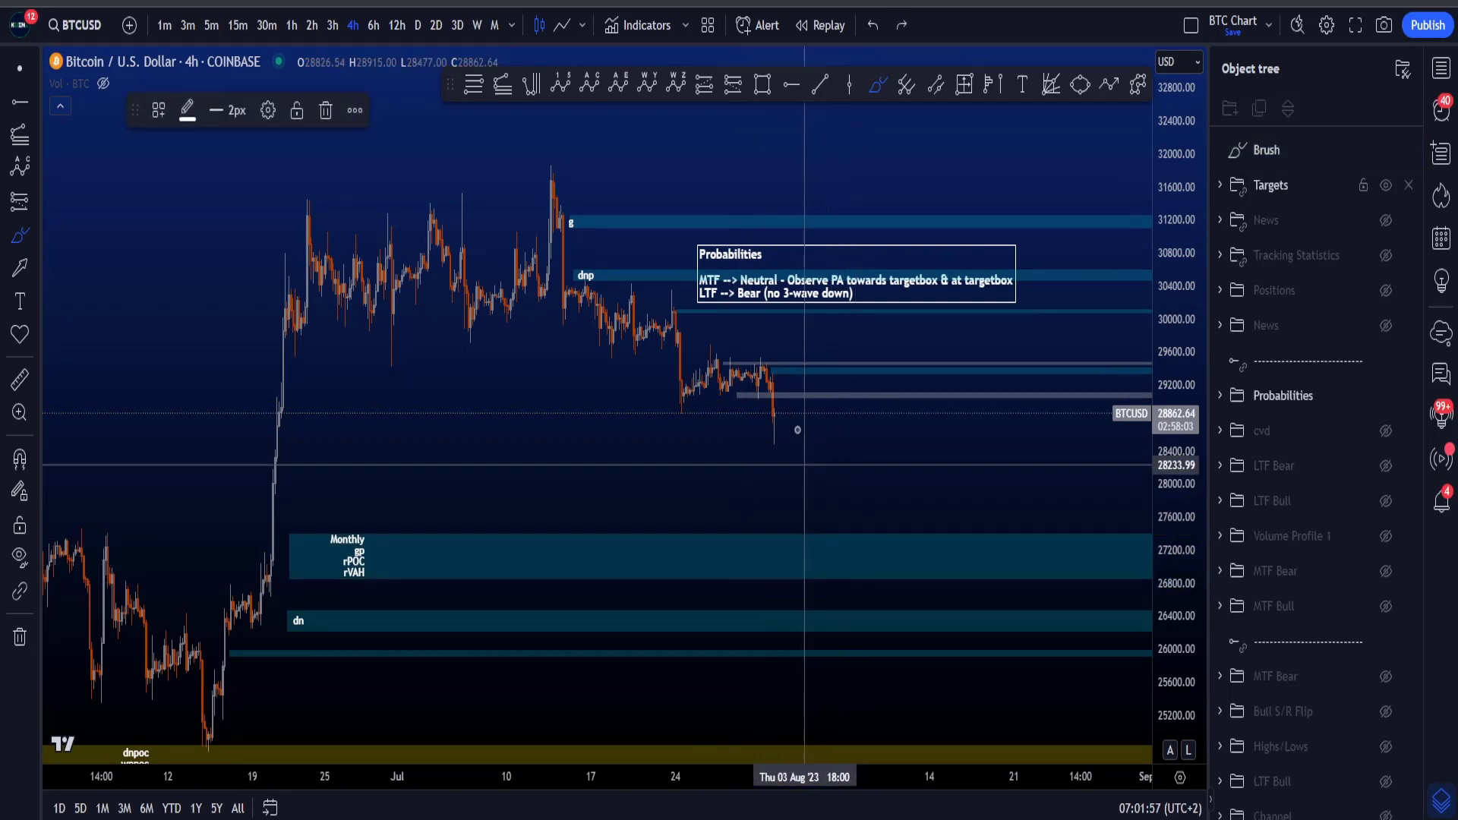
pyautogui.moveTo(773, 393); pyautogui.dragTo(812, 531)
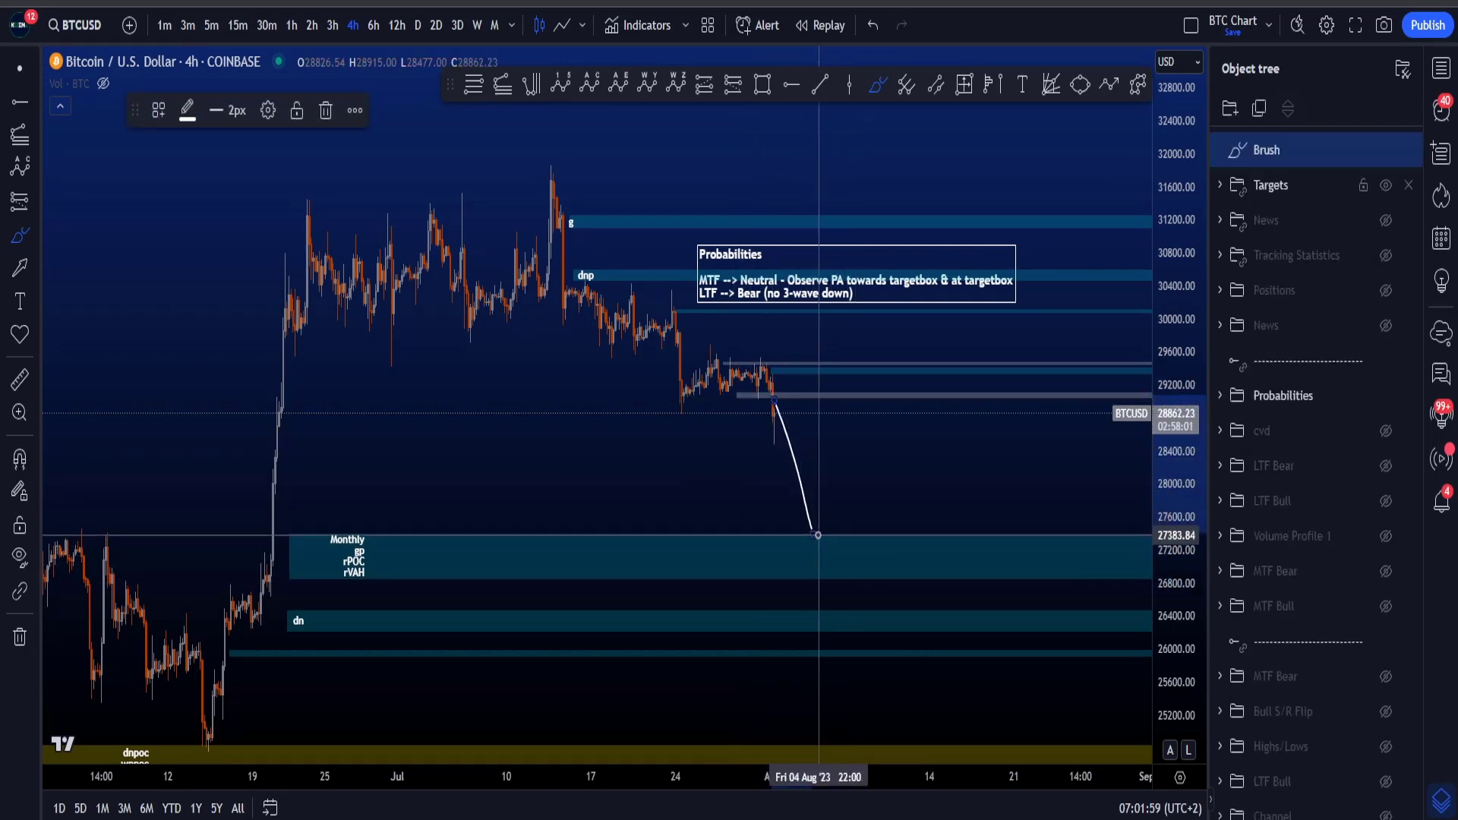
pyautogui.hotkey('ctrl', 'z')
pyautogui.click(1388, 363)
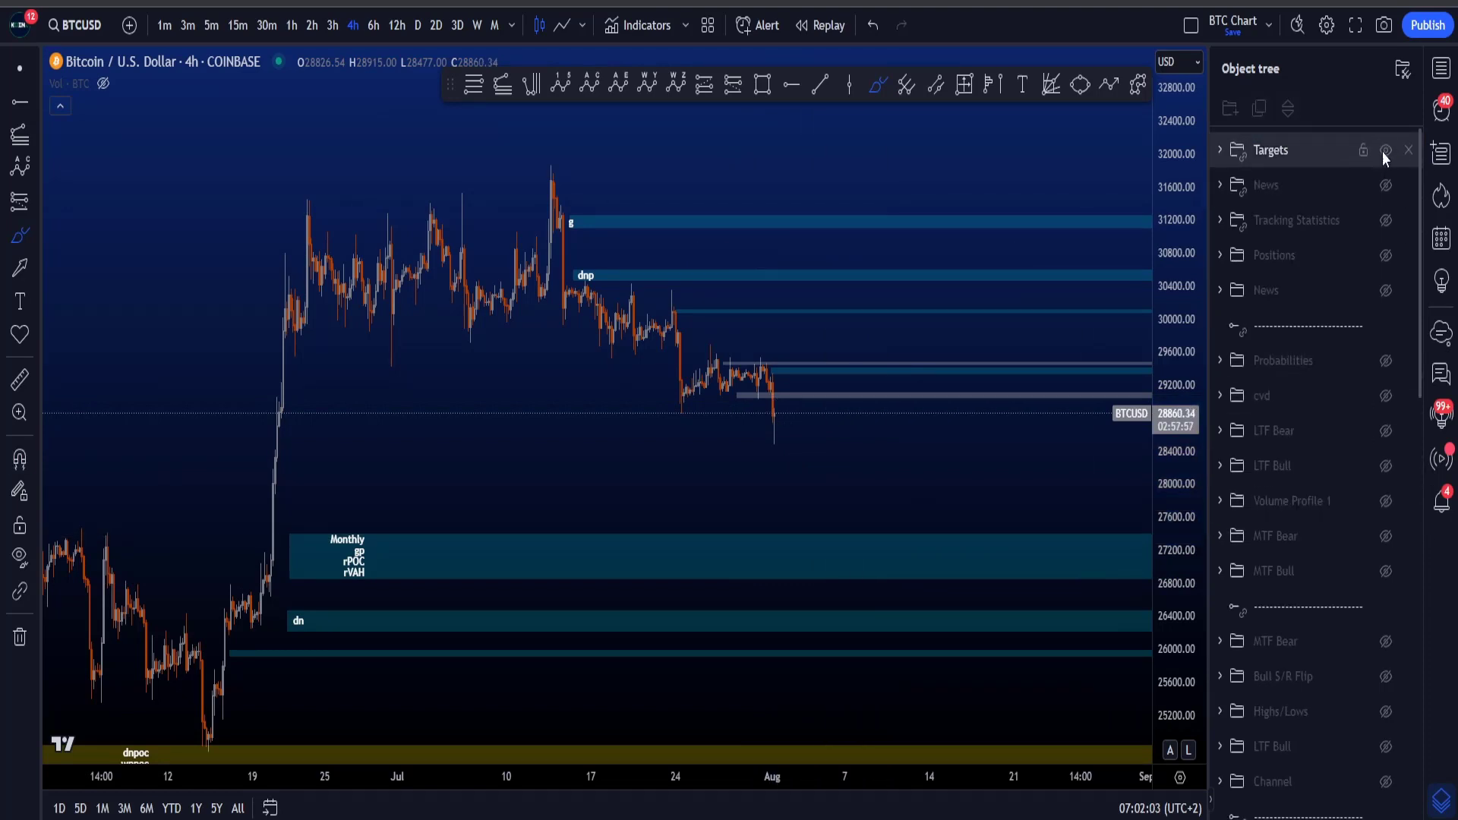
# Step: Hide Targets, show the Probabilities note, and switch BTCUSD to 30-minute candles
pyautogui.click(1384, 151)
pyautogui.click(1385, 360)
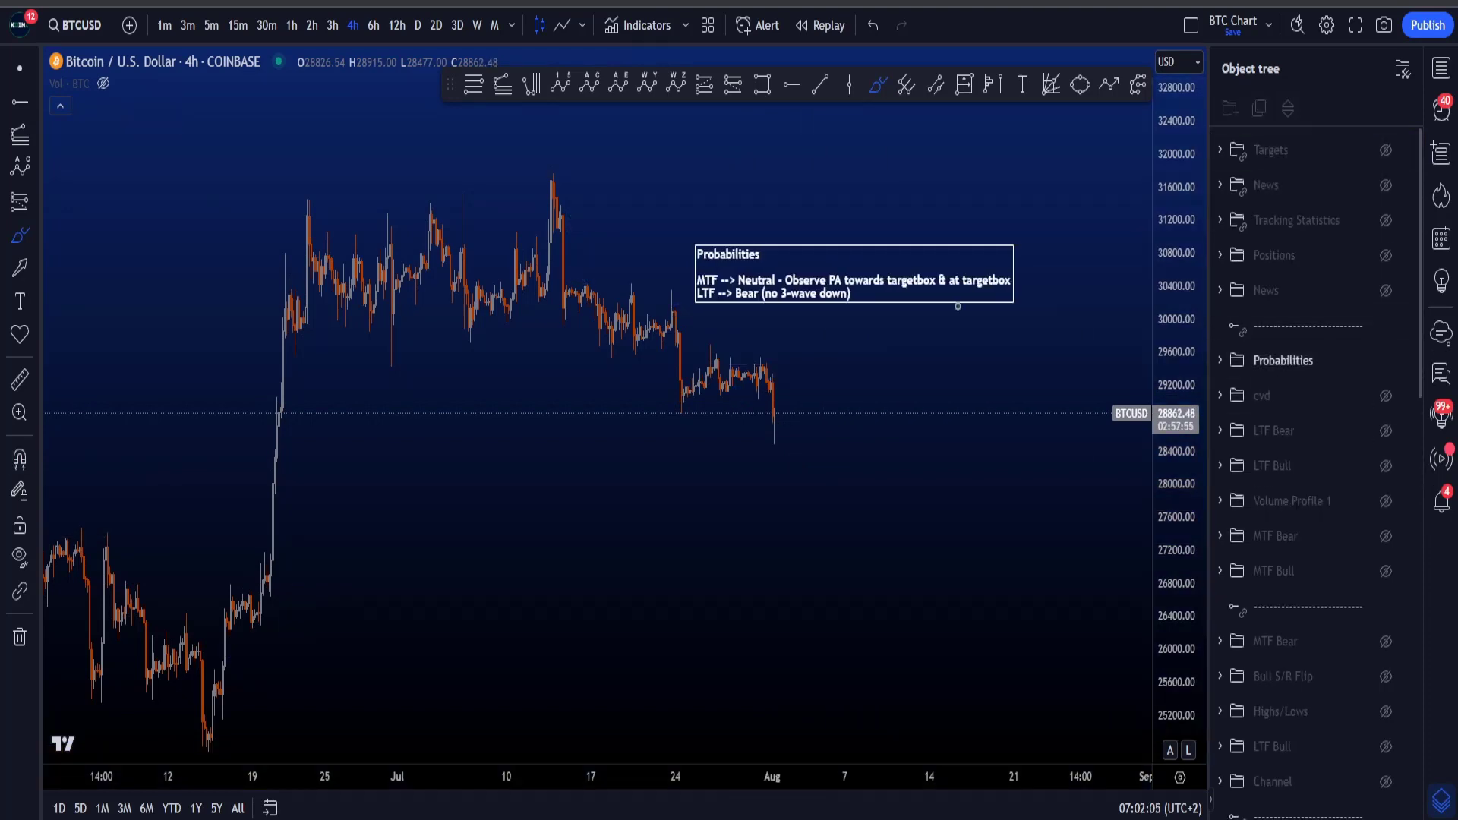
pyautogui.click(265, 26)
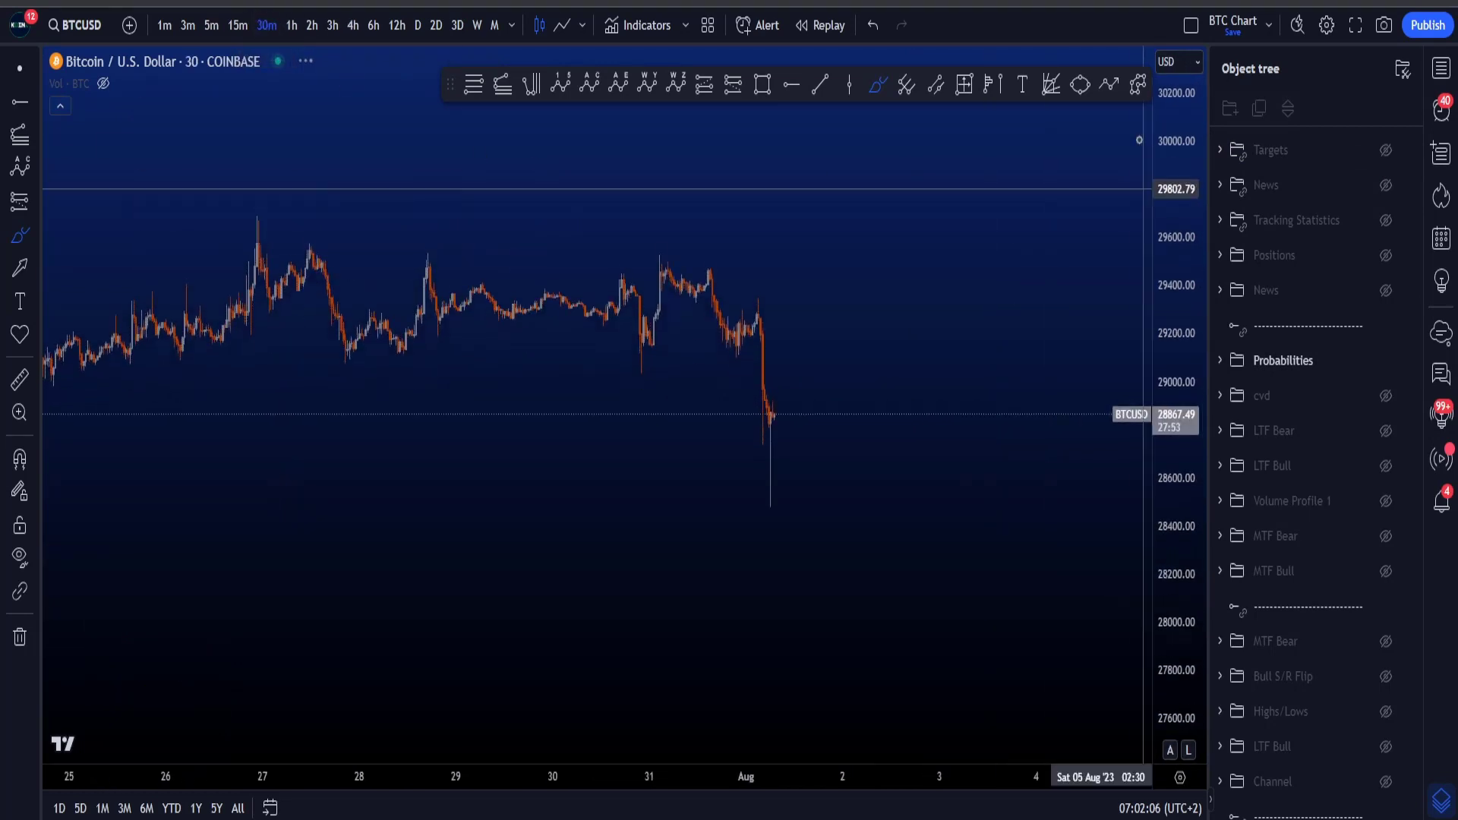
# Step: Sketch strokes along the late price drop, undoing them, and widen the price scale
pyautogui.moveTo(667, 249)
pyautogui.mouseDown()
pyautogui.moveTo(777, 387)
pyautogui.moveTo(756, 414)
pyautogui.moveTo(662, 243)
pyautogui.moveTo(791, 438)
pyautogui.mouseUp()
pyautogui.hotkey('ctrl', 'z')
pyautogui.hotkey('ctrl', 'z')
pyautogui.moveTo(1177, 412); pyautogui.dragTo(1178, 505)
pyautogui.scroll(-3, 967, 413)
pyautogui.scroll(2, 967, 414)
pyautogui.moveTo(782, 275)
pyautogui.mouseDown()
pyautogui.moveTo(820, 298)
pyautogui.moveTo(890, 436)
pyautogui.mouseUp()
pyautogui.hotkey('ctrl', 'z')
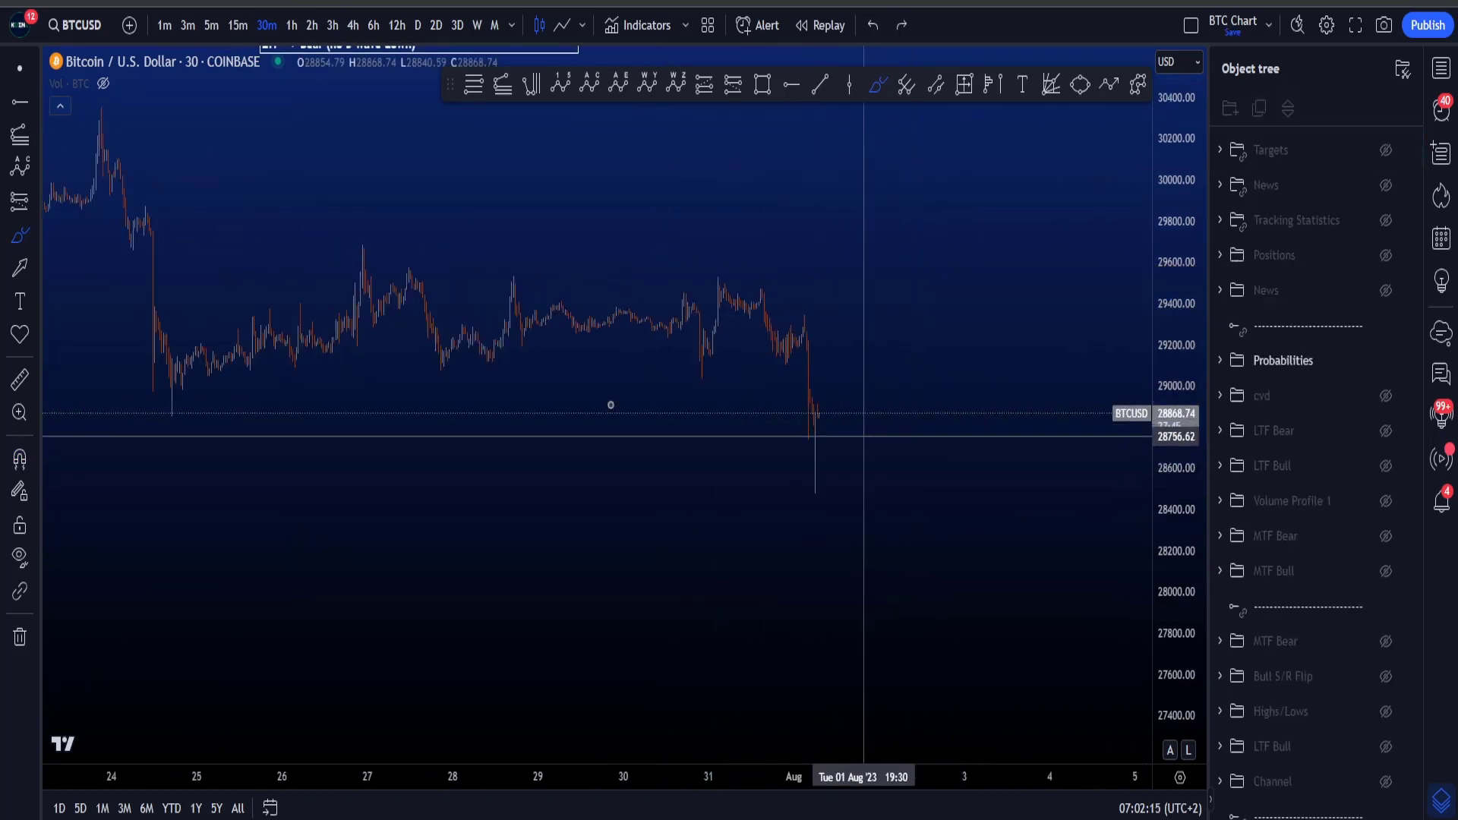
# Step: Show the LTF Bear Elliott wave counts and undo cup-shaped and (Y) brush sketches
pyautogui.click(1385, 430)
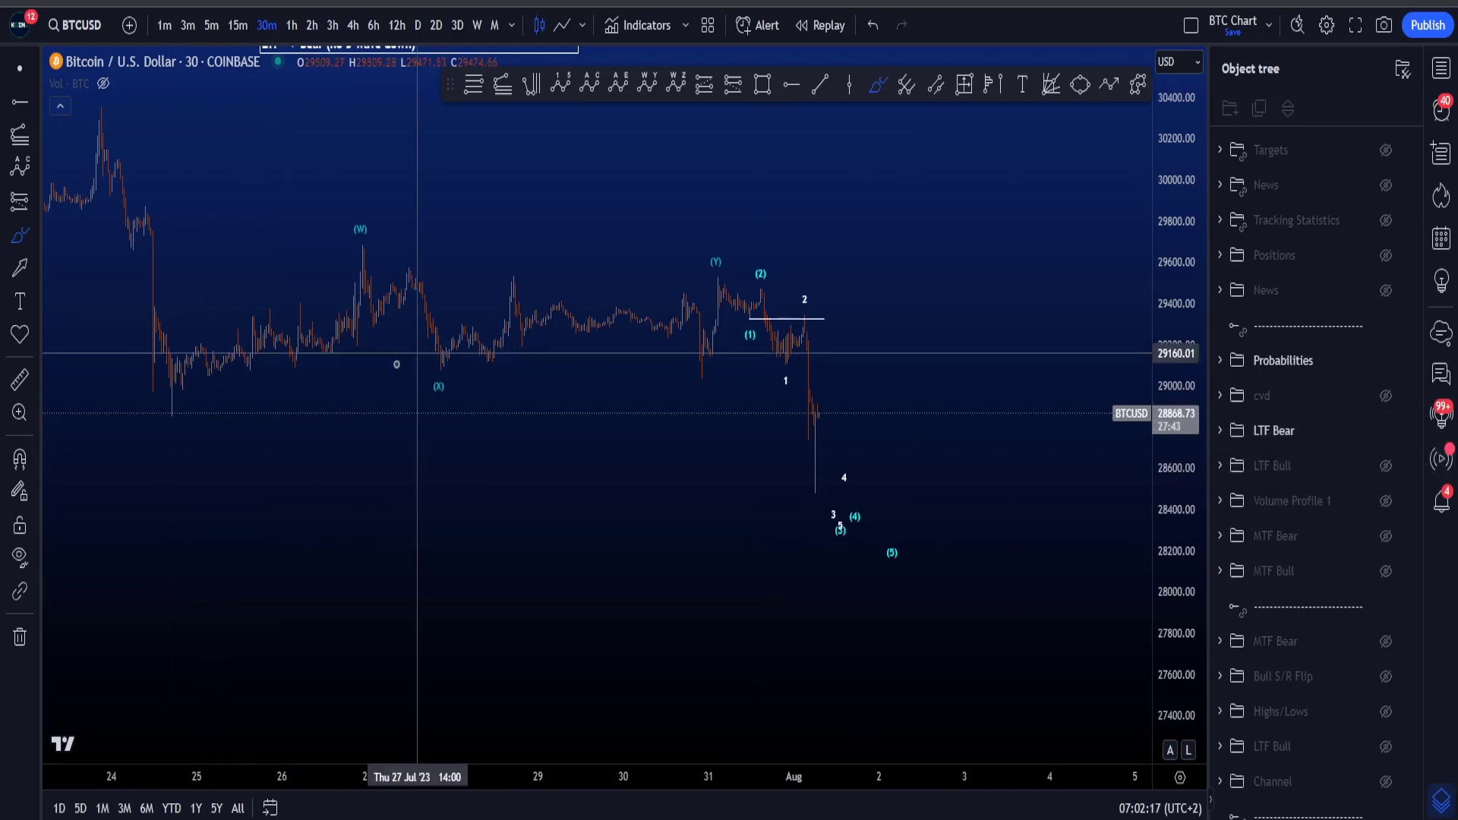
pyautogui.moveTo(200, 383)
pyautogui.mouseDown()
pyautogui.moveTo(375, 268)
pyautogui.moveTo(687, 334)
pyautogui.moveTo(722, 271)
pyautogui.moveTo(824, 448)
pyautogui.mouseUp()
pyautogui.hotkey('ctrl', 'z')
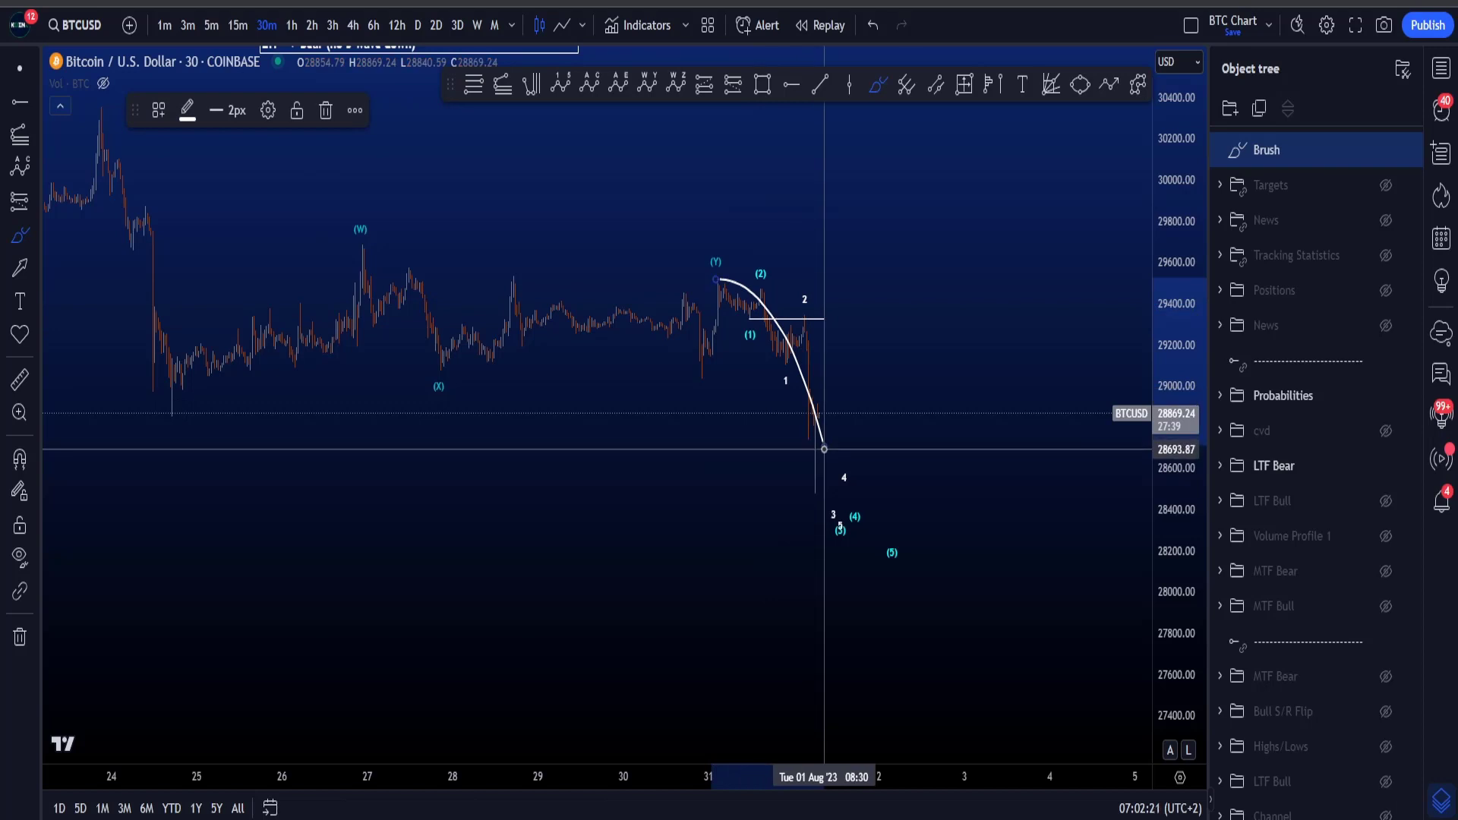
pyautogui.hotkey('ctrl', 'z')
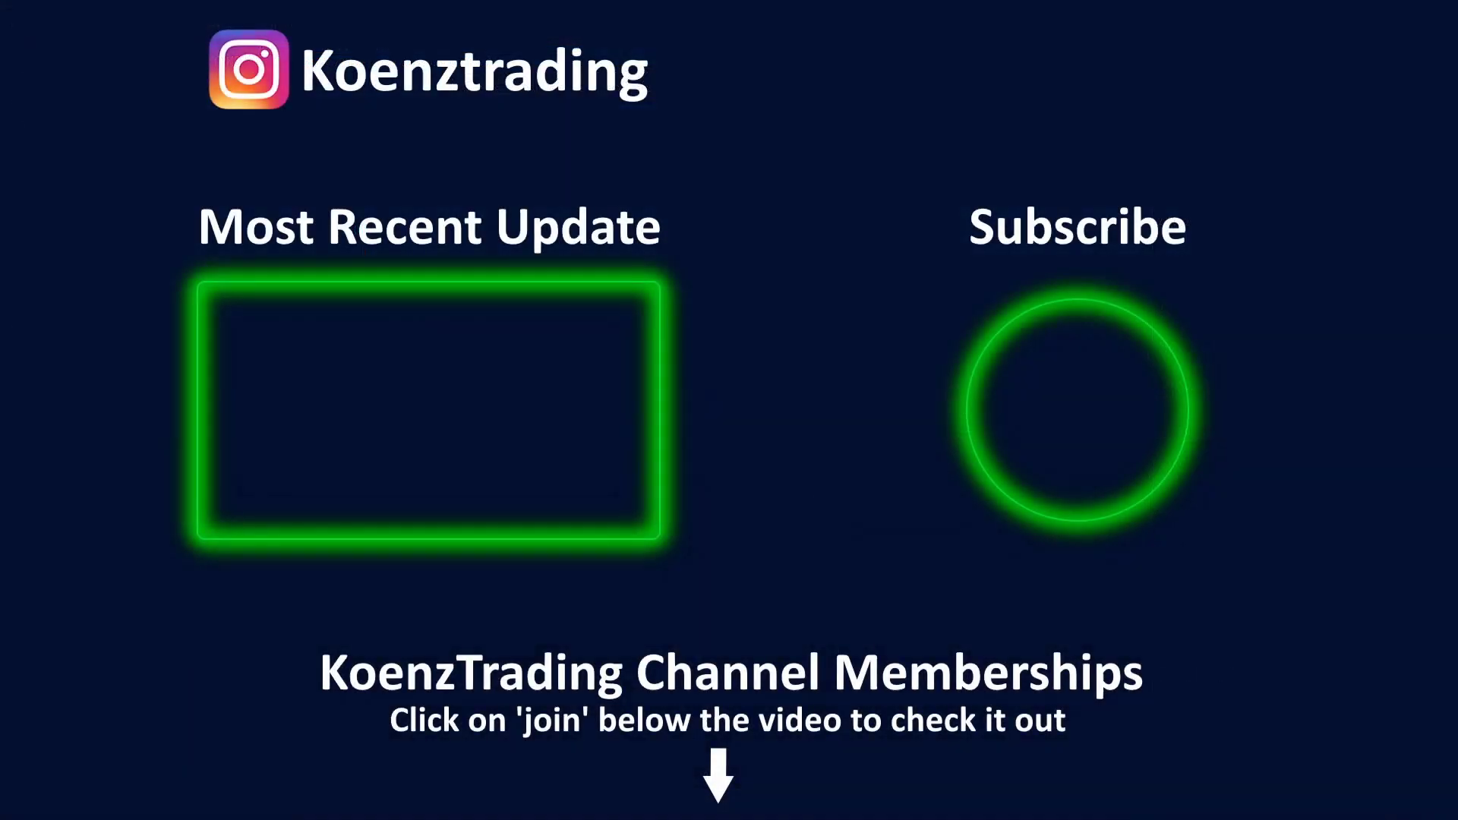